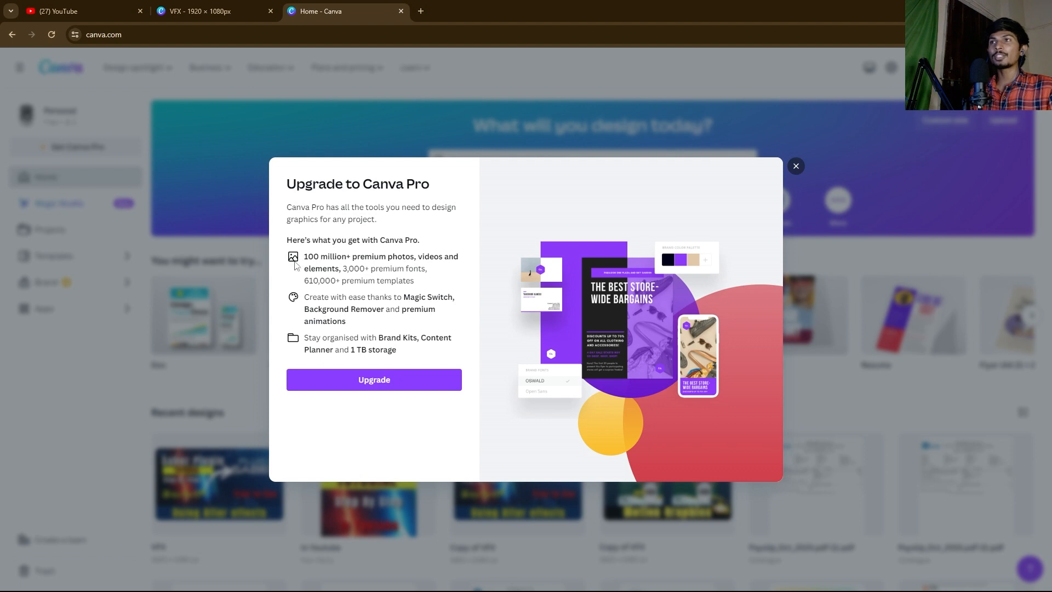
# Step: Dismiss the Canva Pro upgrade offer and open the Custom size list of design types
pyautogui.click(796, 167)
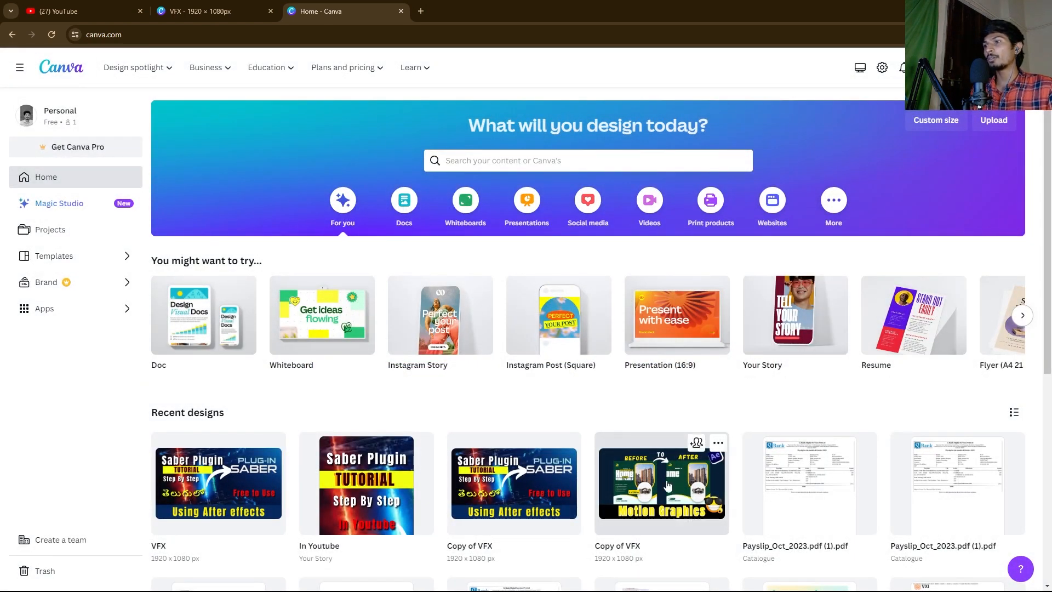
pyautogui.scroll(-7, 837, 513)
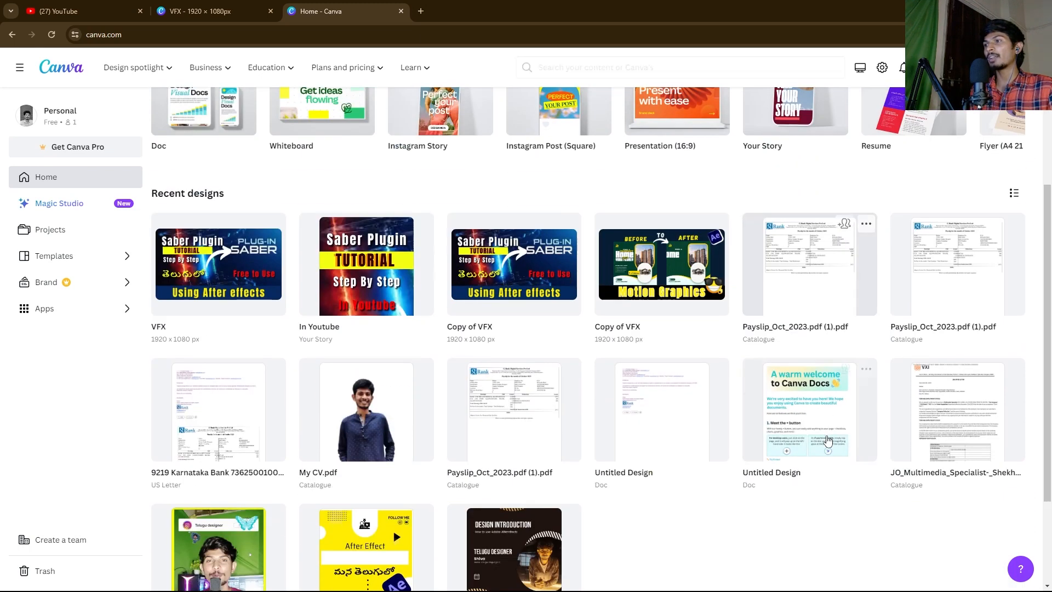
pyautogui.scroll(7, 1048, 354)
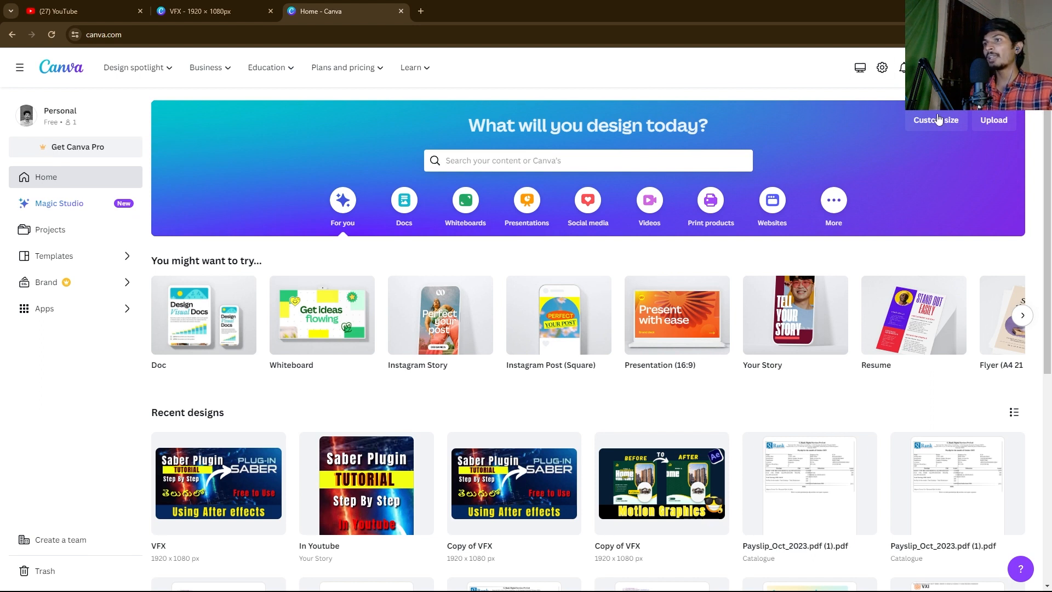
pyautogui.moveTo(560, 330)
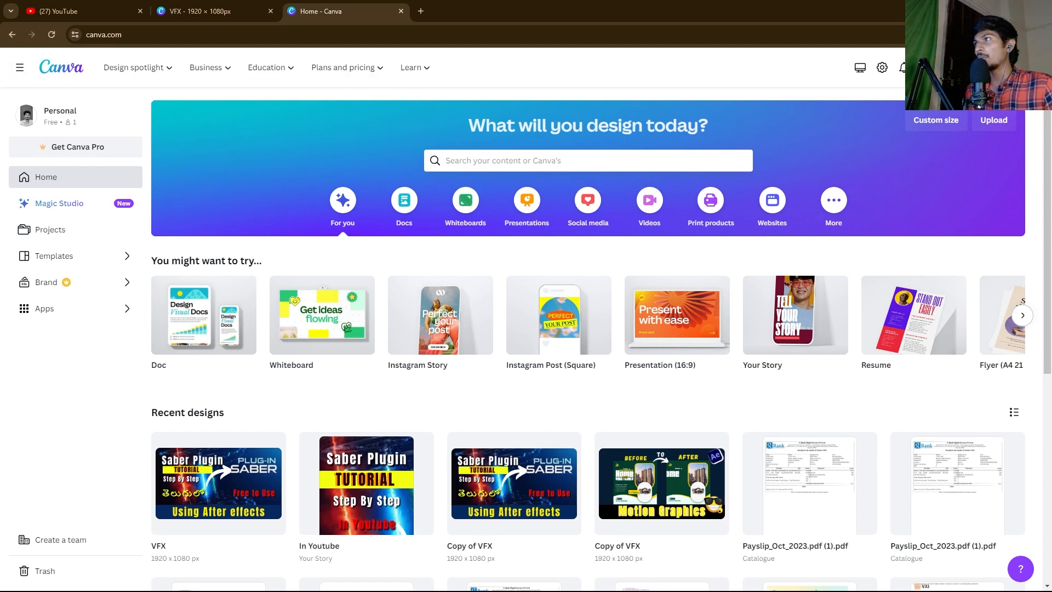
pyautogui.click(935, 119)
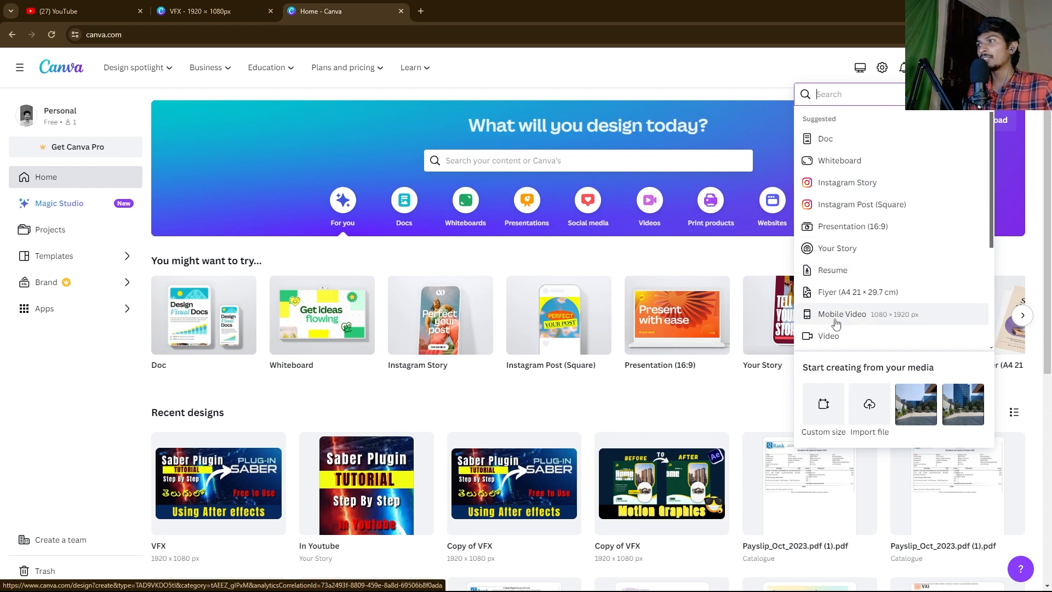
# Step: Enter width 1920 and height 1080 px, correcting a 1980 typo, and create the design
pyautogui.scroll(-2, 846, 329)
pyautogui.scroll(-2, 932, 311)
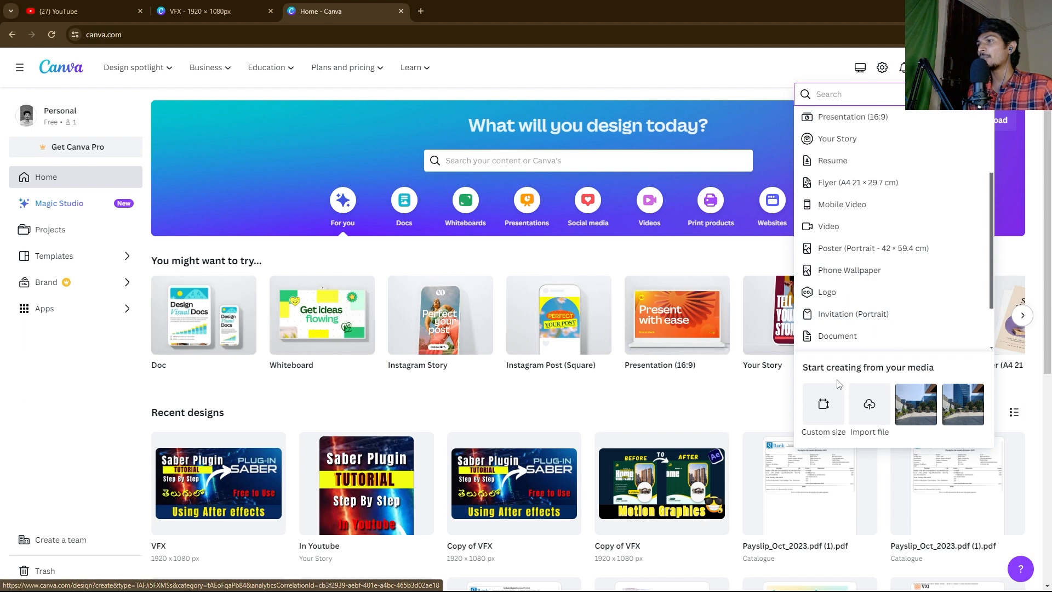
pyautogui.scroll(4, 850, 146)
pyautogui.scroll(-1, 847, 141)
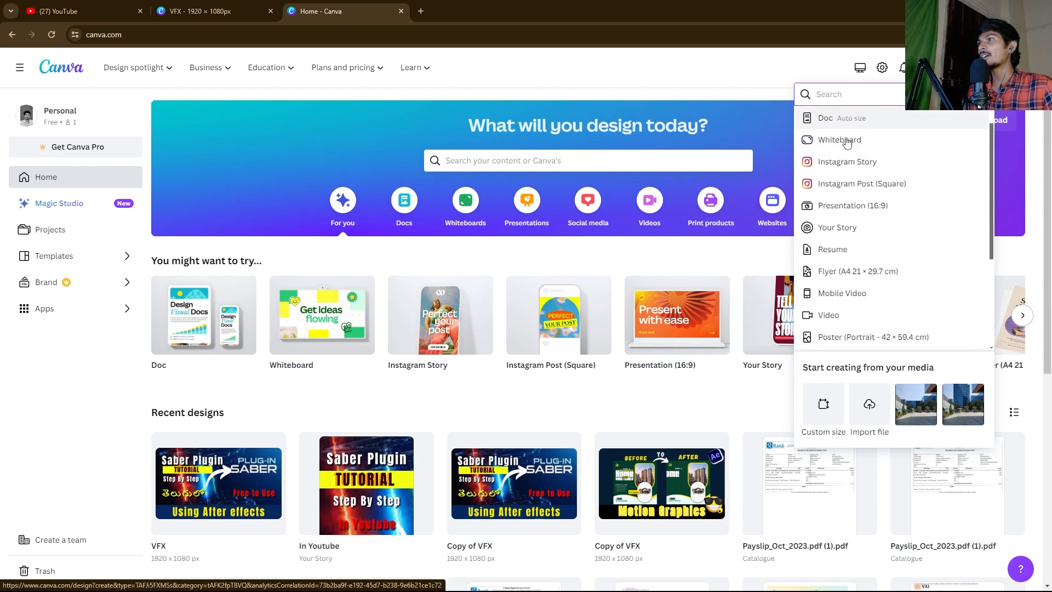
pyautogui.click(822, 409)
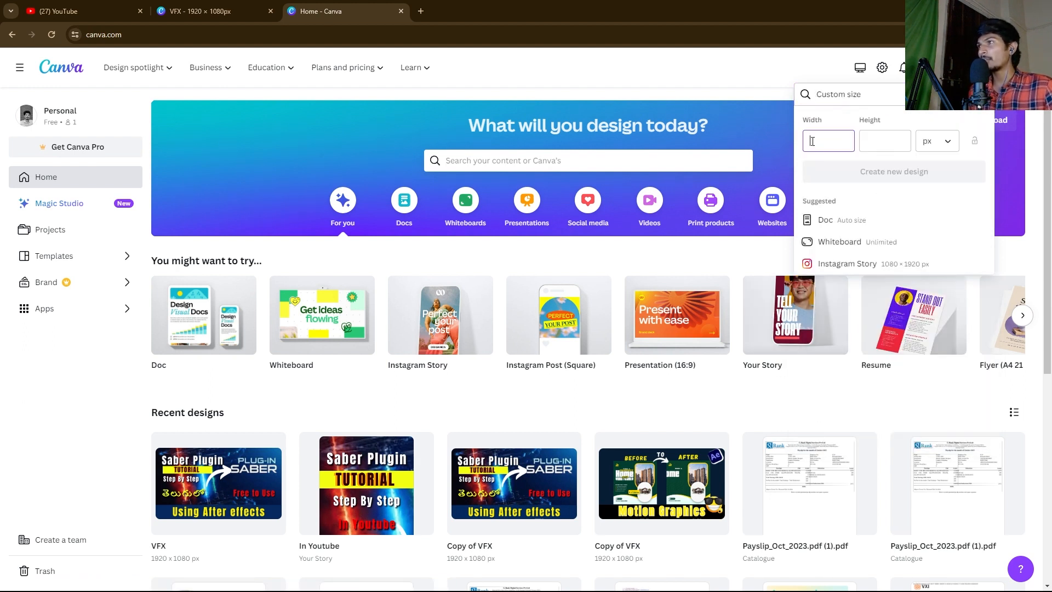
pyautogui.write('1980')
pyautogui.click(871, 141)
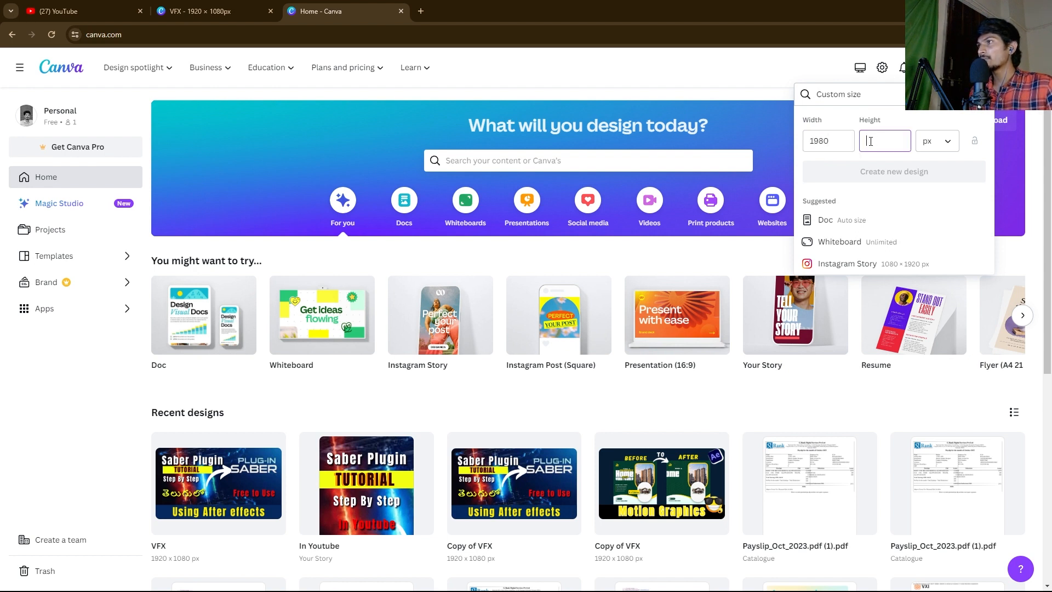
pyautogui.click(821, 141)
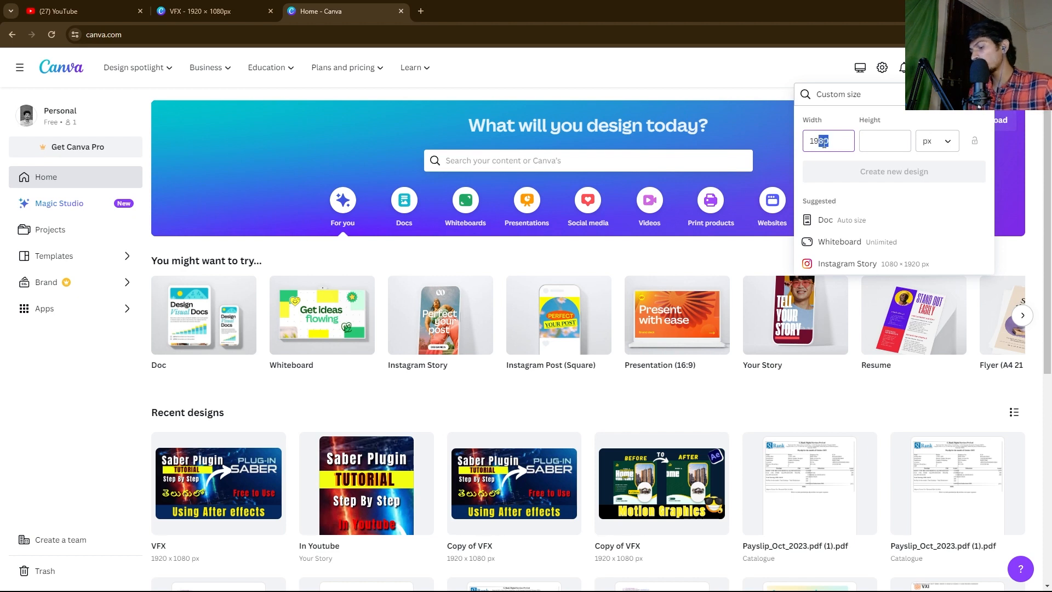
pyautogui.write('20')
pyautogui.click(869, 137)
pyautogui.write('1080')
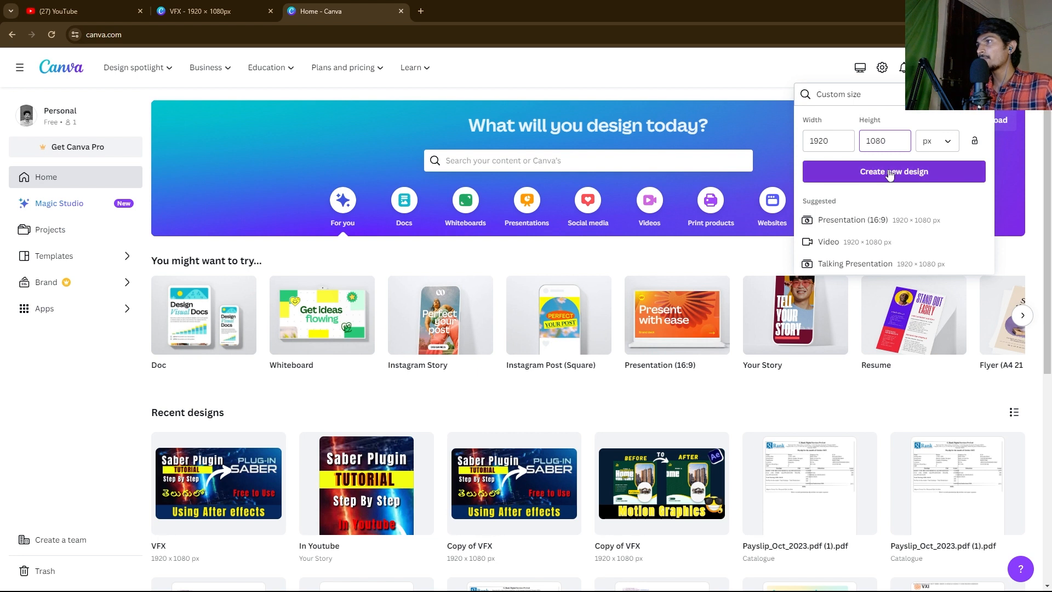
pyautogui.click(894, 175)
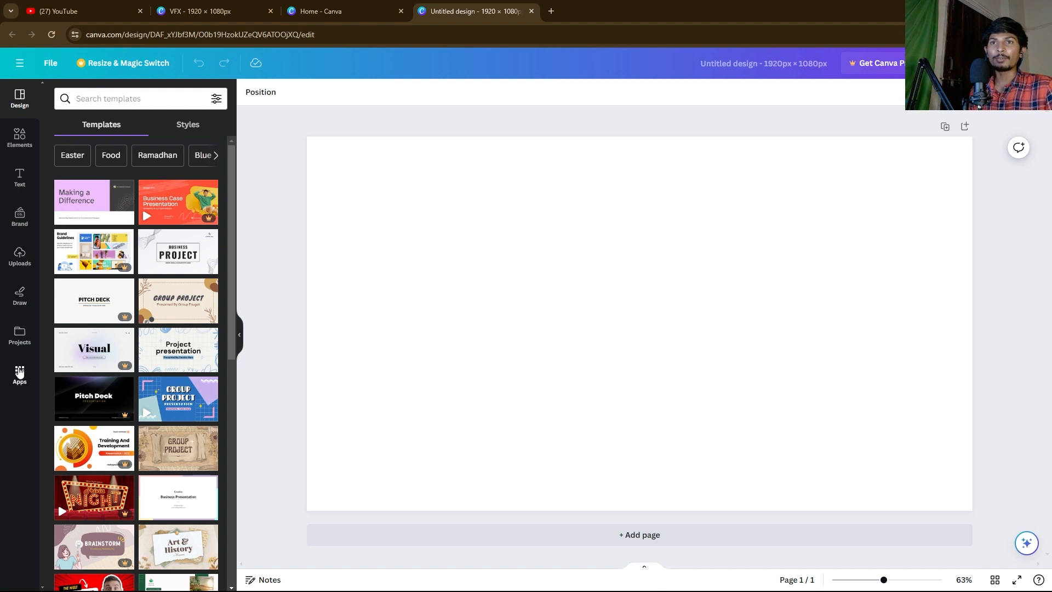
# Step: Add a text box reading 'Telugu designer', fixing the mistyped capitals in 'dESIGNER'
pyautogui.click(354, 236)
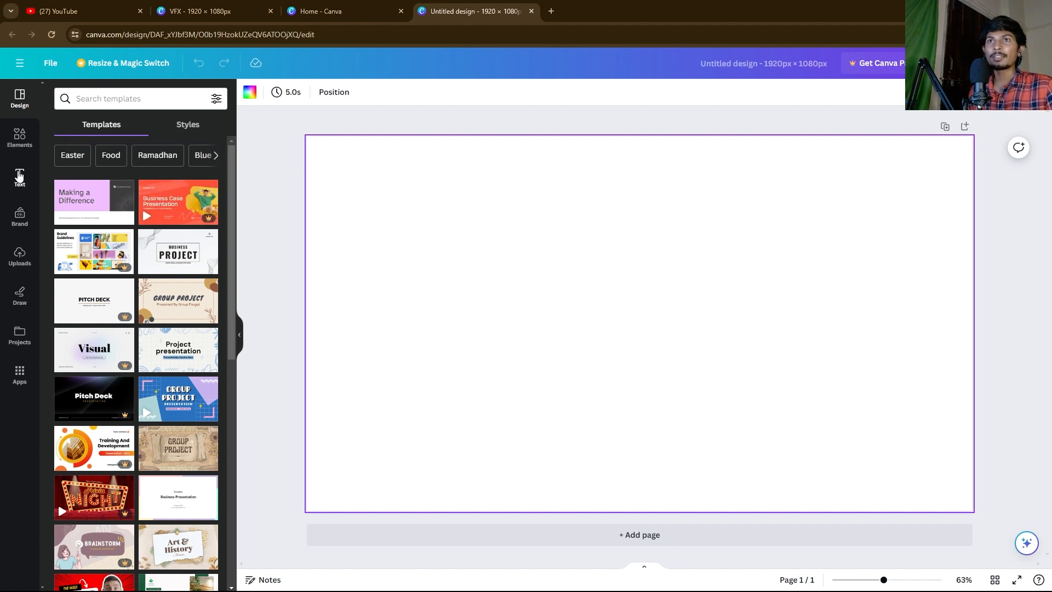
pyautogui.click(19, 175)
pyautogui.click(118, 129)
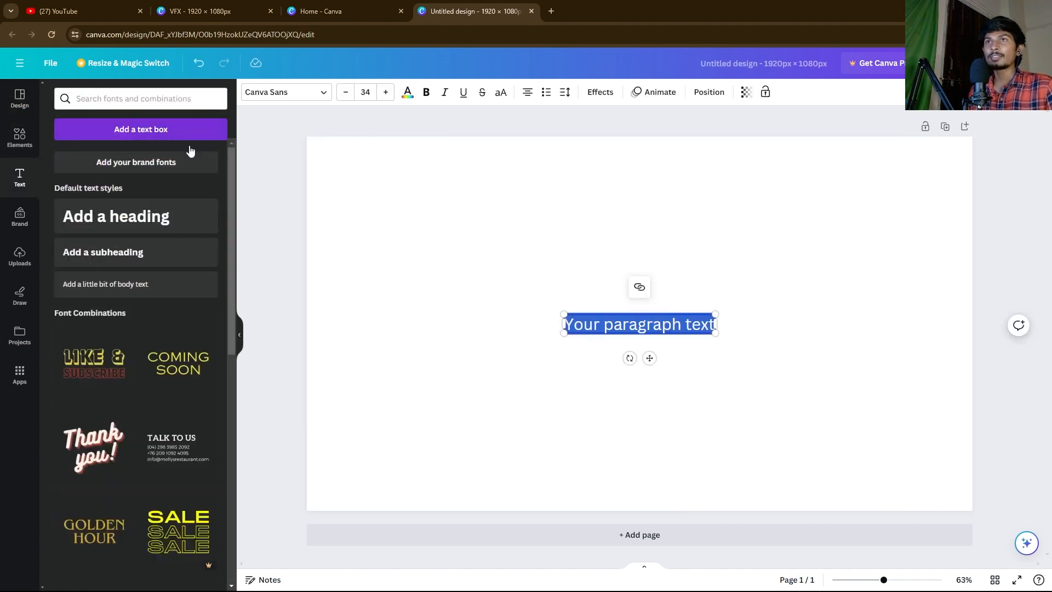
pyautogui.write('Te')
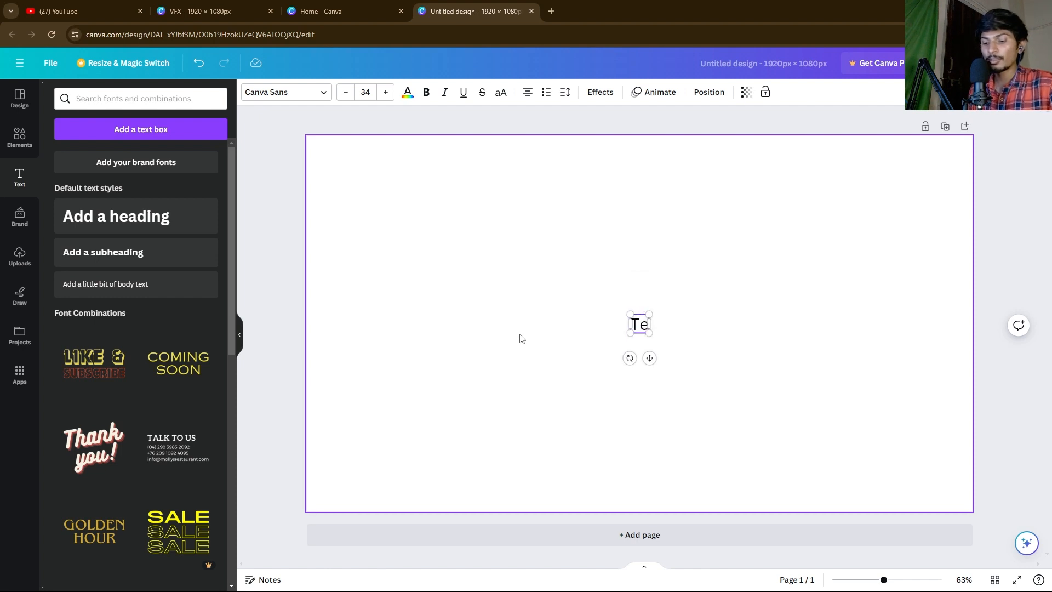
pyautogui.write('lugu dESIGNER')
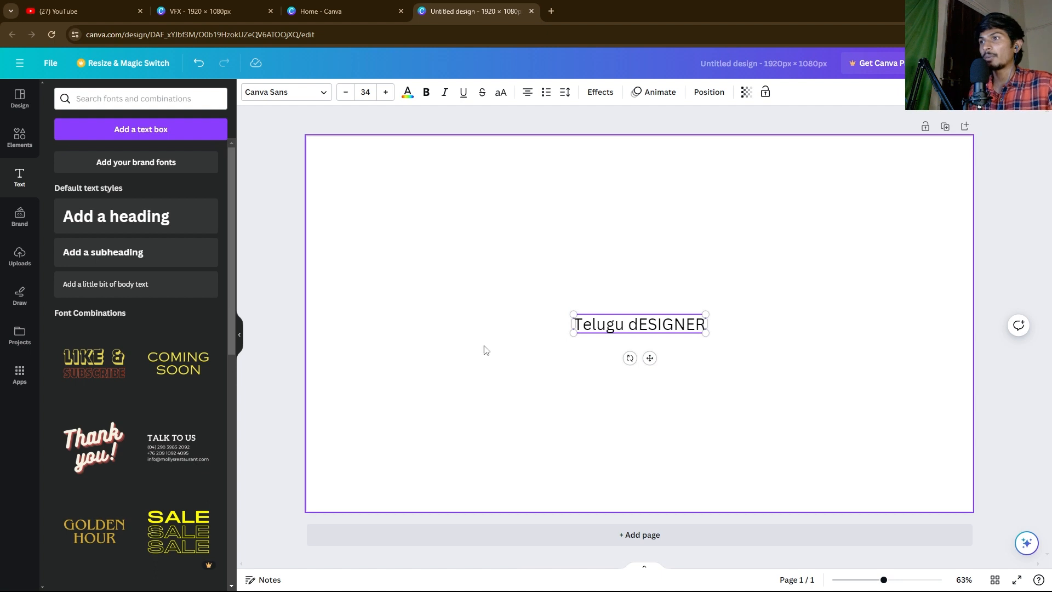
pyautogui.moveTo(701, 324); pyautogui.dragTo(641, 325)
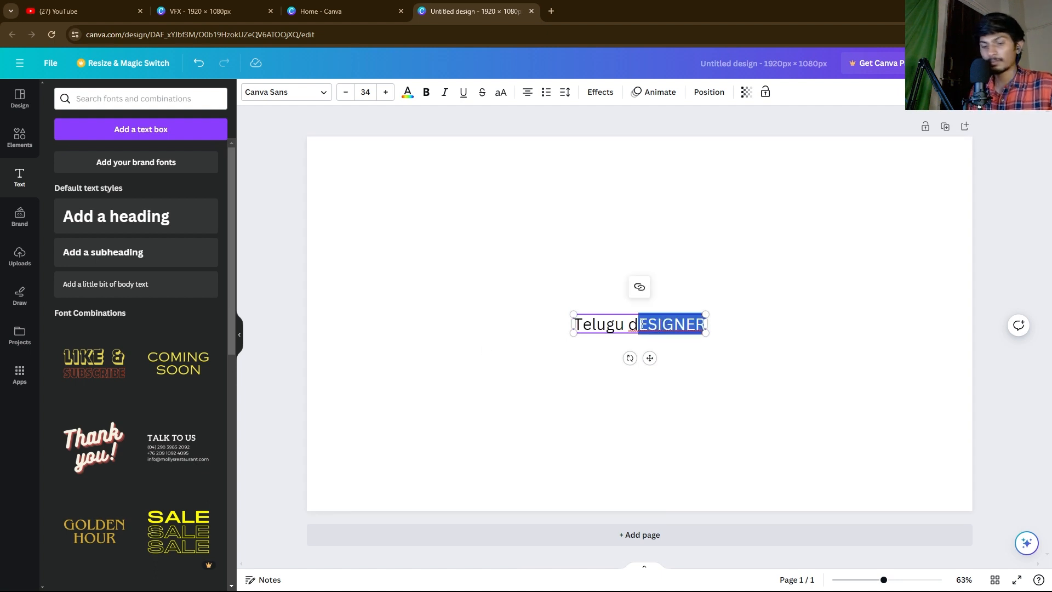
pyautogui.write('esigner')
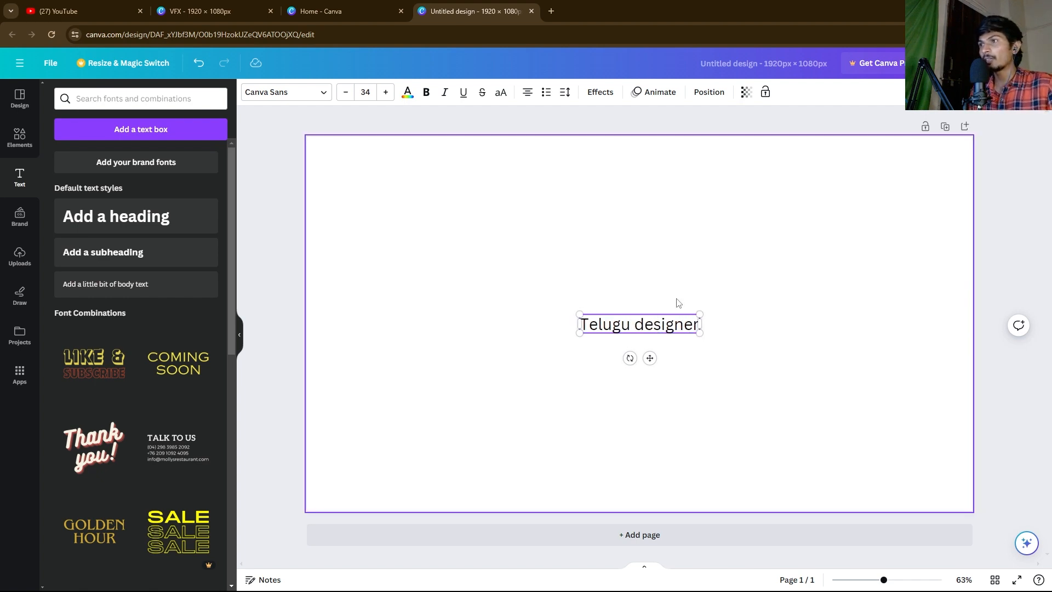
# Step: Enlarge the Telugu designer text to size 82.2 and move it toward the page centre
pyautogui.click(510, 291)
pyautogui.click(607, 326)
pyautogui.moveTo(580, 314); pyautogui.dragTo(433, 243)
pyautogui.moveTo(534, 316); pyautogui.dragTo(619, 336)
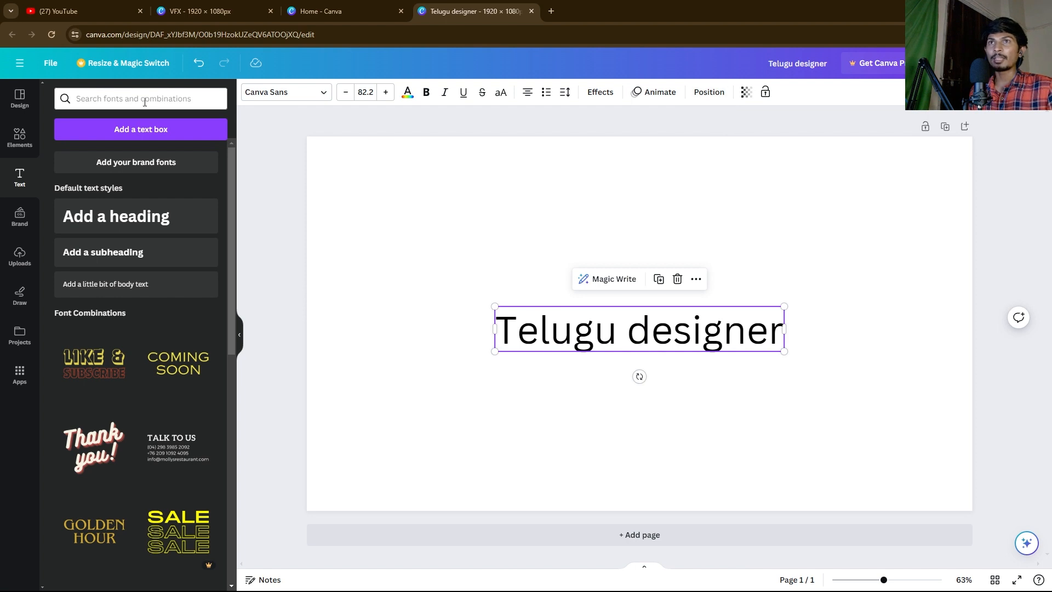
pyautogui.click(440, 307)
pyautogui.click(541, 329)
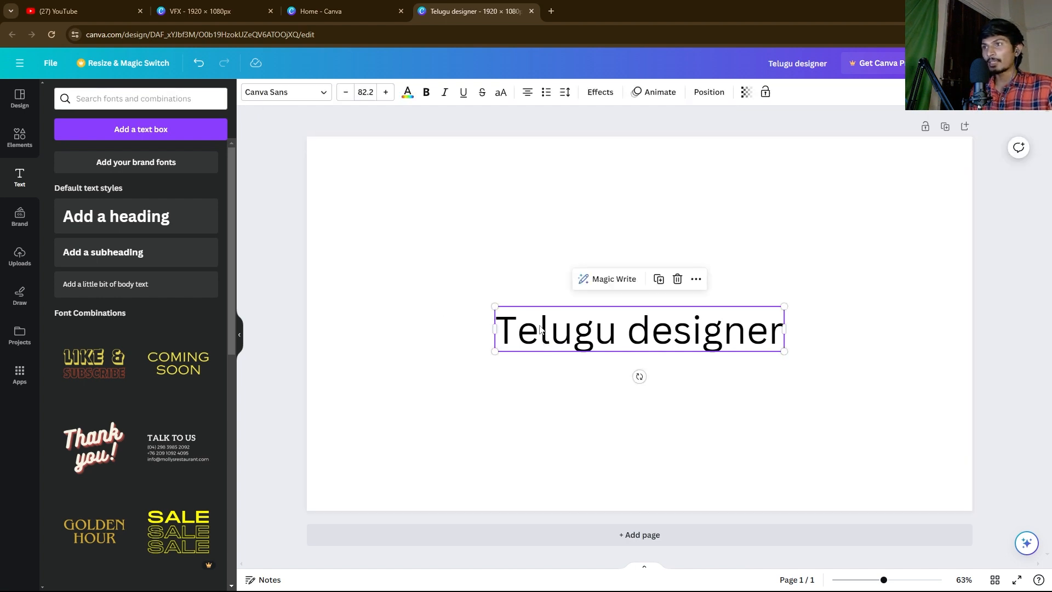
# Step: Browse the font list and document text styles, keeping the text in Canva Sans
pyautogui.click(313, 97)
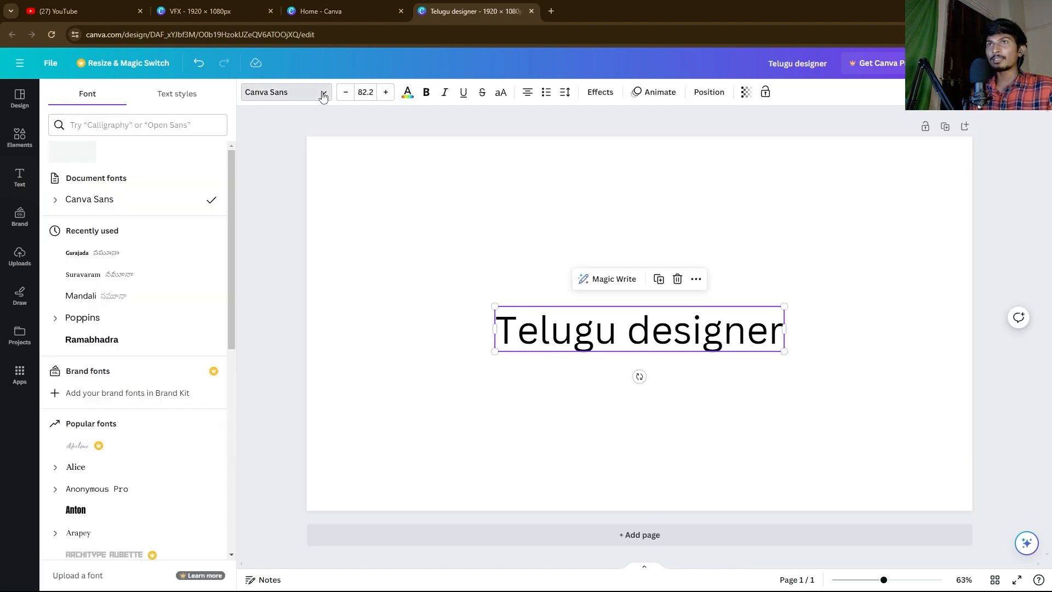
pyautogui.scroll(-15, 121, 340)
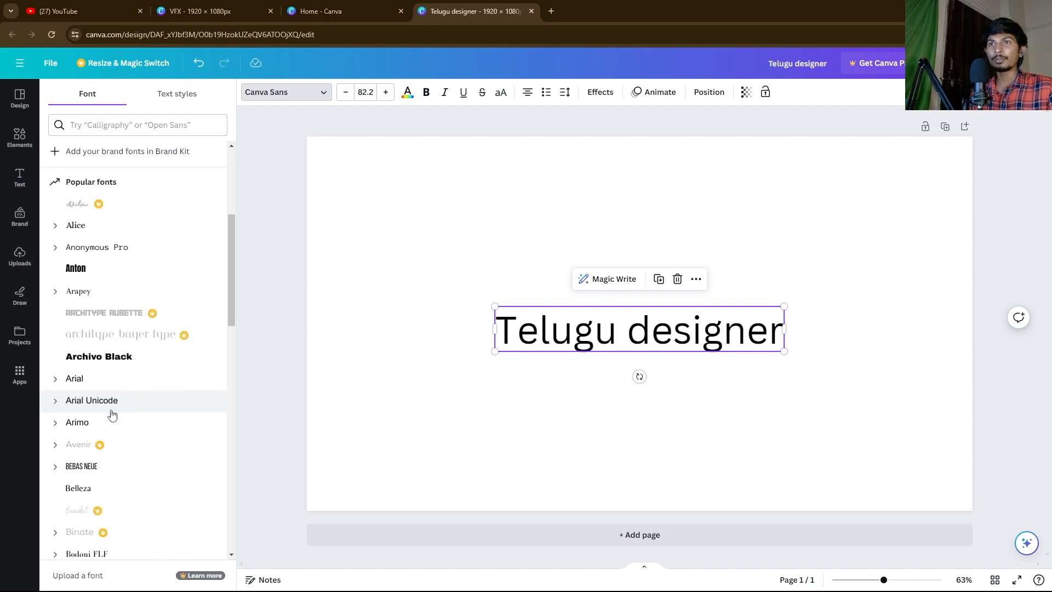
pyautogui.scroll(-1, 143, 432)
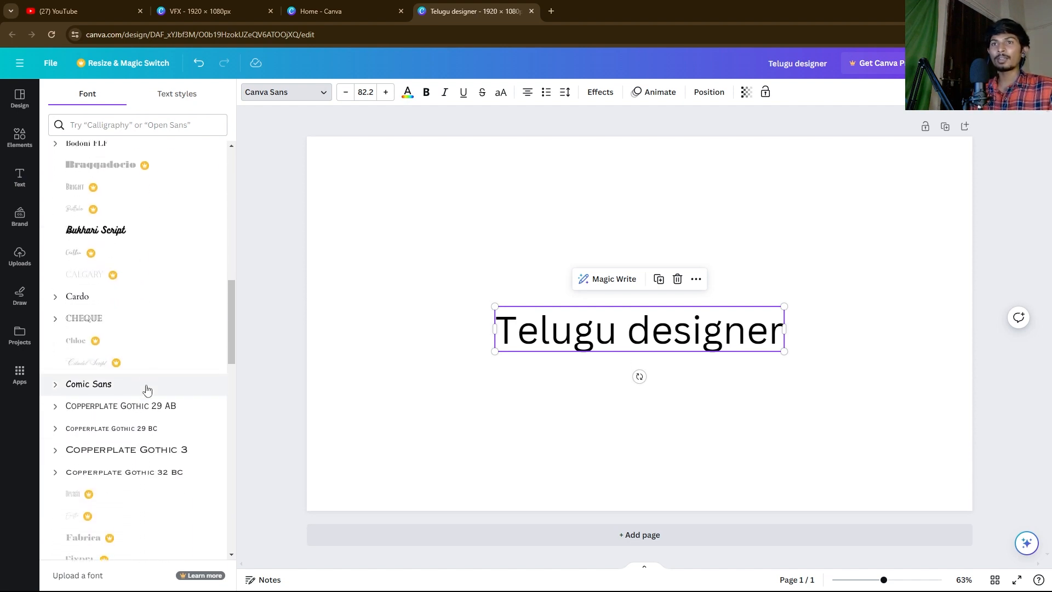
pyautogui.scroll(4, 134, 247)
pyautogui.moveTo(229, 282); pyautogui.dragTo(225, 149)
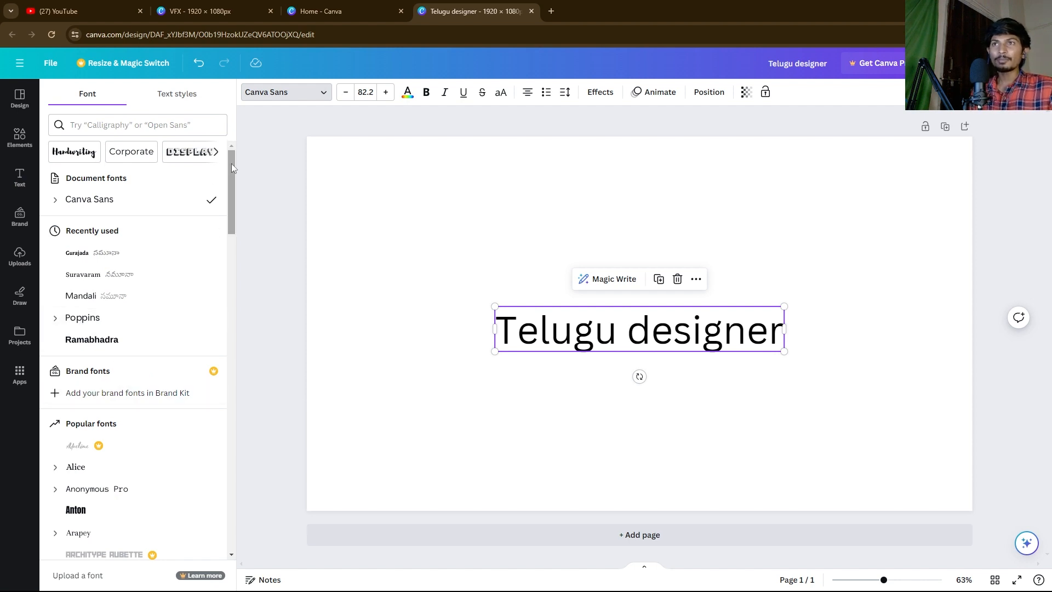
pyautogui.click(95, 127)
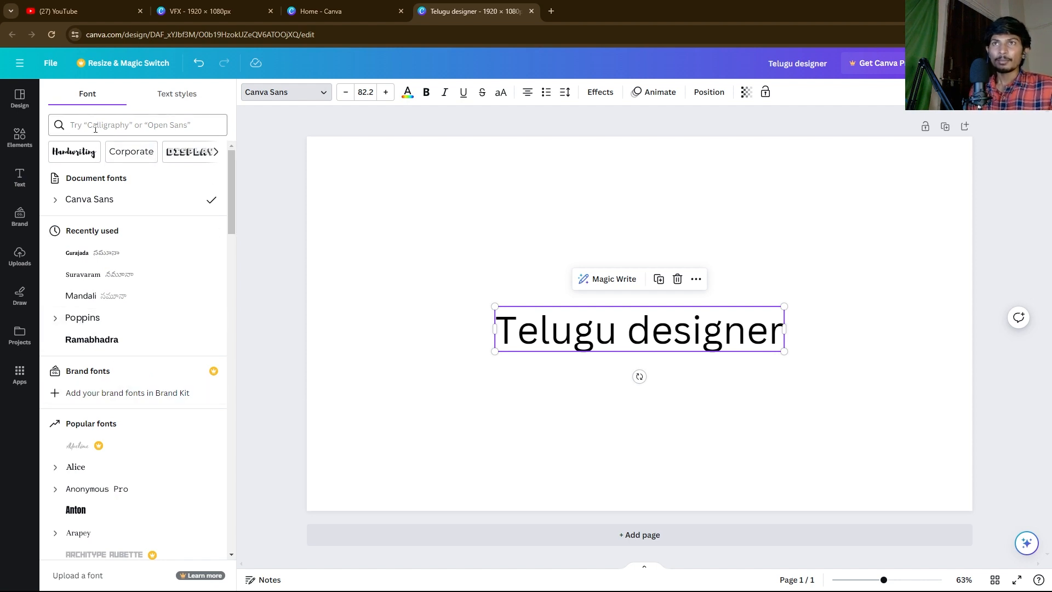
pyautogui.click(176, 95)
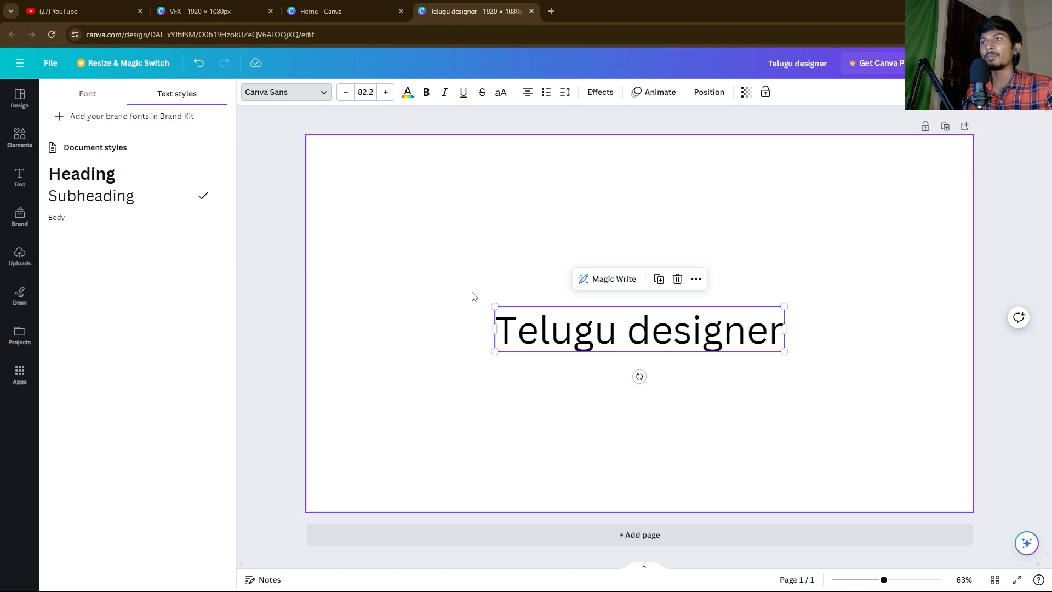
# Step: Reselect the Telugu designer text and bring up the Design templates panel
pyautogui.click(458, 294)
pyautogui.click(536, 337)
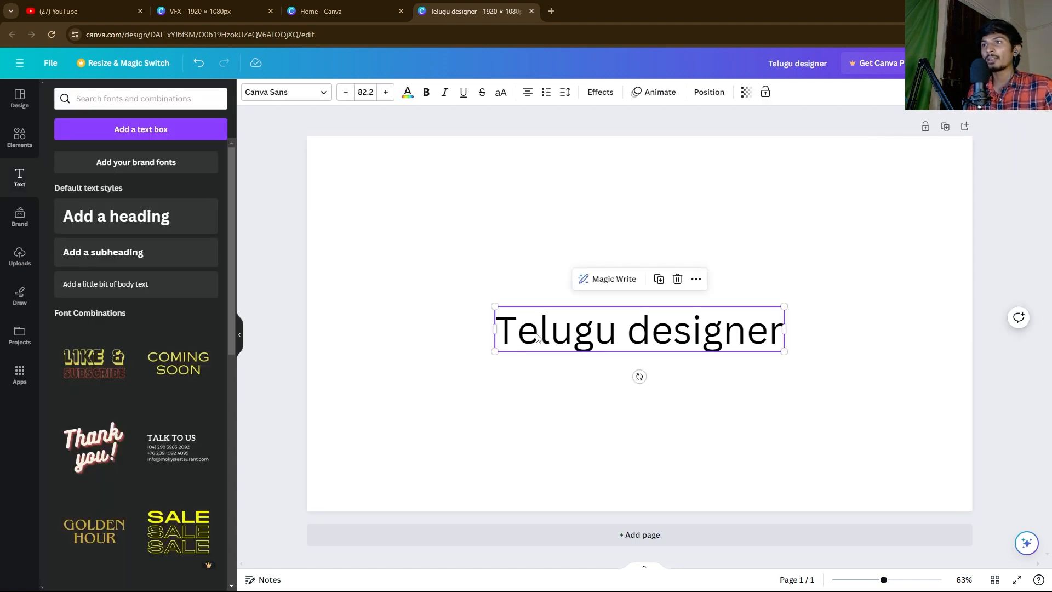
pyautogui.click(13, 101)
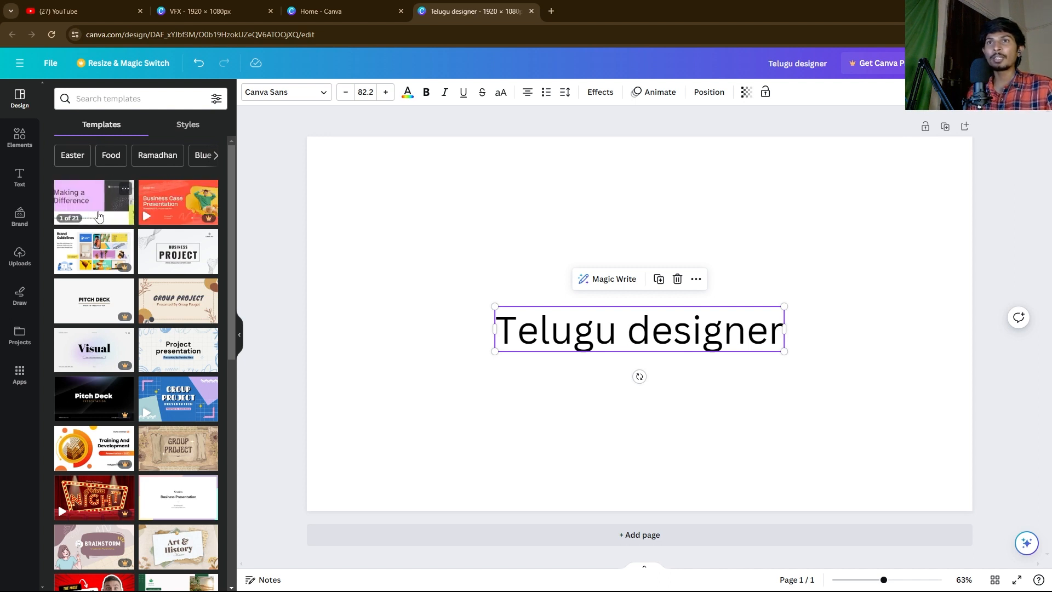
# Step: Search the templates for 'youtube thu' and pick the AUTHENTIC THAILAND thumbnail template
pyautogui.scroll(-3, 184, 469)
pyautogui.scroll(2, 183, 468)
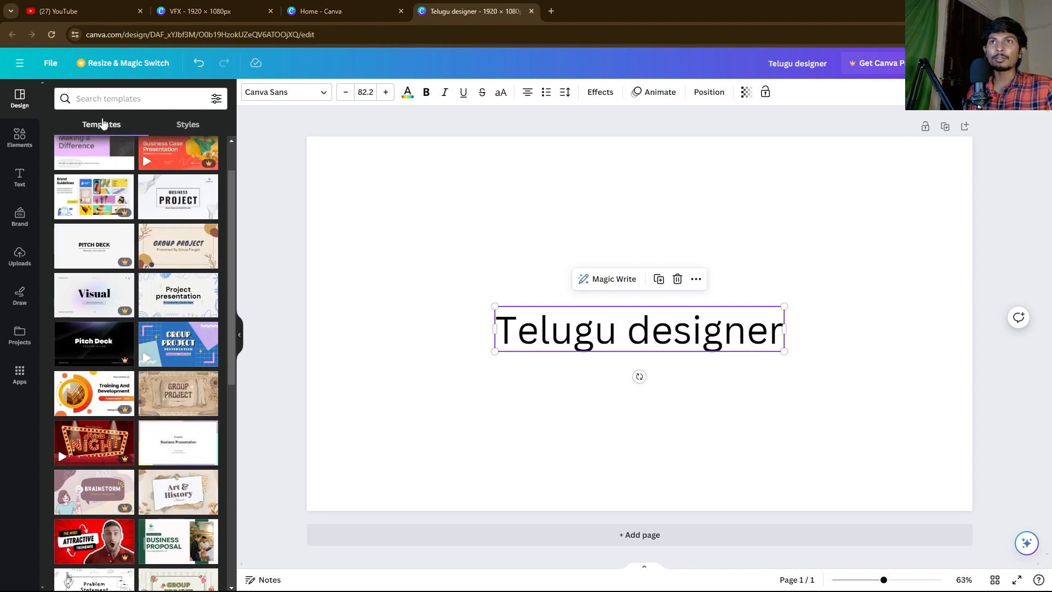
pyautogui.click(92, 98)
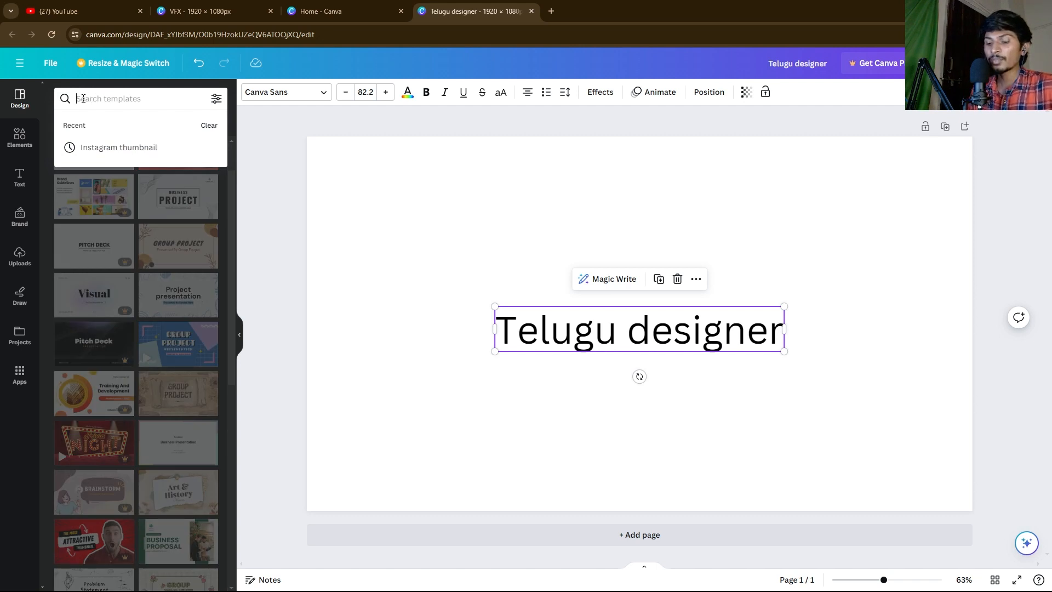
pyautogui.write('youtube thumbnails')
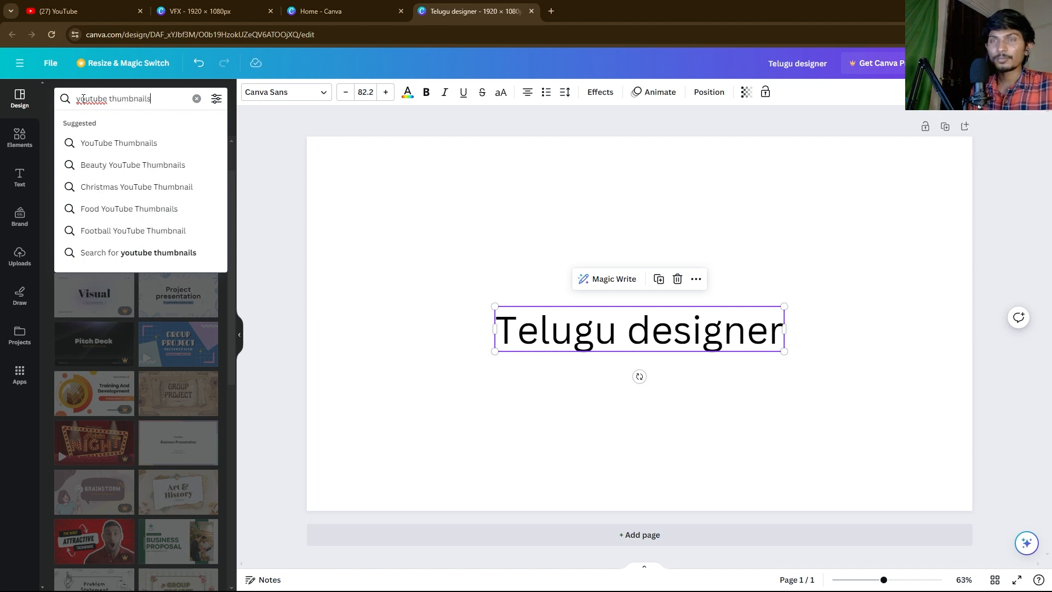
pyautogui.press('Return')
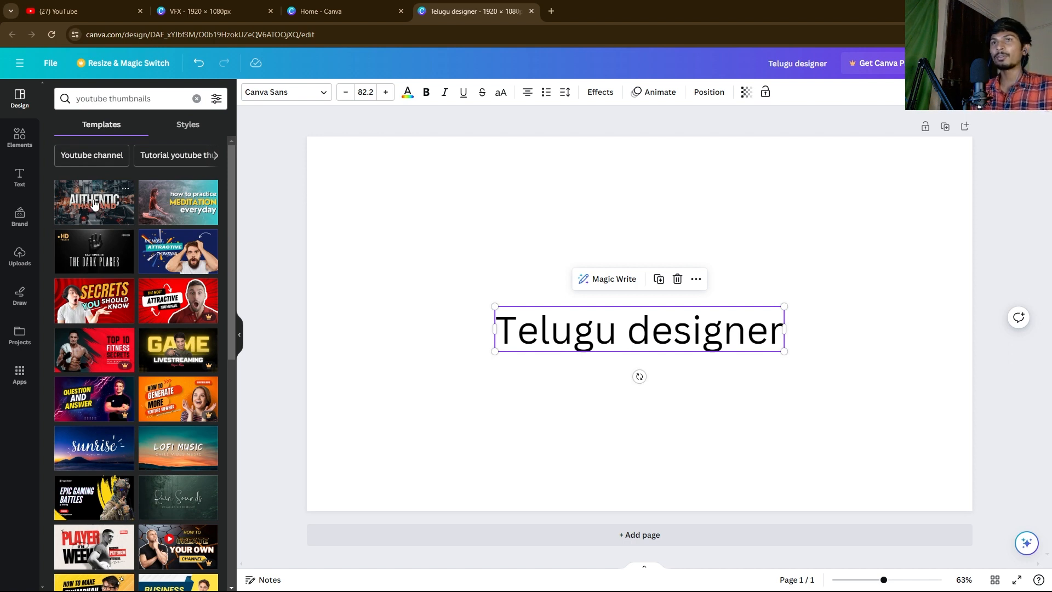
pyautogui.click(93, 206)
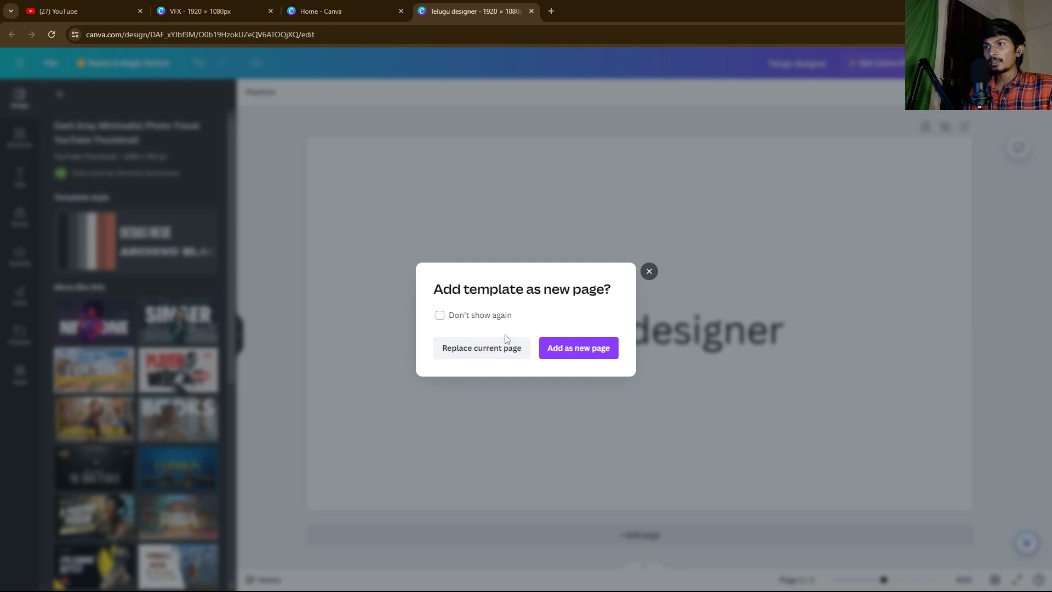
# Step: Add the AUTHENTIC THAILAND template as a new Page 2 and inspect its text and photo
pyautogui.click(570, 350)
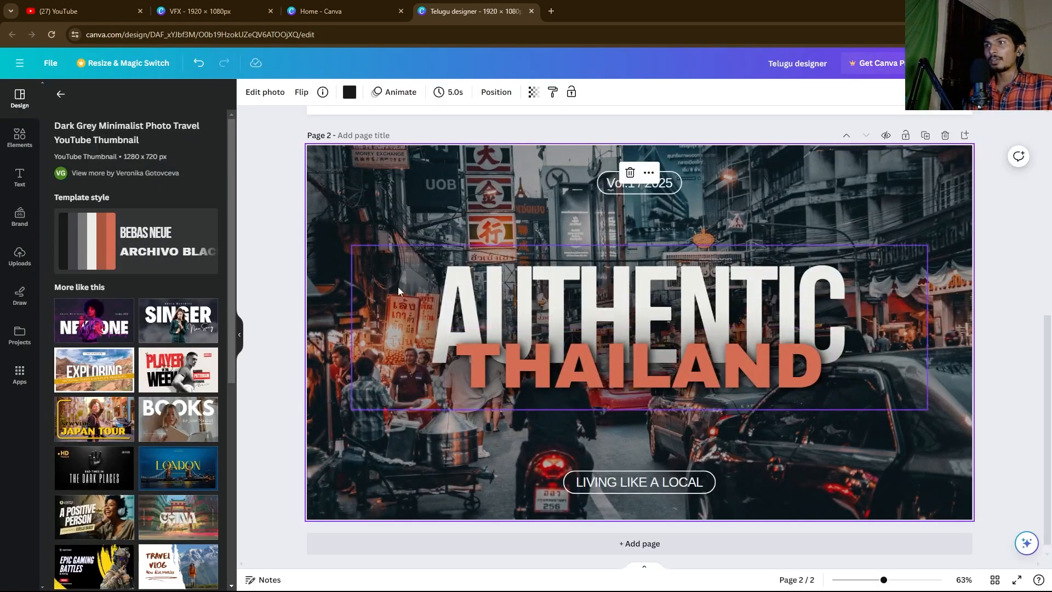
pyautogui.scroll(5, 535, 269)
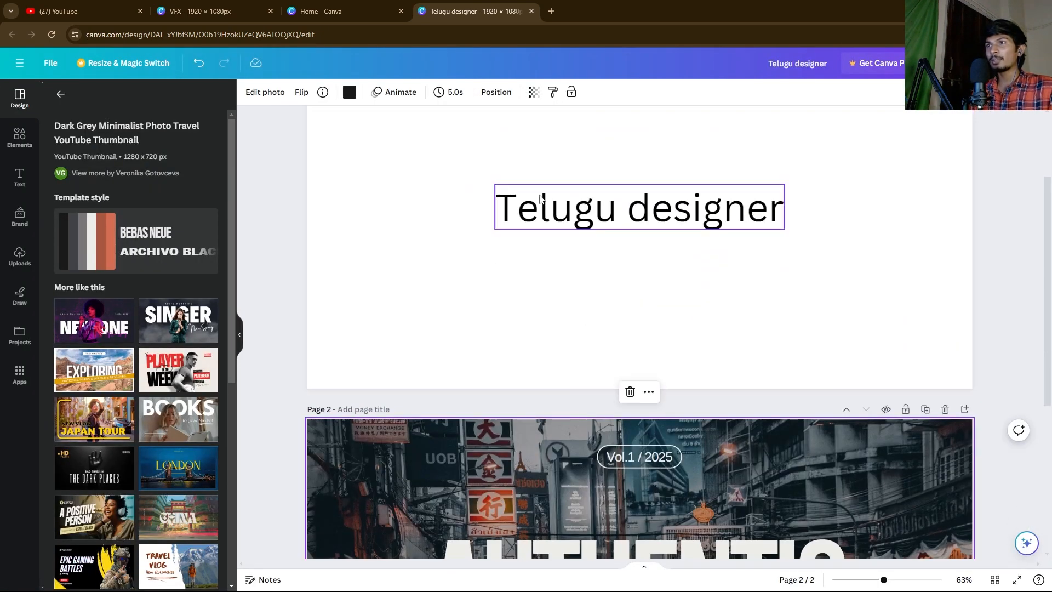
pyautogui.scroll(3, 496, 464)
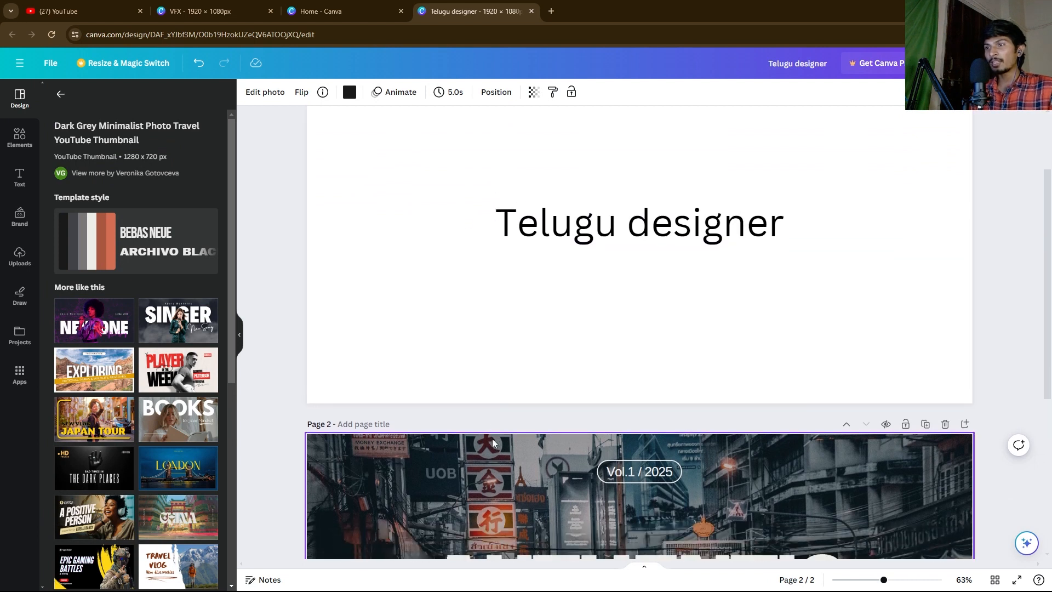
pyautogui.scroll(-4, 496, 464)
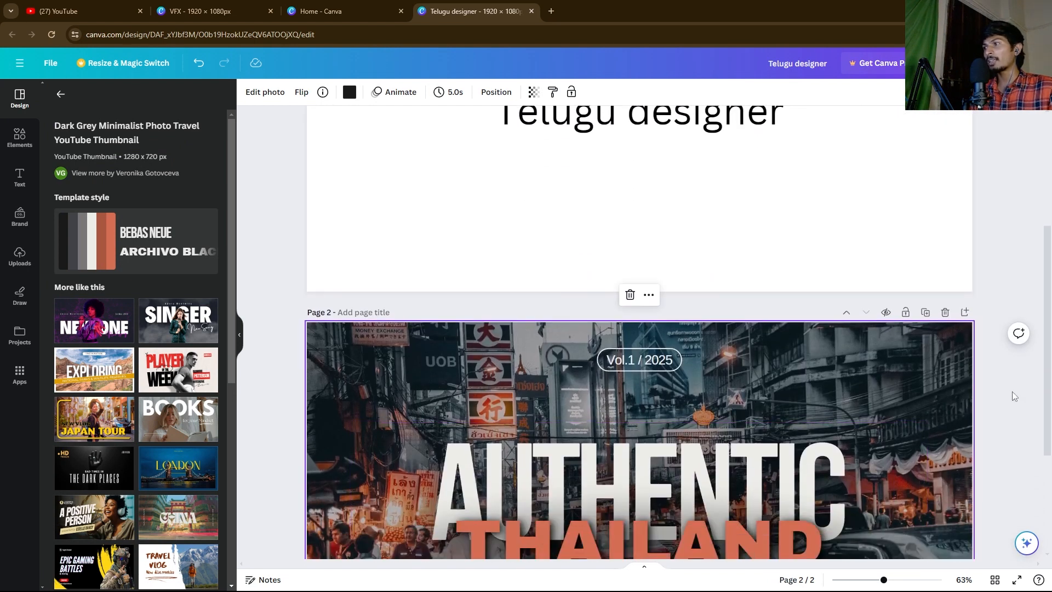
pyautogui.scroll(-3, 793, 207)
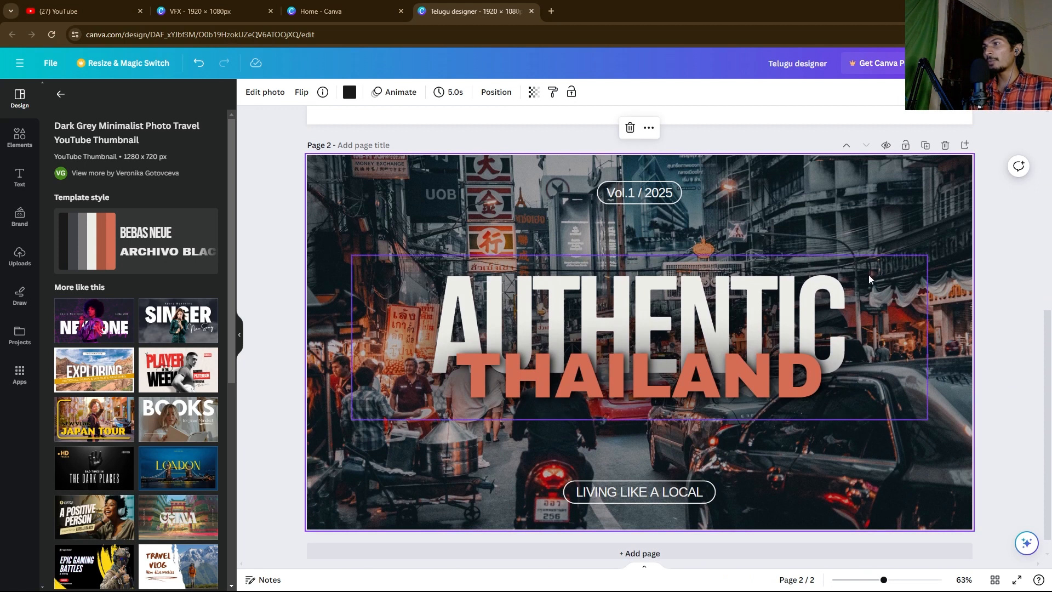
pyautogui.click(617, 290)
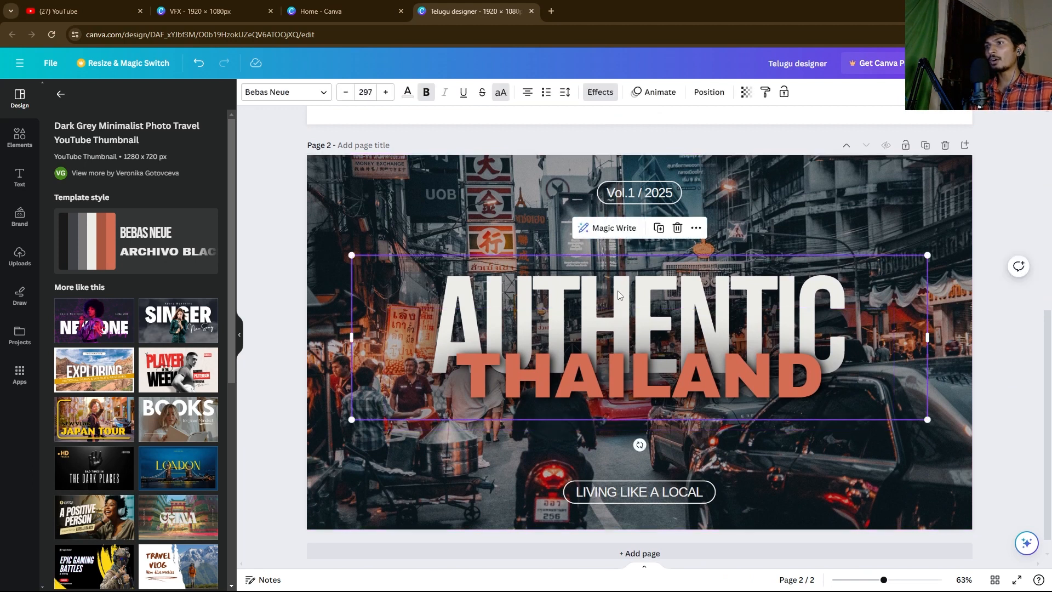
pyautogui.click(629, 380)
pyautogui.click(819, 214)
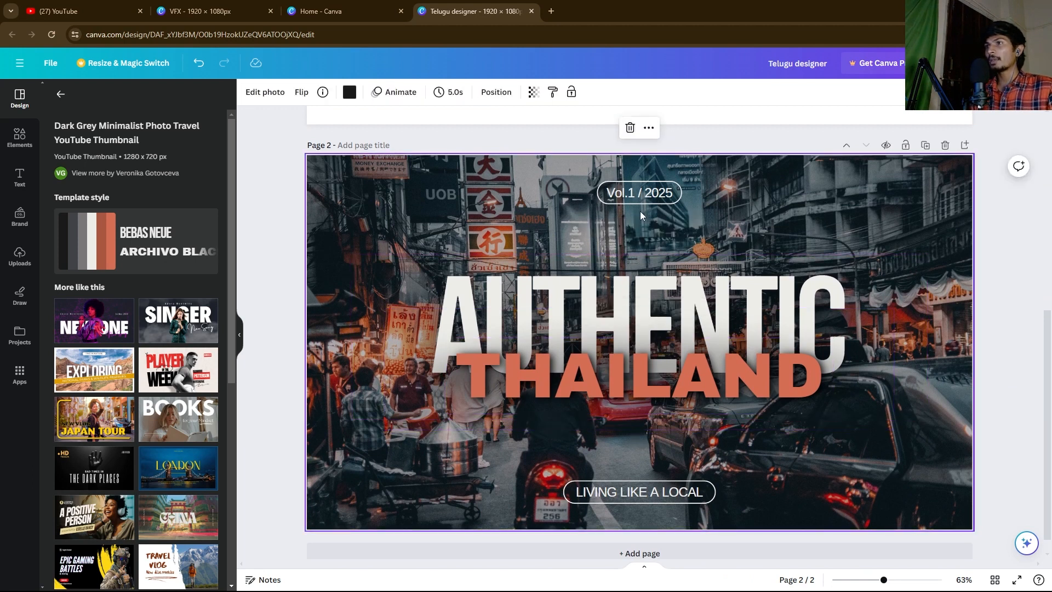
# Step: Try duplicating and detaching the Vol.1 / 2025 badge, then delete the copy and undo the move
pyautogui.moveTo(585, 180); pyautogui.dragTo(695, 216)
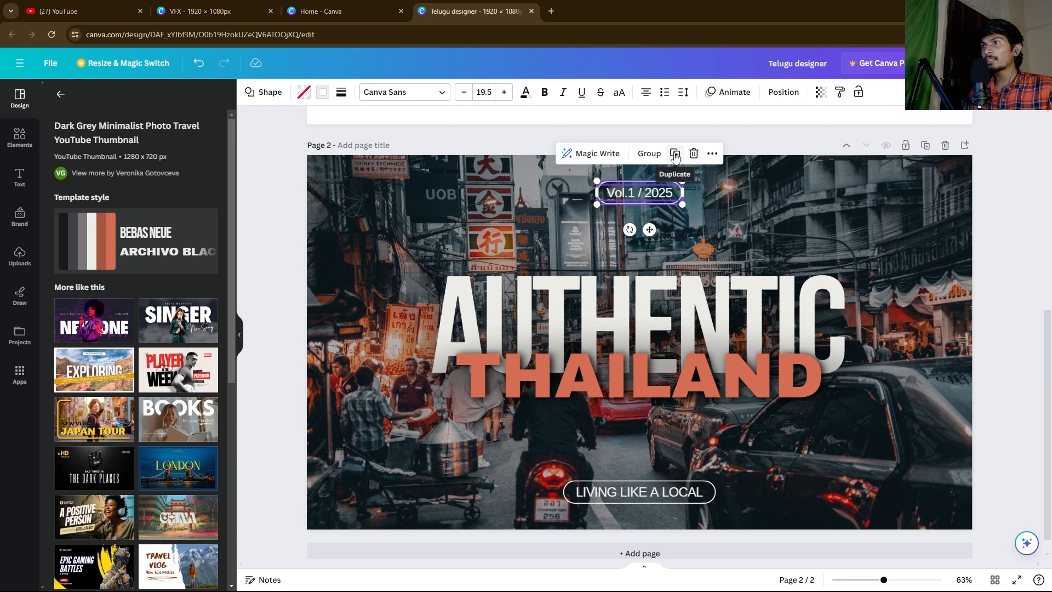
pyautogui.click(676, 157)
pyautogui.moveTo(636, 196); pyautogui.dragTo(738, 204)
pyautogui.press('Delete')
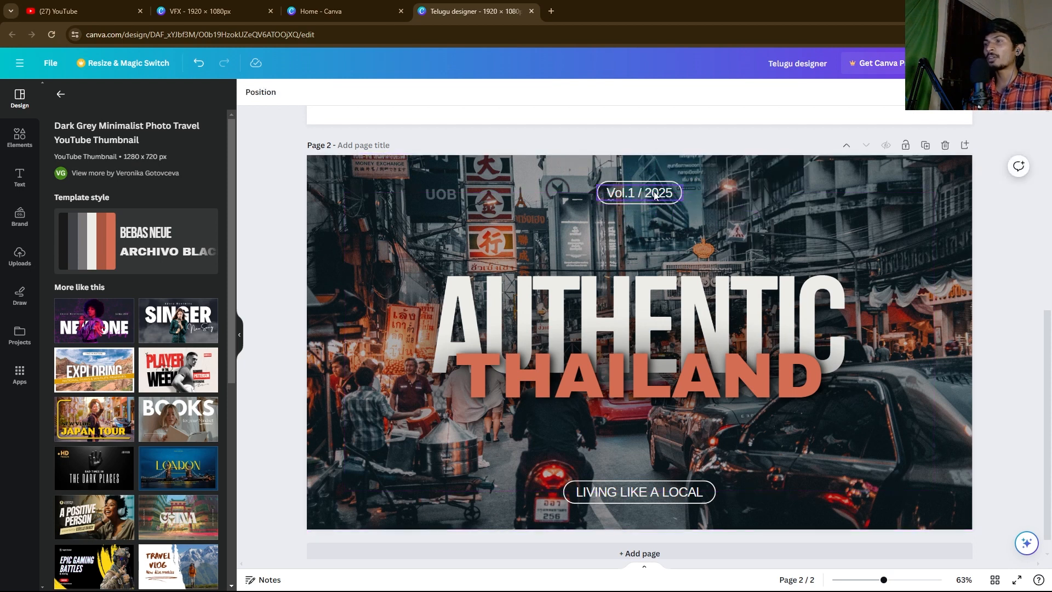
pyautogui.click(658, 193)
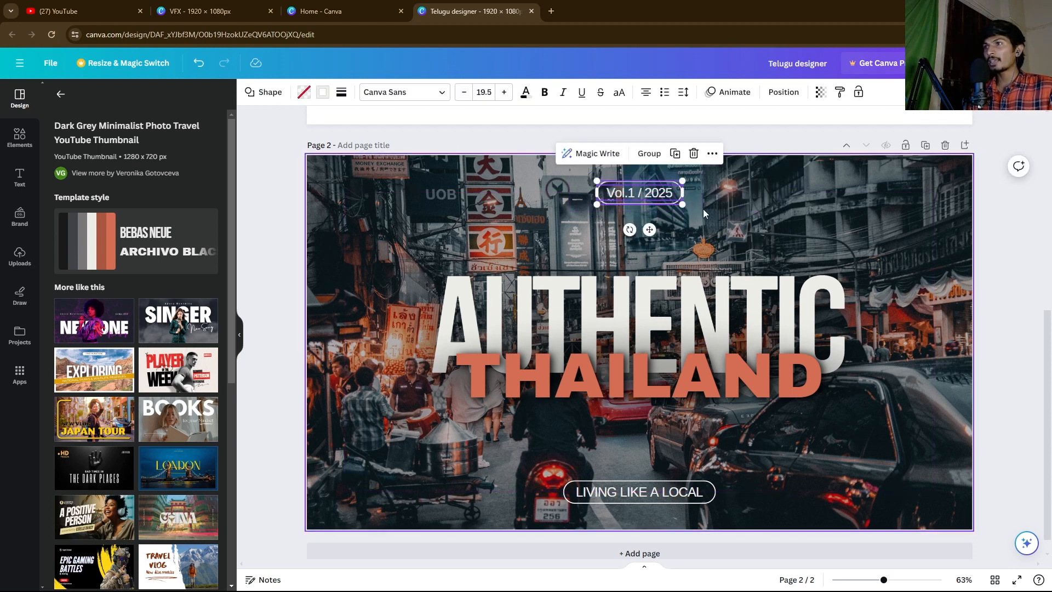
pyautogui.click(652, 193)
pyautogui.moveTo(653, 193); pyautogui.dragTo(766, 188)
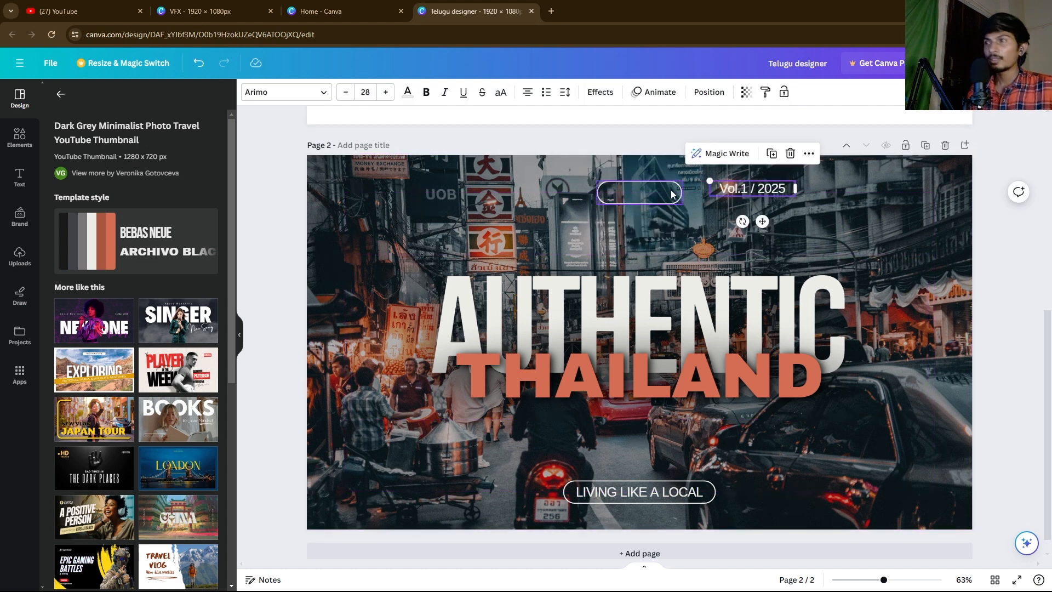
pyautogui.hotkey('ctrl', 'z')
# Step: Group the Vol.1 / 2025 text together with its outline pill
pyautogui.moveTo(657, 202); pyautogui.dragTo(629, 193)
pyautogui.click(650, 157)
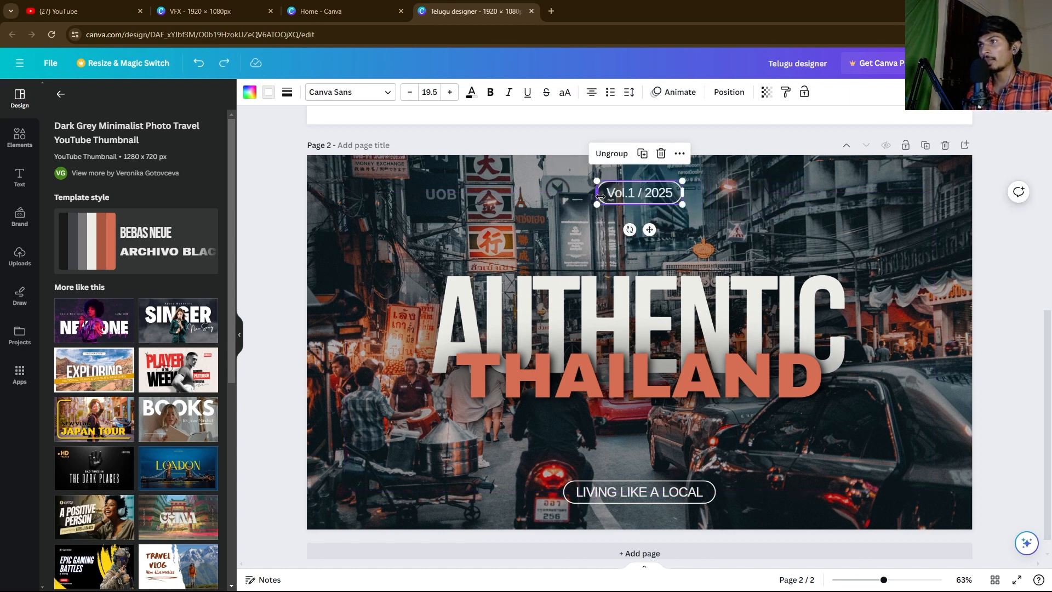
pyautogui.click(665, 239)
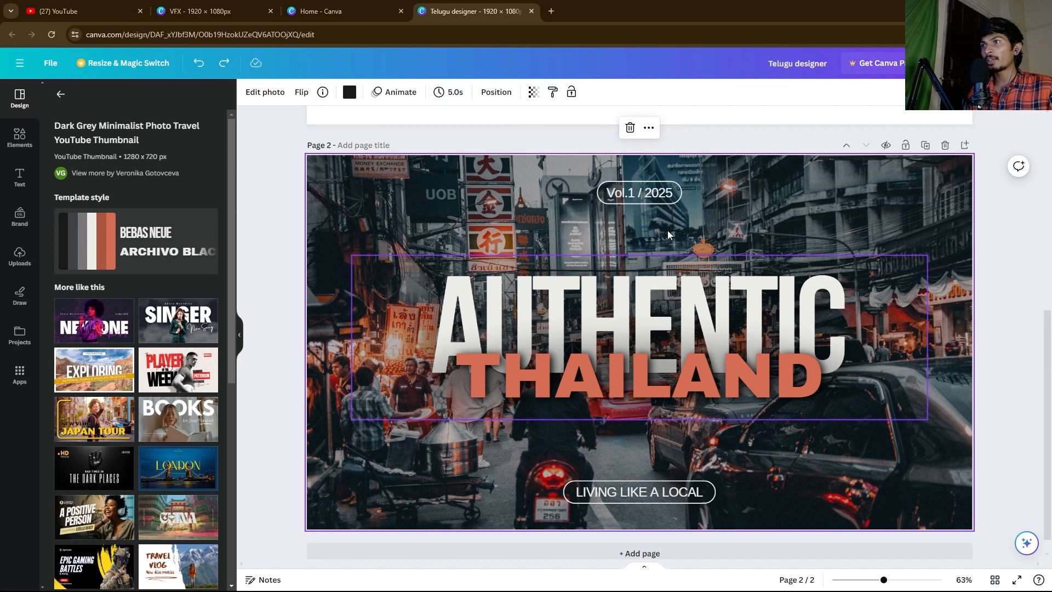
pyautogui.moveTo(301, 226); pyautogui.dragTo(359, 263)
pyautogui.rightClick(355, 206)
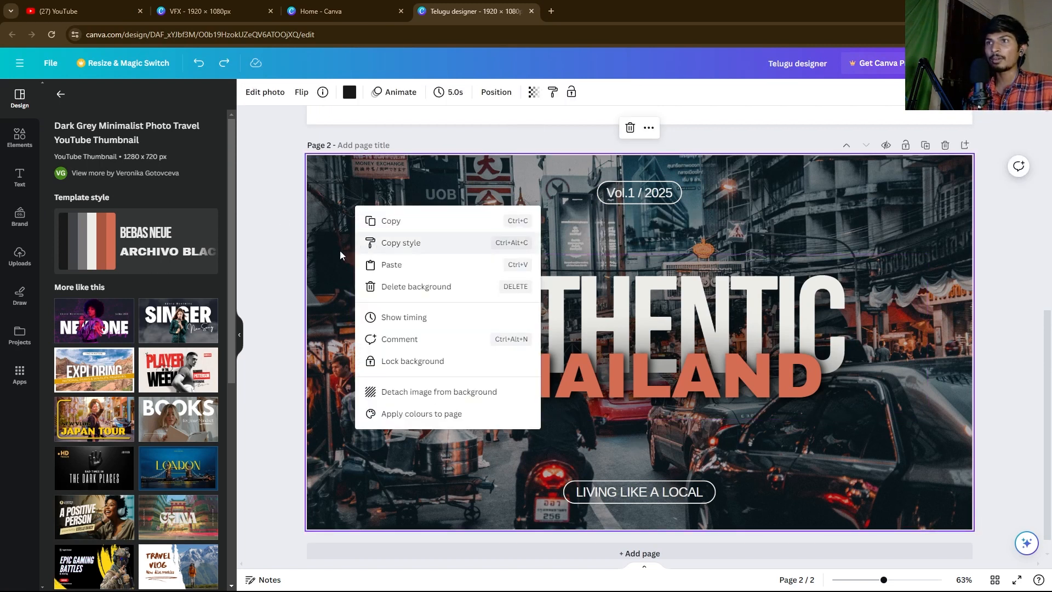
pyautogui.click(386, 392)
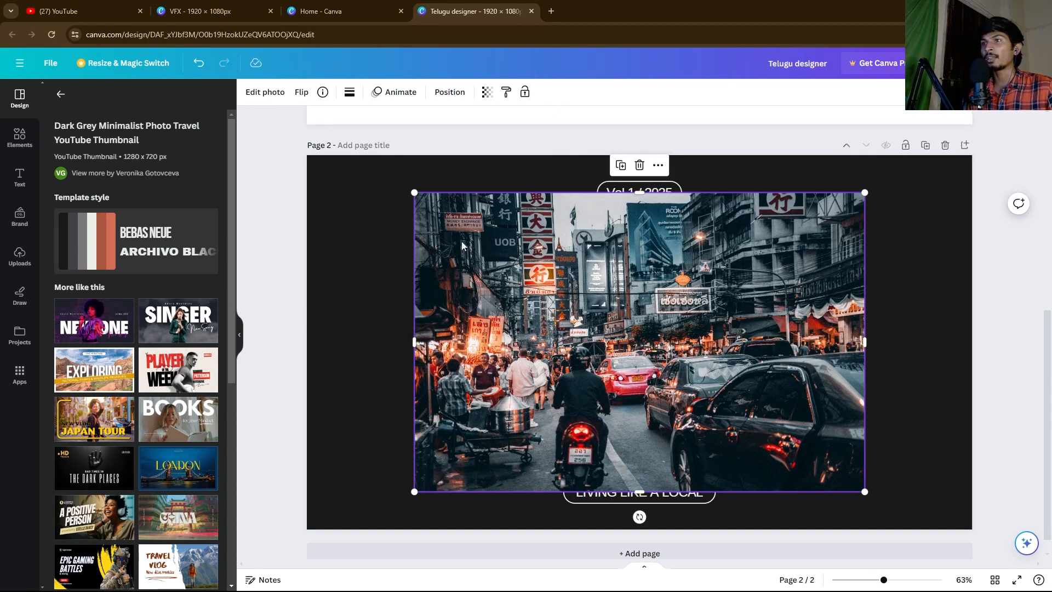
pyautogui.moveTo(435, 222); pyautogui.dragTo(405, 217)
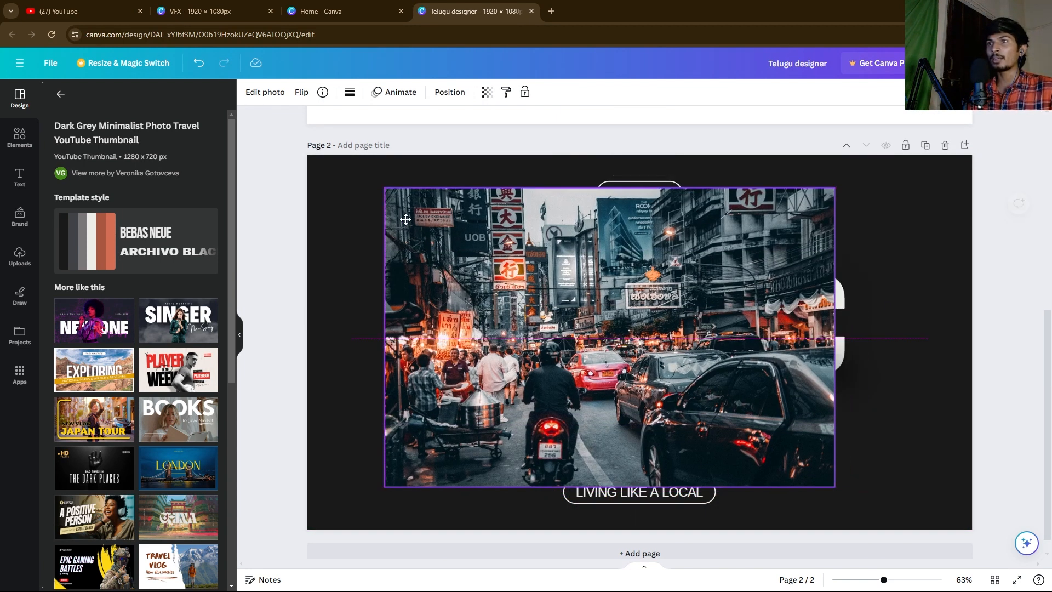
pyautogui.hotkey('ctrl', 'z')
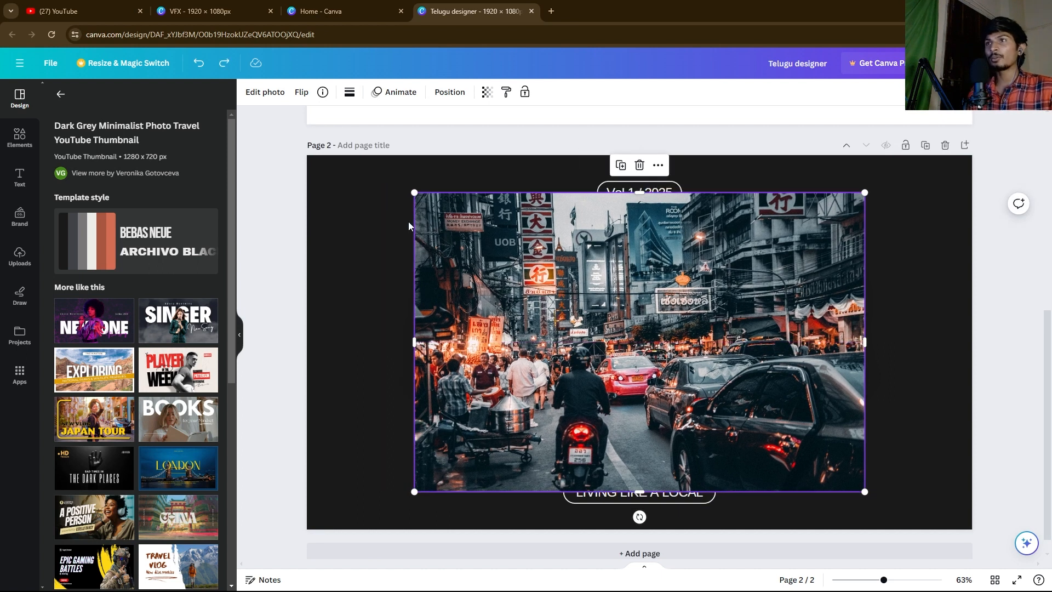
pyautogui.hotkey('ctrl', 'z')
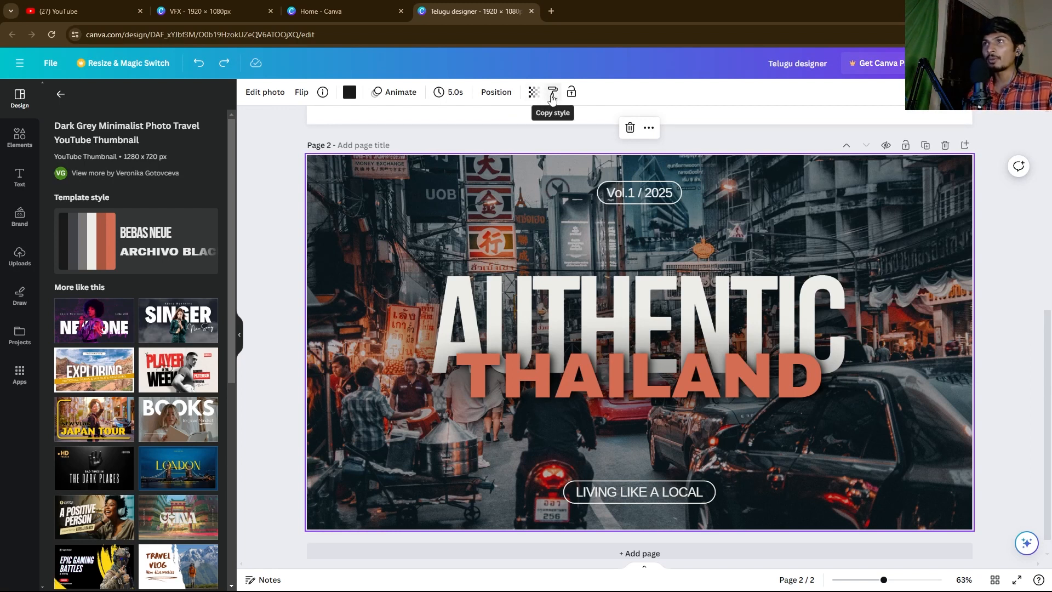
pyautogui.click(522, 134)
pyautogui.click(471, 221)
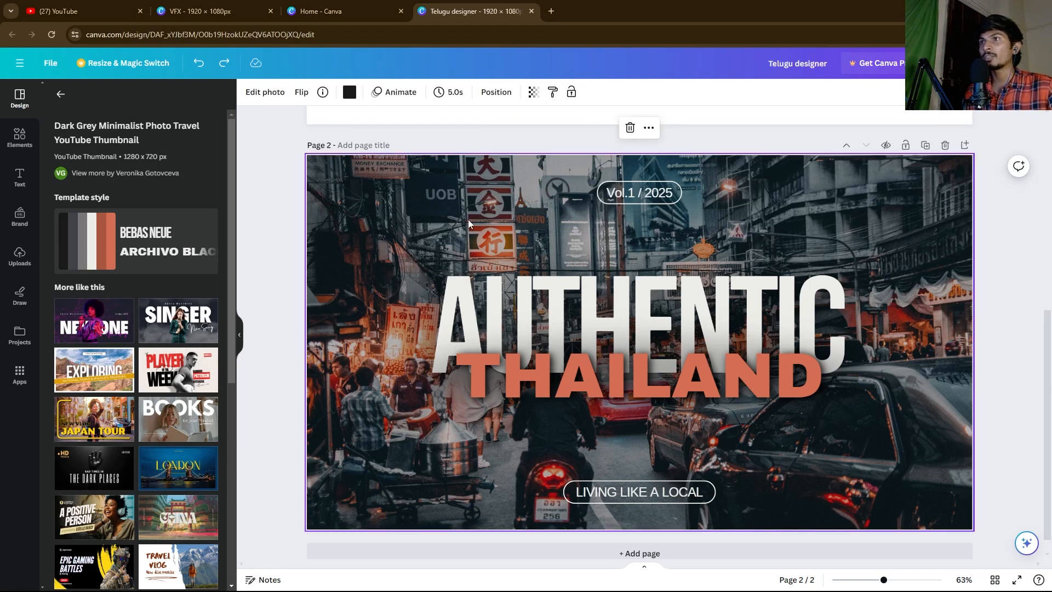
pyautogui.click(533, 92)
# Step: Experiment with fading the photo and copying styles to the title, then undo the style changes
pyautogui.moveTo(498, 135); pyautogui.dragTo(449, 141)
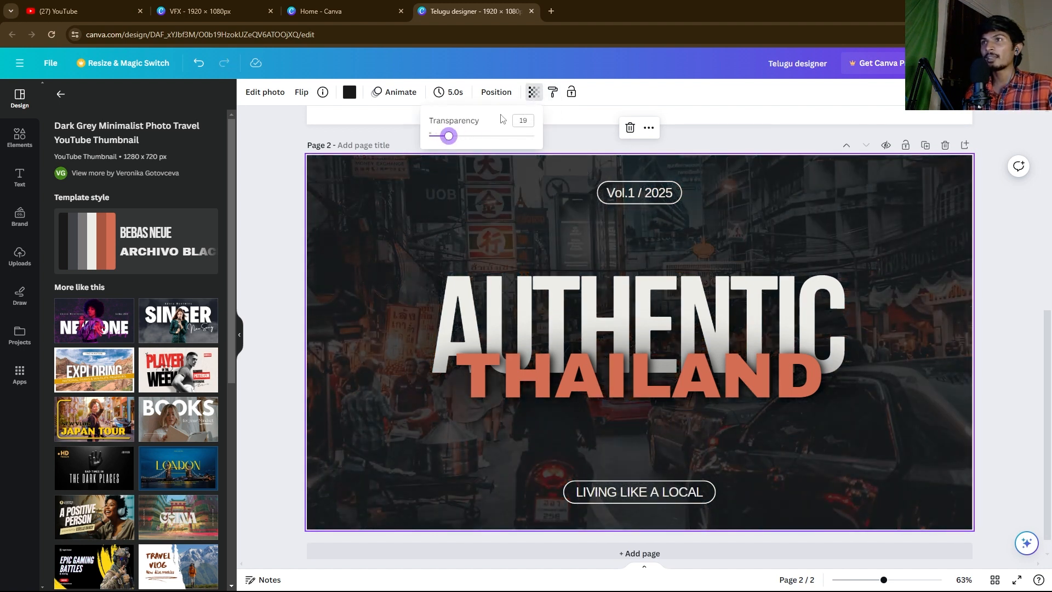
pyautogui.click(552, 93)
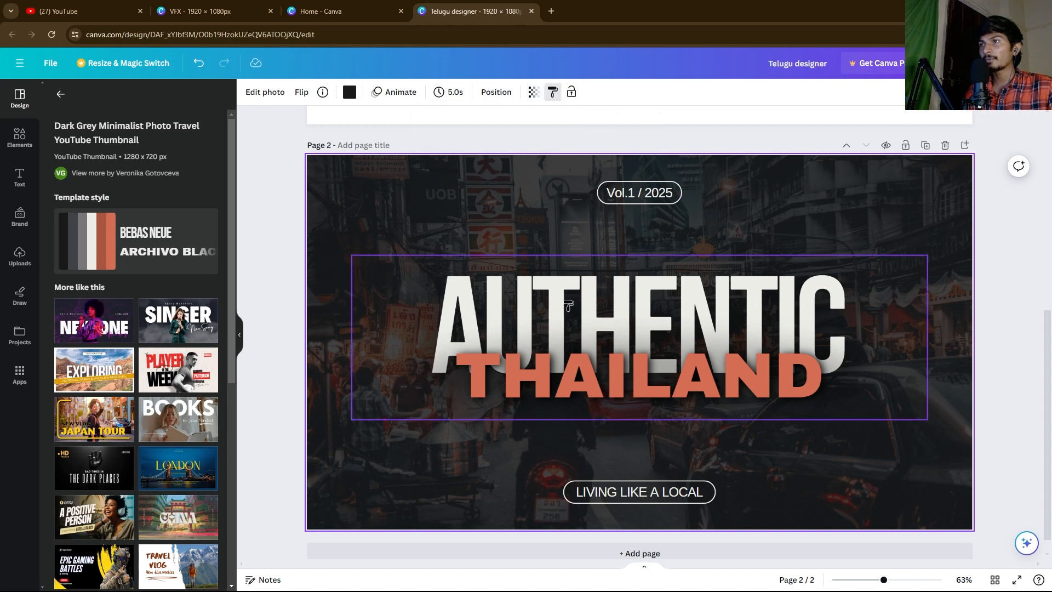
pyautogui.scroll(1, 606, 254)
pyautogui.click(625, 340)
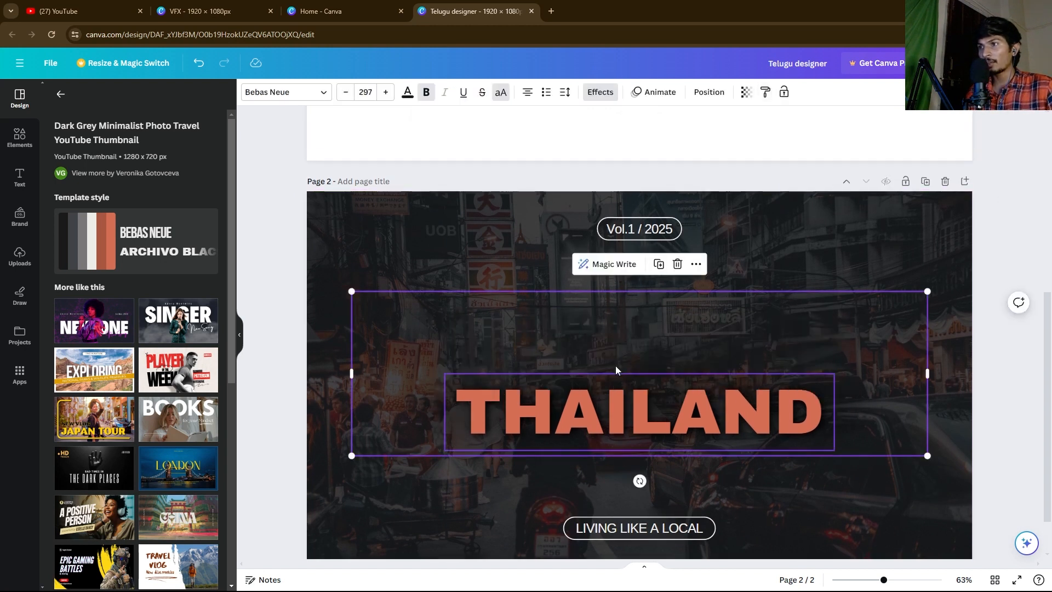
pyautogui.doubleClick(564, 320)
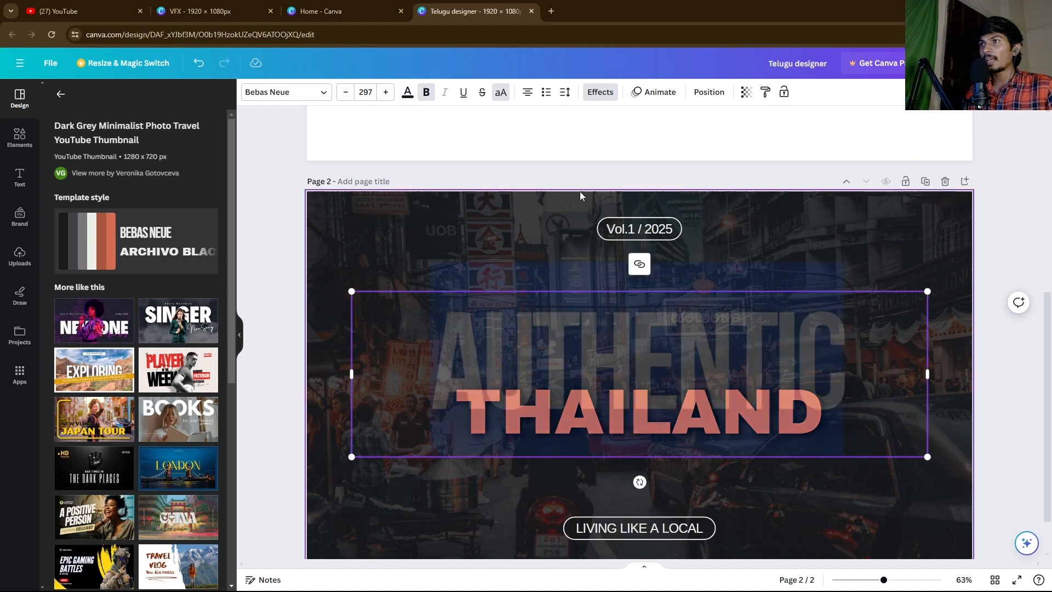
pyautogui.click(766, 94)
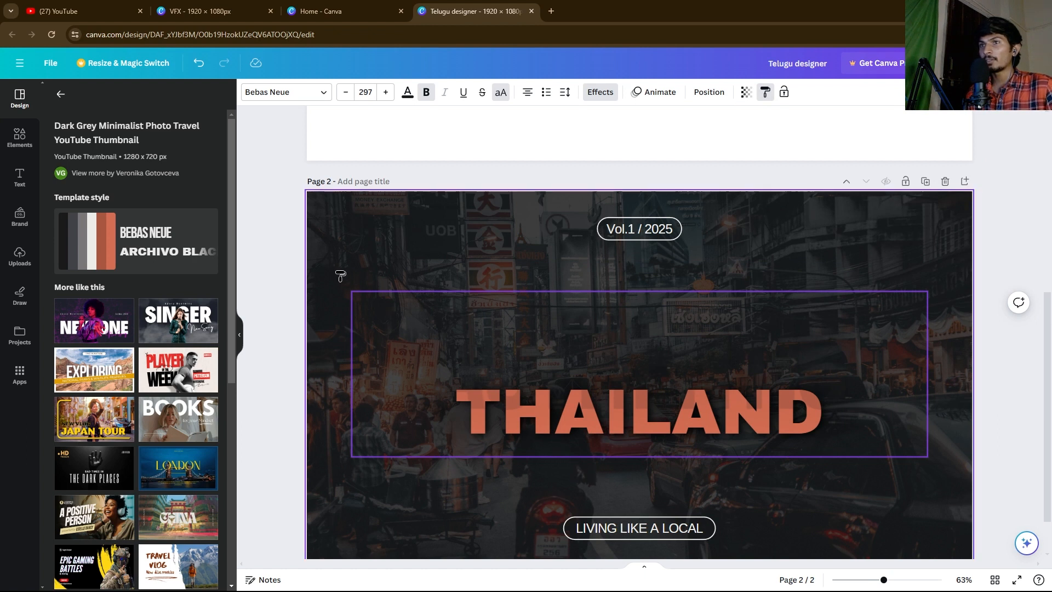
pyautogui.click(560, 366)
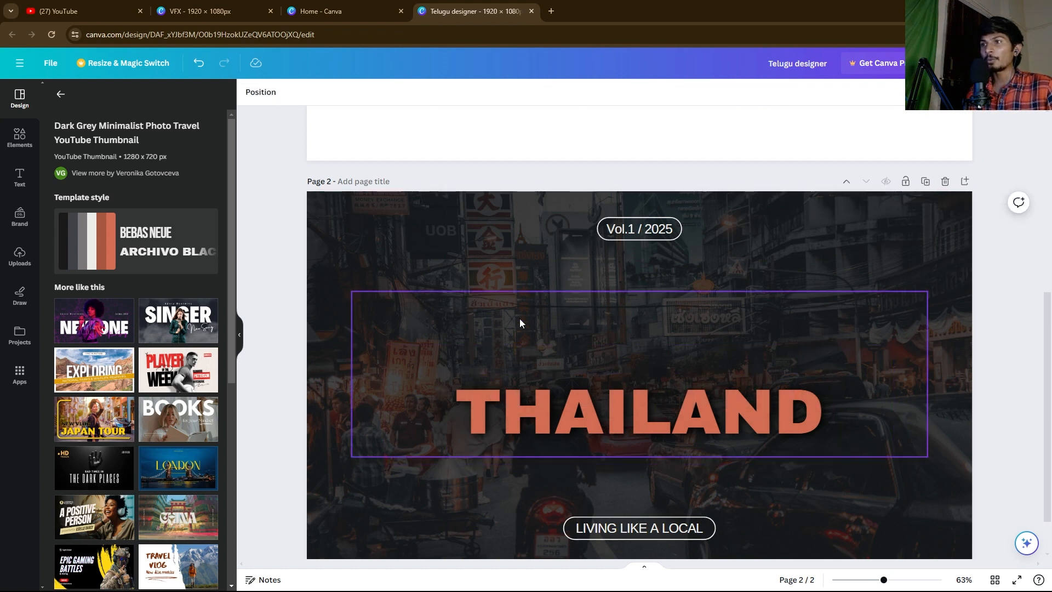
pyautogui.hotkey('ctrl', 'z')
pyautogui.hotkey('ctrl', 'z')
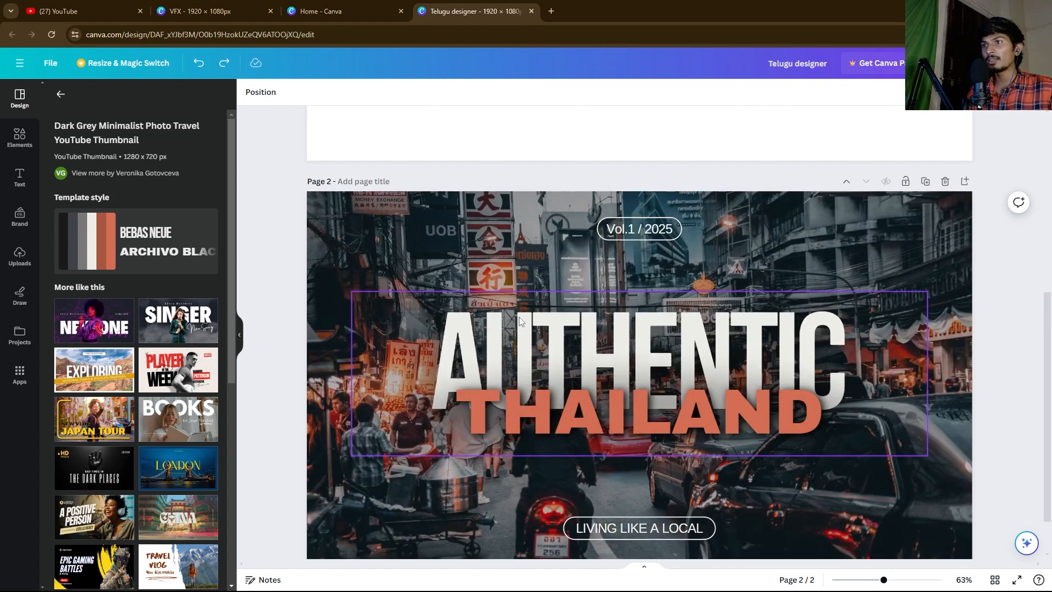
# Step: Delete the Vol.1 / 2025 badge and the LIVING LIKE A LOCAL pill from Page 2
pyautogui.moveTo(570, 214); pyautogui.dragTo(695, 241)
pyautogui.press('Delete')
pyautogui.moveTo(537, 516); pyautogui.dragTo(734, 542)
pyautogui.press('Delete')
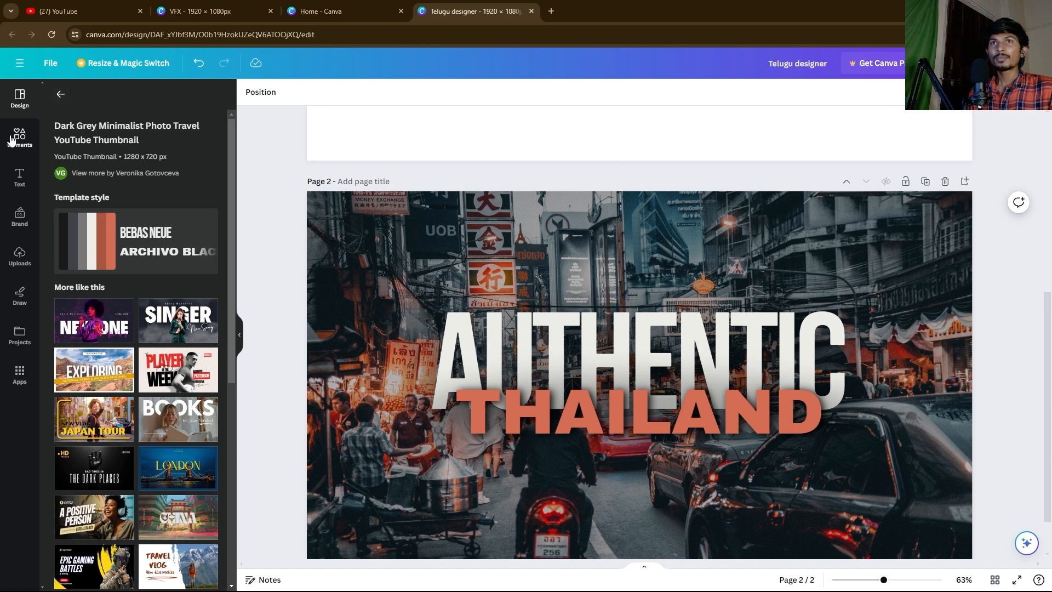
pyautogui.click(20, 137)
# Step: Add the white curved arrow, shrink it, and place it above the A of AUTHENTIC
pyautogui.click(416, 242)
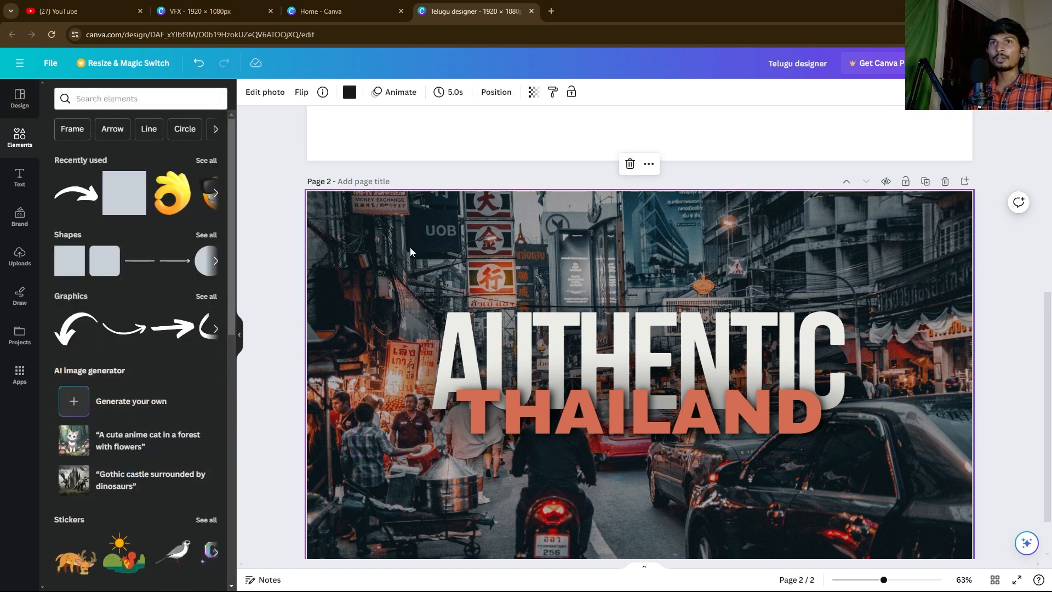
pyautogui.click(81, 199)
pyautogui.moveTo(640, 358); pyautogui.dragTo(626, 239)
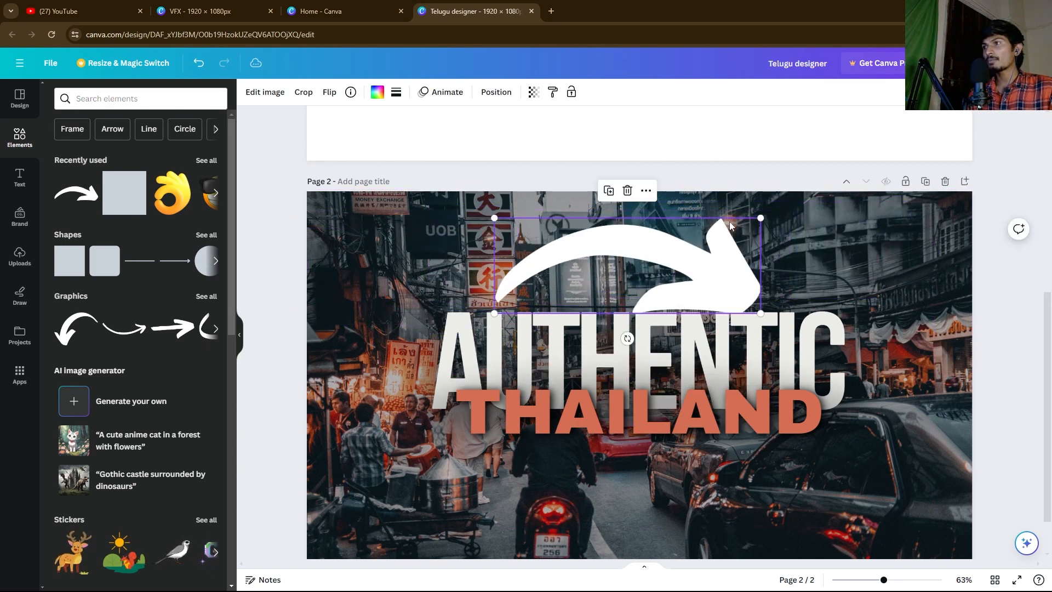
pyautogui.moveTo(764, 217); pyautogui.dragTo(623, 267)
pyautogui.moveTo(591, 302); pyautogui.dragTo(460, 287)
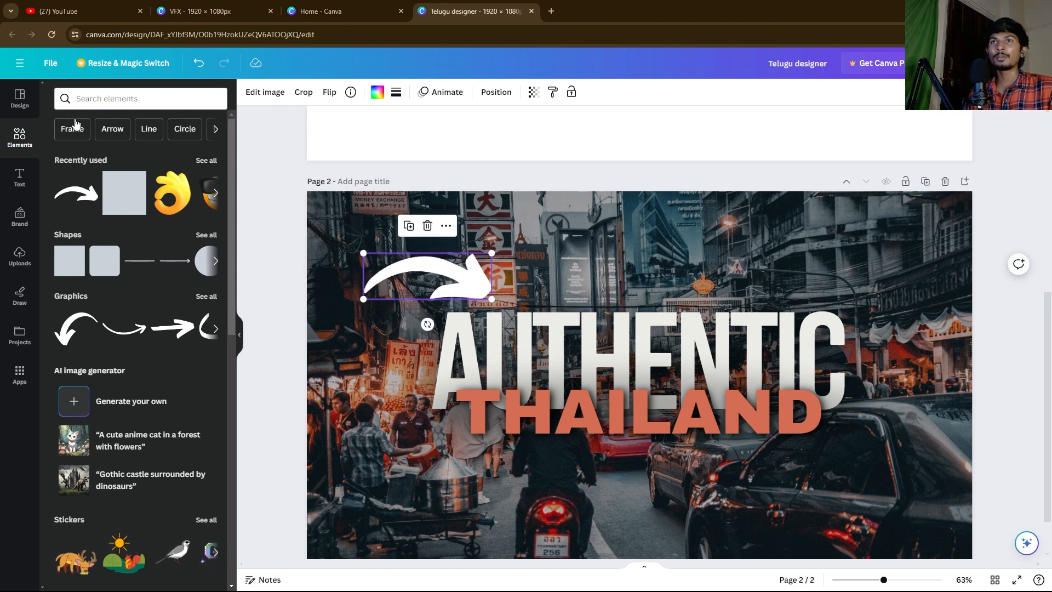
# Step: Search elements for 'shapes', then switch the search to funny emoji
pyautogui.click(74, 99)
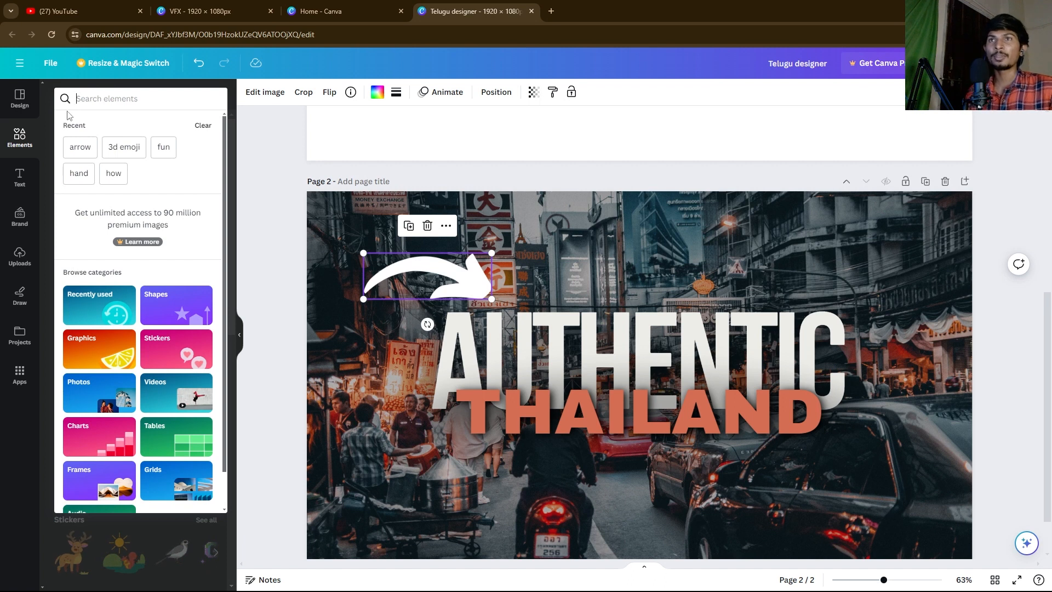
pyautogui.write('s')
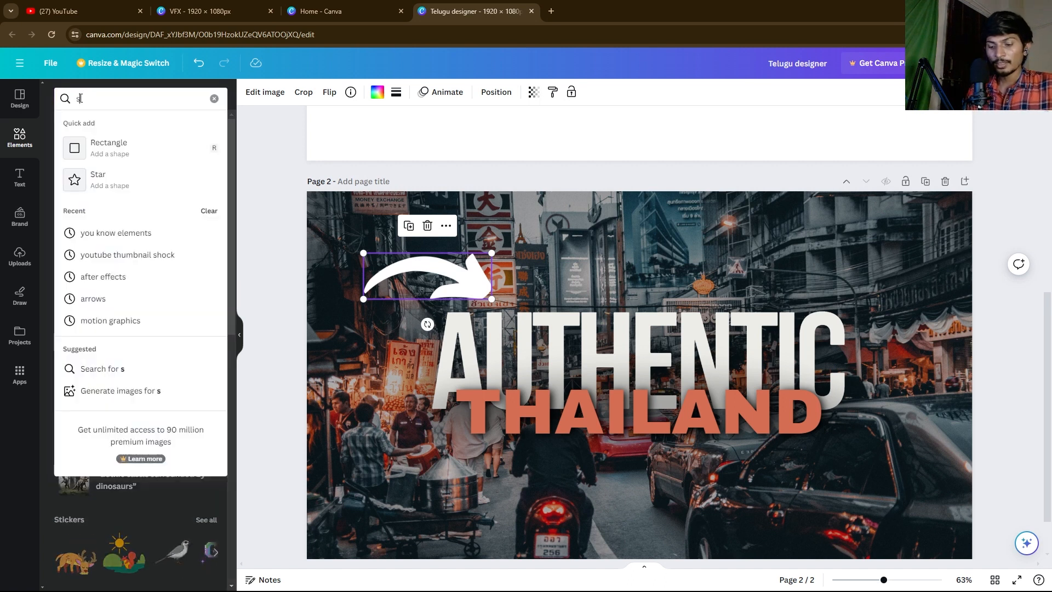
pyautogui.write('hapes')
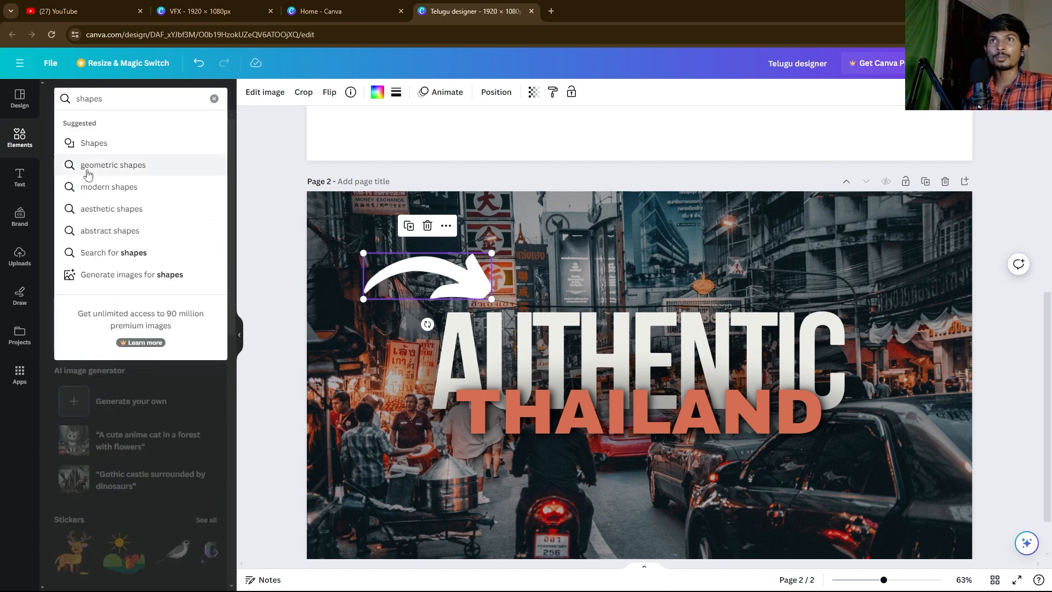
pyautogui.click(94, 144)
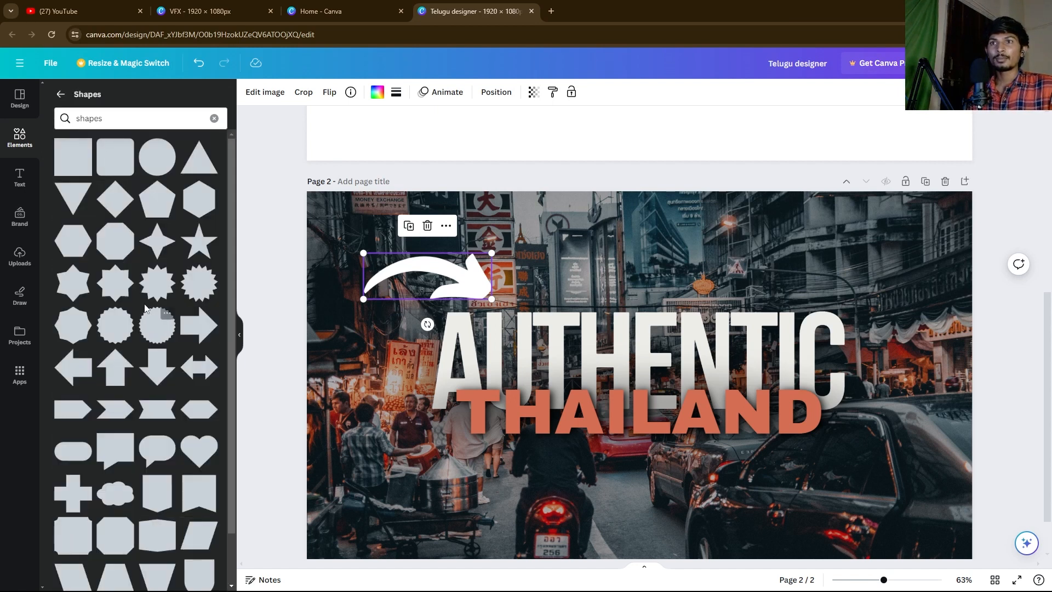
pyautogui.scroll(-1, 137, 344)
pyautogui.click(123, 124)
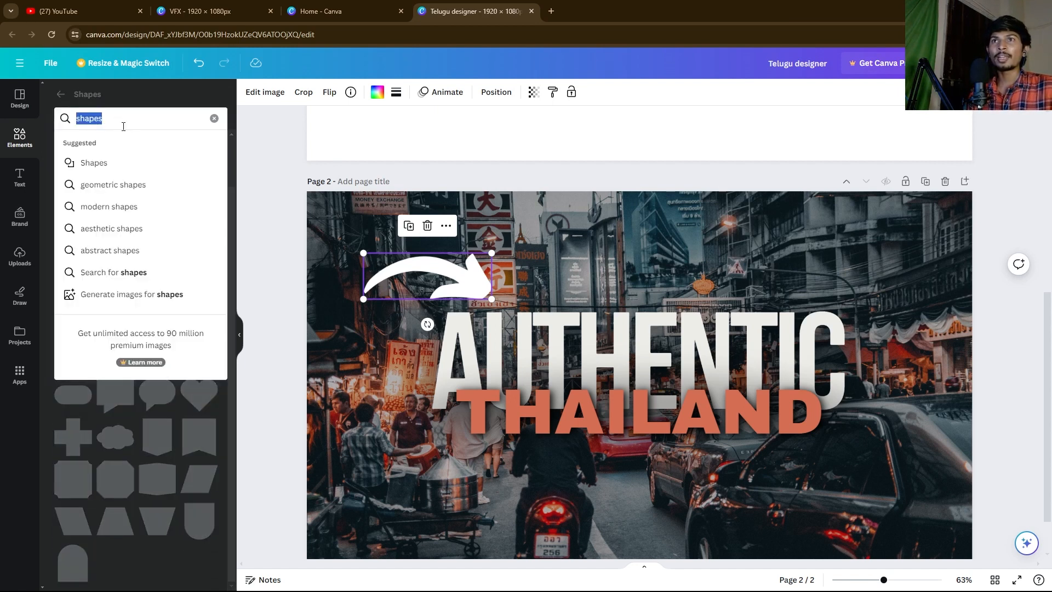
pyautogui.press('BackSpace')
pyautogui.write('f')
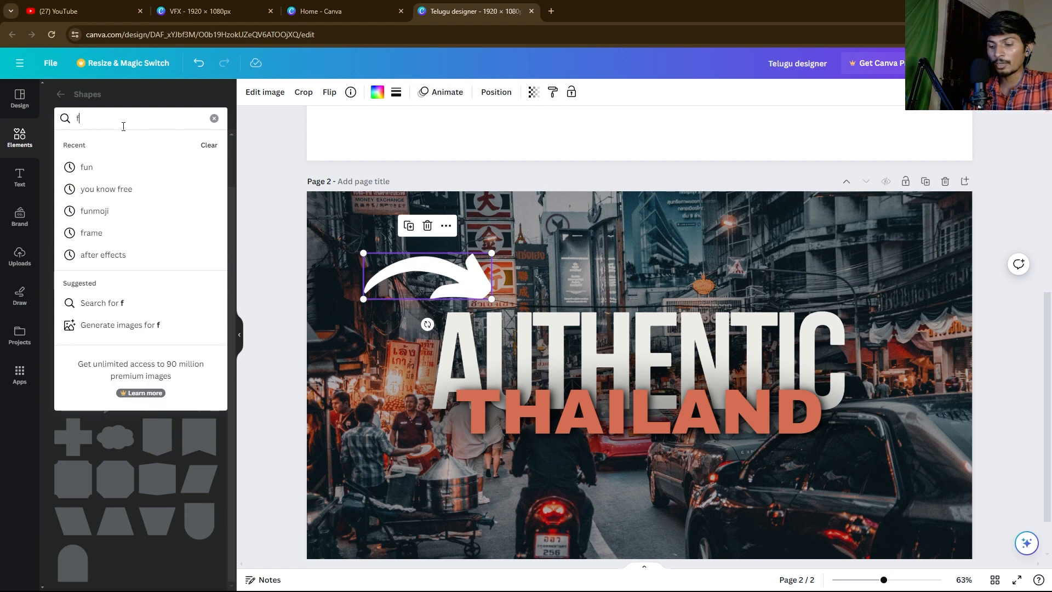
pyautogui.write('unny elemr')
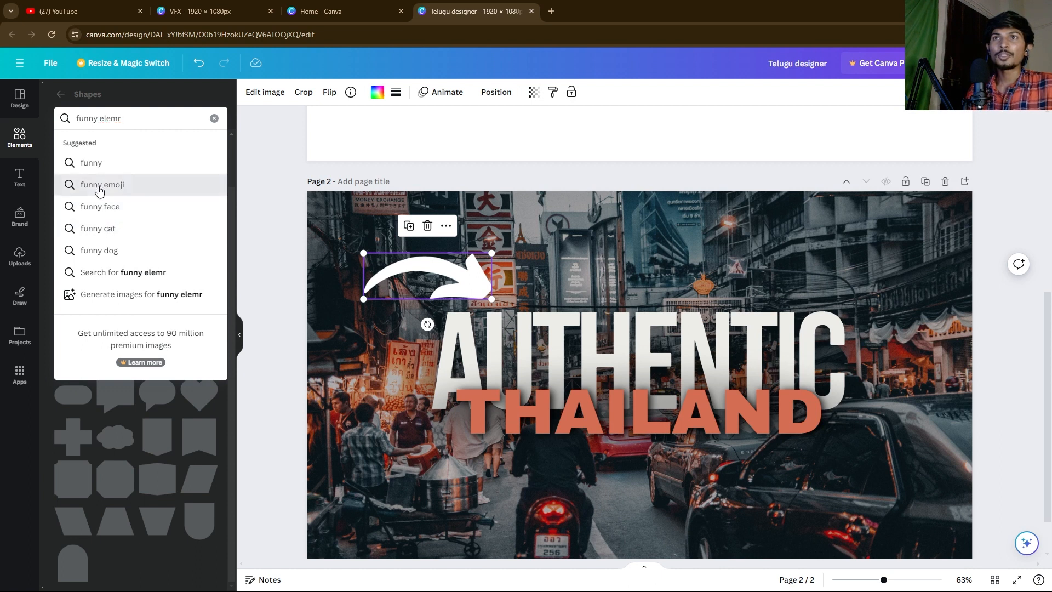
pyautogui.click(99, 185)
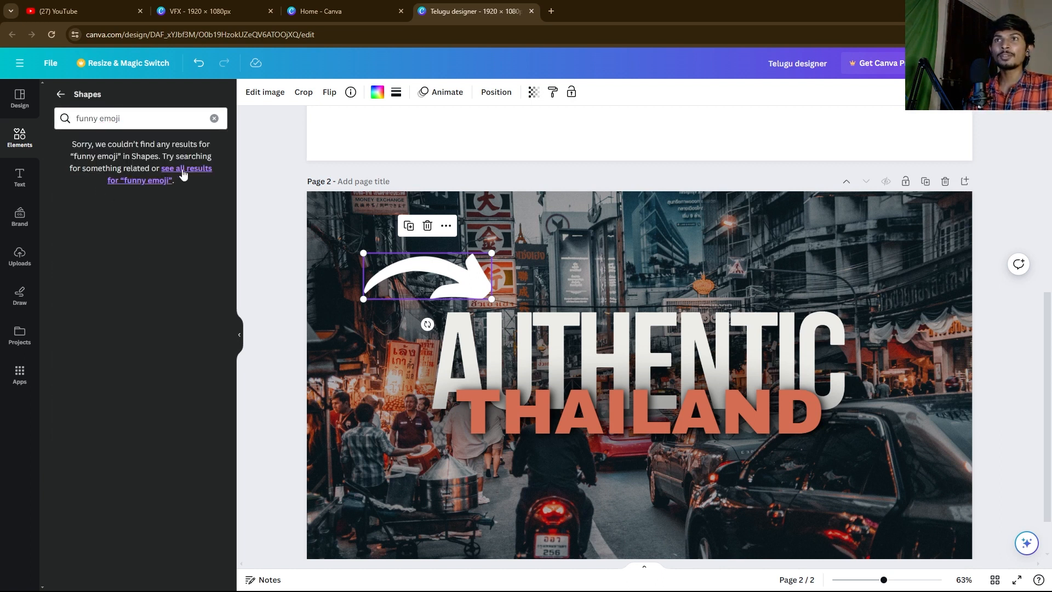
# Step: Trim the search to just 'funny', show all its results, and filter to graphics
pyautogui.click(78, 121)
pyautogui.moveTo(77, 121); pyautogui.dragTo(96, 119)
pyautogui.press('BackSpace')
pyautogui.press('Return')
pyautogui.write('\\')
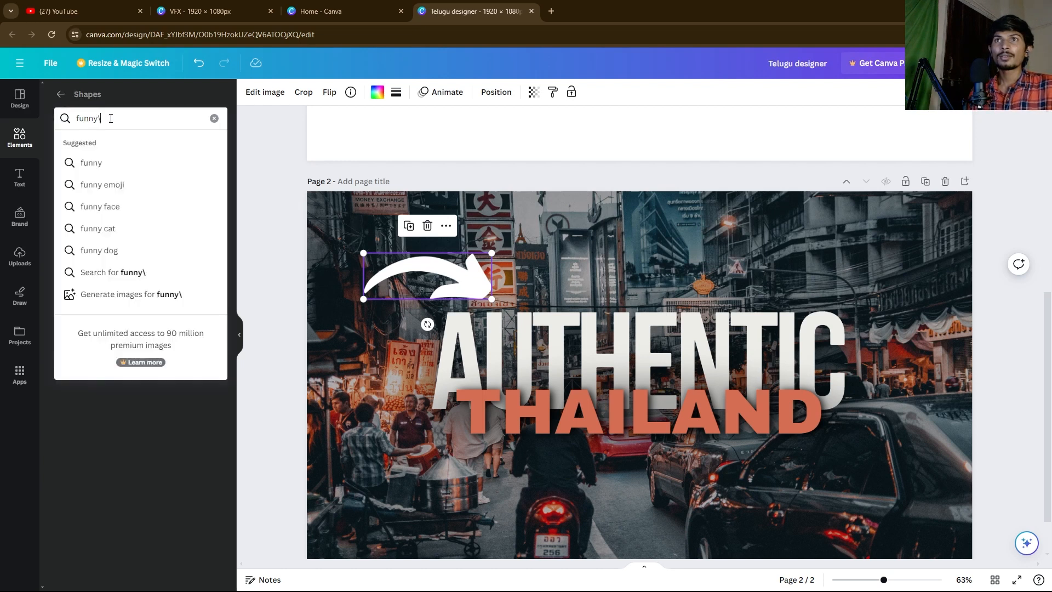
pyautogui.press('Return')
pyautogui.click(116, 124)
pyautogui.press('BackSpace')
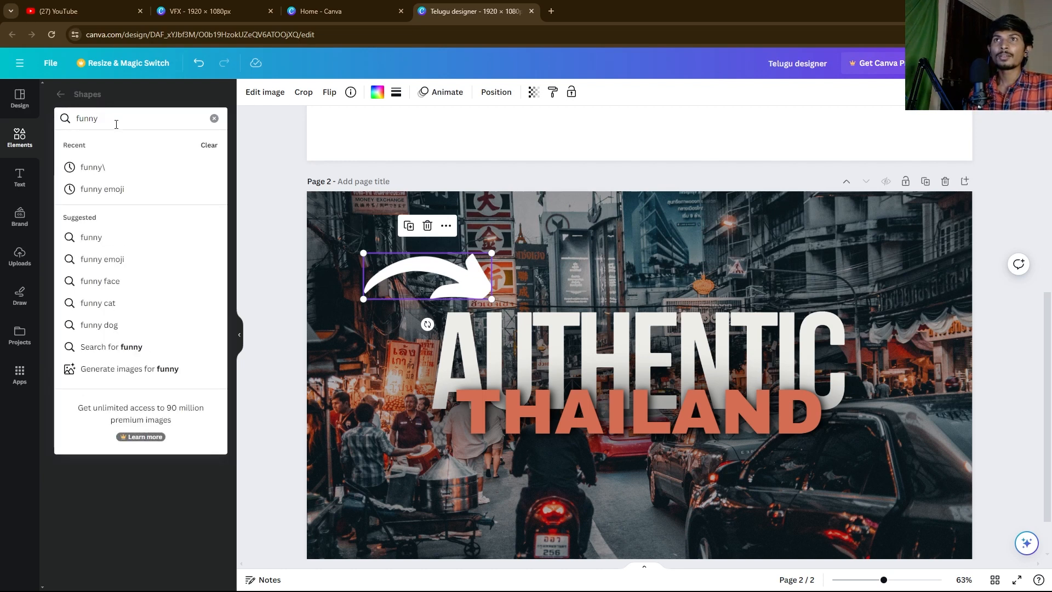
pyautogui.press('Return')
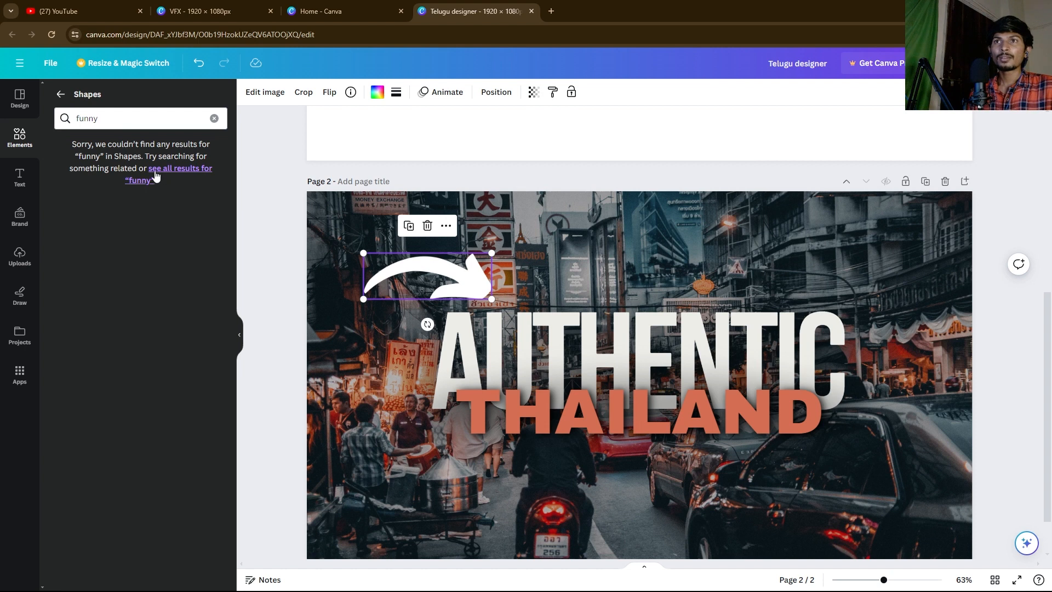
pyautogui.click(155, 176)
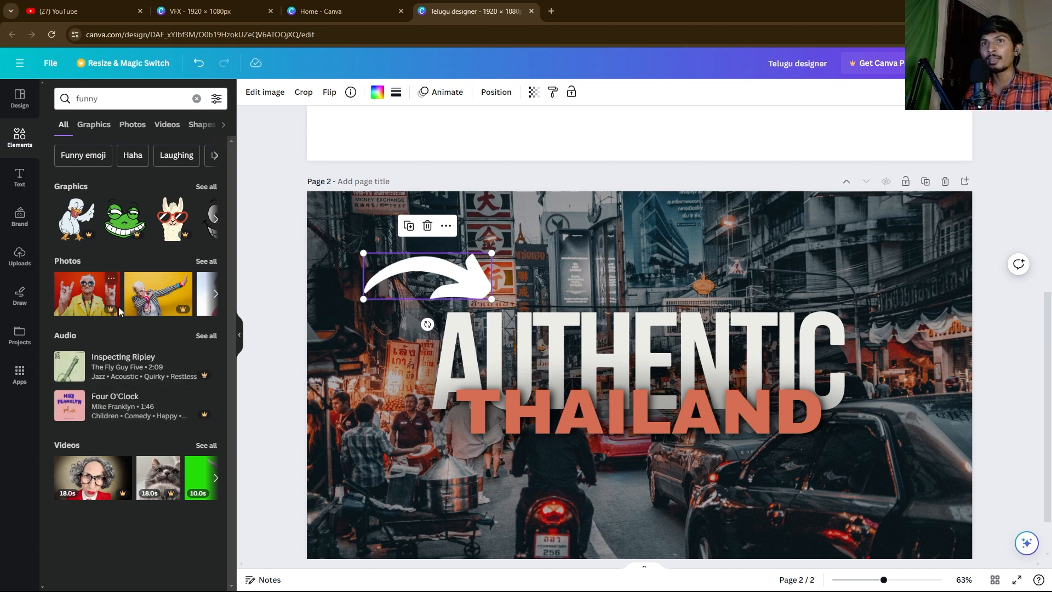
pyautogui.click(93, 130)
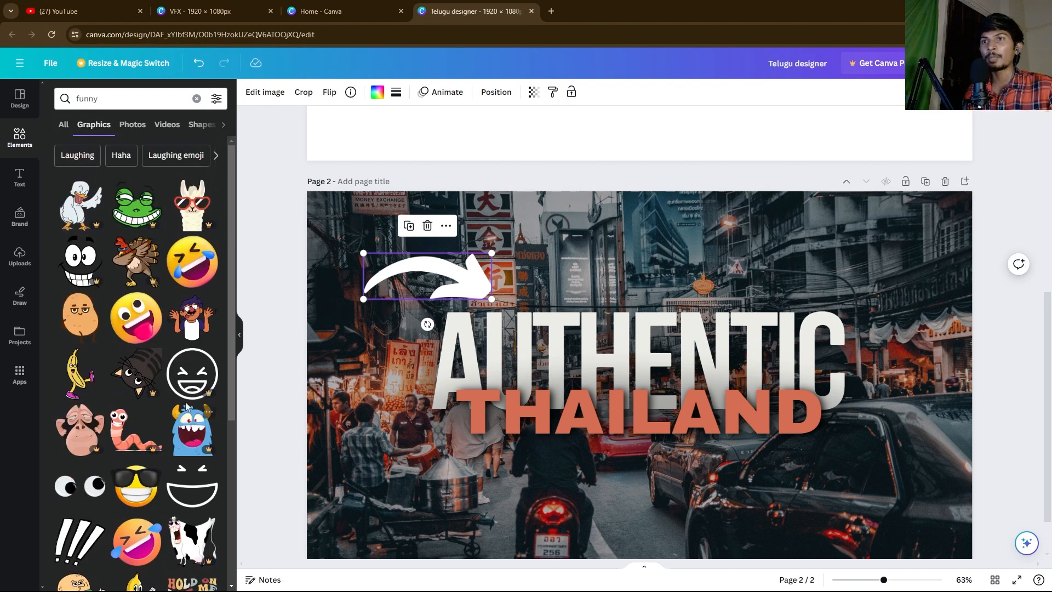
# Step: Add the two-toy-frogs photo from the funny Photos results and set it as Page 2's background
pyautogui.scroll(-5, 187, 406)
pyautogui.scroll(1, 178, 329)
pyautogui.moveTo(232, 353); pyautogui.dragTo(231, 242)
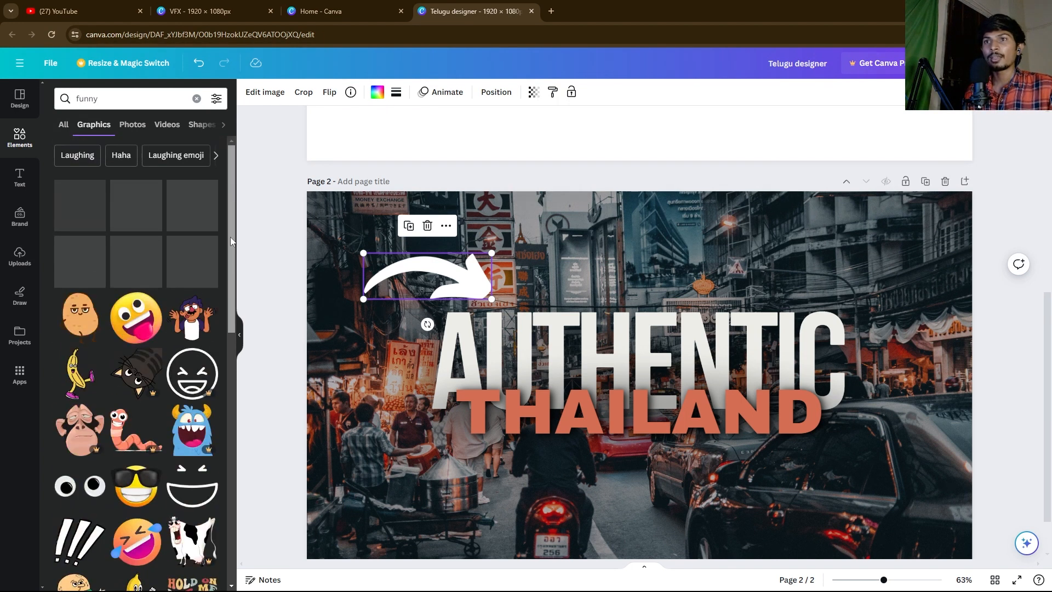
pyautogui.click(134, 126)
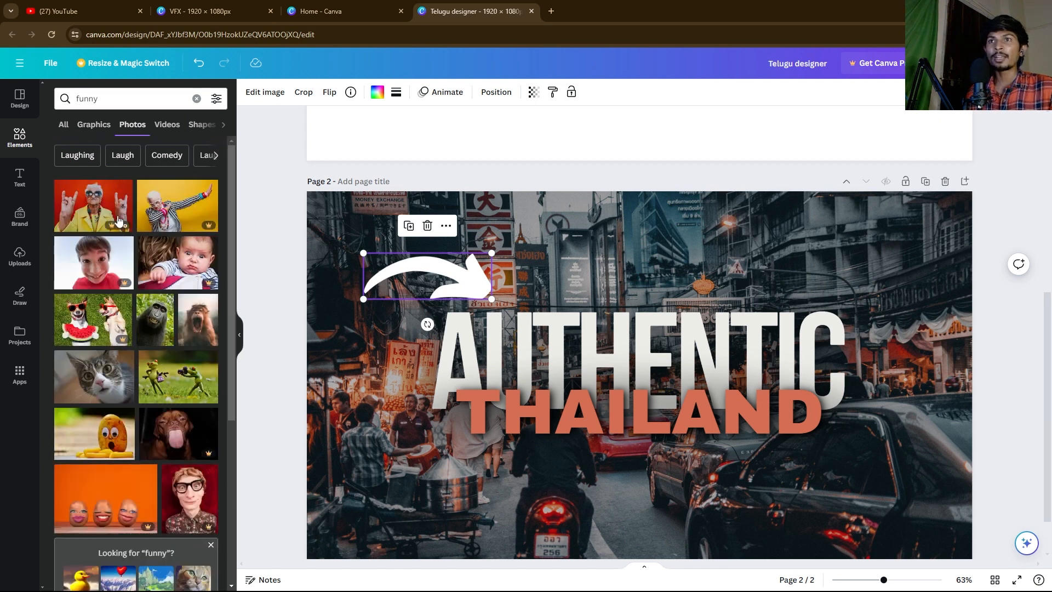
pyautogui.moveTo(231, 317); pyautogui.dragTo(227, 379)
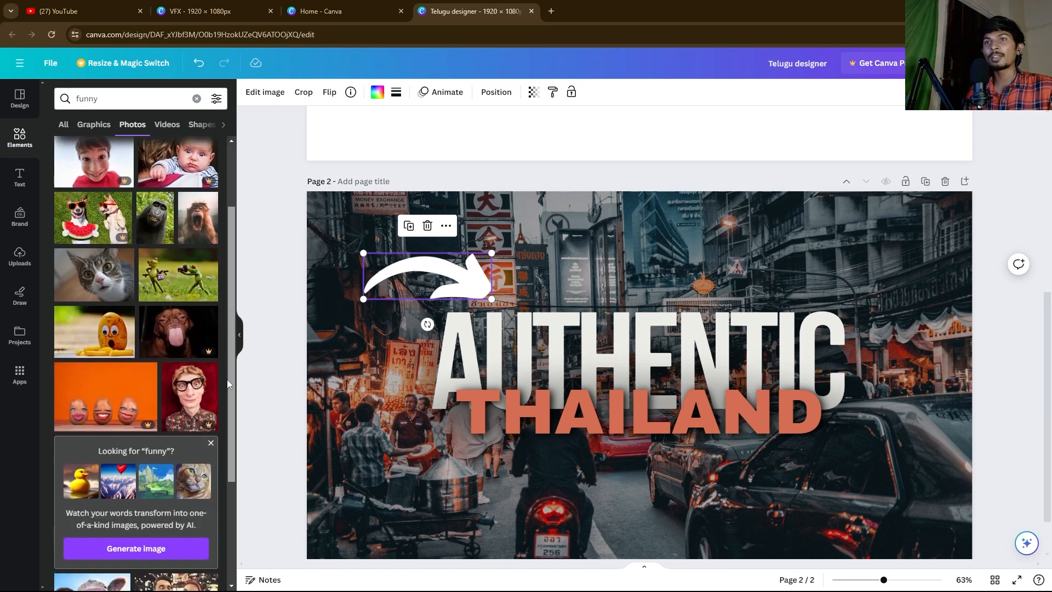
pyautogui.click(159, 277)
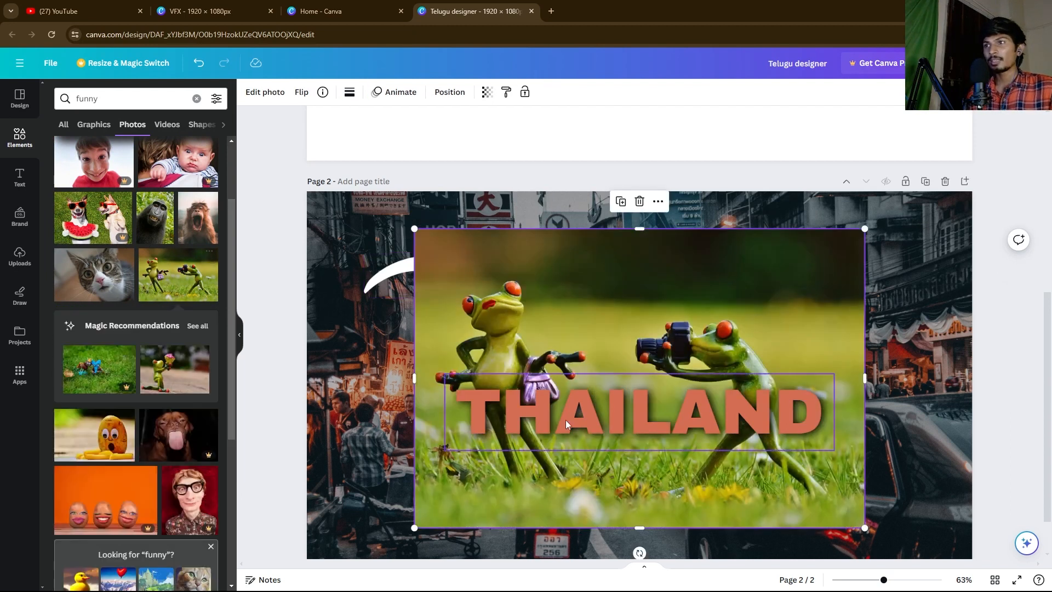
pyautogui.rightClick(472, 248)
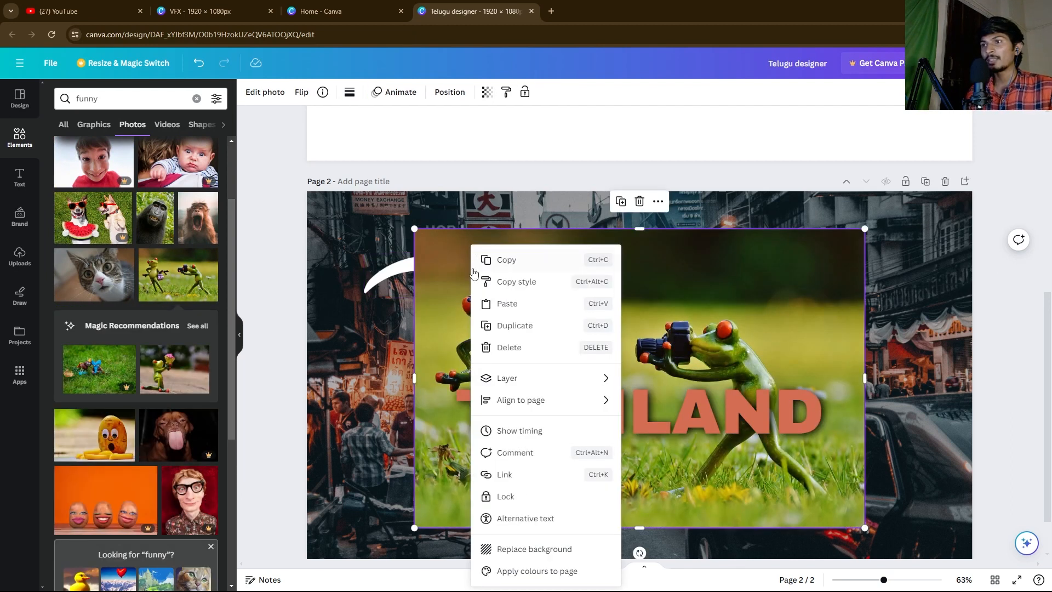
pyautogui.click(521, 549)
pyautogui.click(348, 245)
# Step: Shift the arrow right above AUTHENTIC, then select the frog background photo for editing
pyautogui.moveTo(453, 287); pyautogui.dragTo(592, 285)
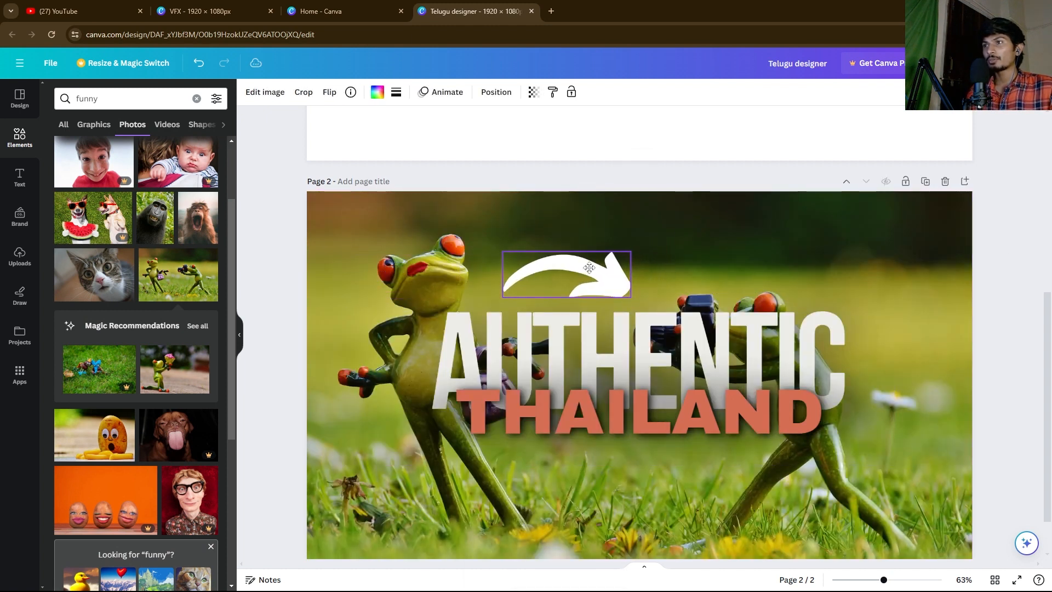
pyautogui.click(262, 256)
pyautogui.click(349, 235)
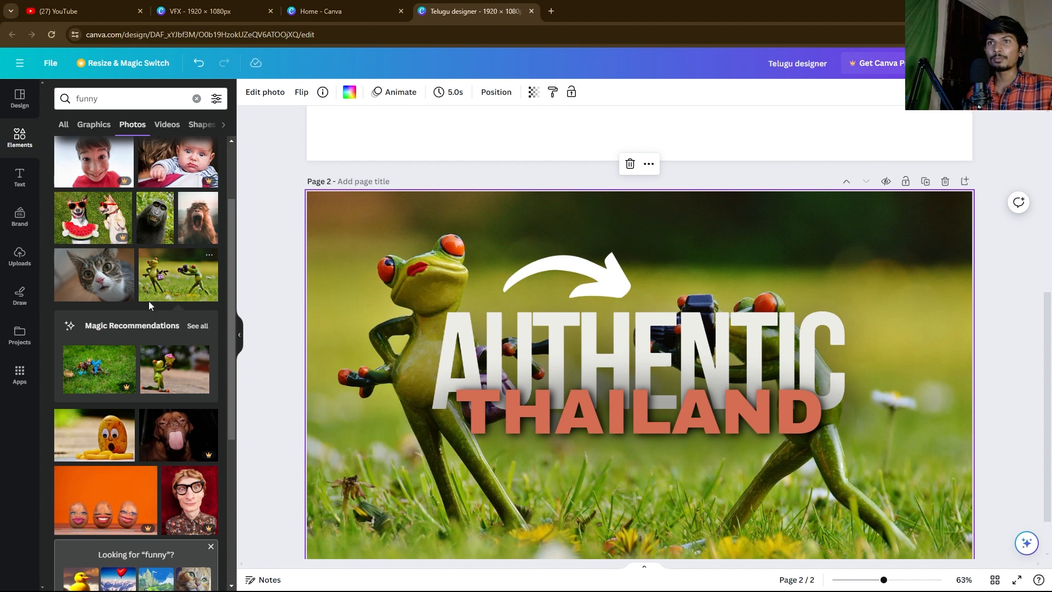
pyautogui.rightClick(353, 220)
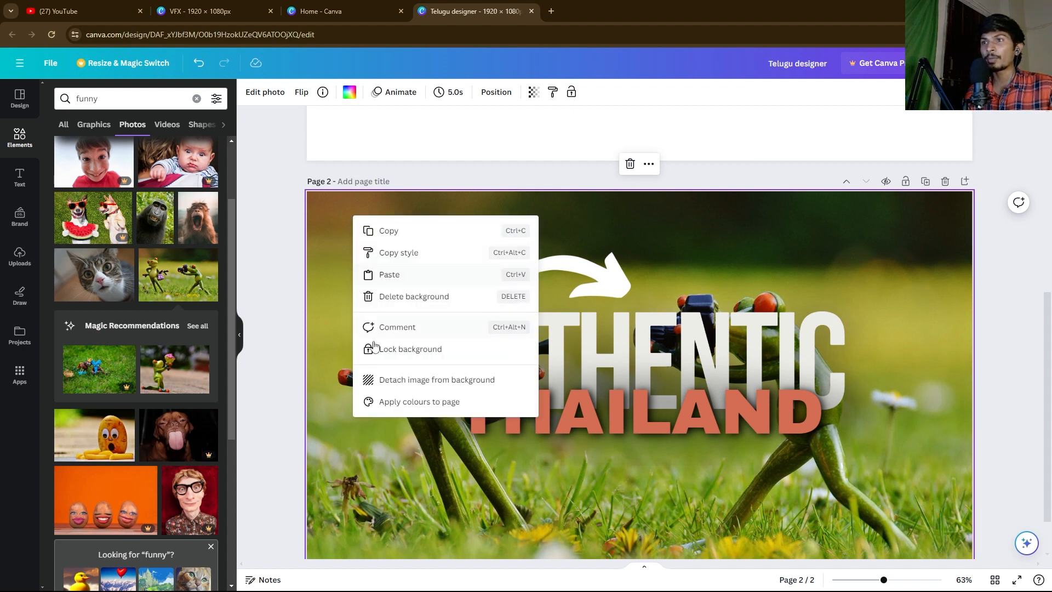
pyautogui.click(338, 310)
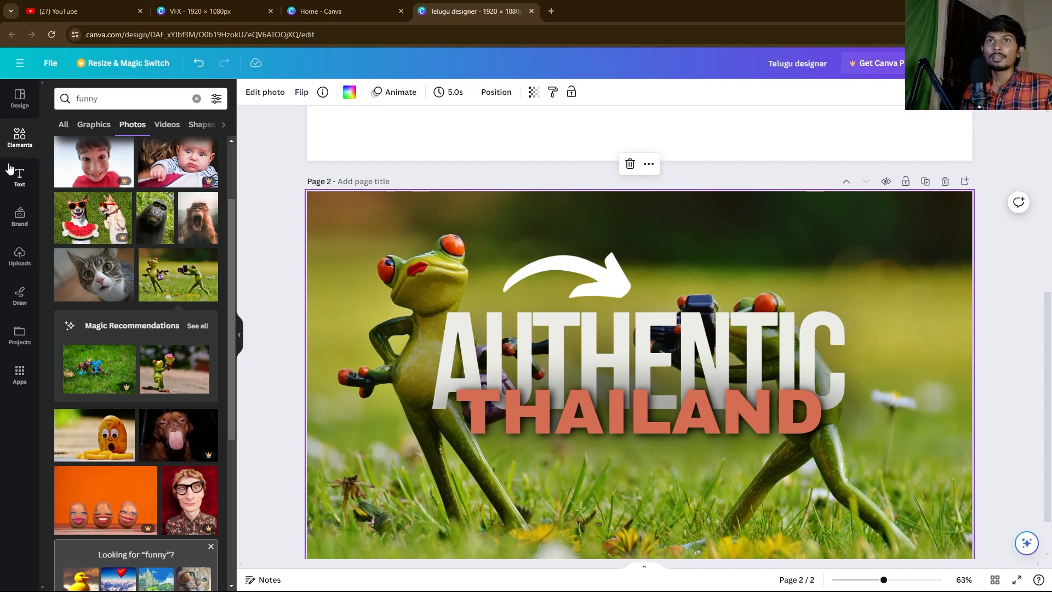
pyautogui.click(257, 97)
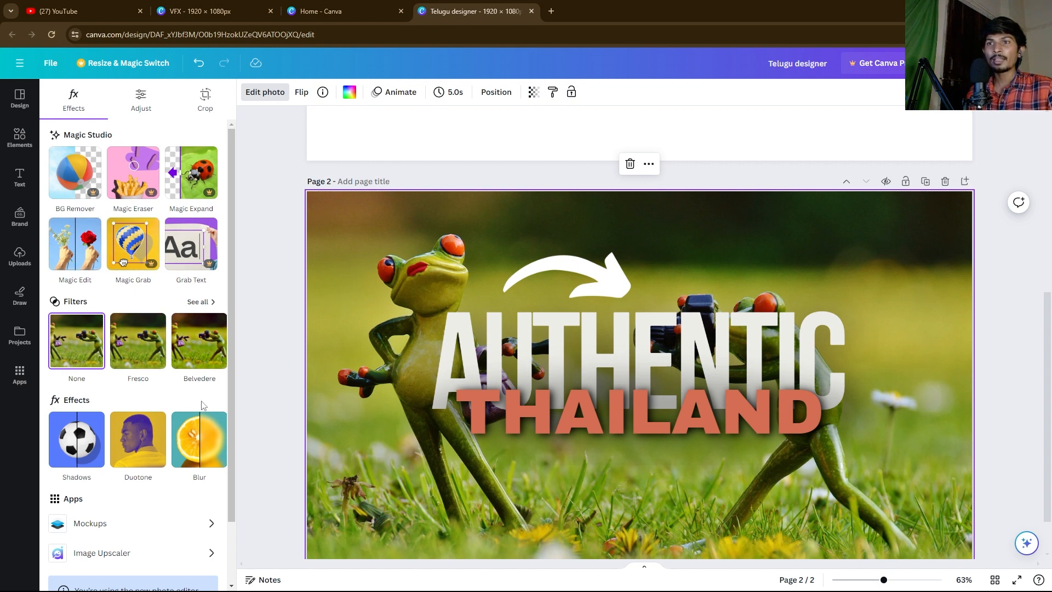
pyautogui.scroll(-2, 117, 378)
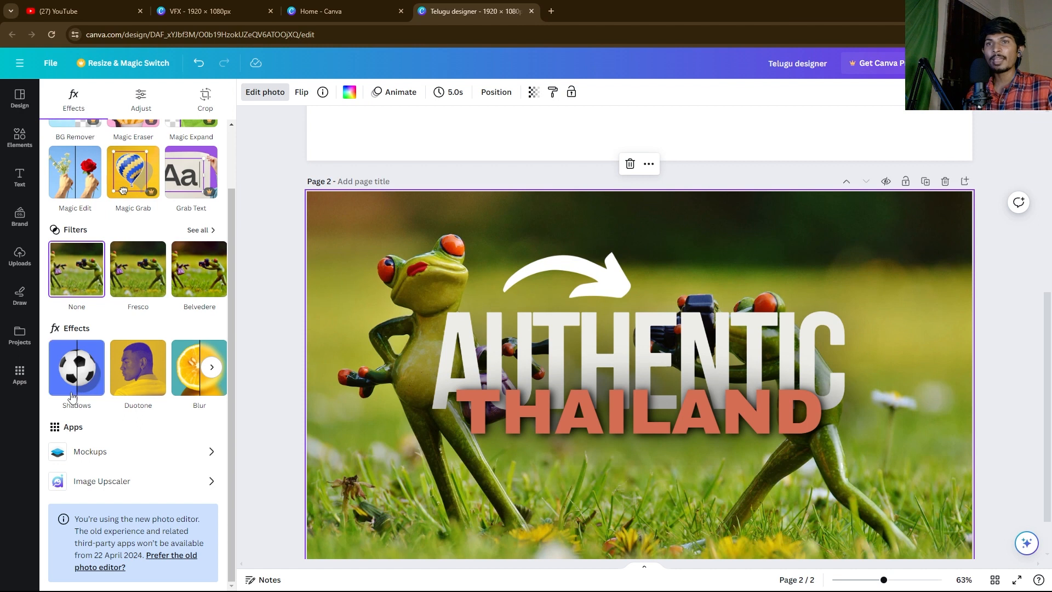
# Step: Reselect the frog photo on page 2 and reach its Shadows effect, currently set to None
pyautogui.click(481, 331)
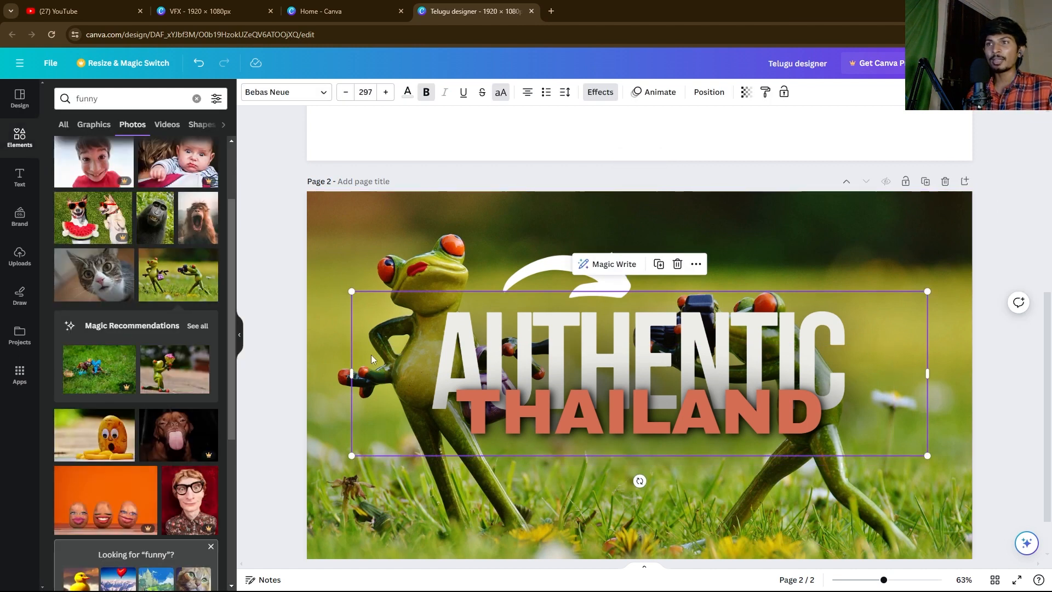
pyautogui.click(380, 281)
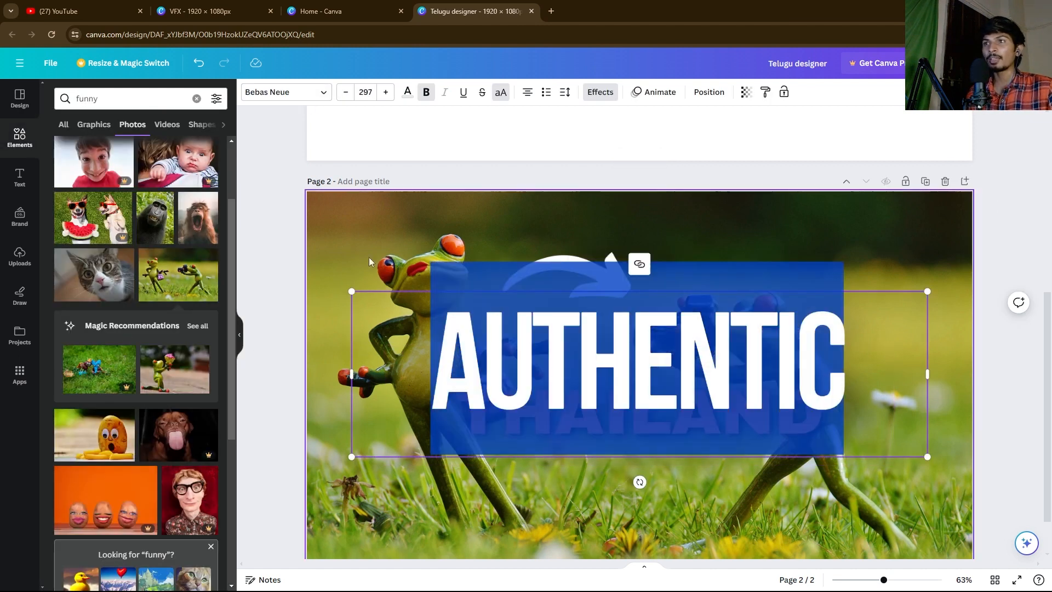
pyautogui.click(267, 243)
pyautogui.click(513, 358)
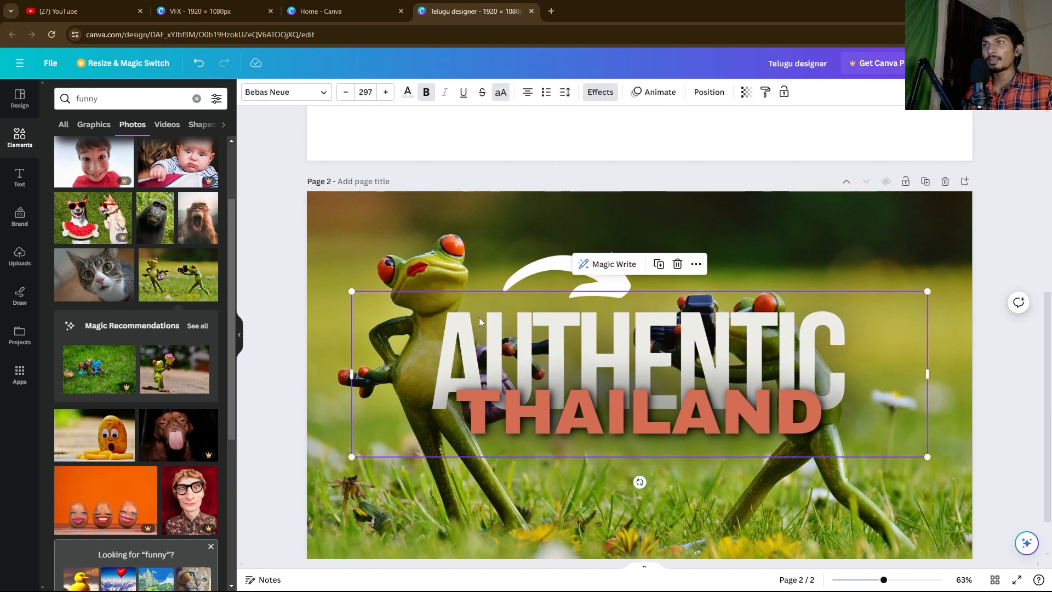
pyautogui.click(379, 251)
pyautogui.click(266, 230)
pyautogui.click(385, 257)
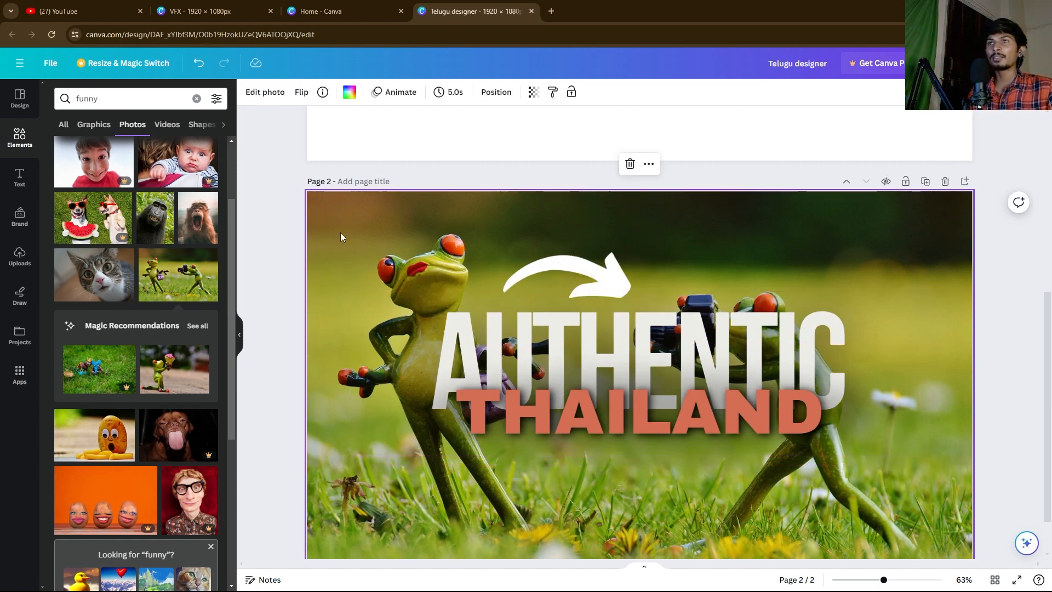
pyautogui.click(264, 94)
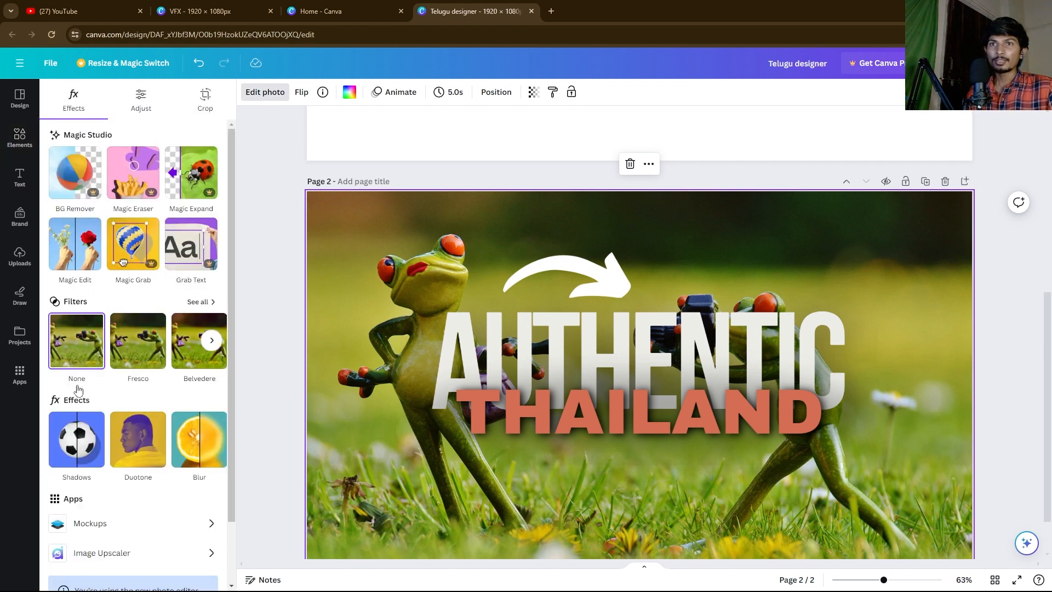
pyautogui.click(74, 447)
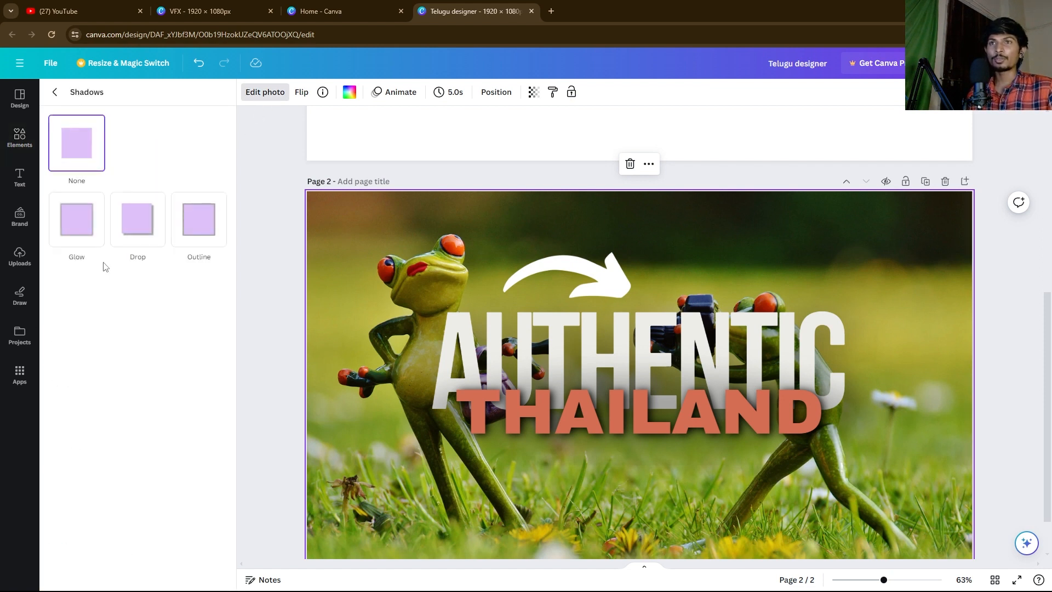
pyautogui.click(55, 92)
# Step: Apply a Glow shadow to the frog photo at size 100, with more blur and offset distance
pyautogui.click(73, 447)
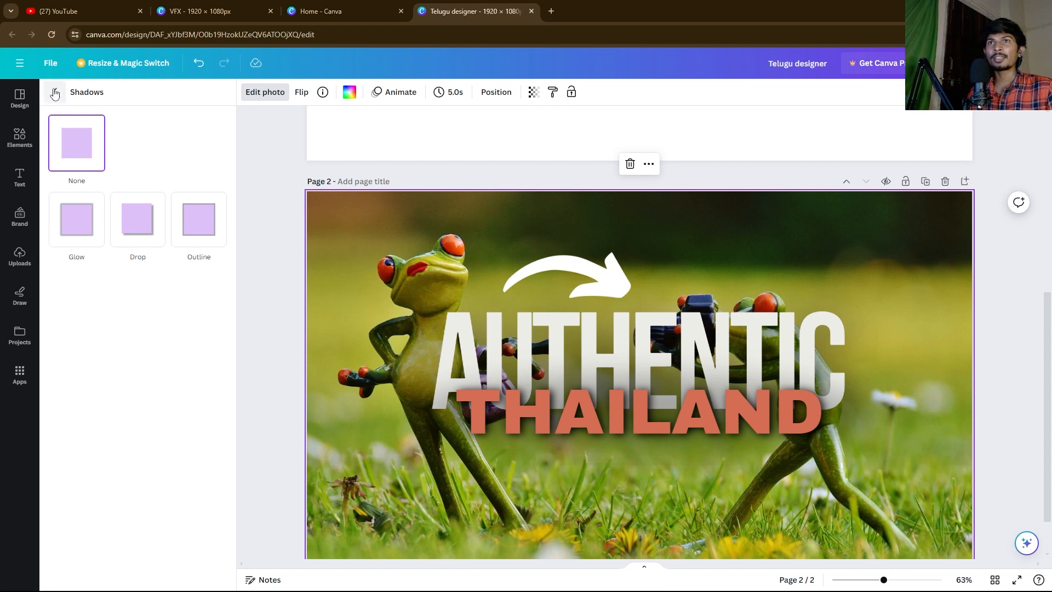
pyautogui.click(89, 225)
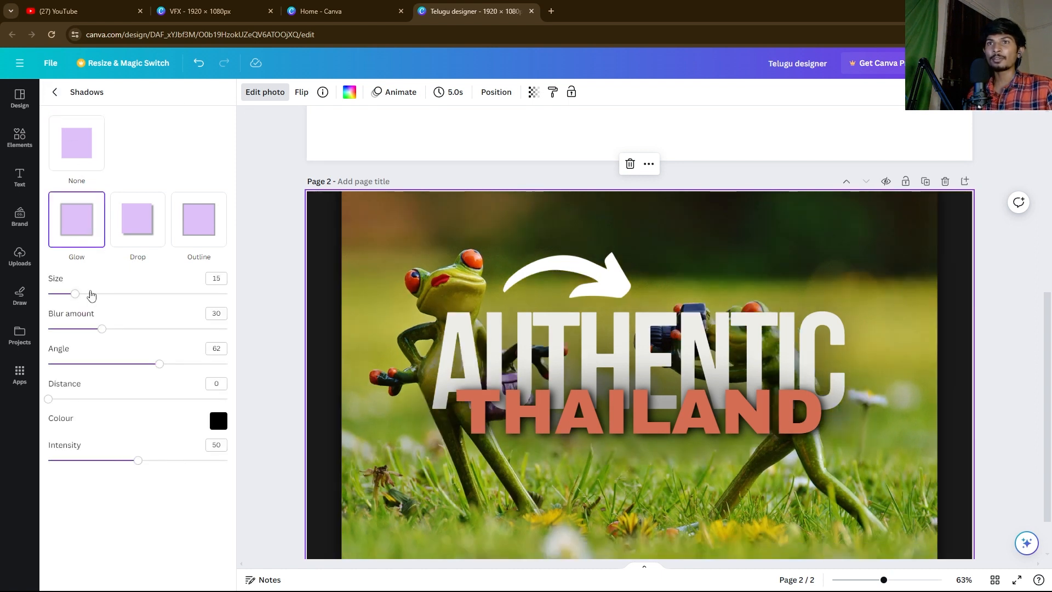
pyautogui.moveTo(81, 297); pyautogui.dragTo(403, 331)
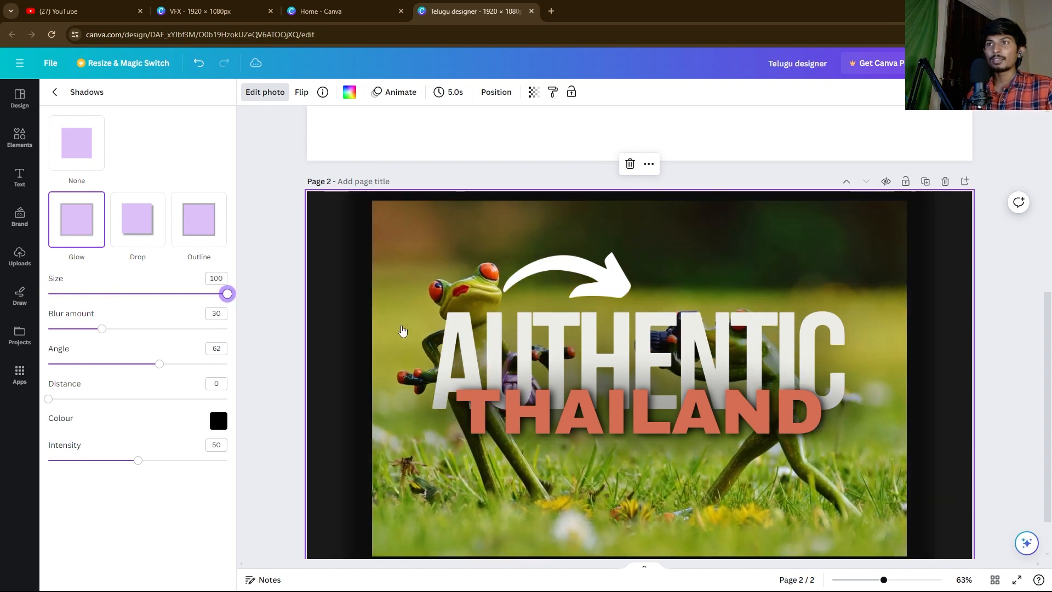
pyautogui.moveTo(103, 331); pyautogui.dragTo(140, 365)
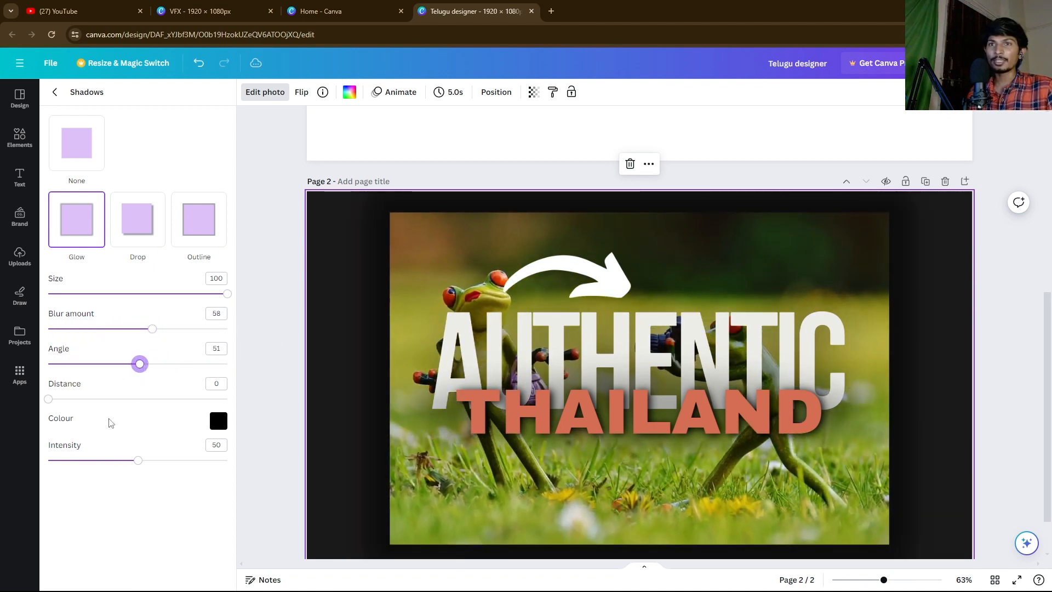
pyautogui.moveTo(48, 399); pyautogui.dragTo(172, 398)
# Step: Set the glow shadow colour to bright magenta #FF00A8 and close the shadow settings
pyautogui.click(219, 421)
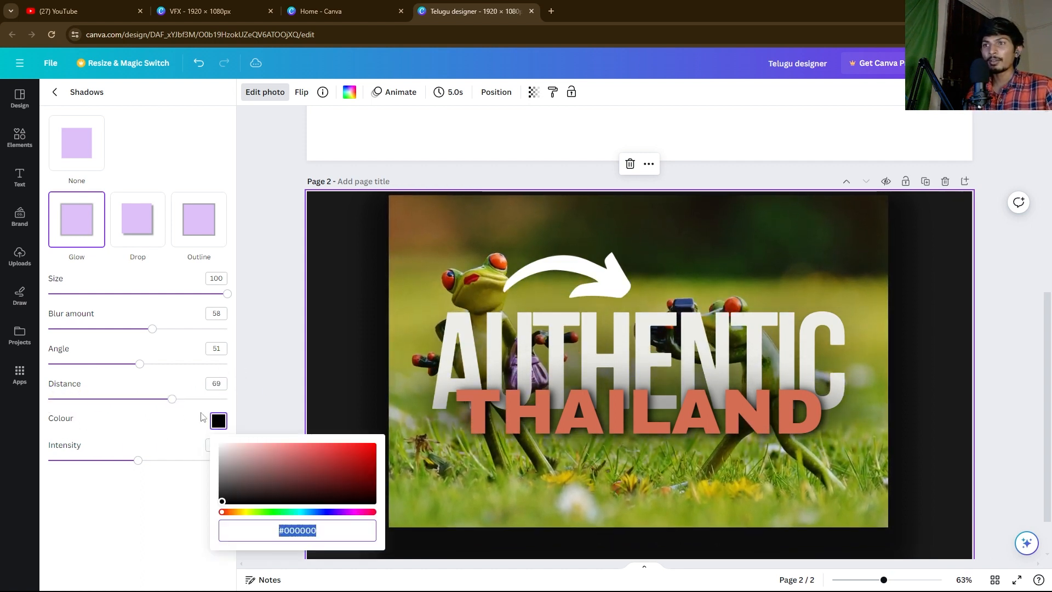
pyautogui.moveTo(263, 479); pyautogui.dragTo(180, 407)
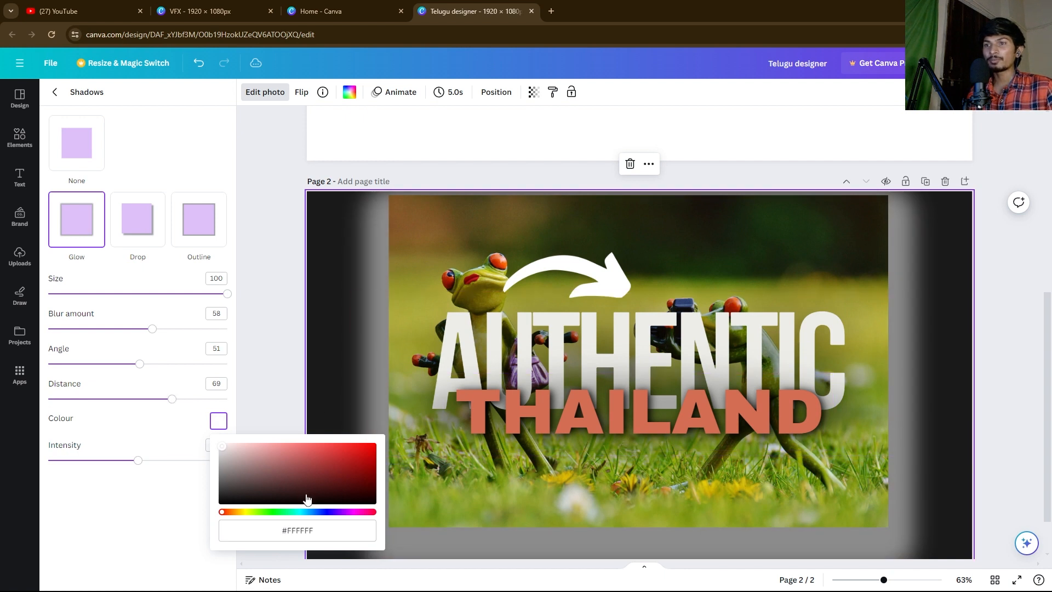
pyautogui.moveTo(329, 472); pyautogui.dragTo(413, 437)
pyautogui.click(340, 493)
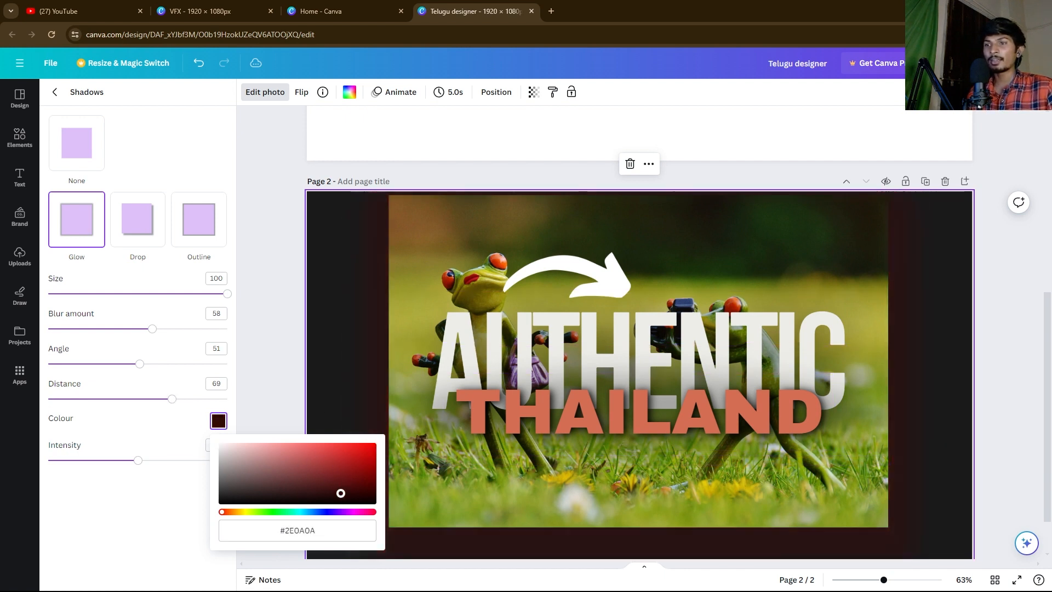
pyautogui.click(357, 512)
pyautogui.click(372, 446)
pyautogui.moveTo(372, 446); pyautogui.dragTo(387, 465)
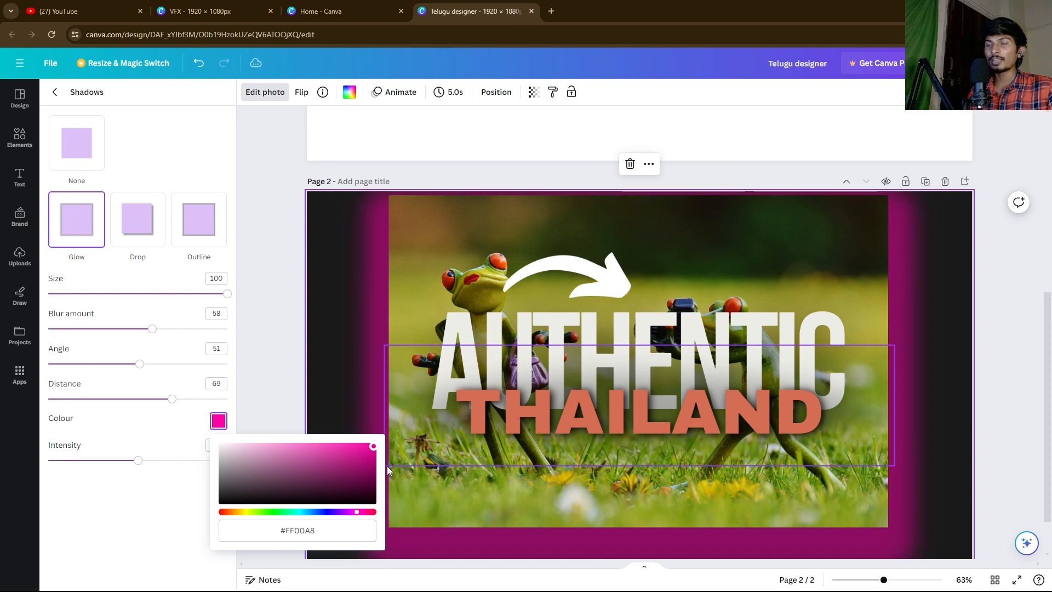
pyautogui.click(264, 382)
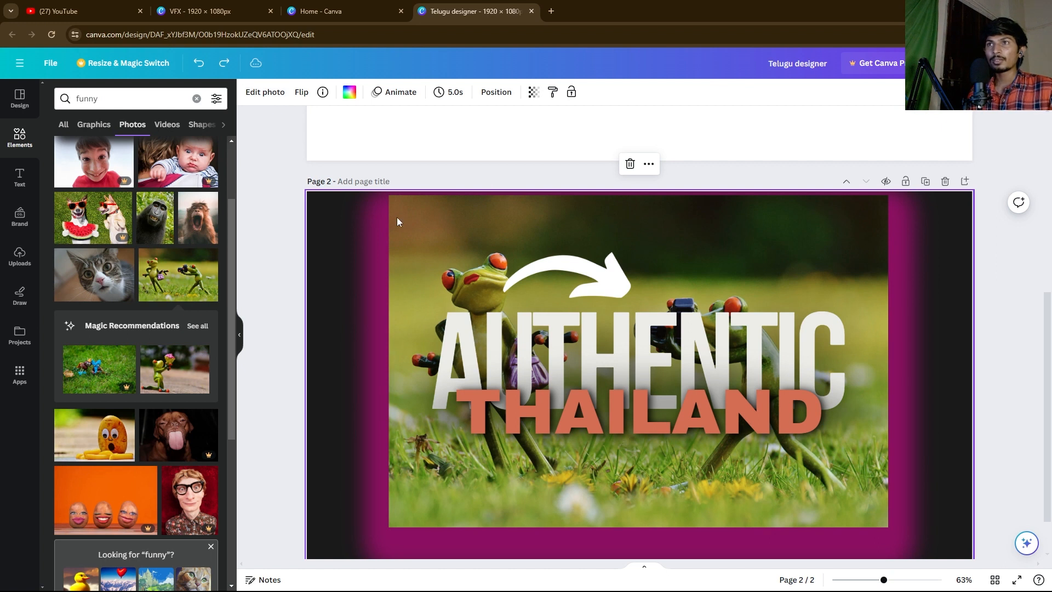
# Step: Undo the glow and photo edits back to the street background, then redo once to restore the plain frog photo
pyautogui.click(197, 64)
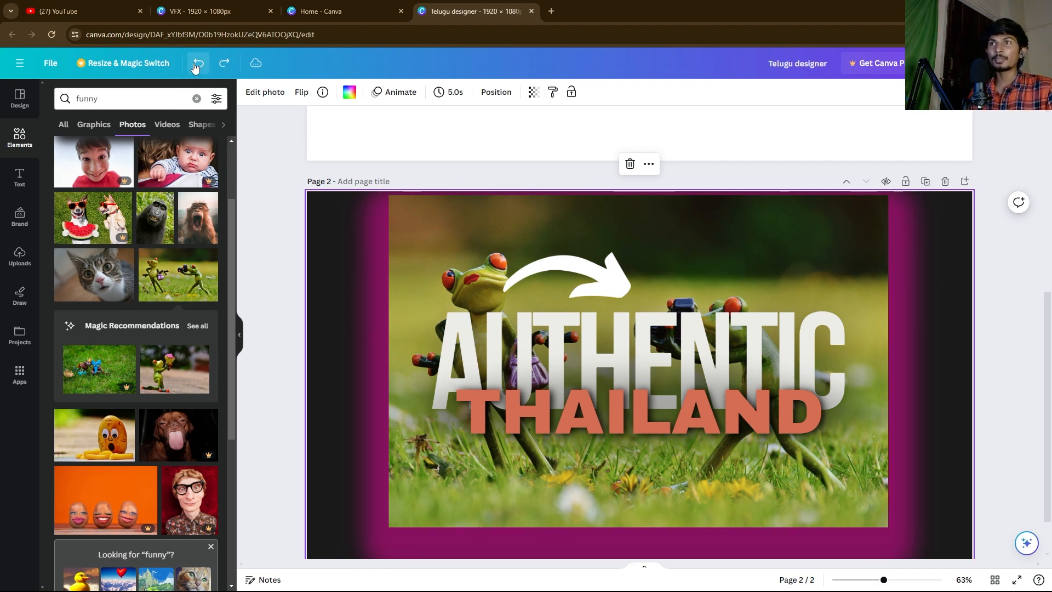
pyautogui.click(195, 65)
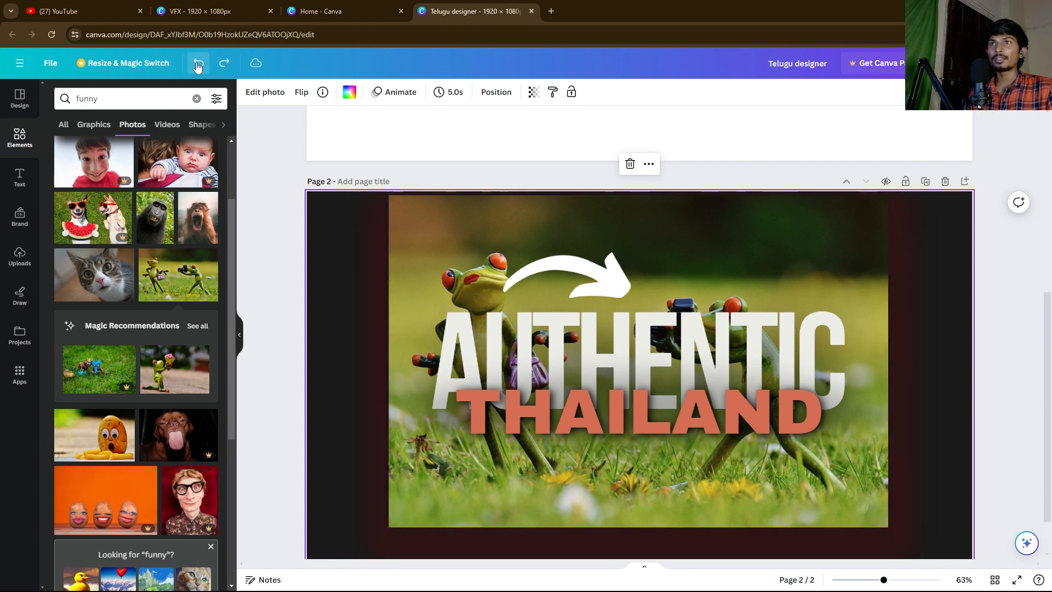
pyautogui.click(197, 65)
pyautogui.click(197, 65)
pyautogui.click(198, 65)
pyautogui.click(198, 65)
pyautogui.click(198, 65)
pyautogui.click(198, 65)
pyautogui.click(198, 65)
pyautogui.click(198, 65)
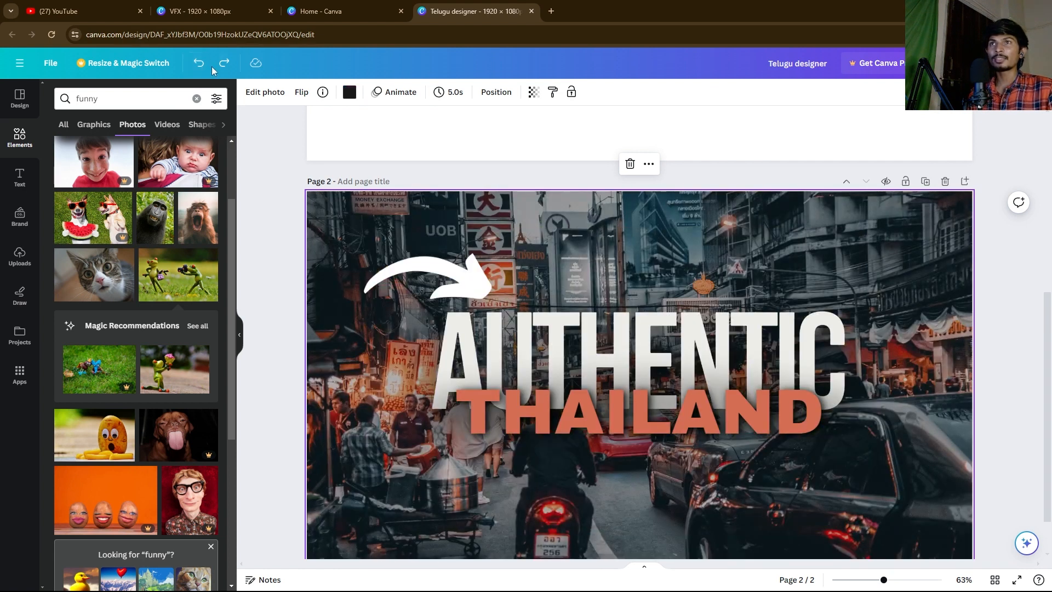
pyautogui.click(222, 66)
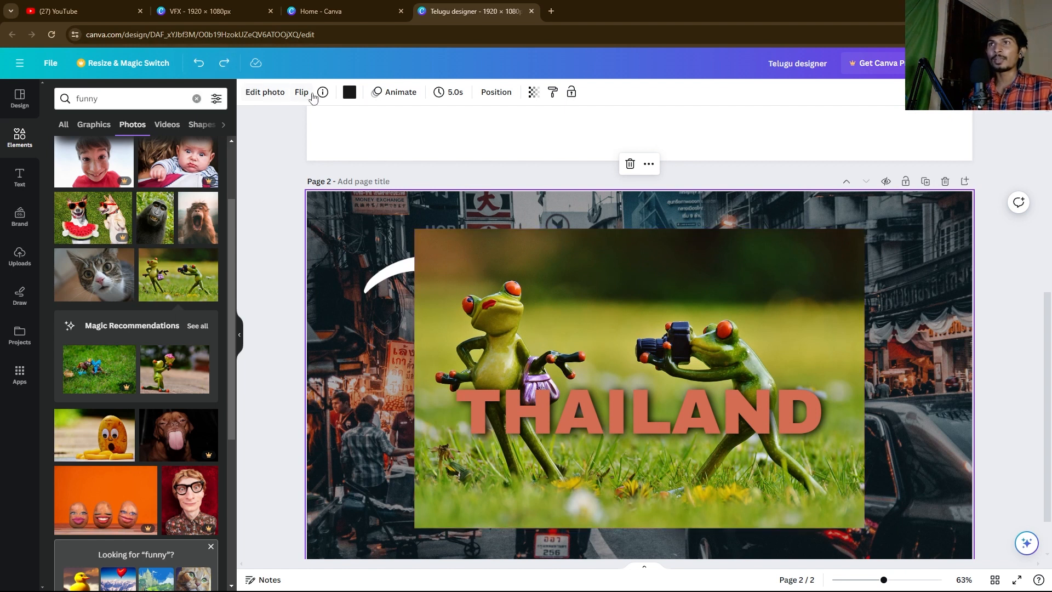
pyautogui.click(445, 245)
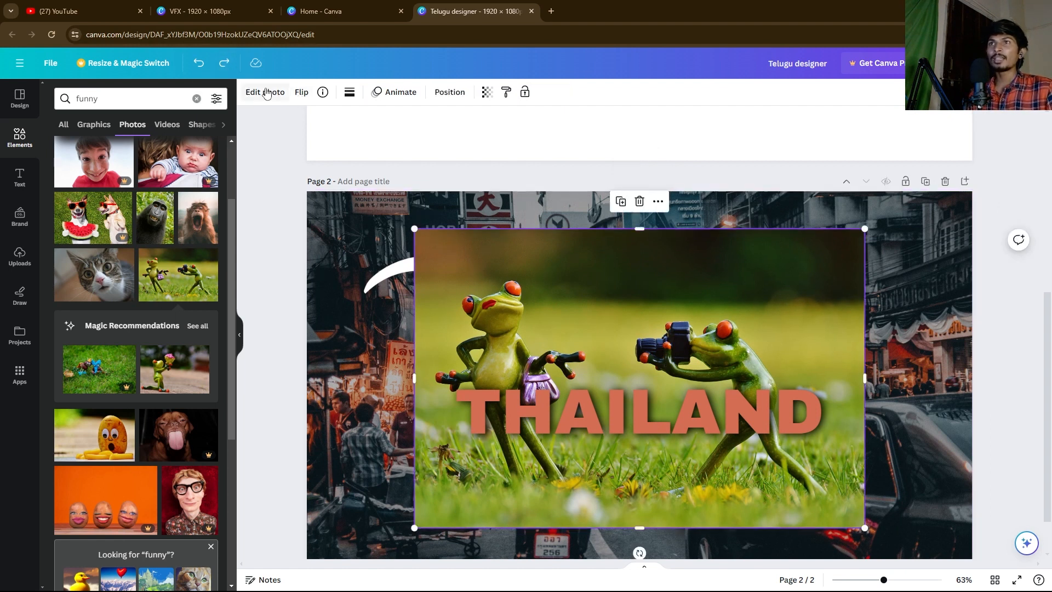
pyautogui.click(302, 93)
pyautogui.click(333, 121)
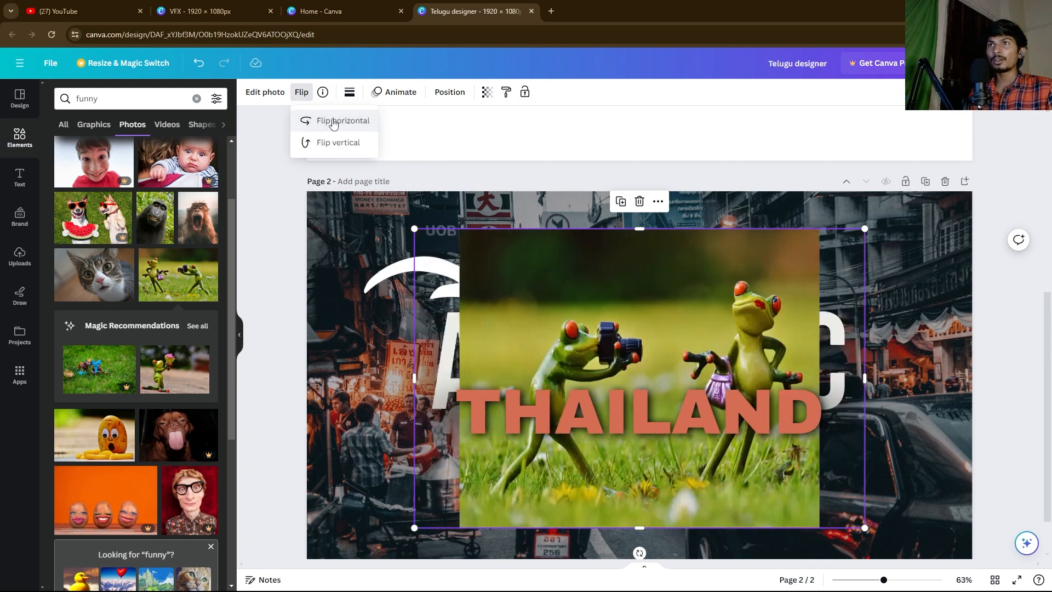
pyautogui.click(334, 144)
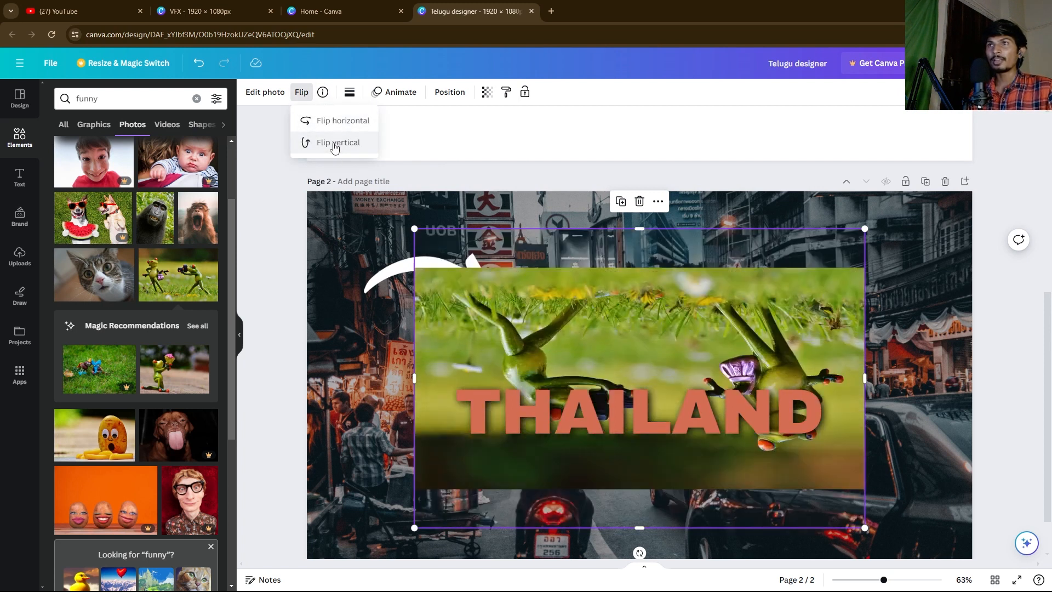
pyautogui.click(329, 143)
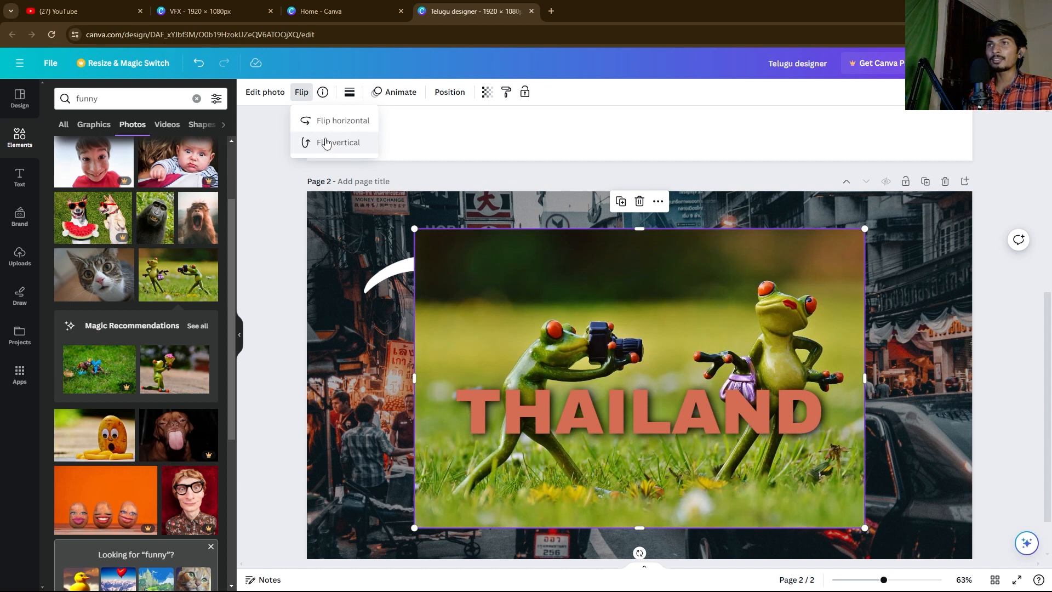
pyautogui.click(324, 121)
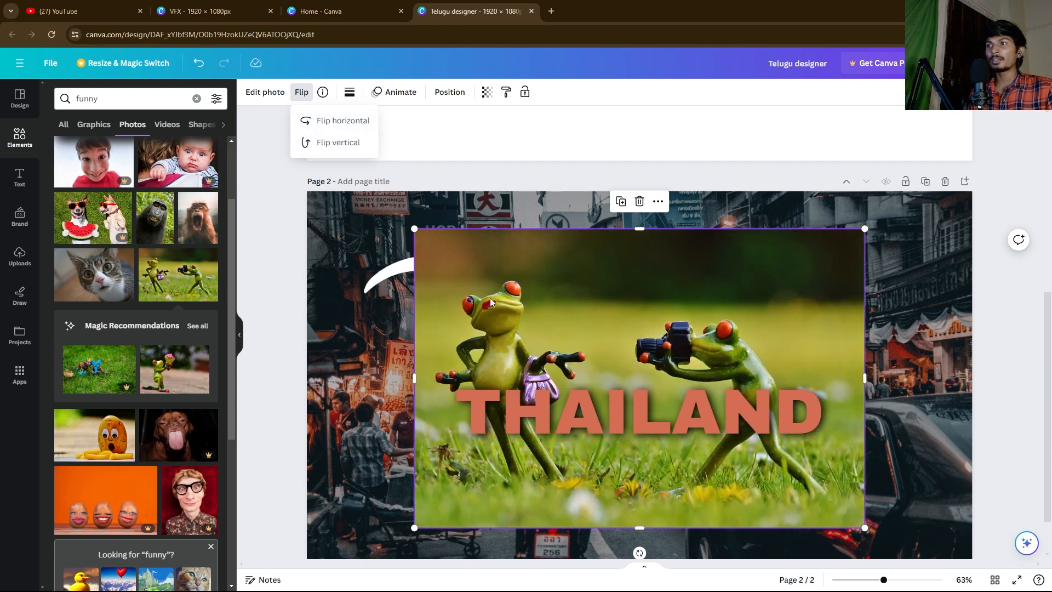
pyautogui.click(274, 216)
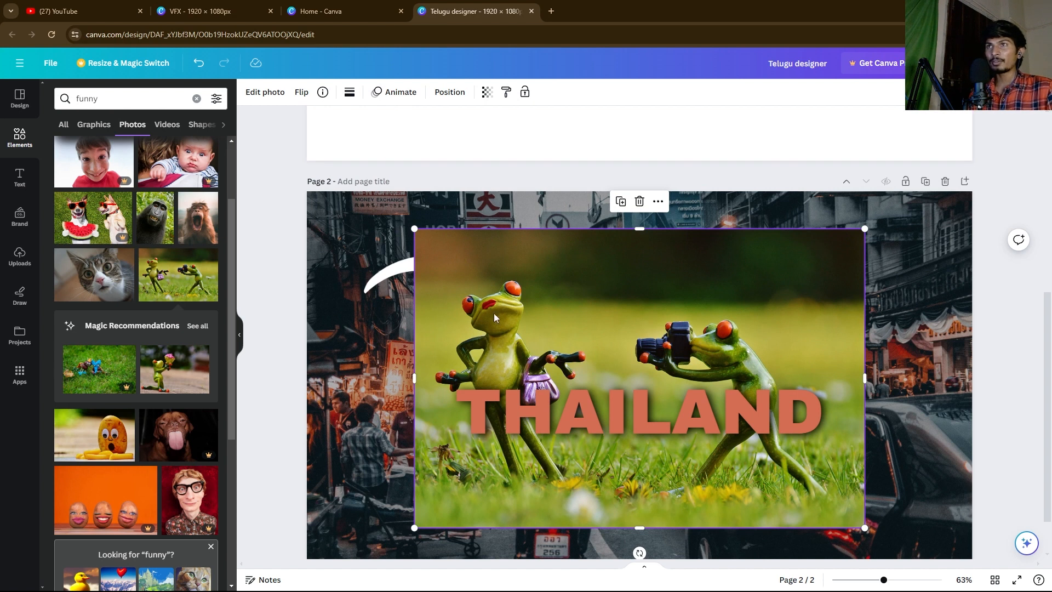
# Step: Give the frog photo a dotted border of weight 41 with corner rounding 100, and narrow it
pyautogui.click(349, 93)
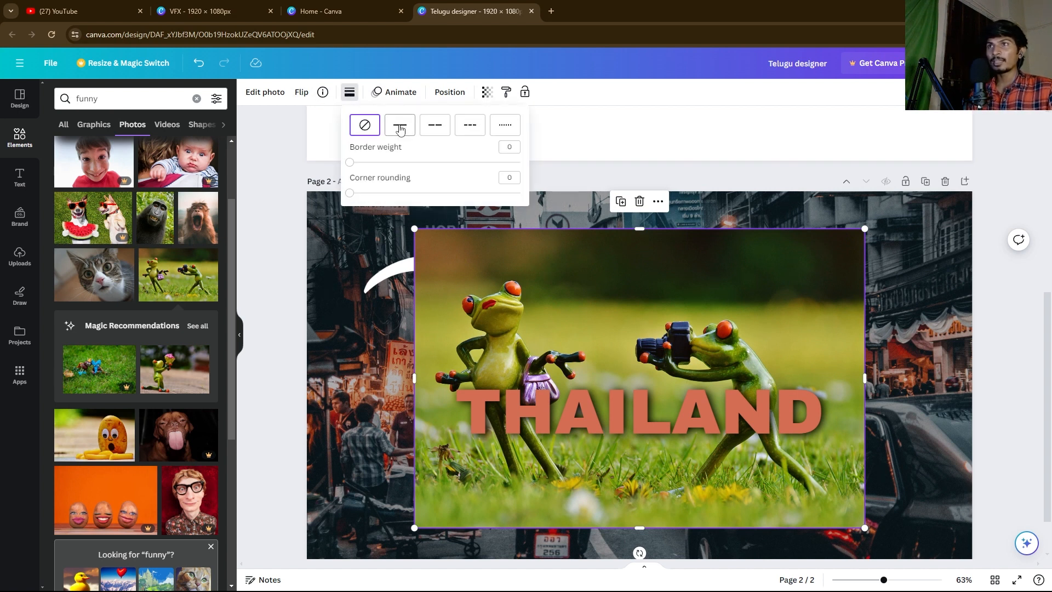
pyautogui.click(400, 129)
pyautogui.click(428, 130)
pyautogui.click(476, 131)
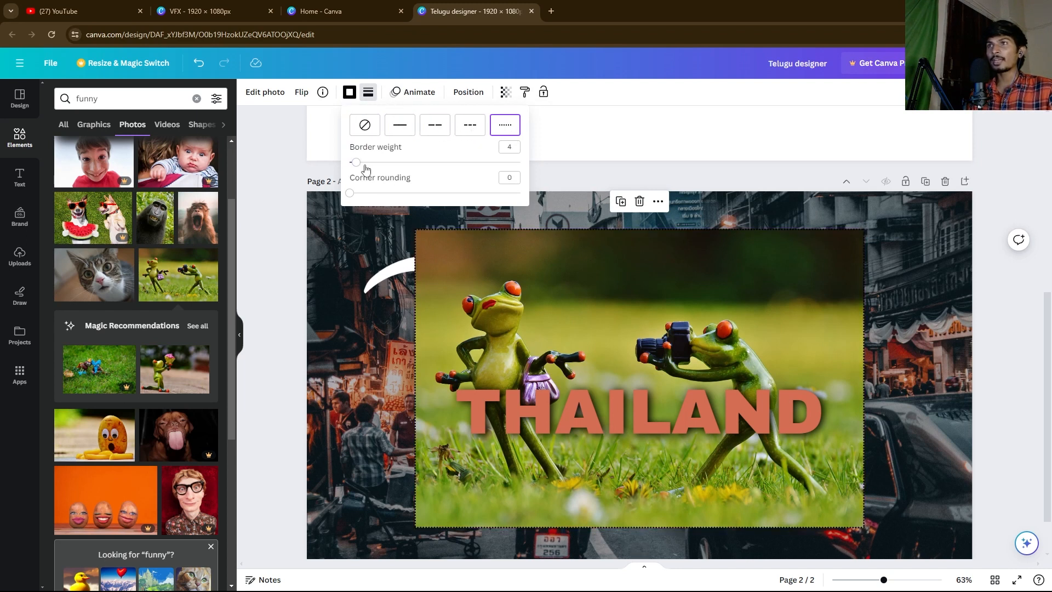
pyautogui.moveTo(357, 164); pyautogui.dragTo(420, 162)
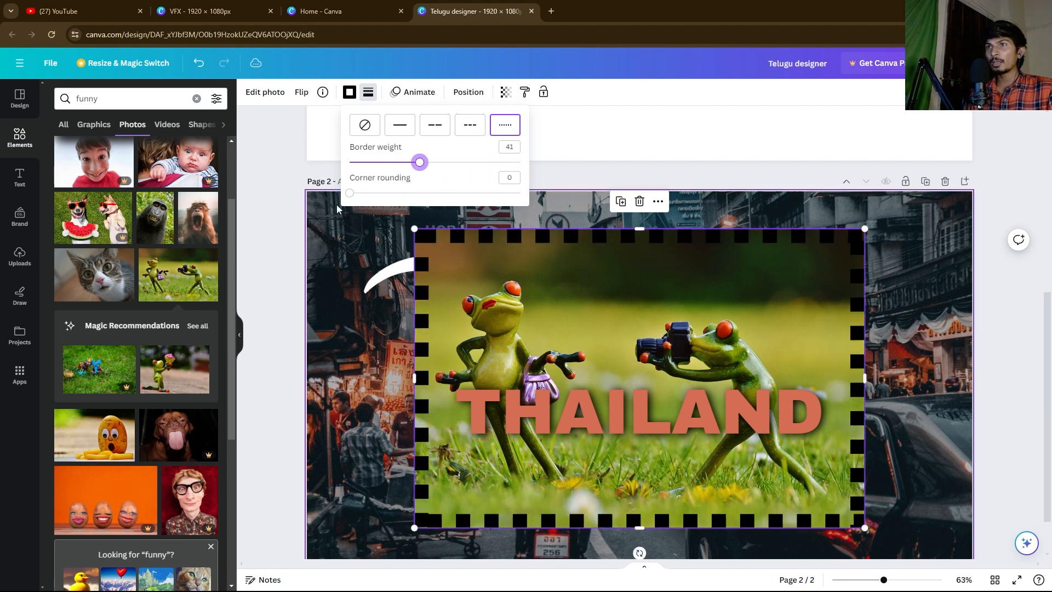
pyautogui.moveTo(349, 193); pyautogui.dragTo(602, 197)
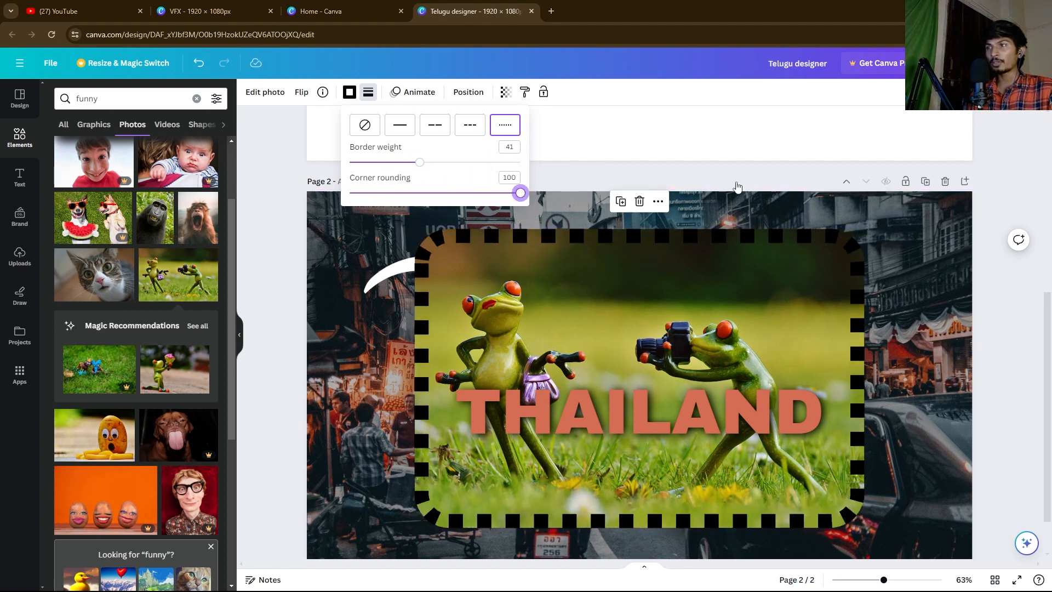
pyautogui.moveTo(851, 234); pyautogui.dragTo(687, 339)
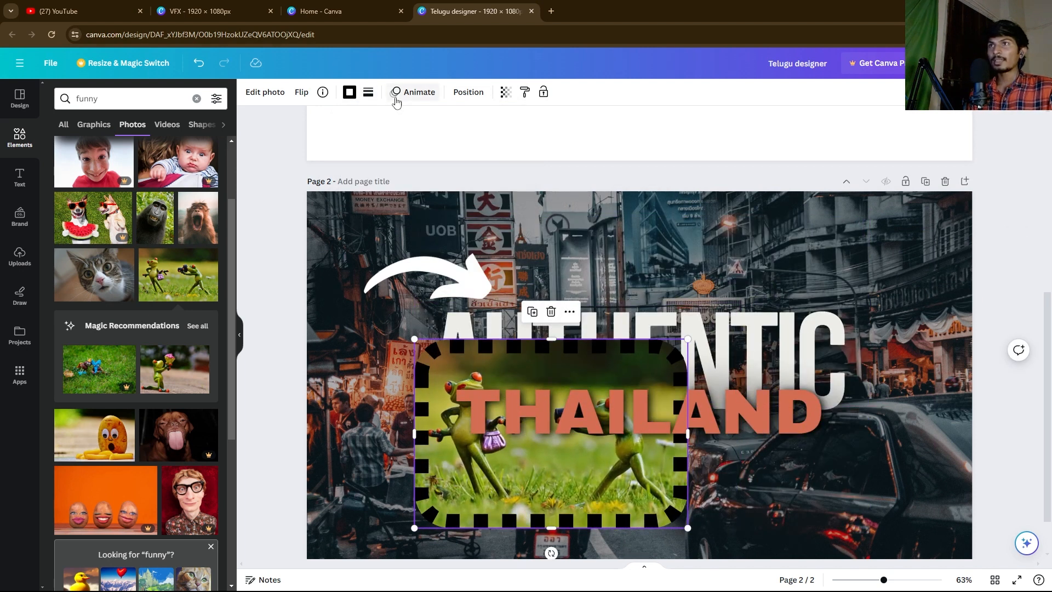
pyautogui.click(417, 93)
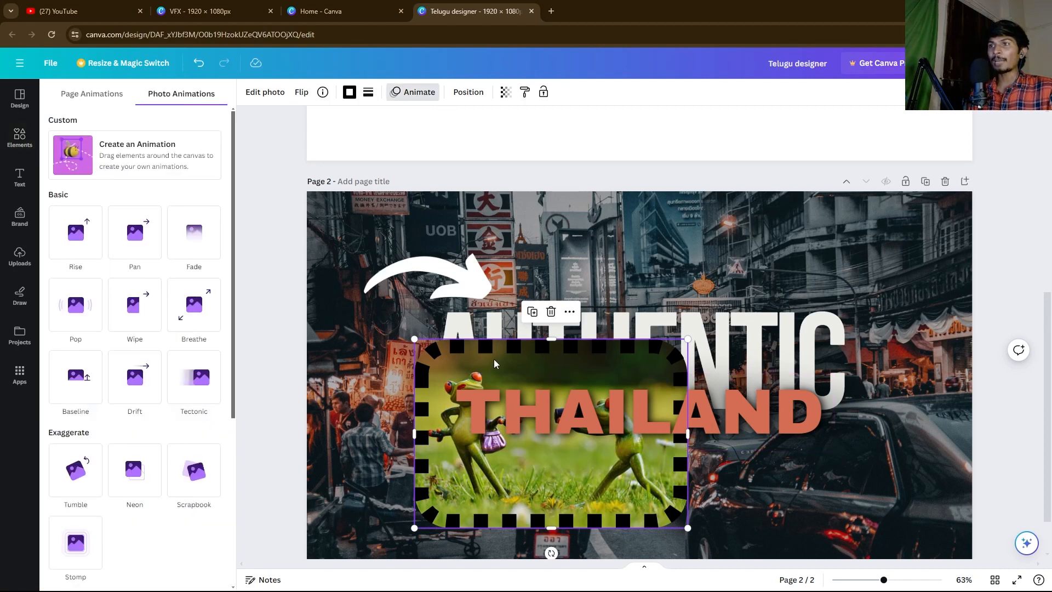
pyautogui.moveTo(494, 359); pyautogui.dragTo(491, 343)
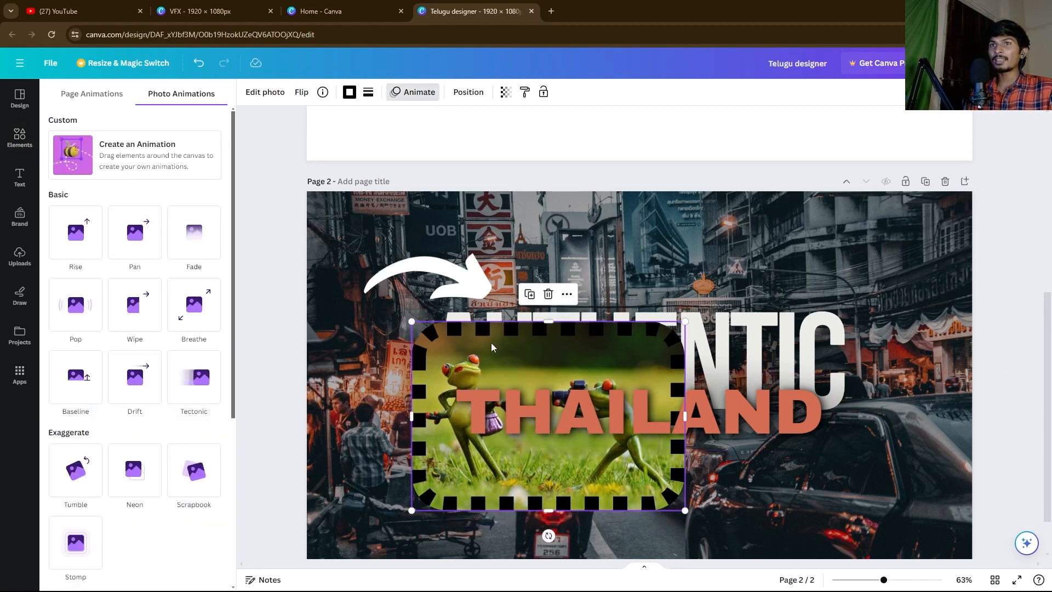
pyautogui.click(75, 232)
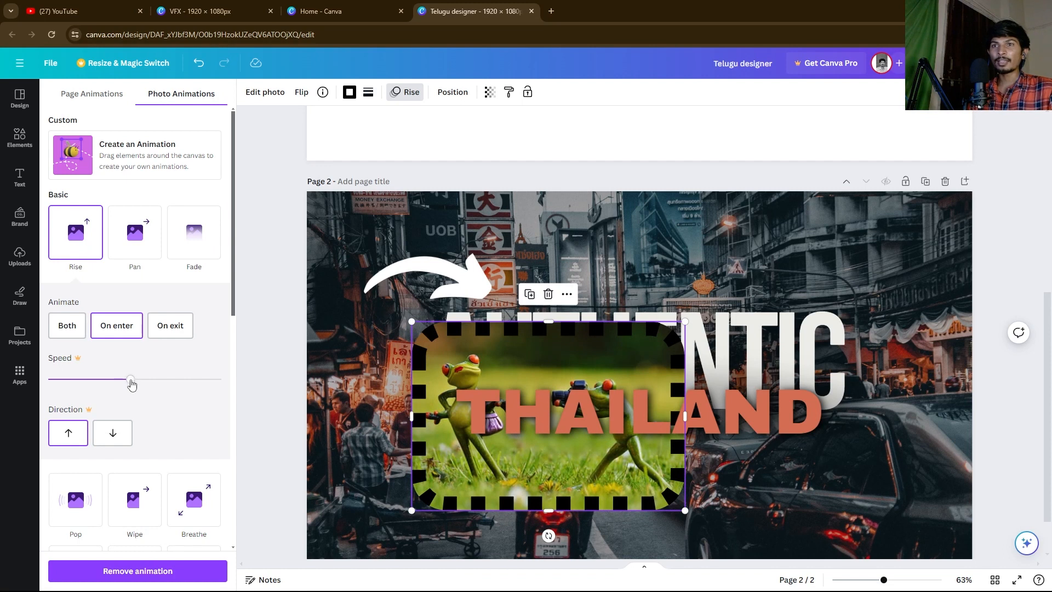
pyautogui.click(112, 380)
pyautogui.click(145, 381)
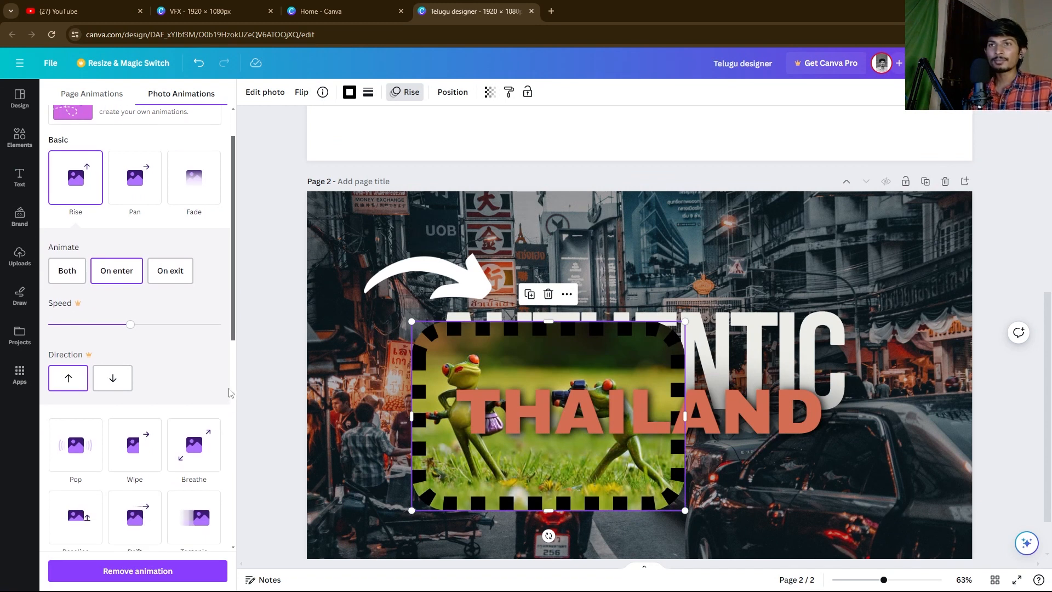
pyautogui.scroll(-7, 219, 356)
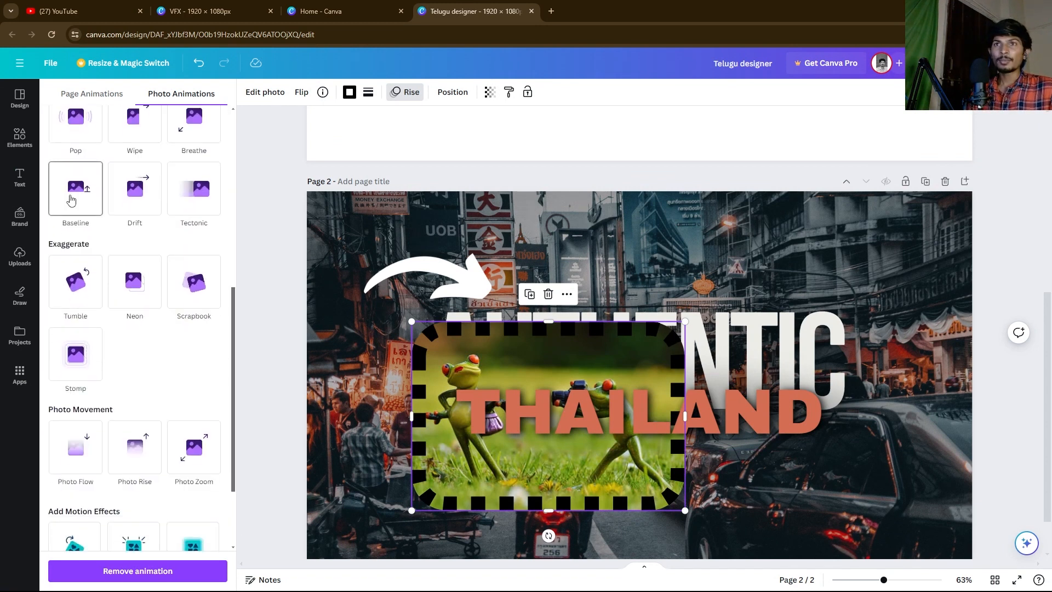
pyautogui.scroll(5, 71, 307)
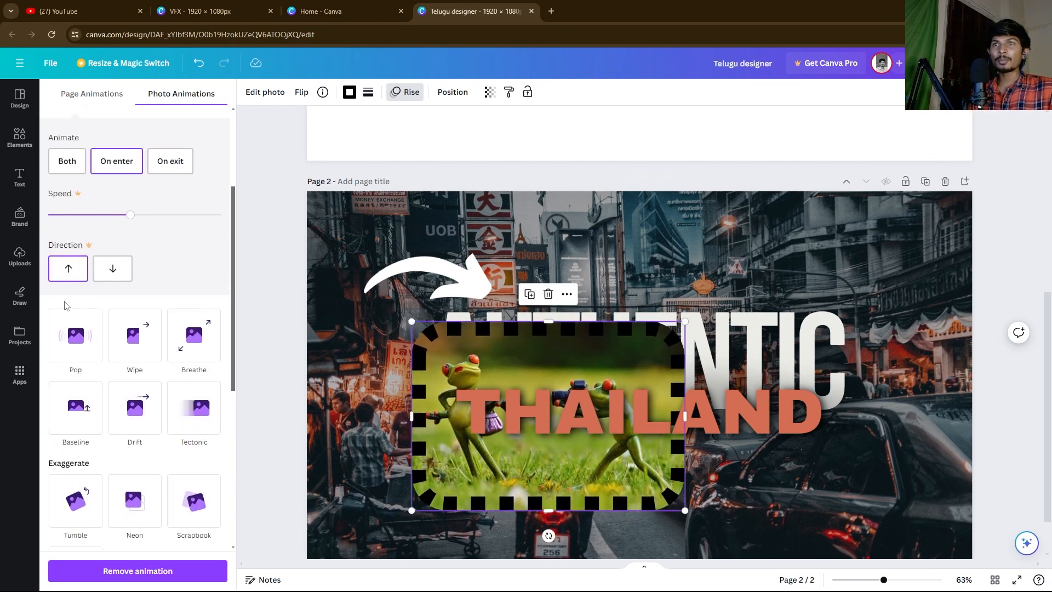
pyautogui.click(113, 268)
pyautogui.click(796, 166)
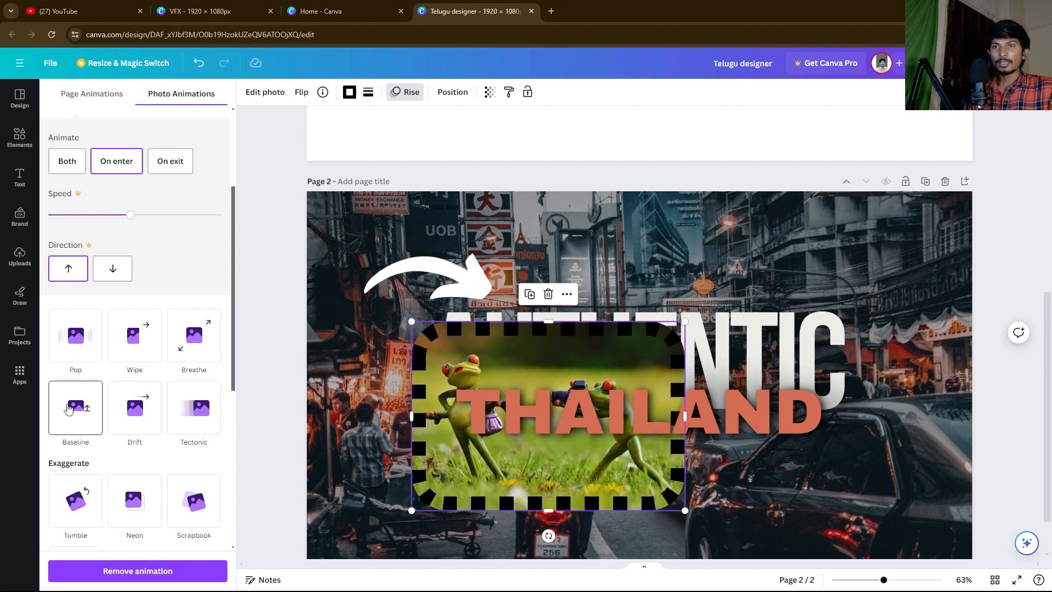
# Step: Preview the Photo Animations effects, close that panel and bring up the border colour choices
pyautogui.scroll(-4, 133, 416)
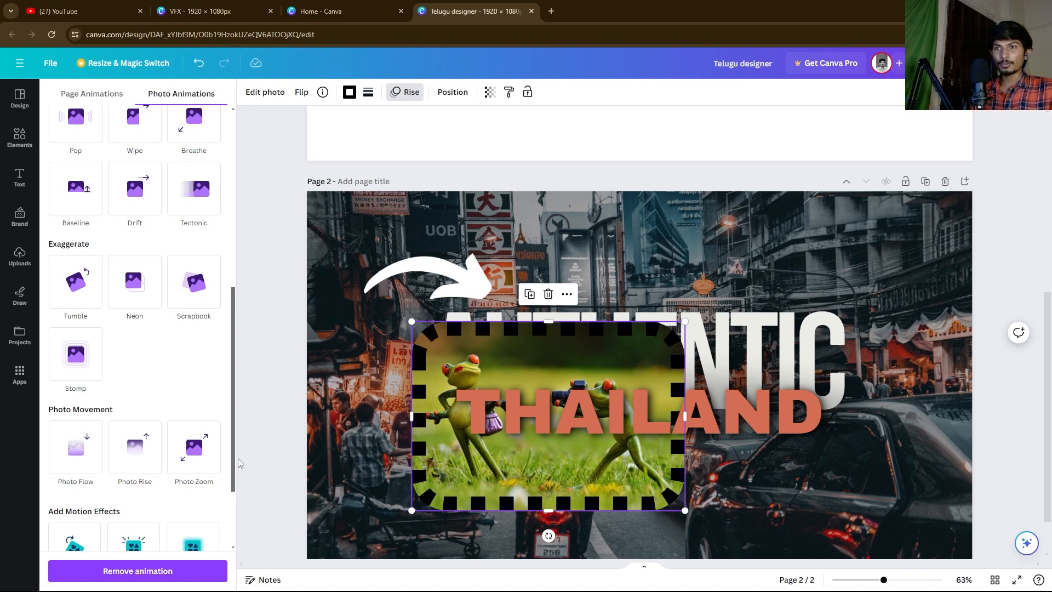
pyautogui.scroll(-3, 165, 384)
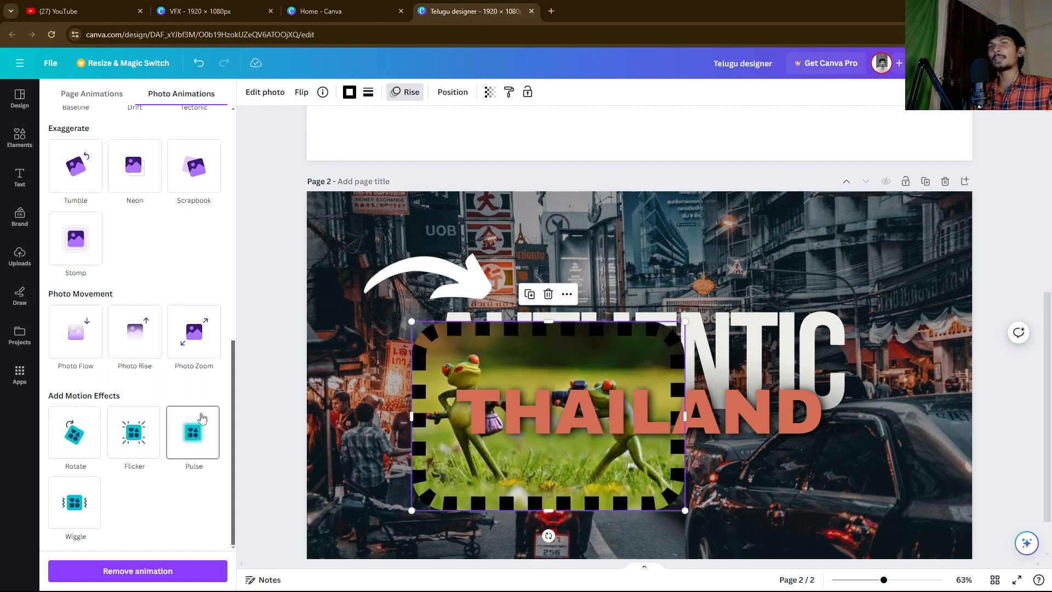
pyautogui.moveTo(237, 384); pyautogui.dragTo(249, 141)
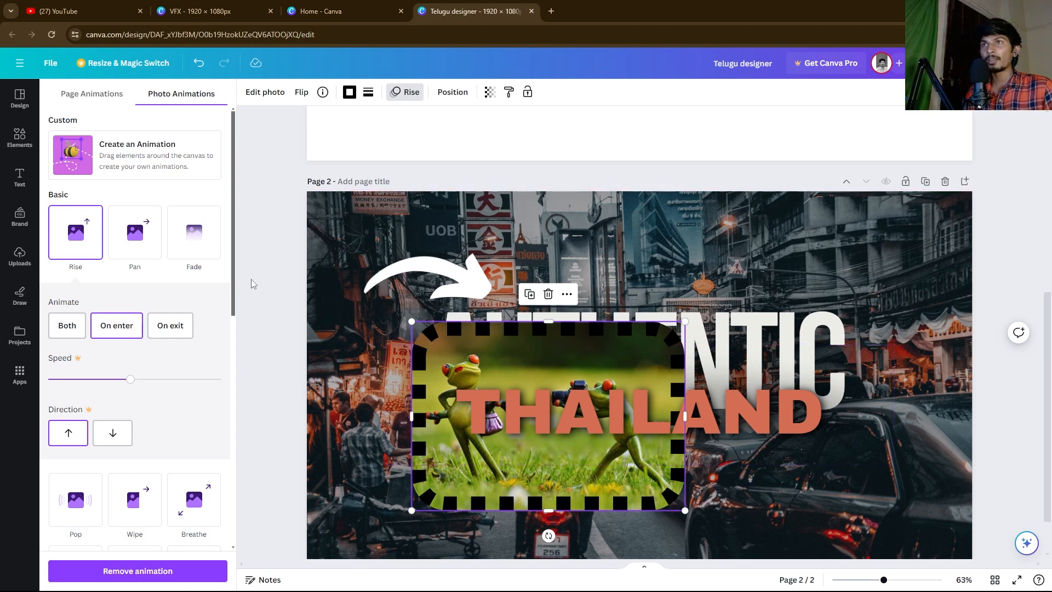
pyautogui.click(270, 219)
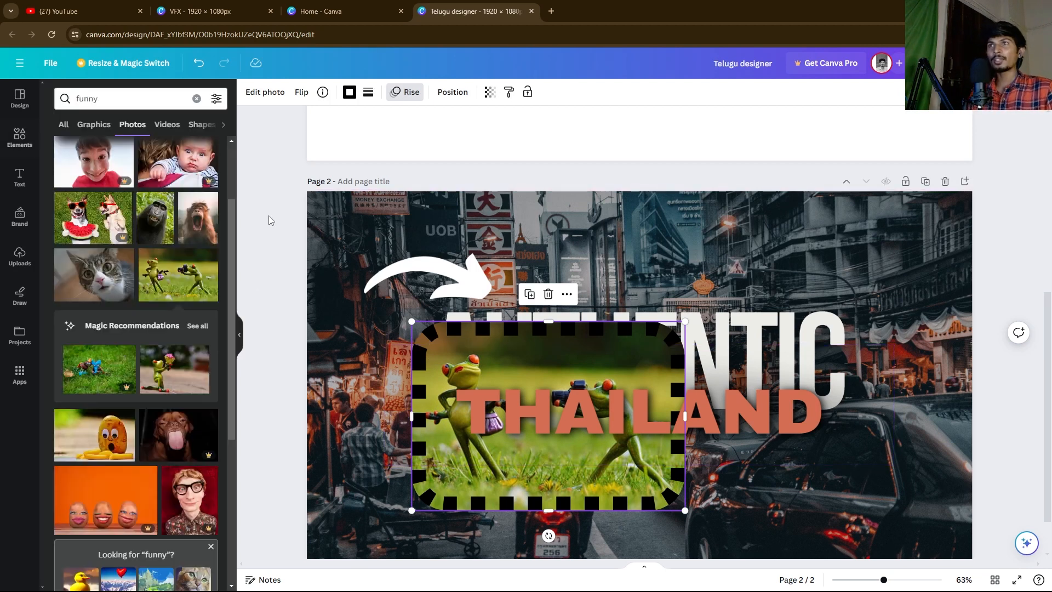
pyautogui.click(349, 93)
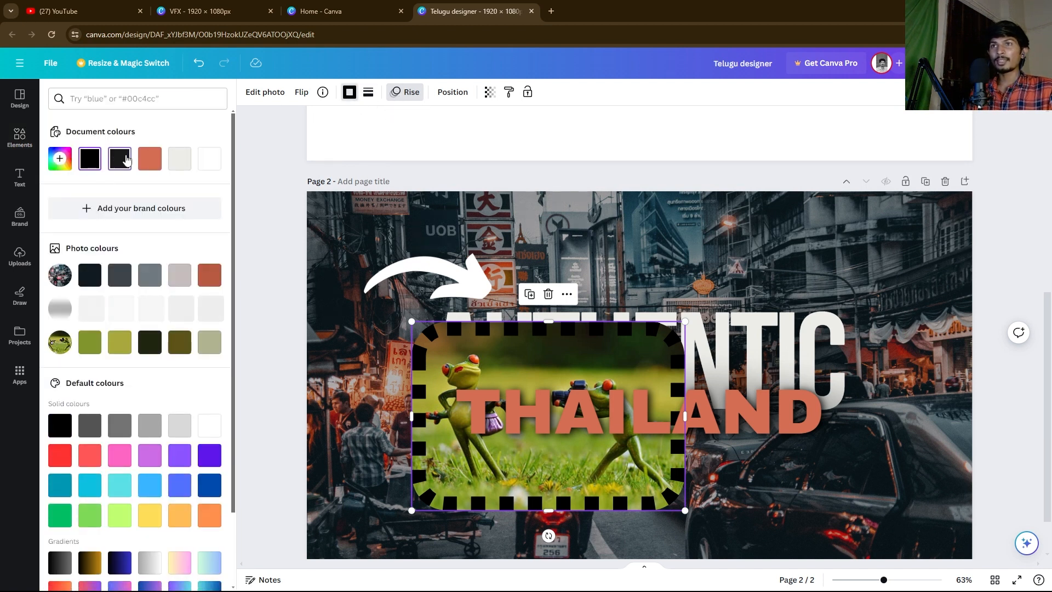
# Step: Recolour the frog photo's dotted border coral #d46d52 and bring up the Position panel
pyautogui.click(151, 158)
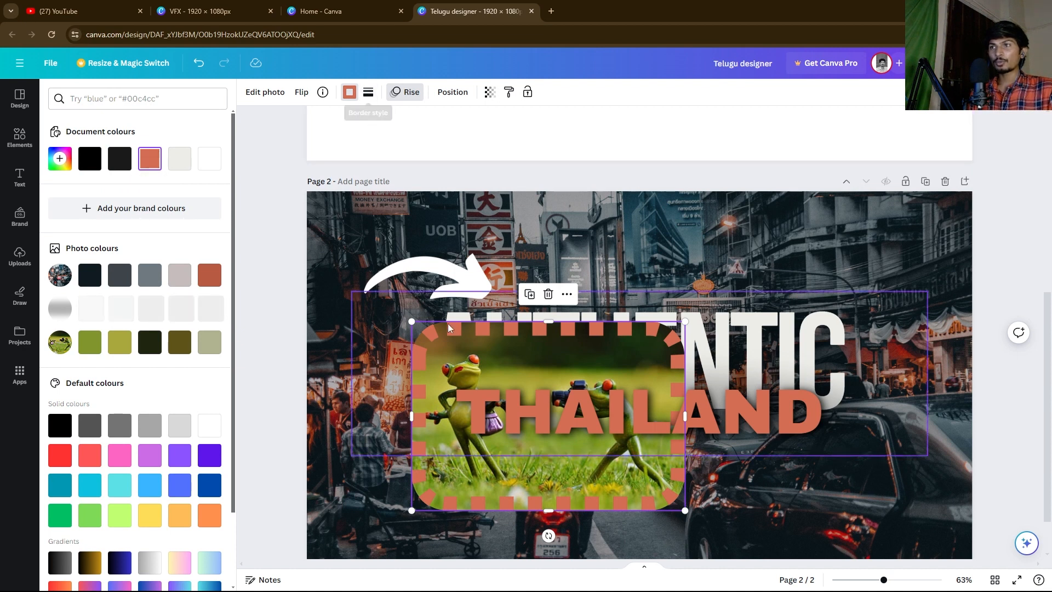
pyautogui.click(352, 94)
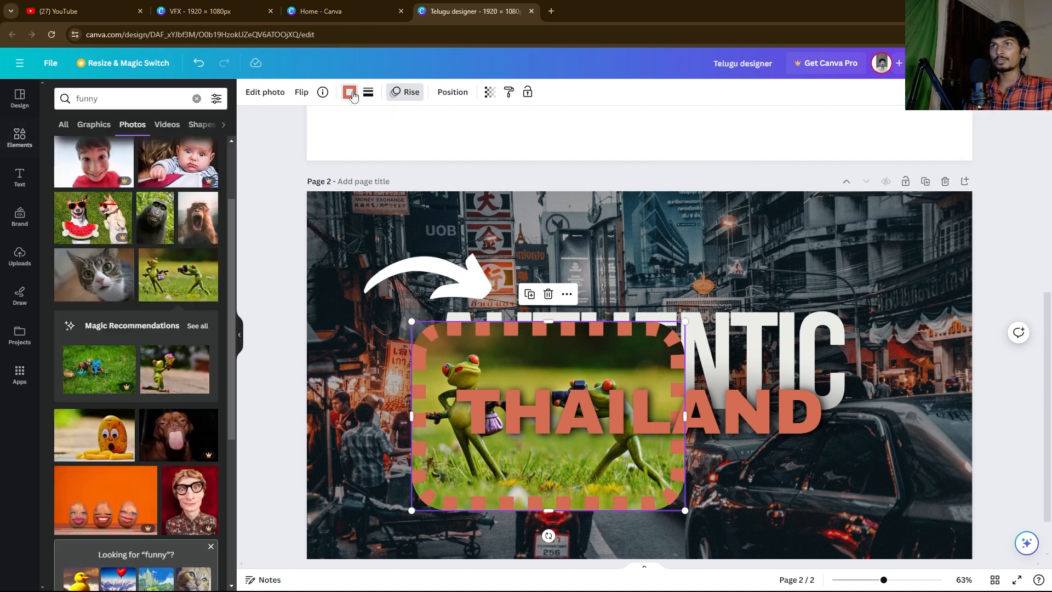
pyautogui.click(367, 92)
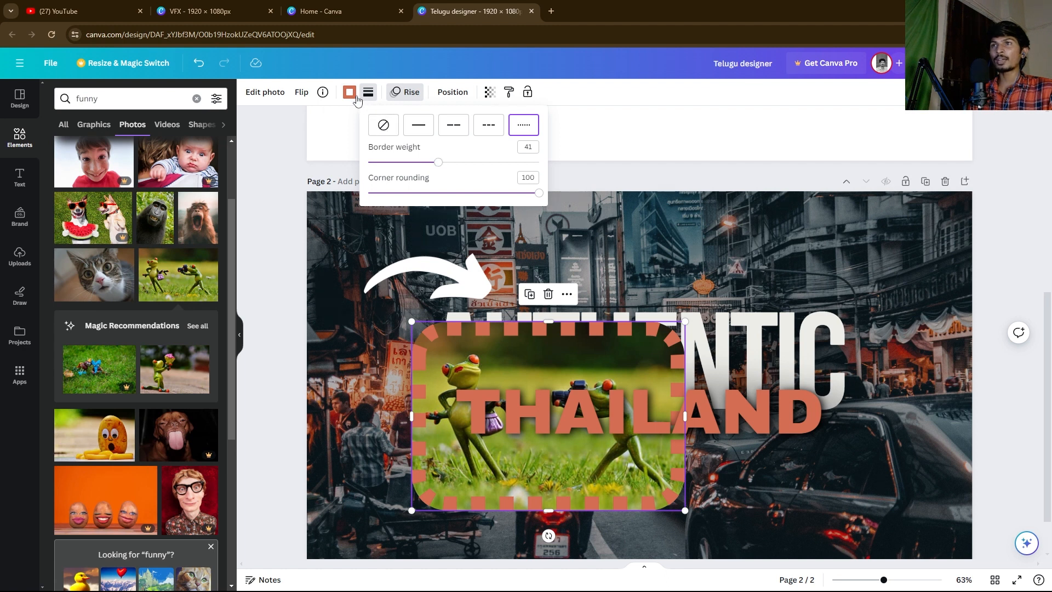
pyautogui.click(356, 95)
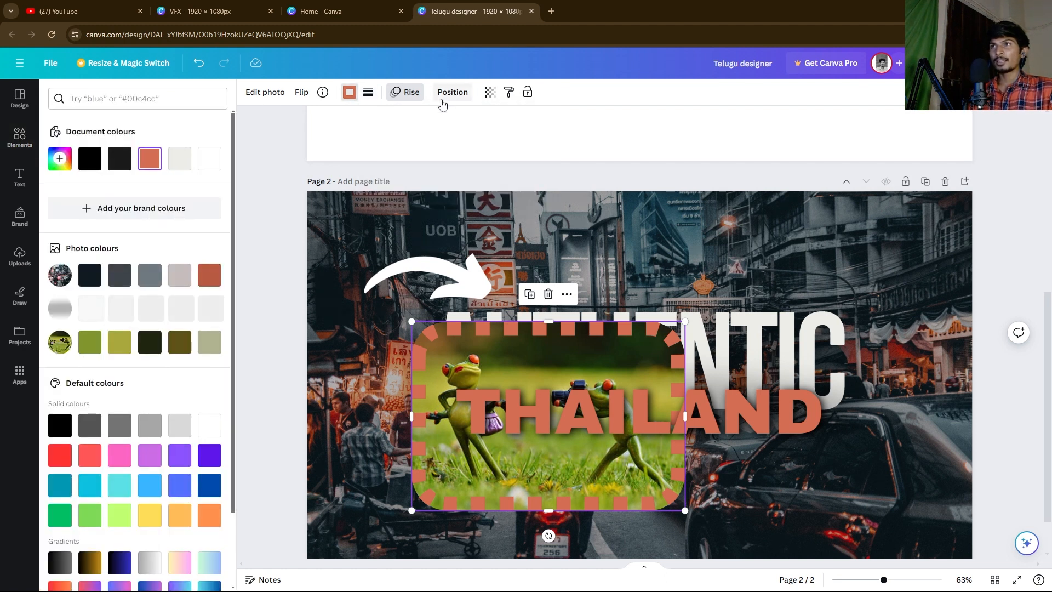
pyautogui.click(448, 92)
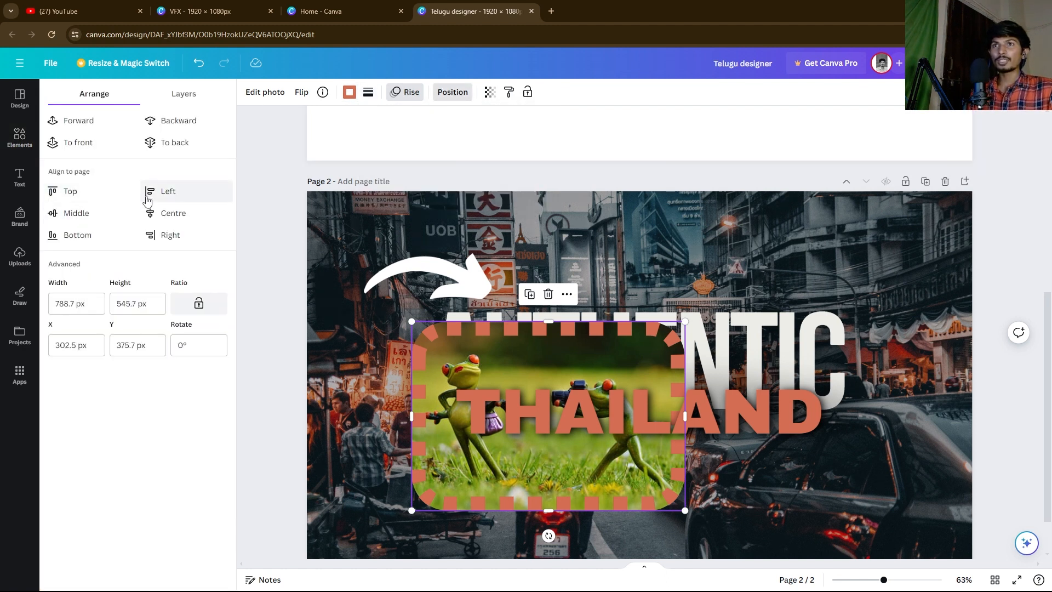
# Step: Align the frog photo to the page's left and top edges (X 0, Y 0) and show the Layers list
pyautogui.click(149, 194)
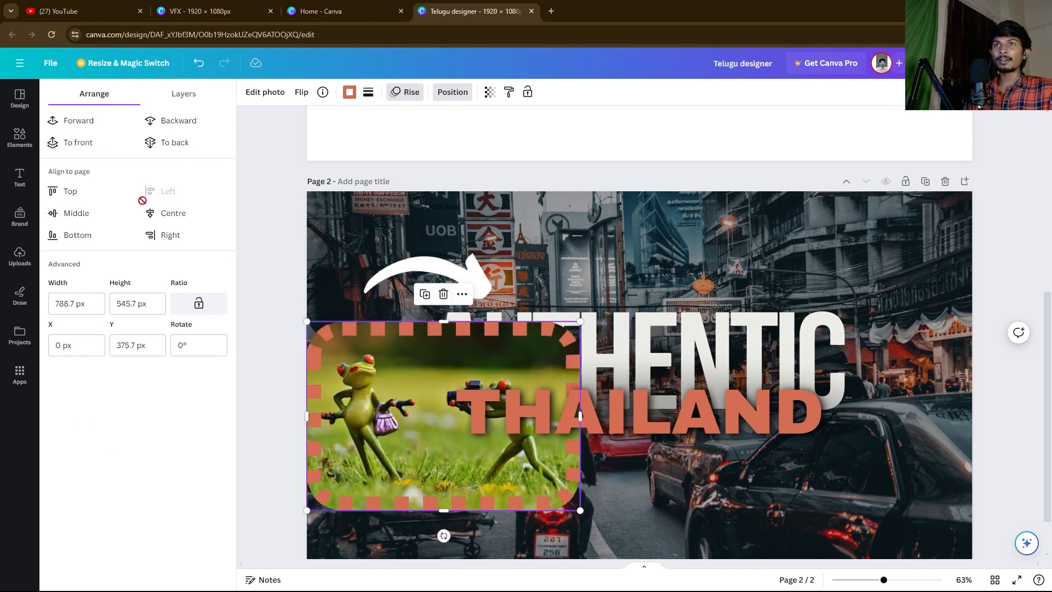
pyautogui.click(67, 194)
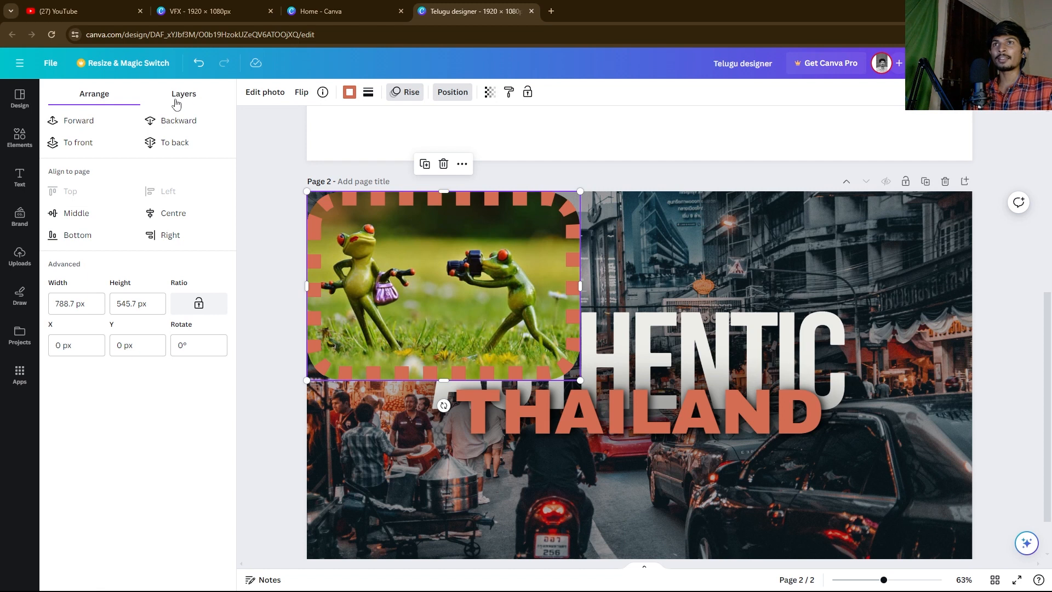
pyautogui.click(174, 101)
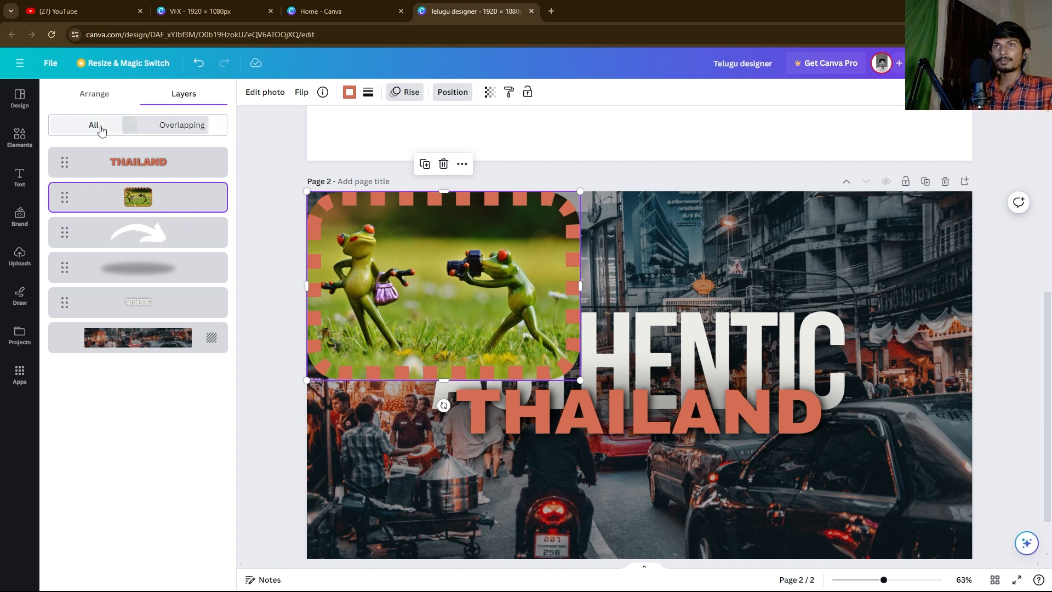
# Step: Set the frog photo's transparency to 56 and copy its style onto the page background photo
pyautogui.click(489, 93)
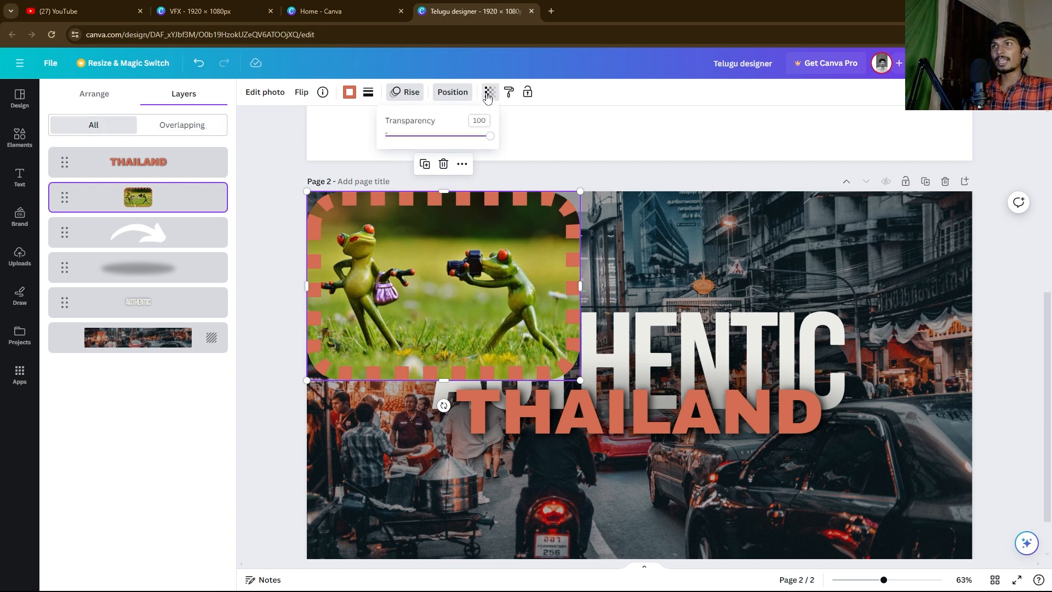
pyautogui.moveTo(448, 137); pyautogui.dragTo(480, 203)
pyautogui.click(490, 92)
pyautogui.moveTo(404, 137); pyautogui.dragTo(445, 136)
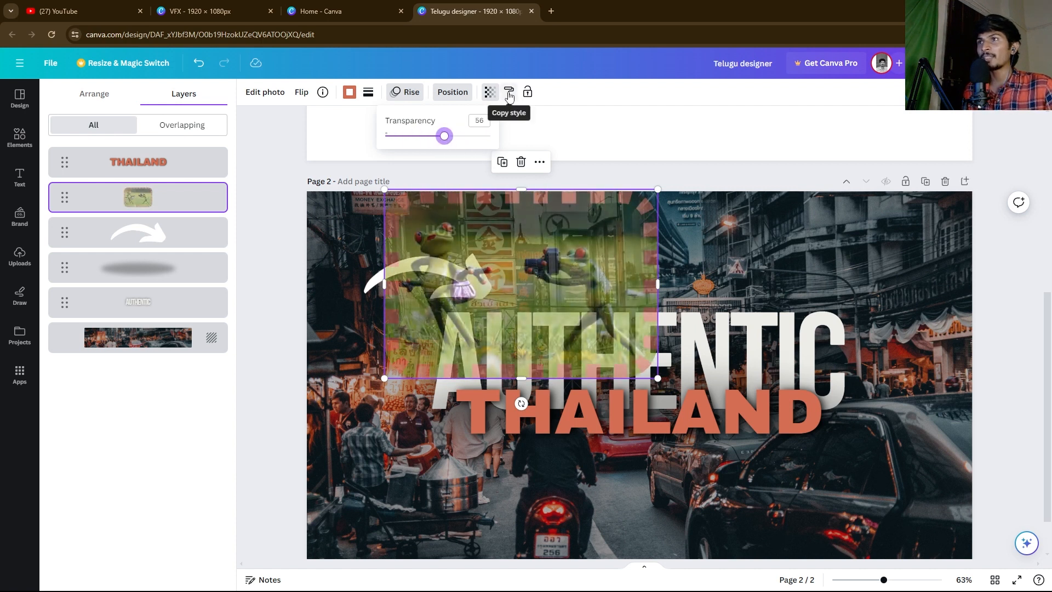
pyautogui.click(495, 238)
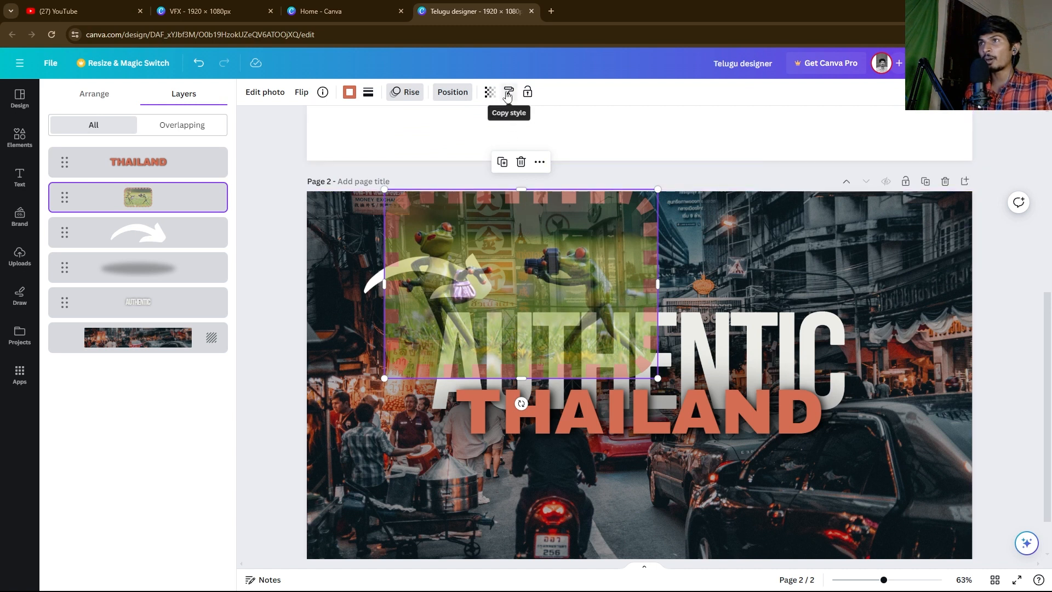
pyautogui.click(508, 93)
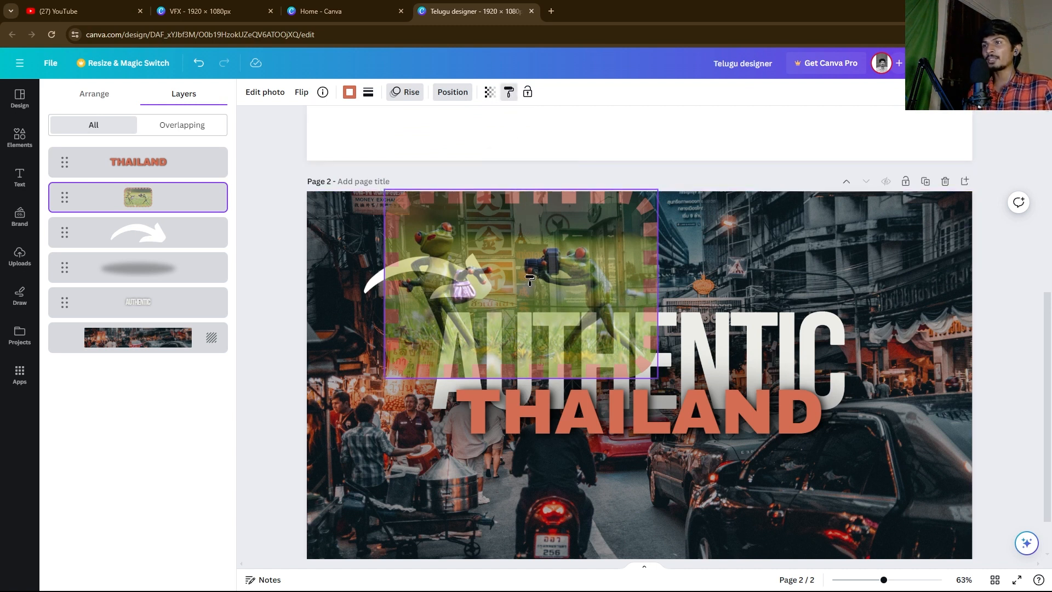
pyautogui.click(745, 241)
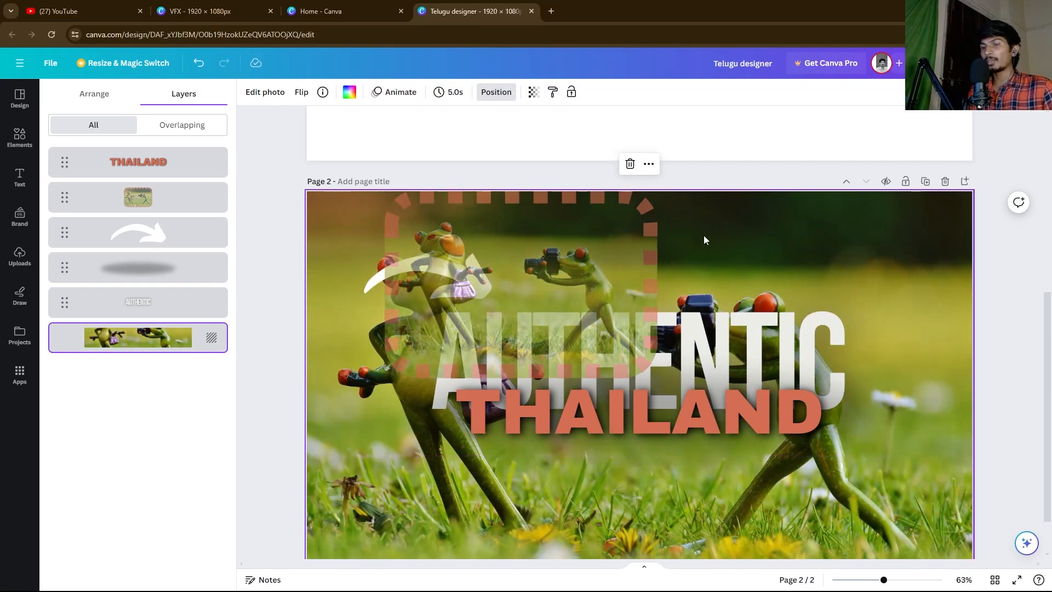
# Step: Undo the background style, detach the city photo, trial the frame style on it, then undo back
pyautogui.hotkey('ctrl', 'z')
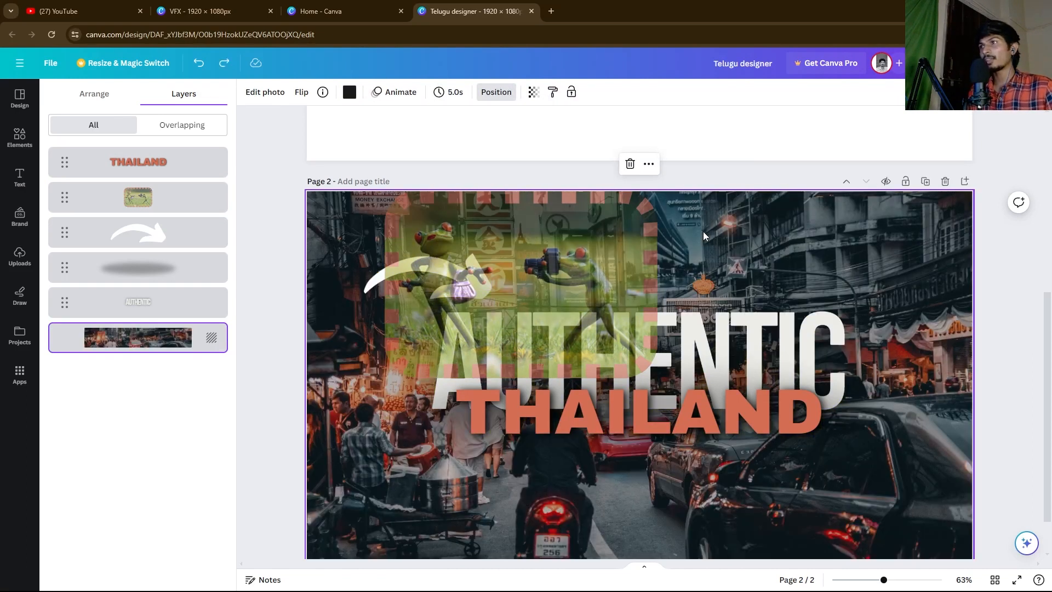
pyautogui.rightClick(705, 236)
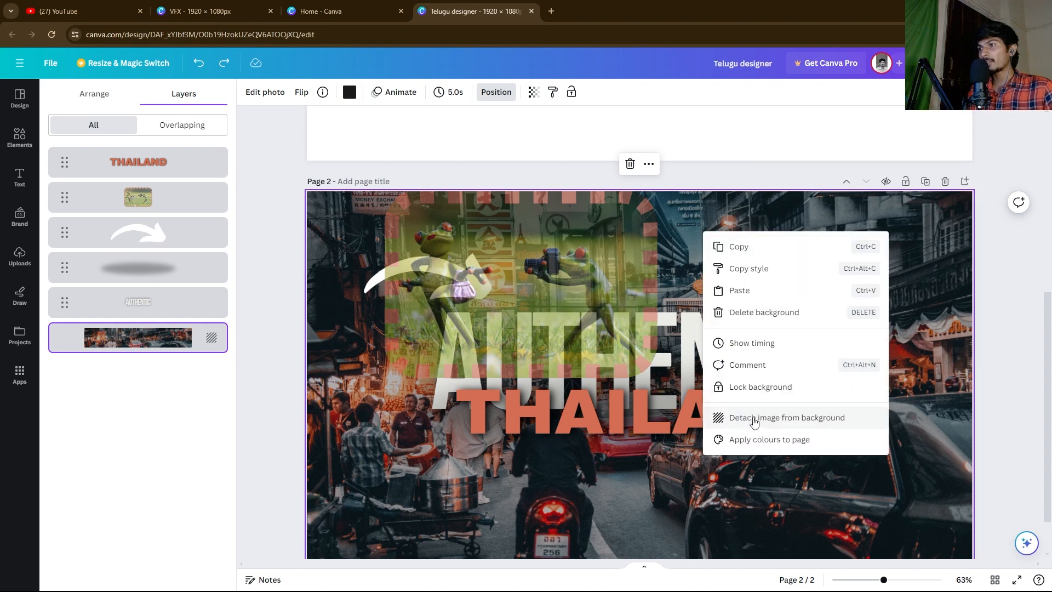
pyautogui.click(745, 418)
pyautogui.moveTo(562, 316); pyautogui.dragTo(653, 335)
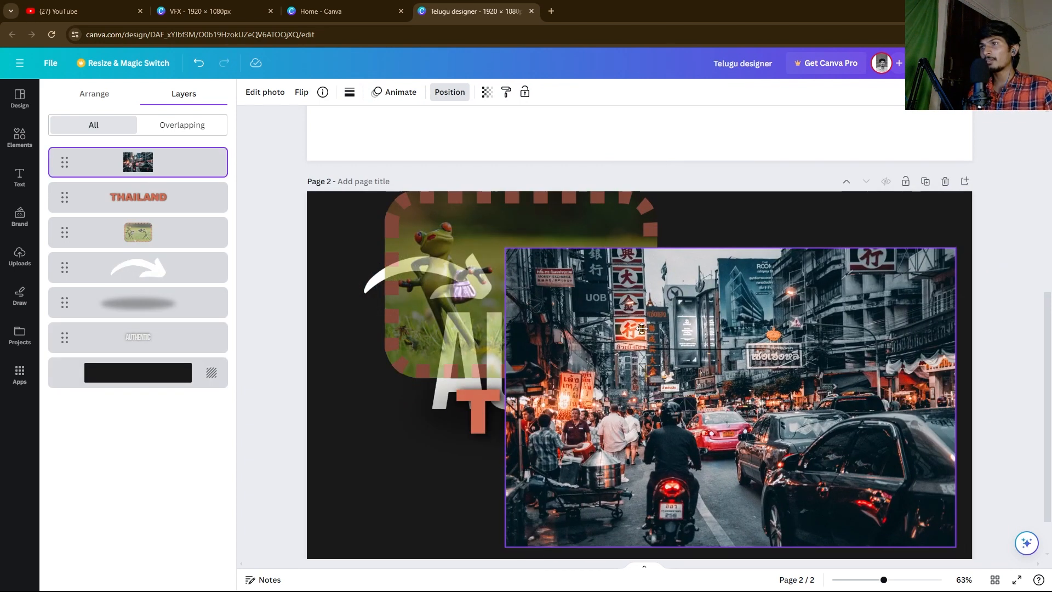
pyautogui.click(544, 206)
pyautogui.click(505, 94)
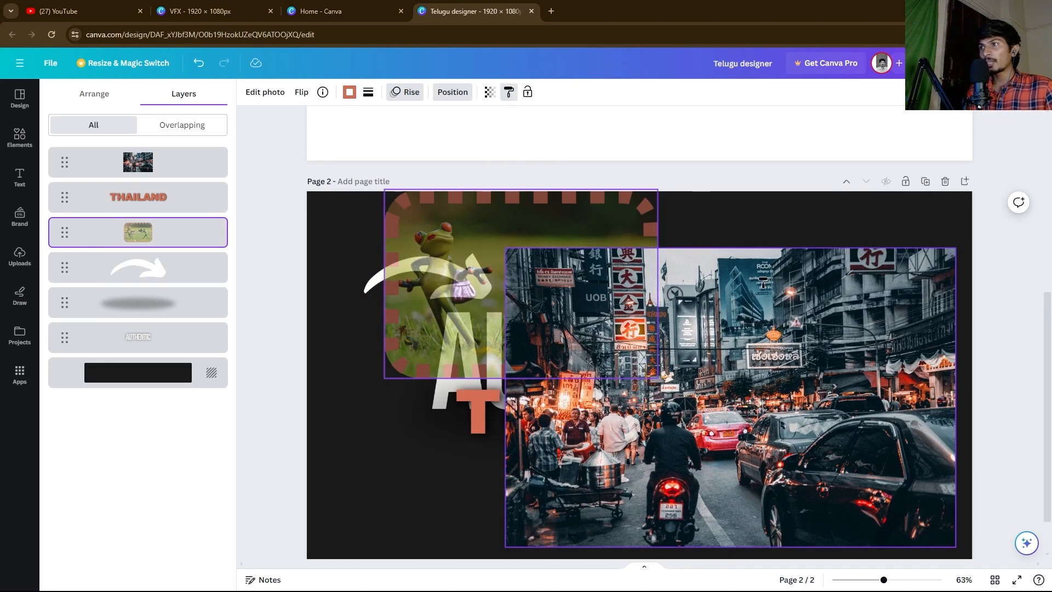
pyautogui.click(765, 286)
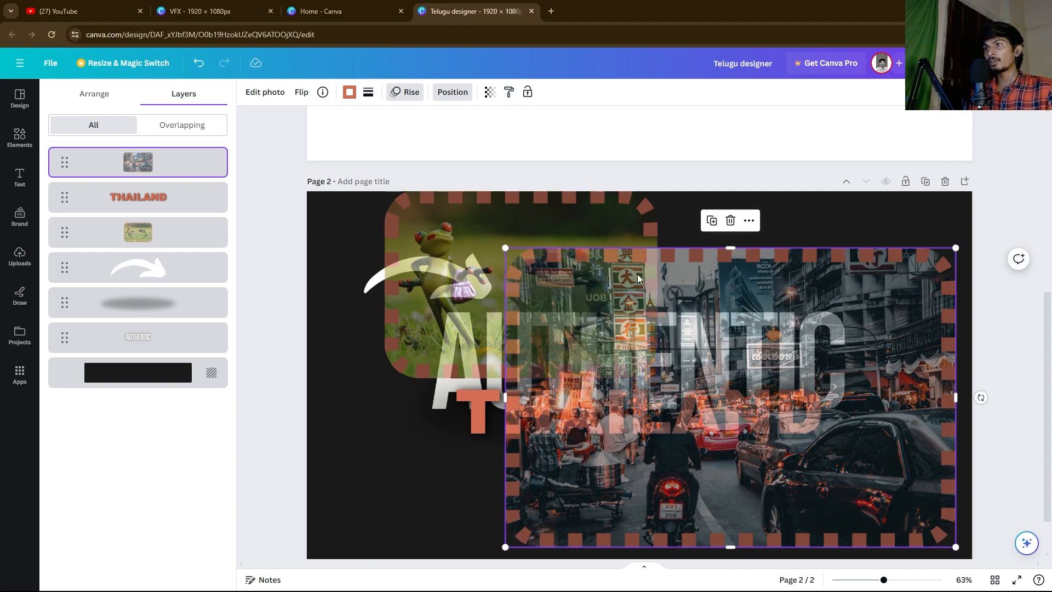
pyautogui.click(198, 64)
pyautogui.click(197, 63)
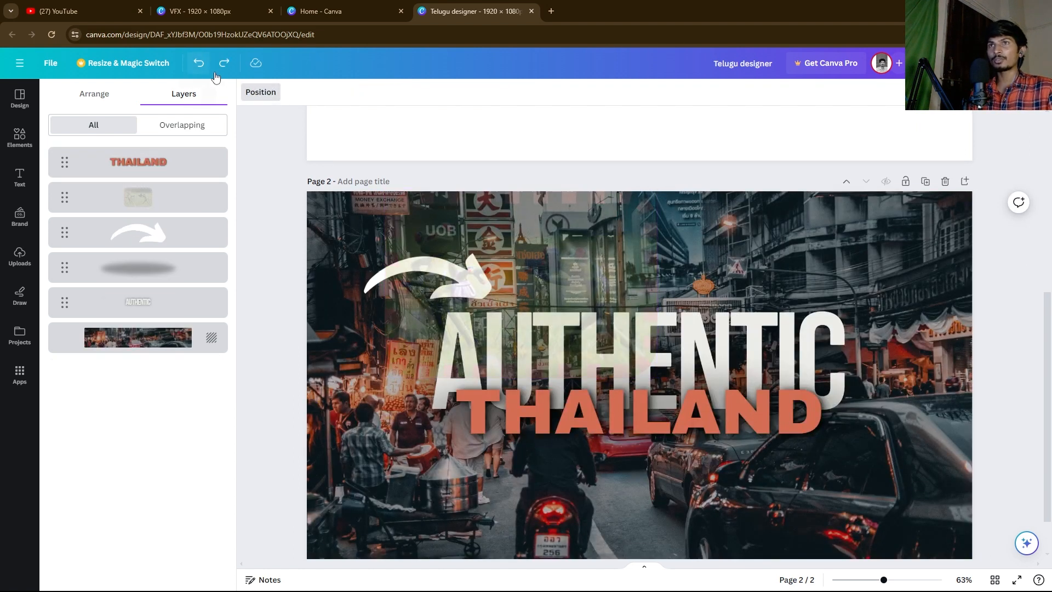
# Step: Move the faded frog photo to the page's top-left corner and lock it
pyautogui.click(477, 242)
pyautogui.moveTo(558, 290); pyautogui.dragTo(372, 249)
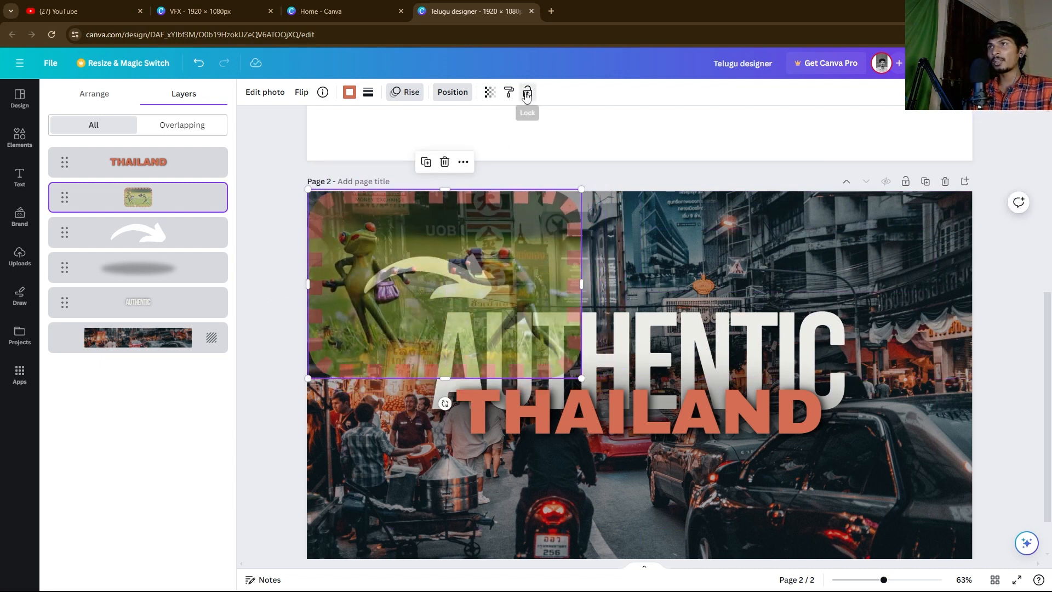
pyautogui.click(526, 96)
pyautogui.click(630, 300)
pyautogui.click(469, 244)
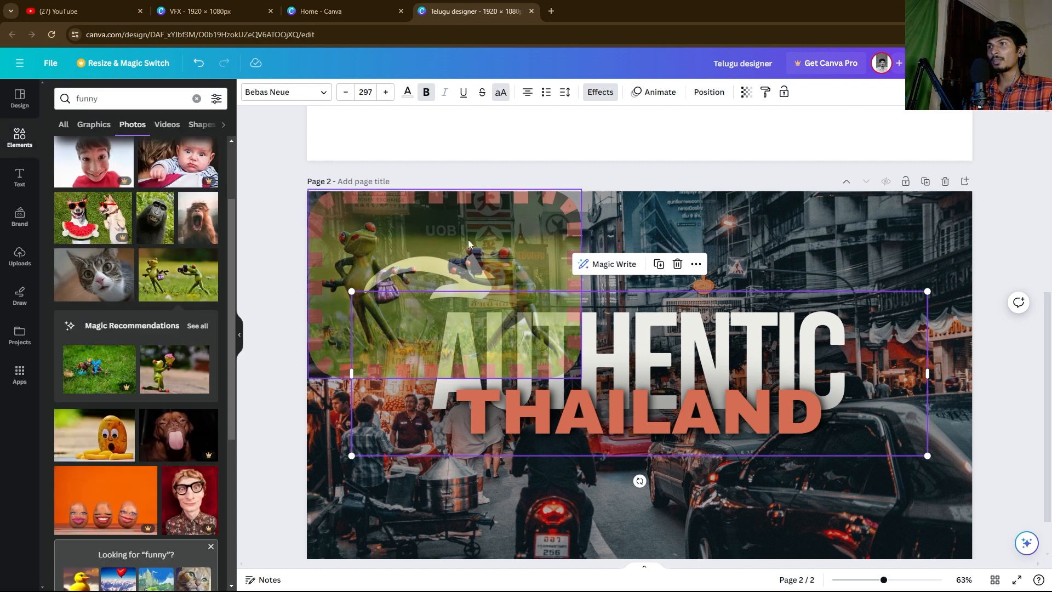
pyautogui.click(437, 254)
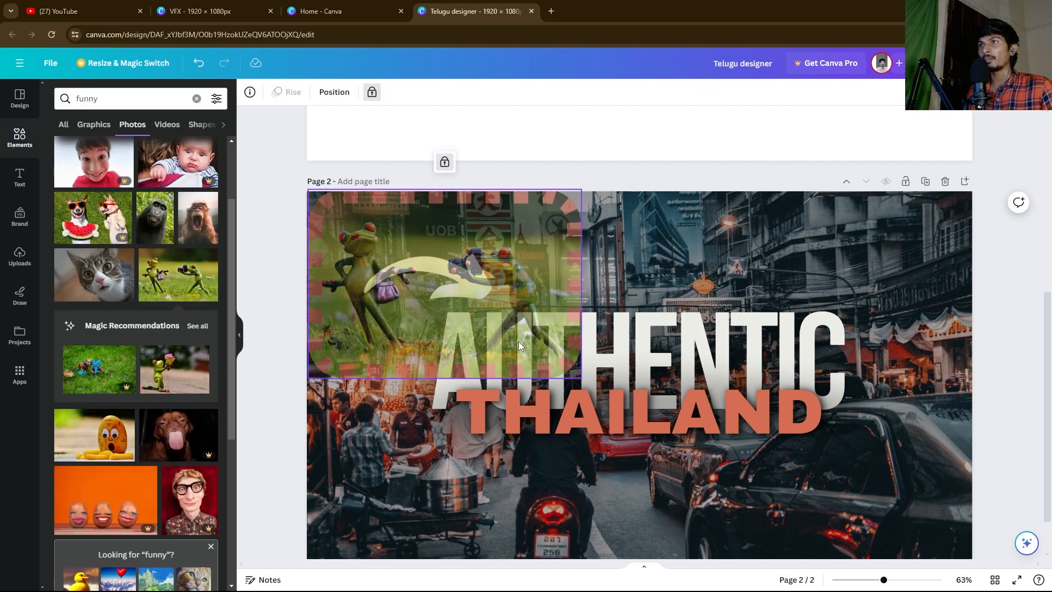
pyautogui.click(444, 161)
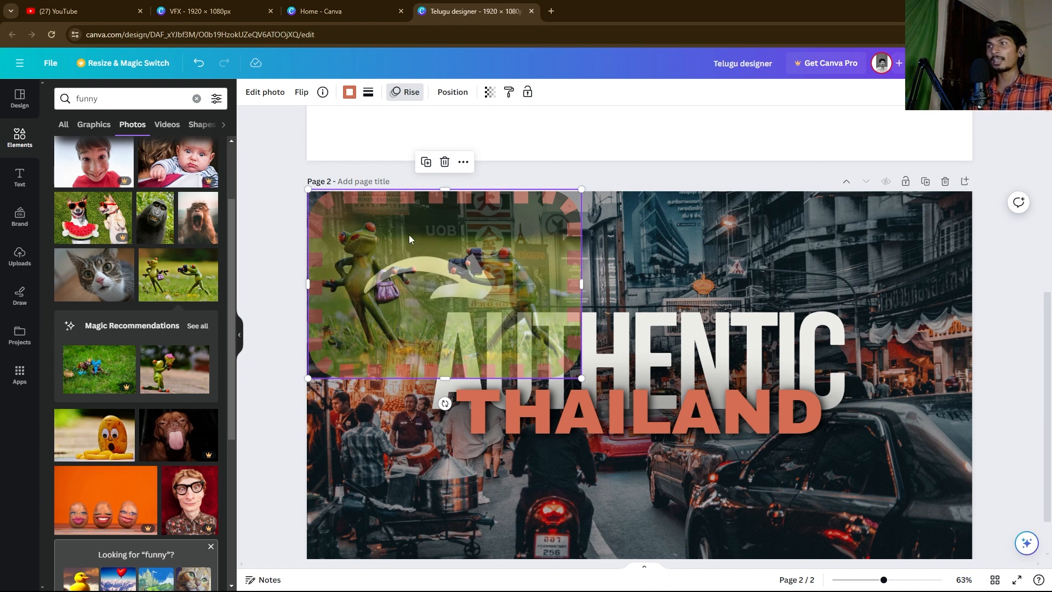
pyautogui.click(629, 259)
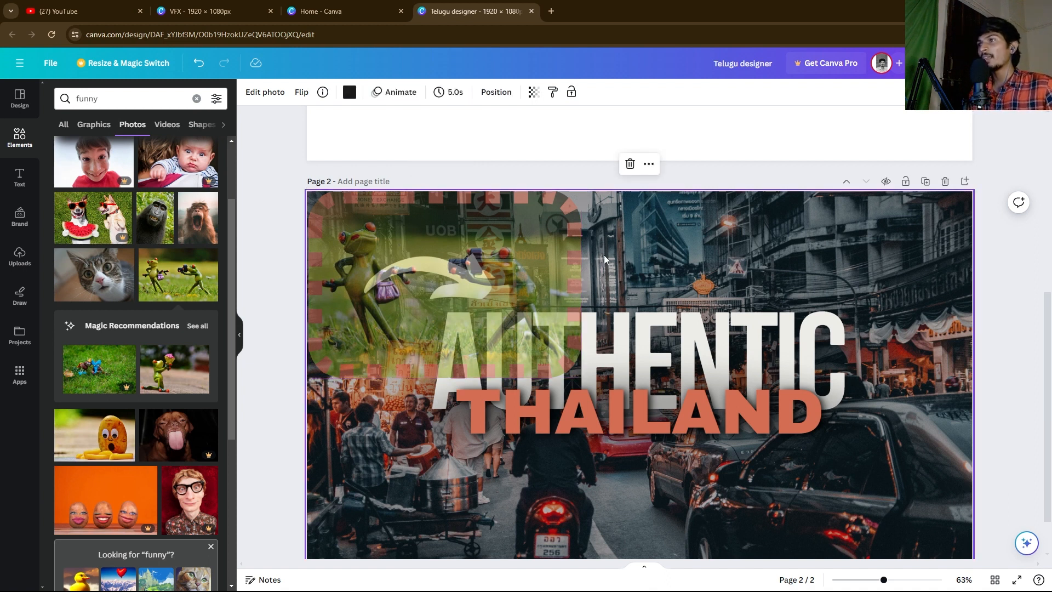
pyautogui.click(442, 250)
pyautogui.click(630, 269)
pyautogui.click(496, 253)
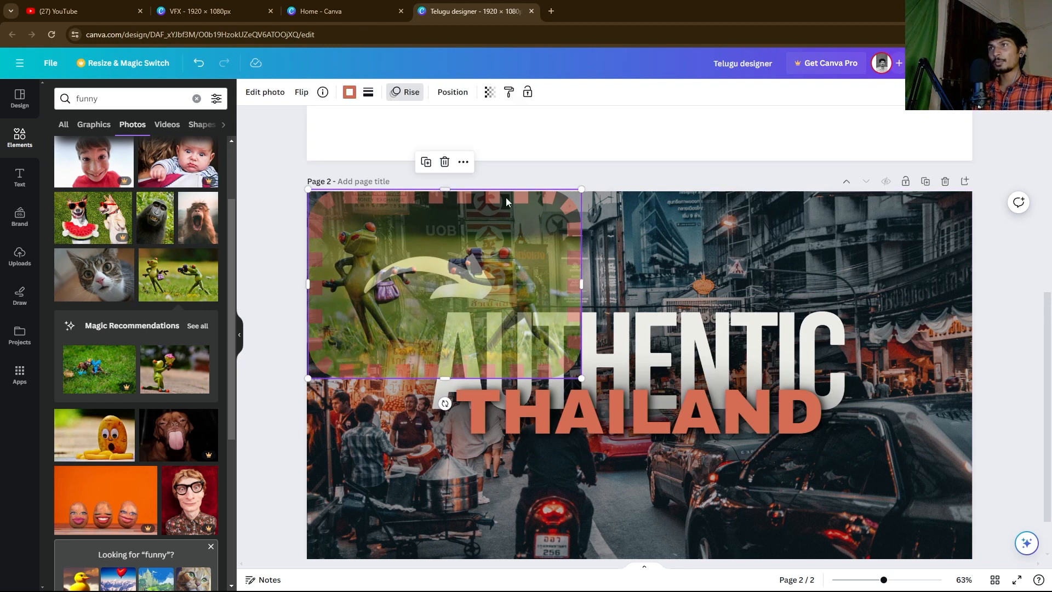
pyautogui.click(527, 92)
pyautogui.click(607, 247)
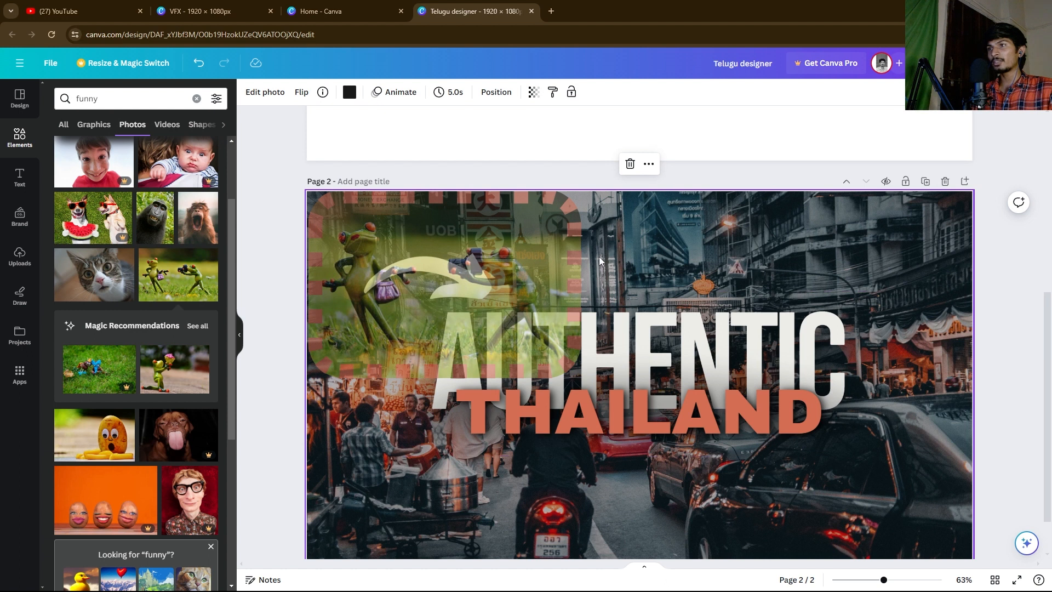
pyautogui.click(534, 251)
pyautogui.click(596, 251)
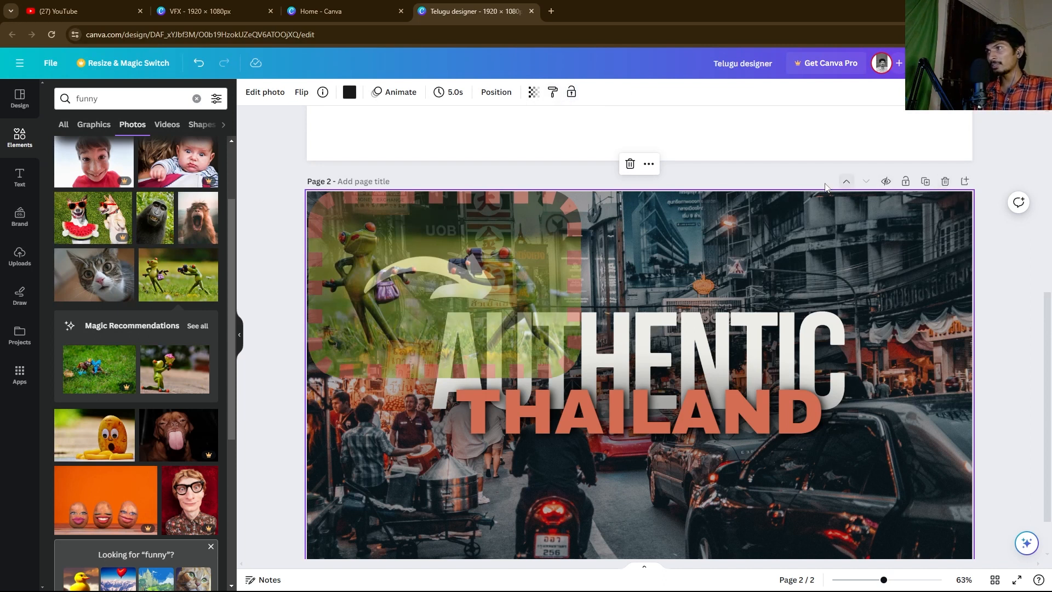
pyautogui.moveTo(1007, 247); pyautogui.dragTo(895, 264)
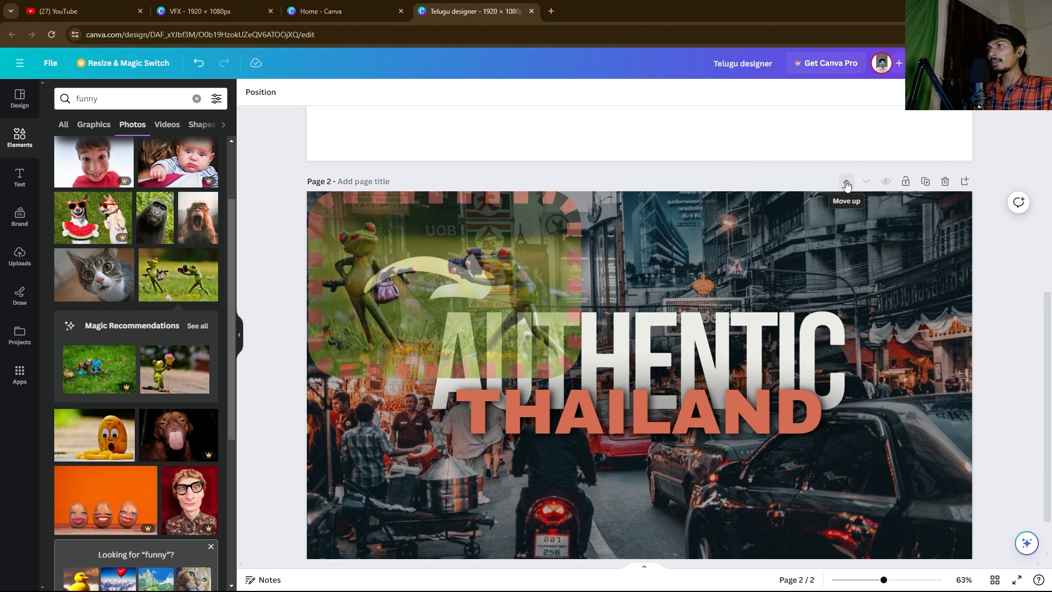
pyautogui.click(846, 186)
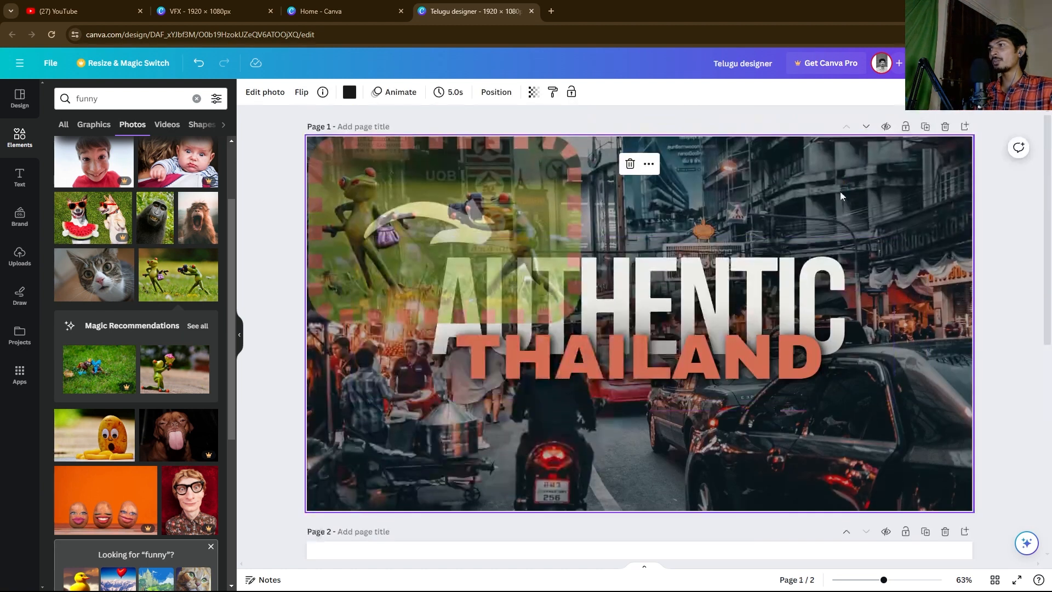
pyautogui.scroll(-5, 789, 330)
pyautogui.scroll(4, 646, 319)
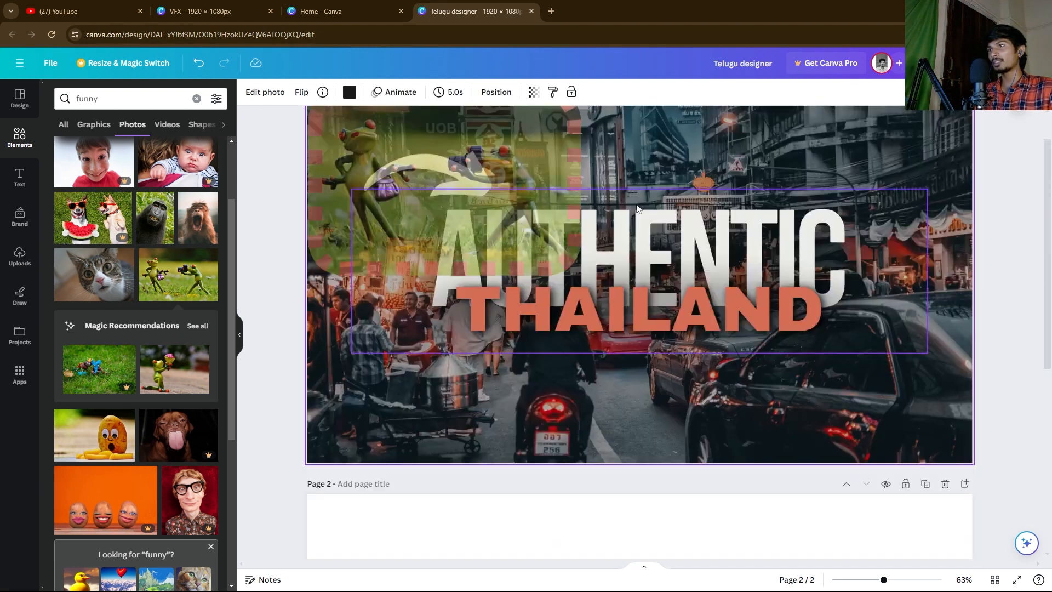
pyautogui.scroll(-1, 652, 216)
pyautogui.scroll(3, 652, 216)
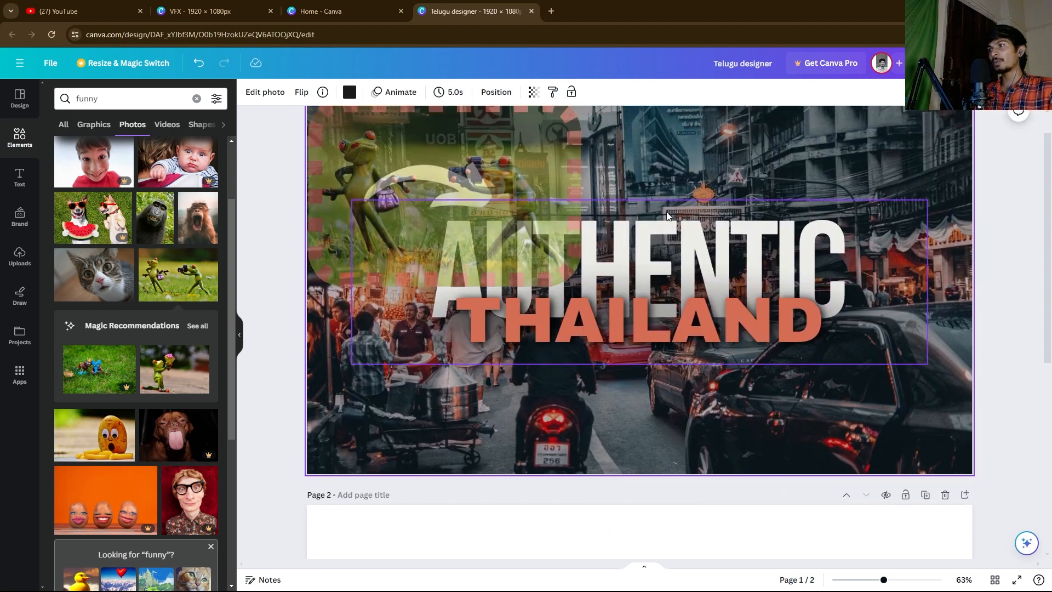
pyautogui.click(866, 127)
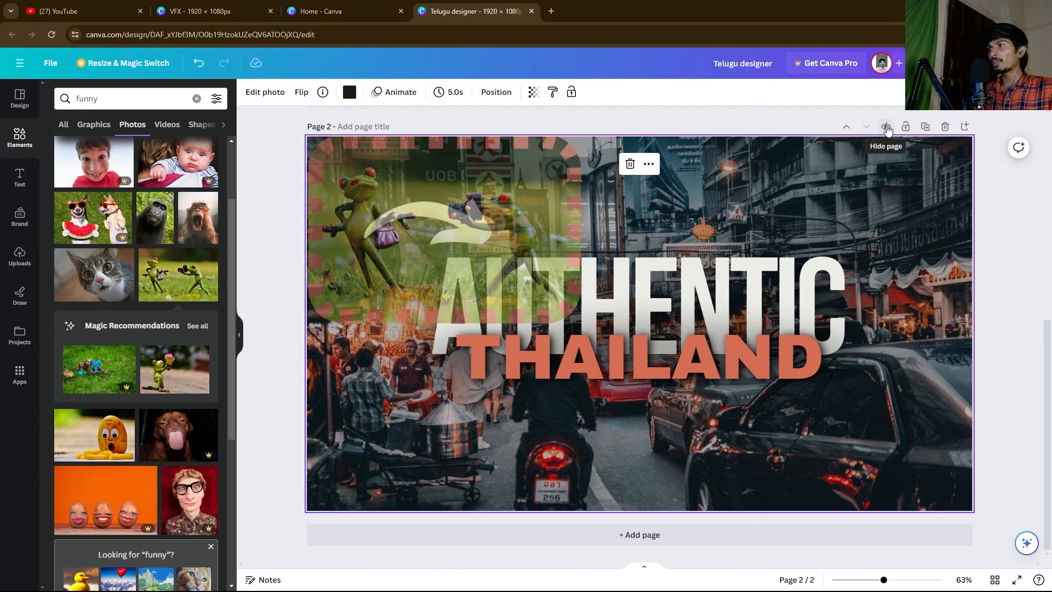
pyautogui.click(885, 128)
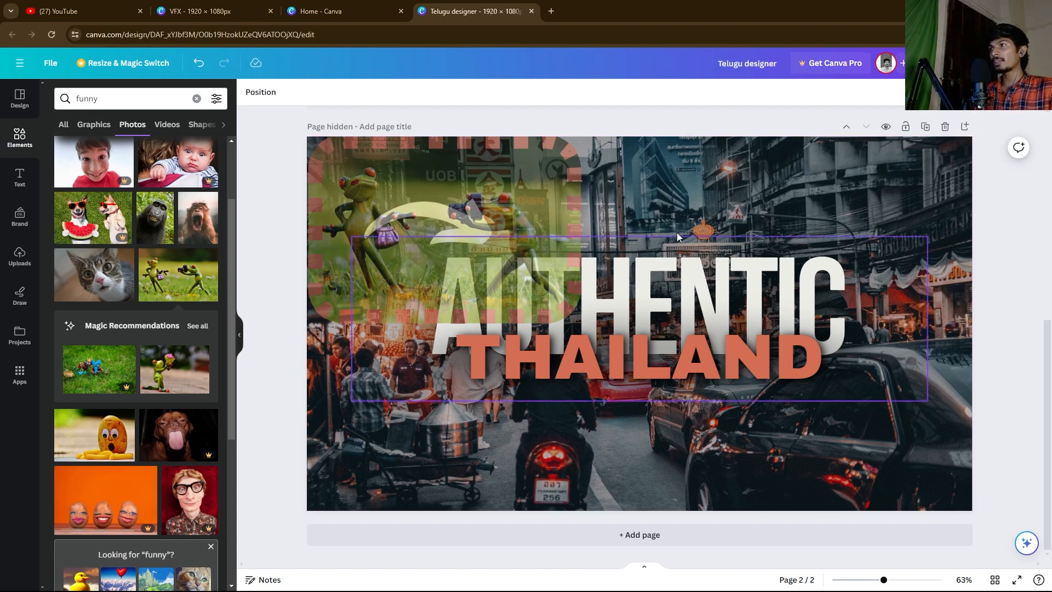
pyautogui.click(677, 261)
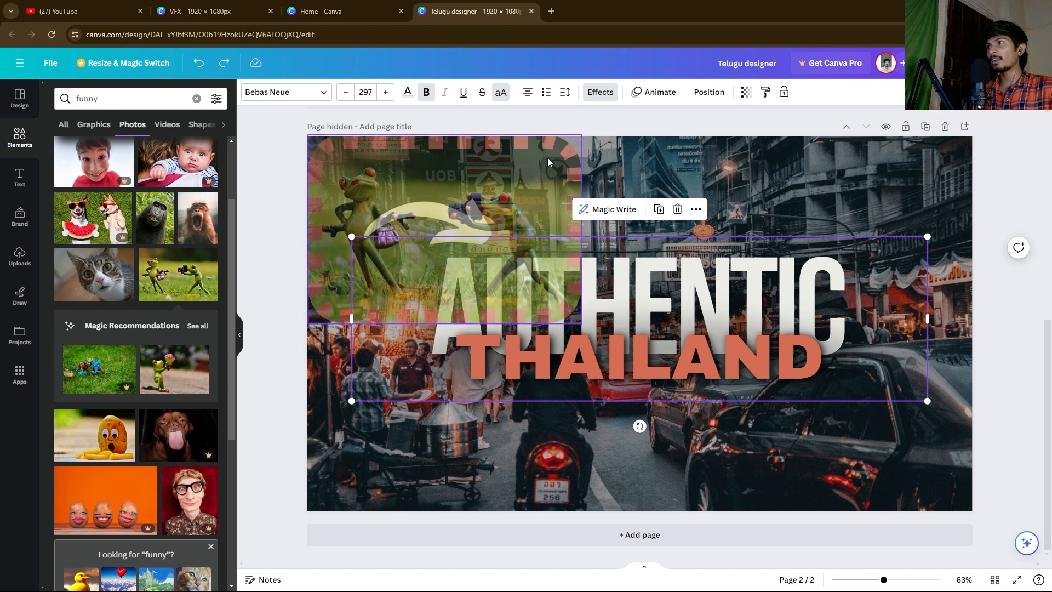
pyautogui.click(885, 128)
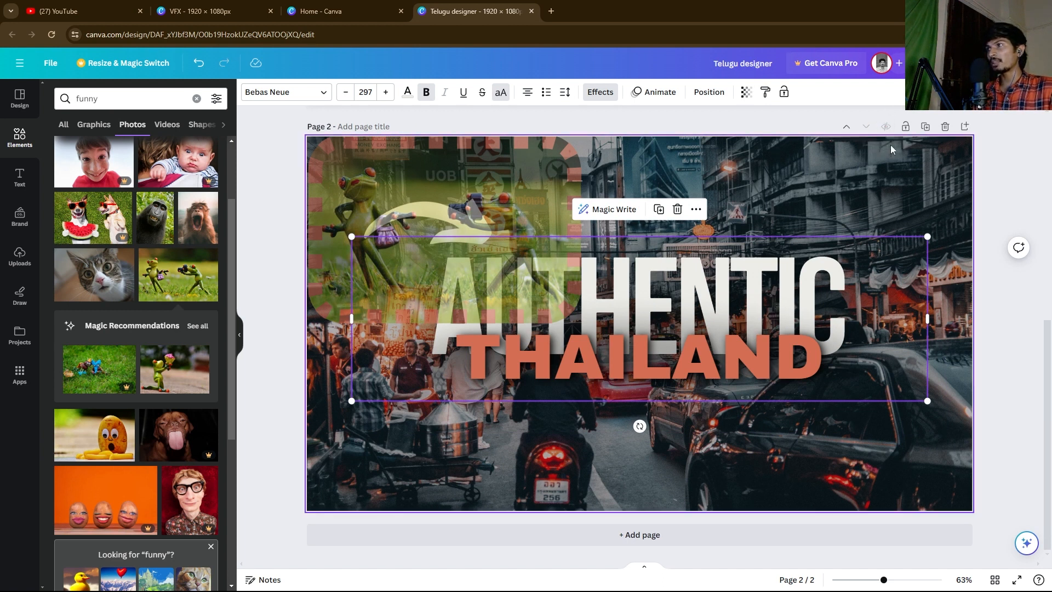
pyautogui.doubleClick(821, 273)
pyautogui.click(946, 202)
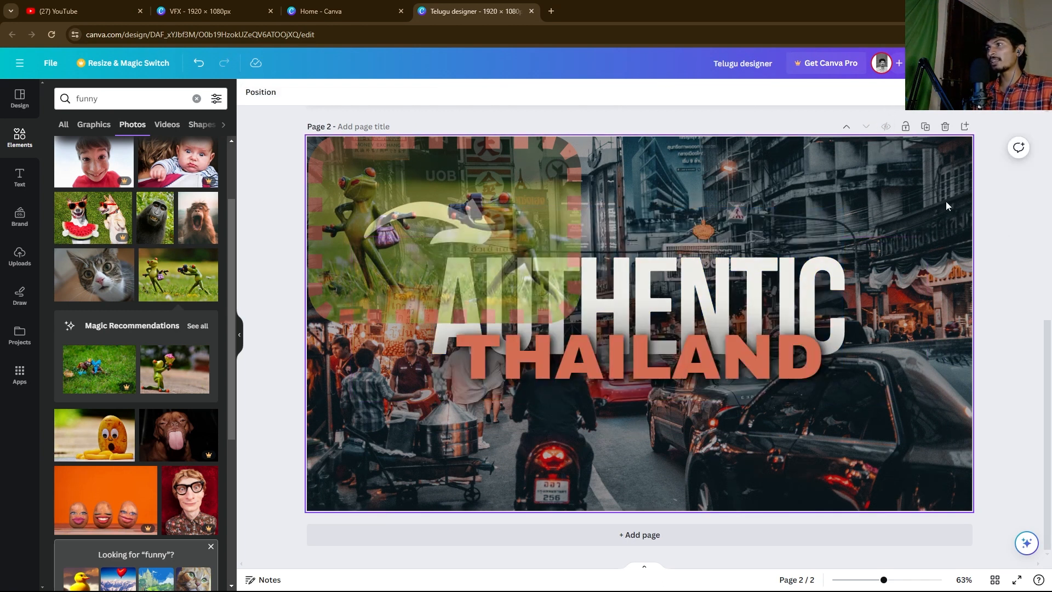
# Step: Lock the Thailand page, confirm its headline can't be dragged, then unlock it
pyautogui.click(906, 127)
pyautogui.moveTo(783, 377); pyautogui.dragTo(787, 380)
pyautogui.moveTo(630, 241); pyautogui.dragTo(781, 383)
pyautogui.moveTo(518, 216); pyautogui.dragTo(764, 438)
pyautogui.moveTo(563, 217); pyautogui.dragTo(742, 440)
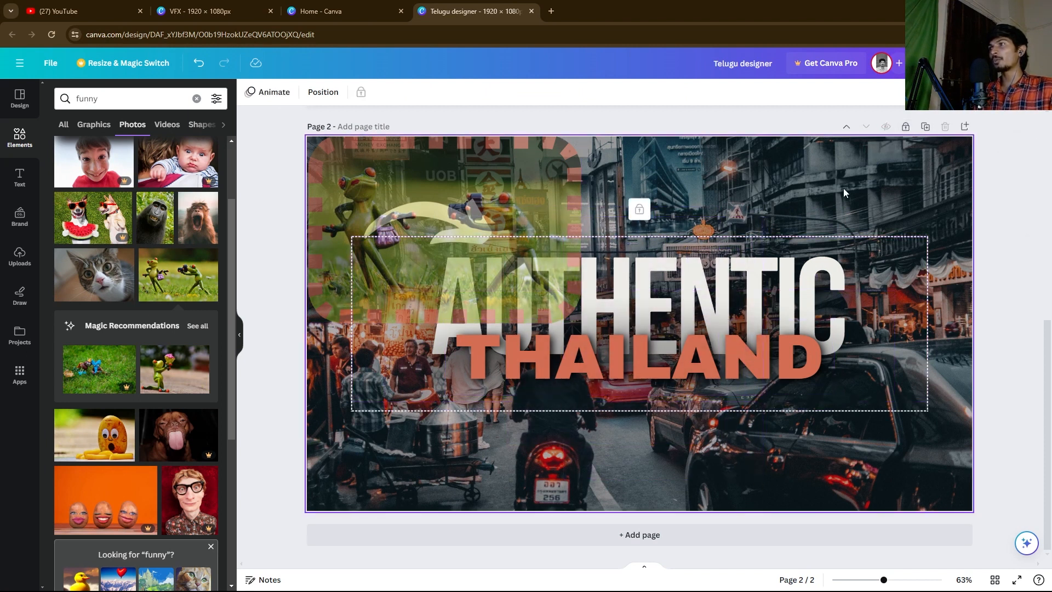
pyautogui.moveTo(1025, 161); pyautogui.dragTo(708, 286)
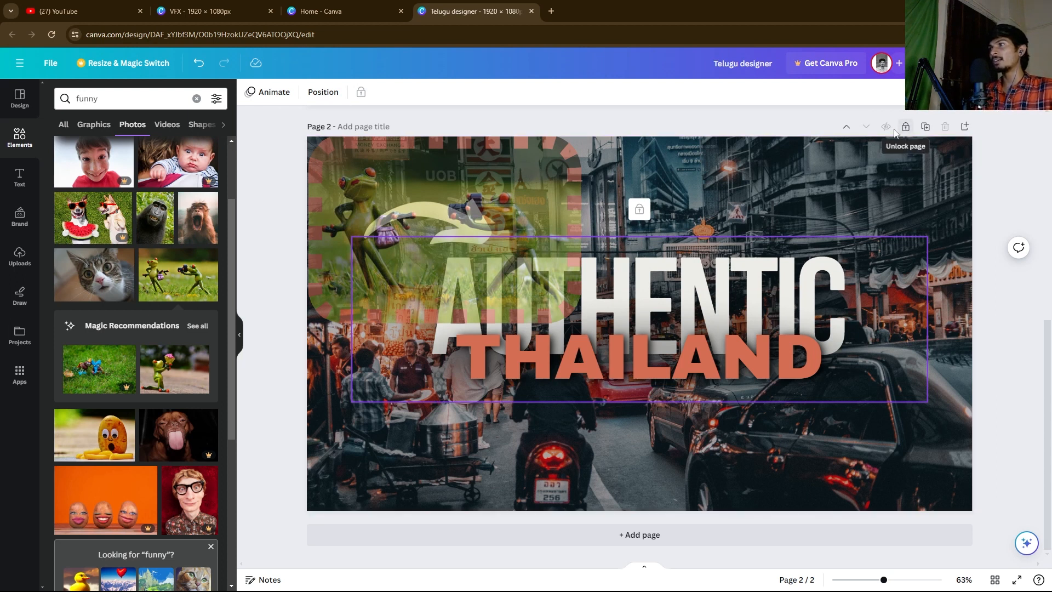
pyautogui.click(907, 127)
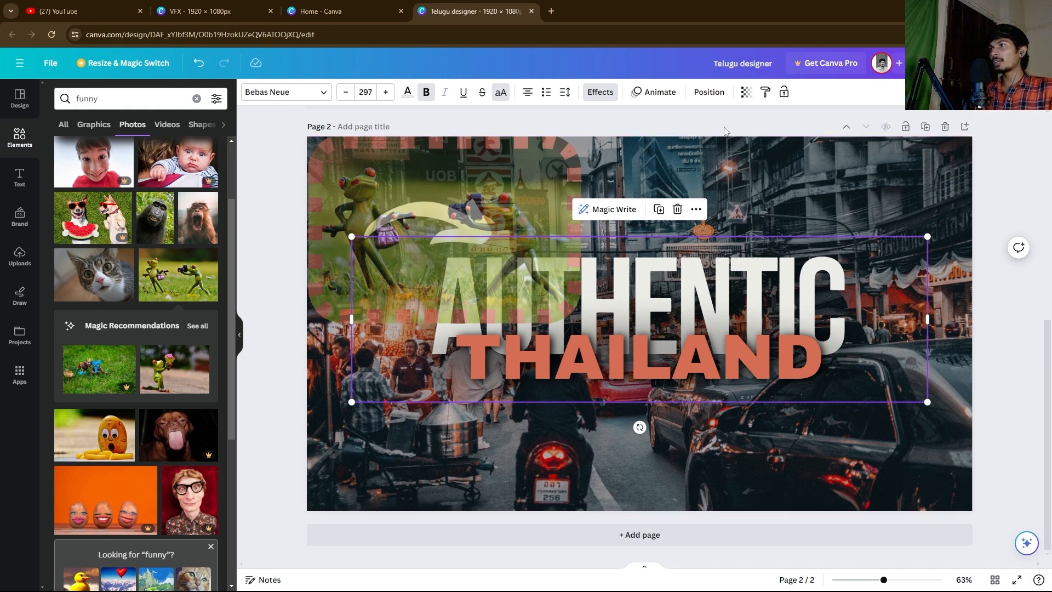
pyautogui.click(1035, 156)
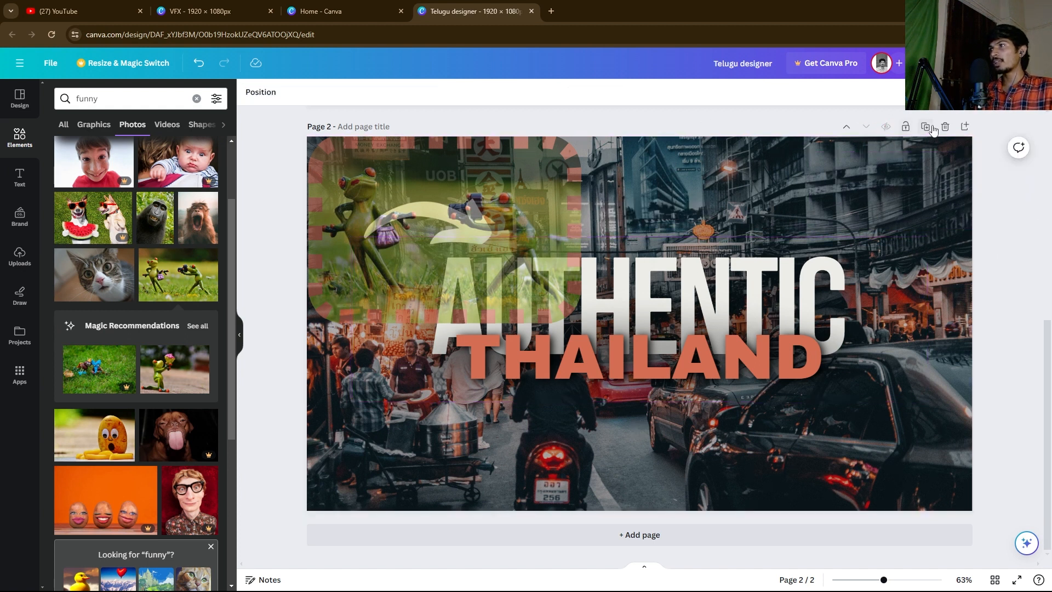
# Step: Duplicate the Thailand page as Page 3, then delete the duplicate
pyautogui.click(926, 127)
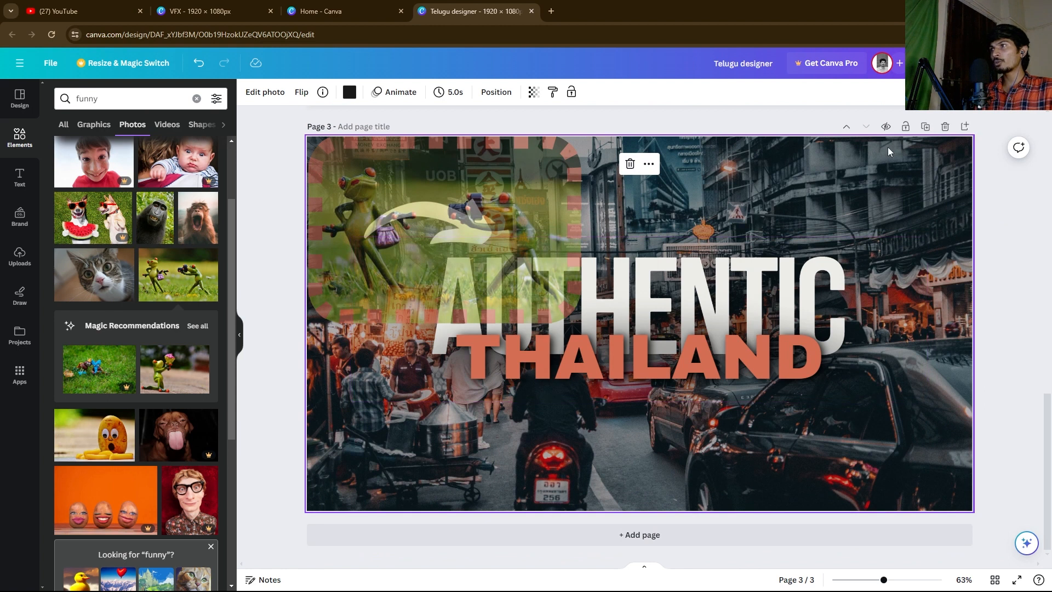
pyautogui.scroll(6, 825, 301)
pyautogui.scroll(-6, 826, 302)
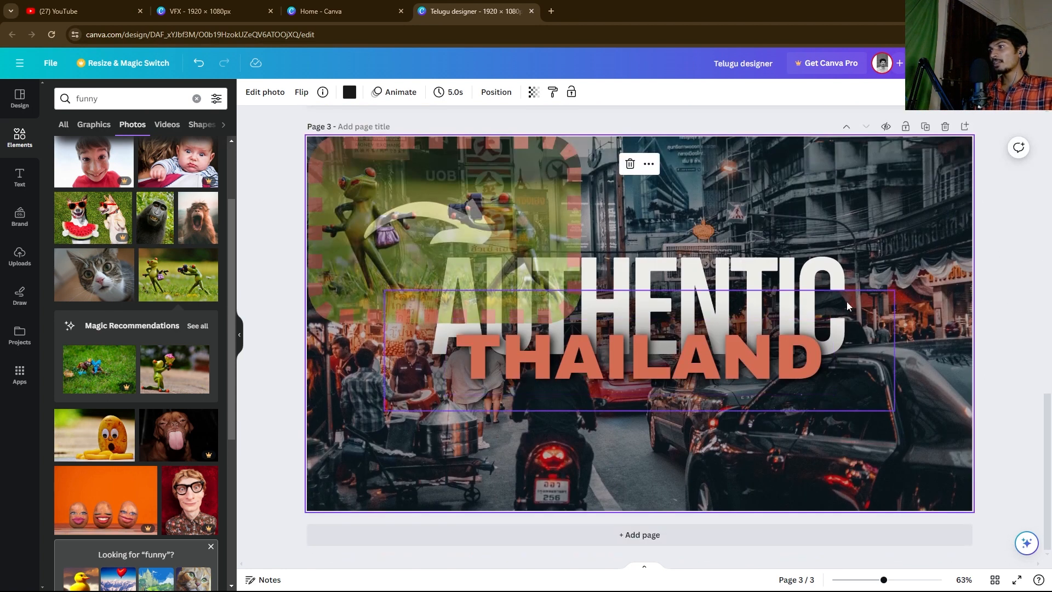
pyautogui.click(946, 127)
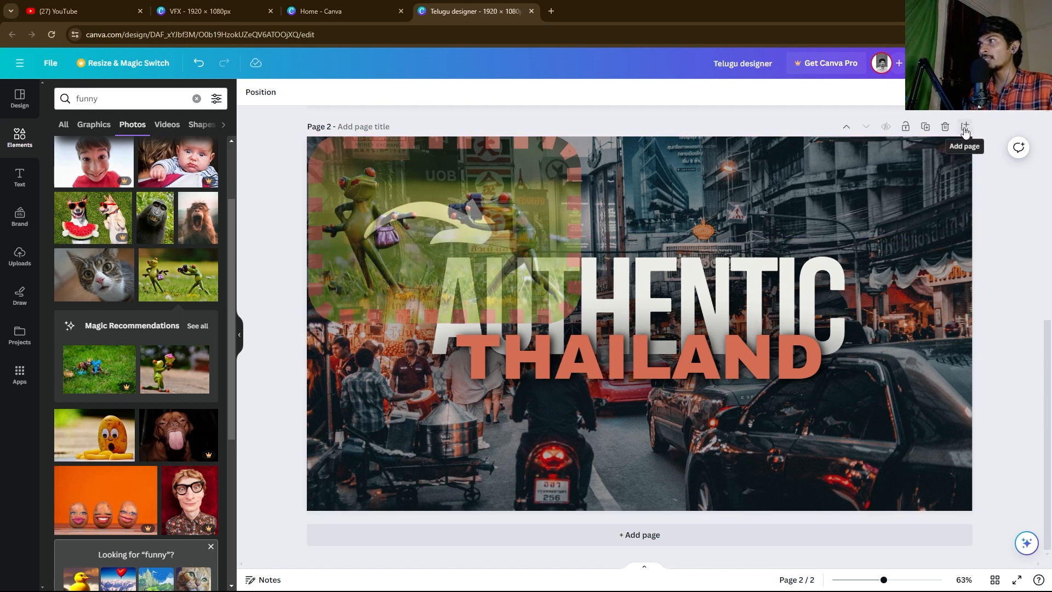
# Step: Add a blank dark page after Page 2, then return to Page 1's Telugu designer text
pyautogui.click(965, 128)
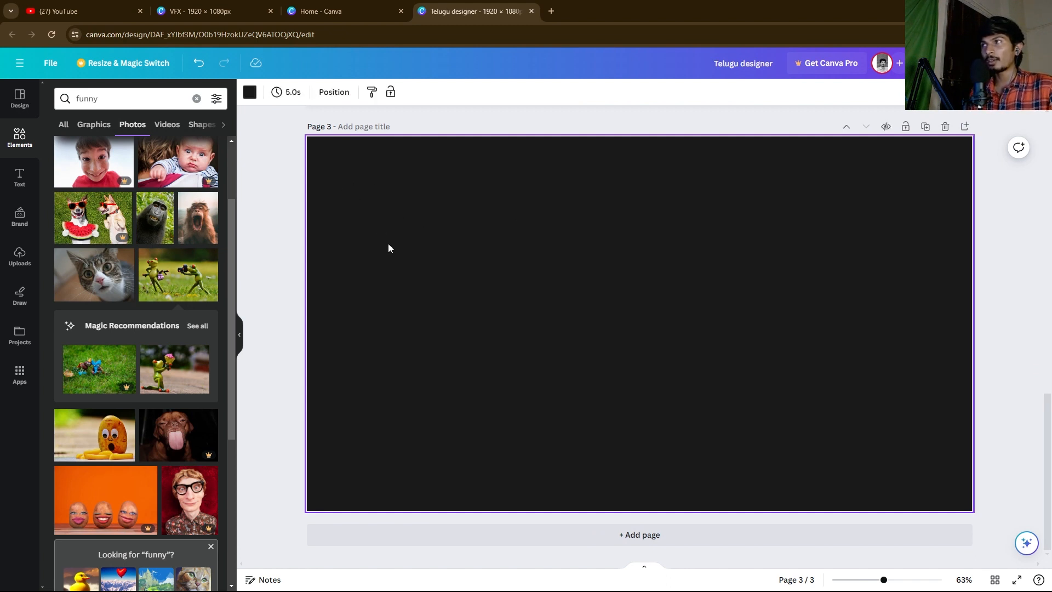
pyautogui.click(1005, 190)
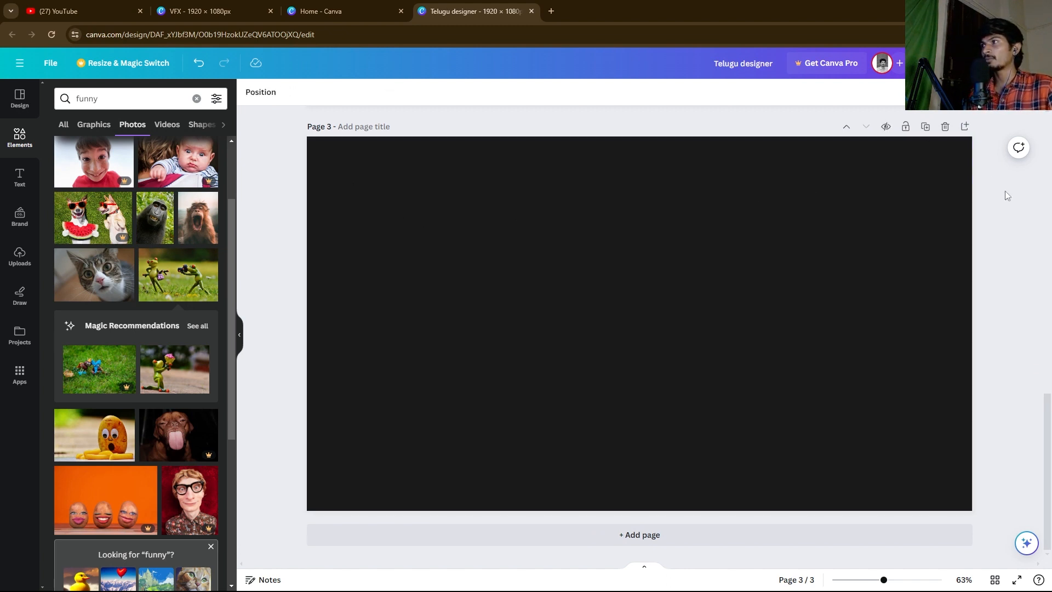
pyautogui.scroll(1, 879, 230)
pyautogui.scroll(6, 857, 325)
pyautogui.scroll(-6, 789, 269)
pyautogui.scroll(10, 849, 252)
pyautogui.scroll(5, 603, 187)
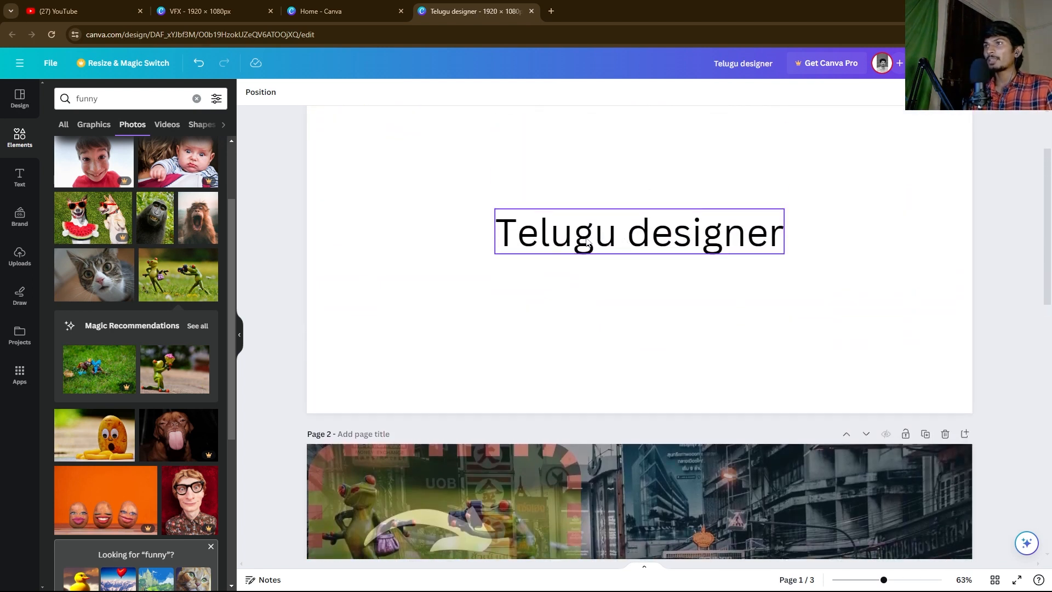
pyautogui.click(557, 337)
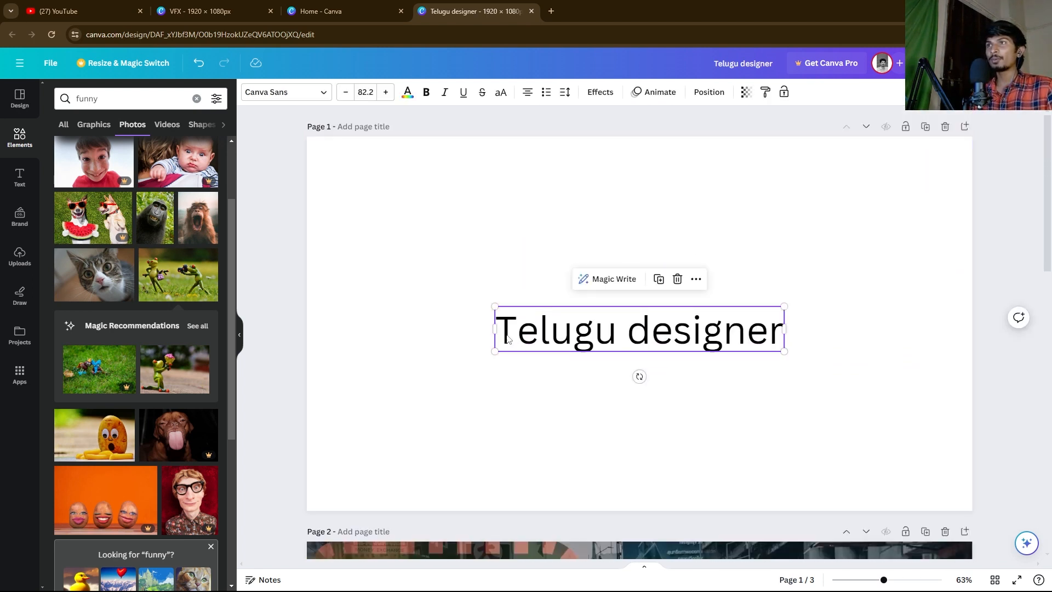
# Step: Change the Telugu designer heading's font to Anton from the full font list
pyautogui.click(491, 245)
pyautogui.click(553, 329)
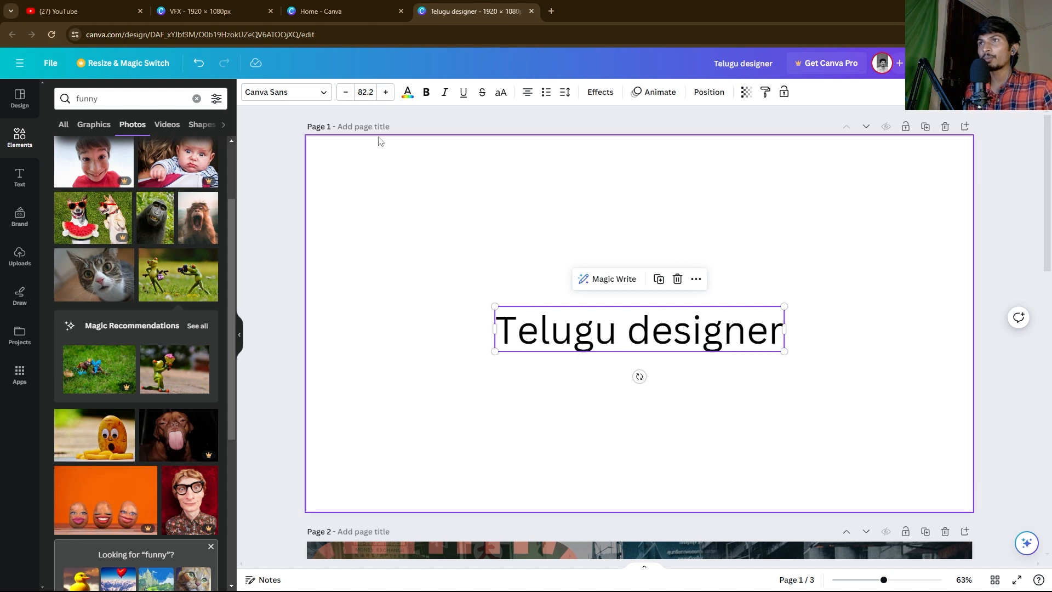
pyautogui.click(312, 93)
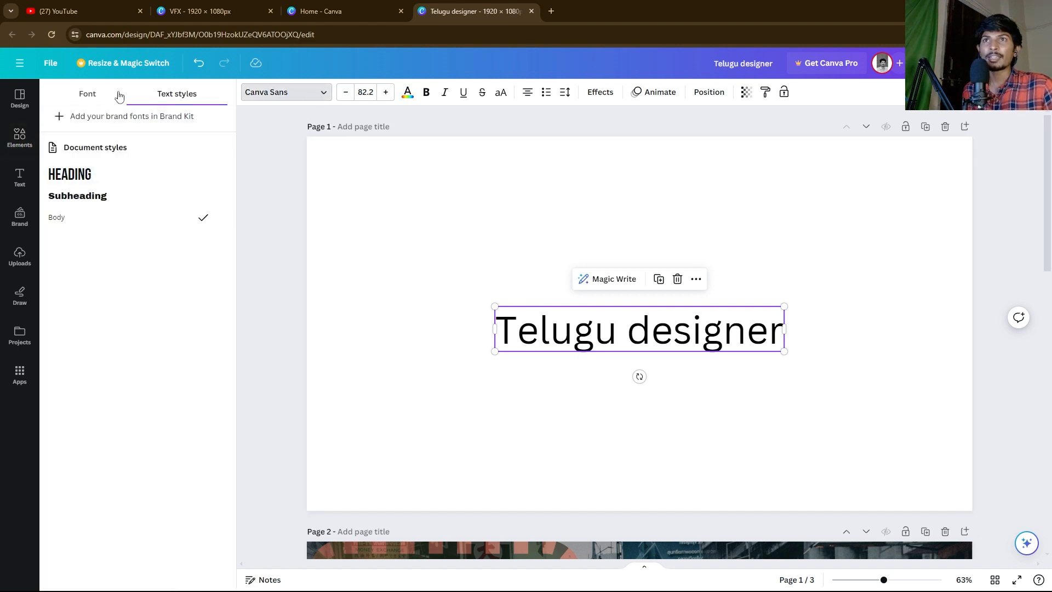
pyautogui.click(83, 96)
pyautogui.scroll(-3, 112, 427)
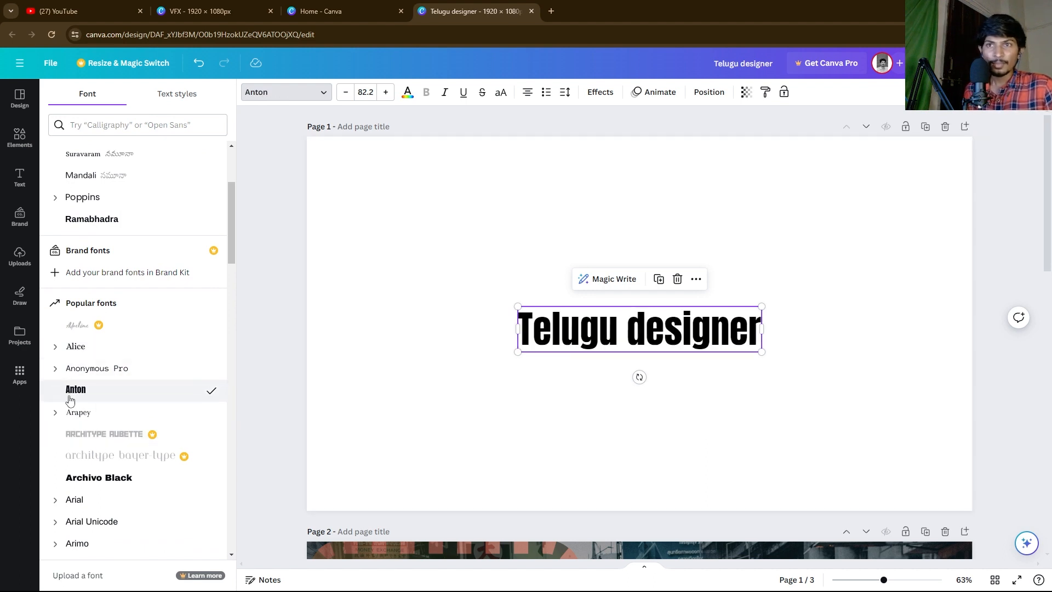
pyautogui.click(454, 338)
pyautogui.click(527, 310)
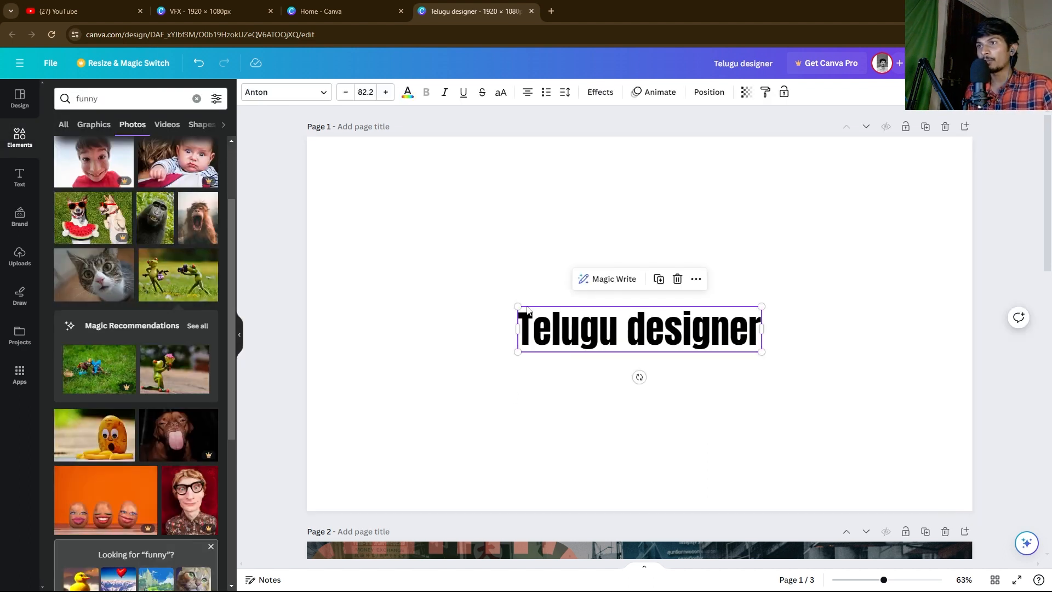
# Step: Enlarge the heading by its corner handle and centre it horizontally on the page
pyautogui.moveTo(516, 305); pyautogui.dragTo(331, 168)
pyautogui.moveTo(489, 316); pyautogui.dragTo(570, 335)
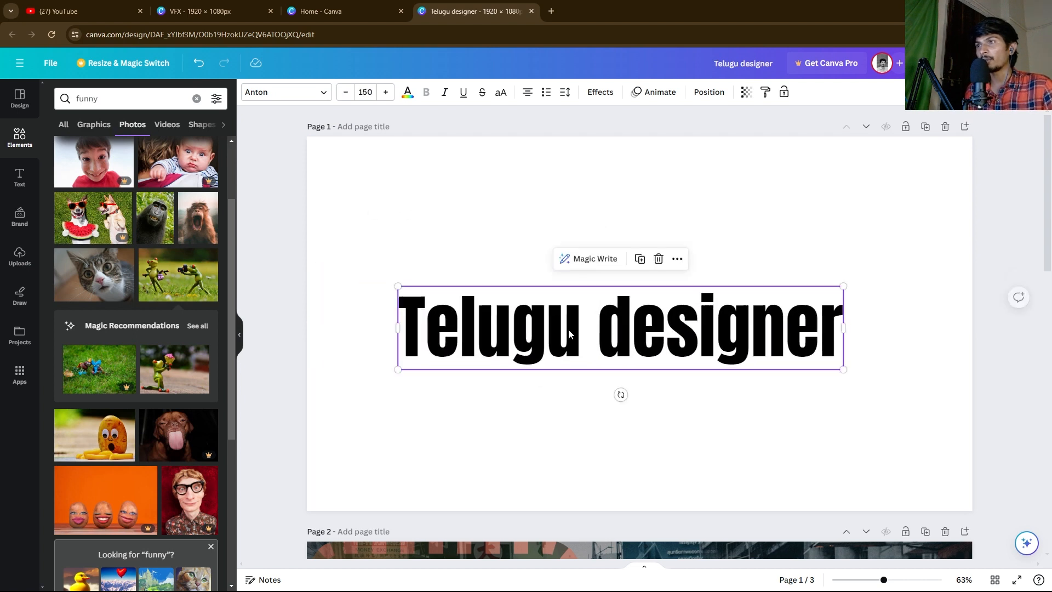
pyautogui.rightClick(570, 336)
pyautogui.moveTo(630, 422)
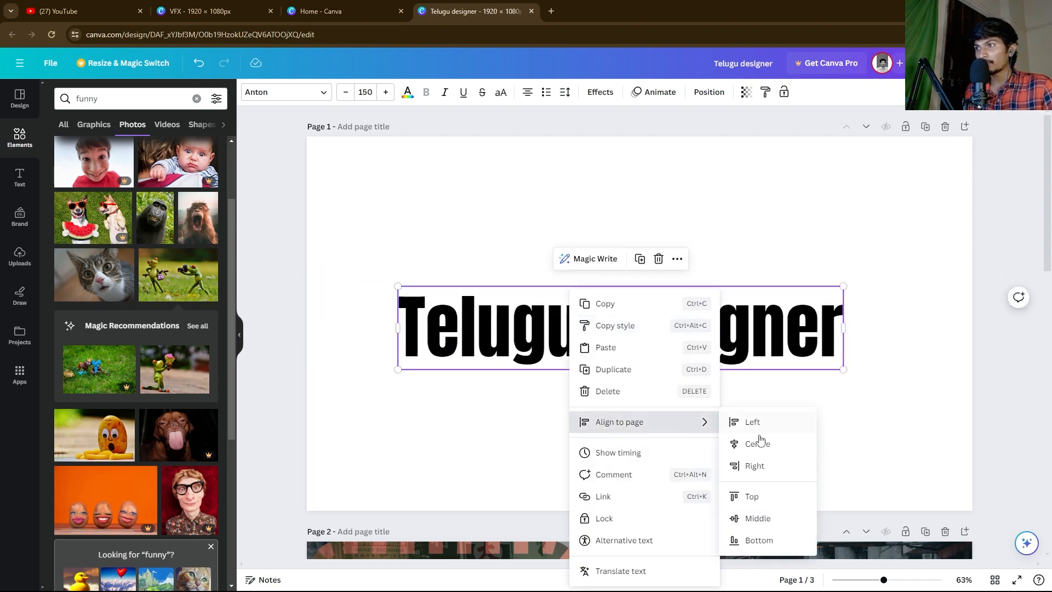
pyautogui.click(749, 440)
pyautogui.click(543, 408)
pyautogui.click(509, 329)
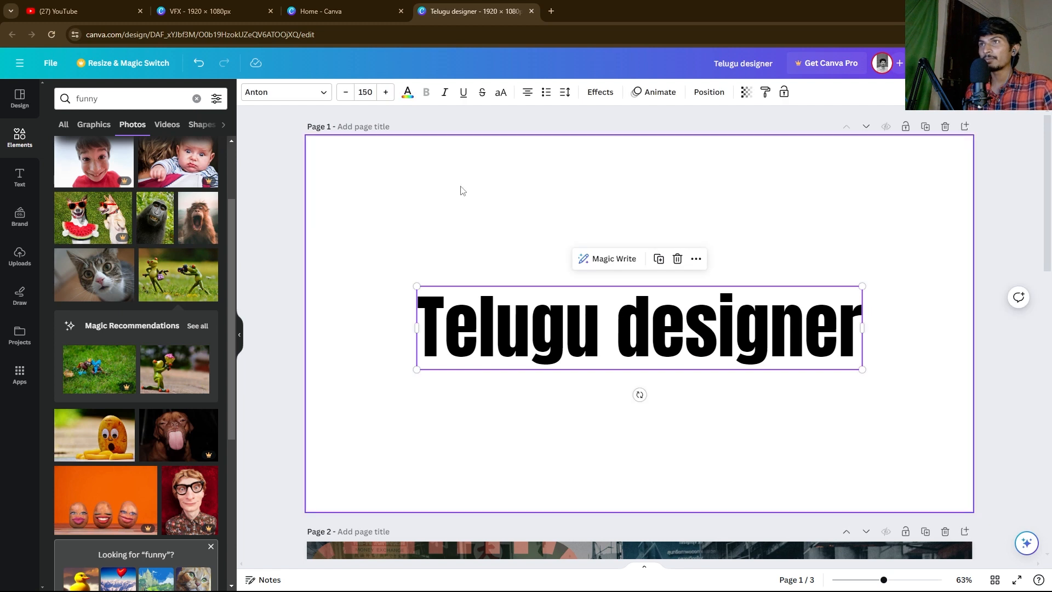
# Step: Set the heading's text alignment to justified
pyautogui.click(525, 99)
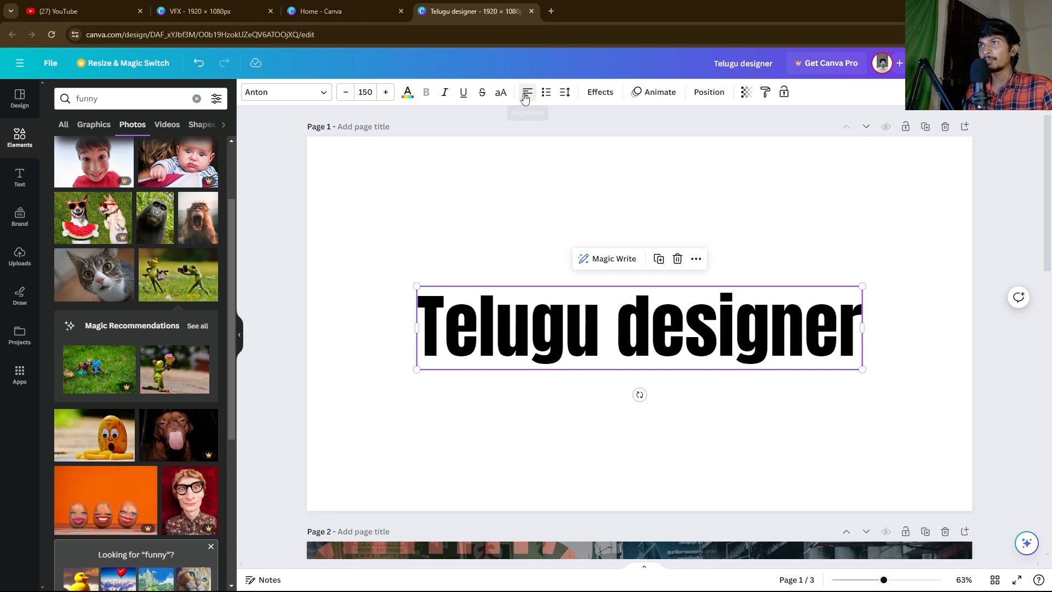
pyautogui.click(528, 99)
pyautogui.click(520, 241)
pyautogui.click(529, 326)
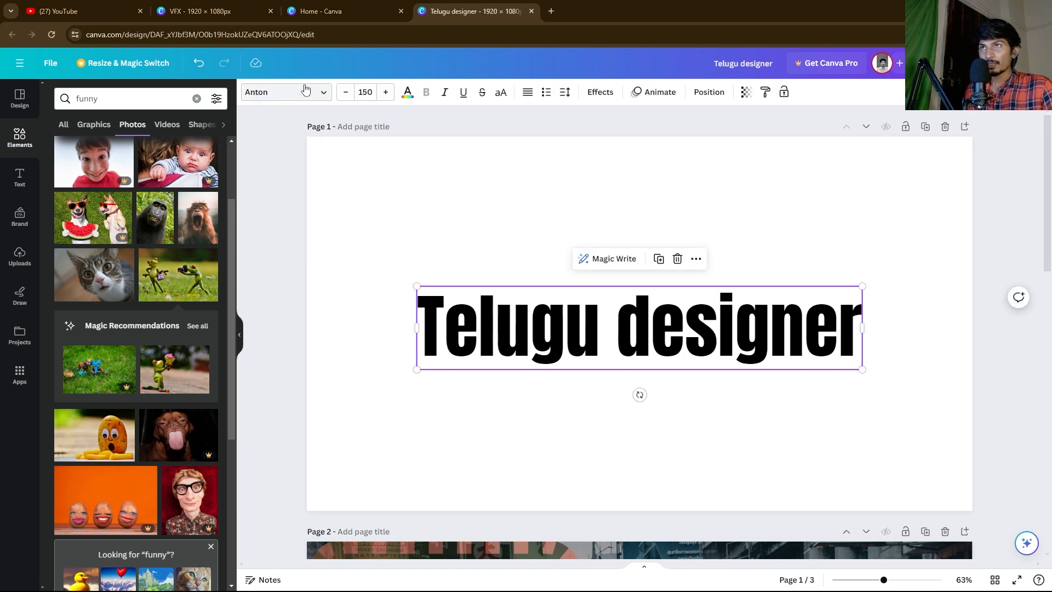
# Step: Set the heading's font size to 160 and make it italic
pyautogui.click(385, 92)
pyautogui.click(384, 92)
pyautogui.click(385, 92)
pyautogui.click(385, 92)
pyautogui.moveTo(415, 286)
pyautogui.mouseDown()
pyautogui.moveTo(276, 110)
pyautogui.moveTo(385, 197)
pyautogui.moveTo(424, 269)
pyautogui.moveTo(408, 246)
pyautogui.moveTo(435, 244)
pyautogui.moveTo(434, 270)
pyautogui.moveTo(423, 266)
pyautogui.mouseUp()
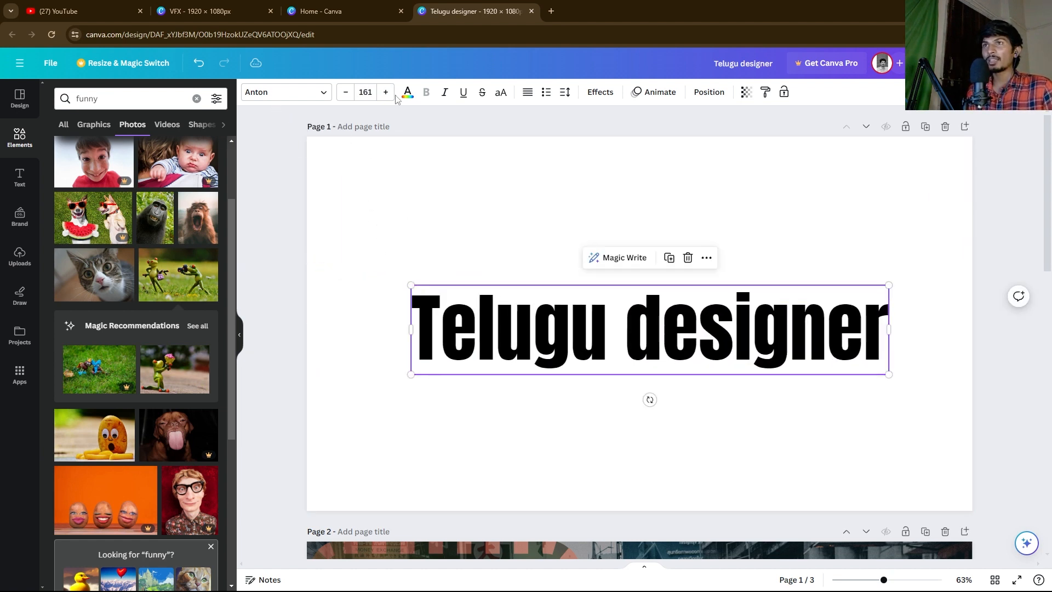
pyautogui.click(386, 93)
pyautogui.click(347, 96)
pyautogui.click(348, 97)
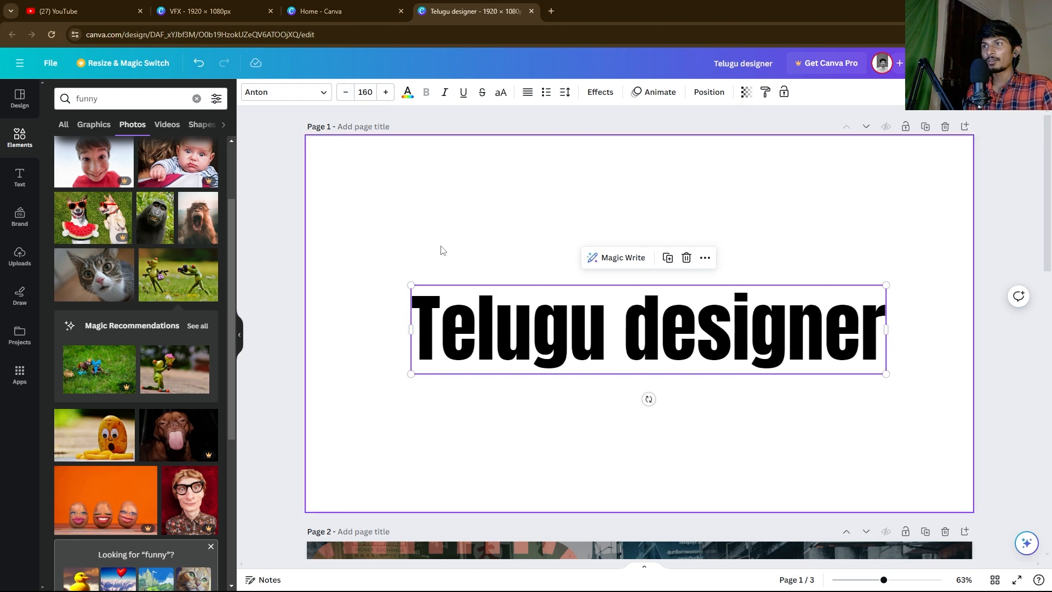
pyautogui.click(445, 100)
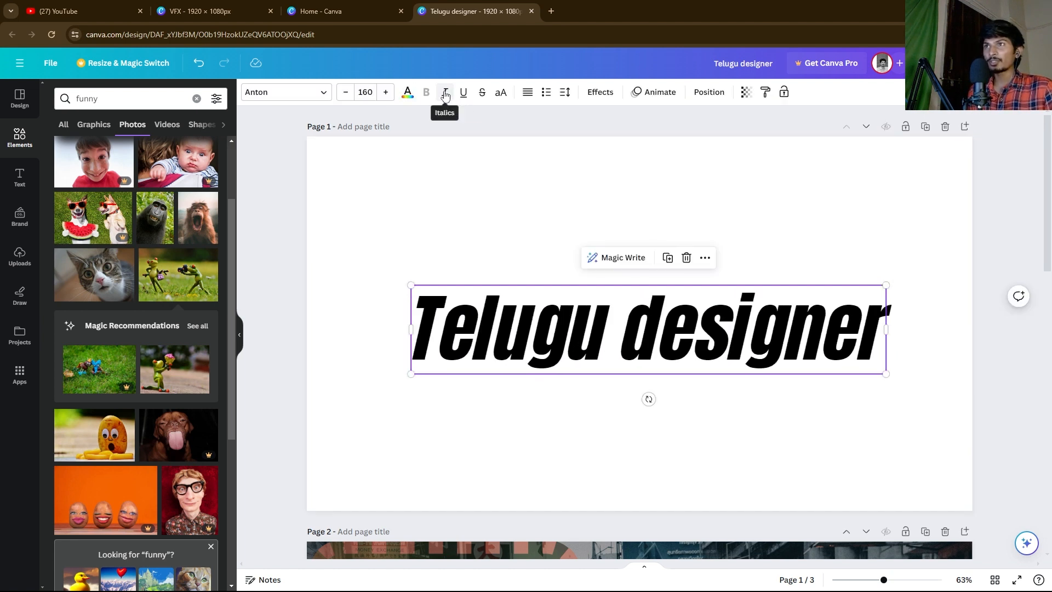
# Step: Try underline and strikethrough, remove both, then switch the heading to upper case TELUGU DESIGNER
pyautogui.click(464, 93)
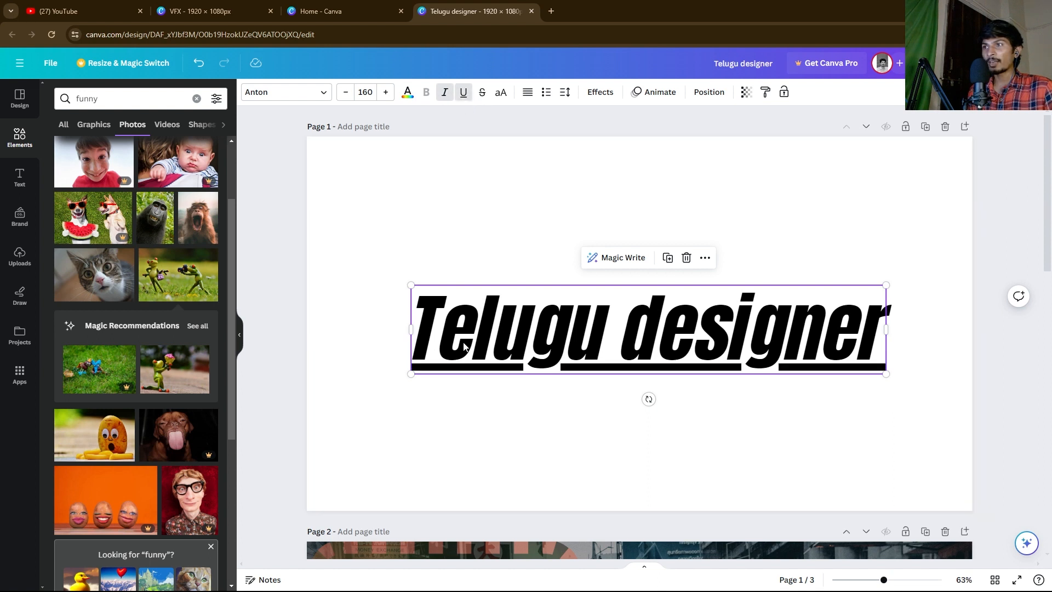
pyautogui.click(464, 93)
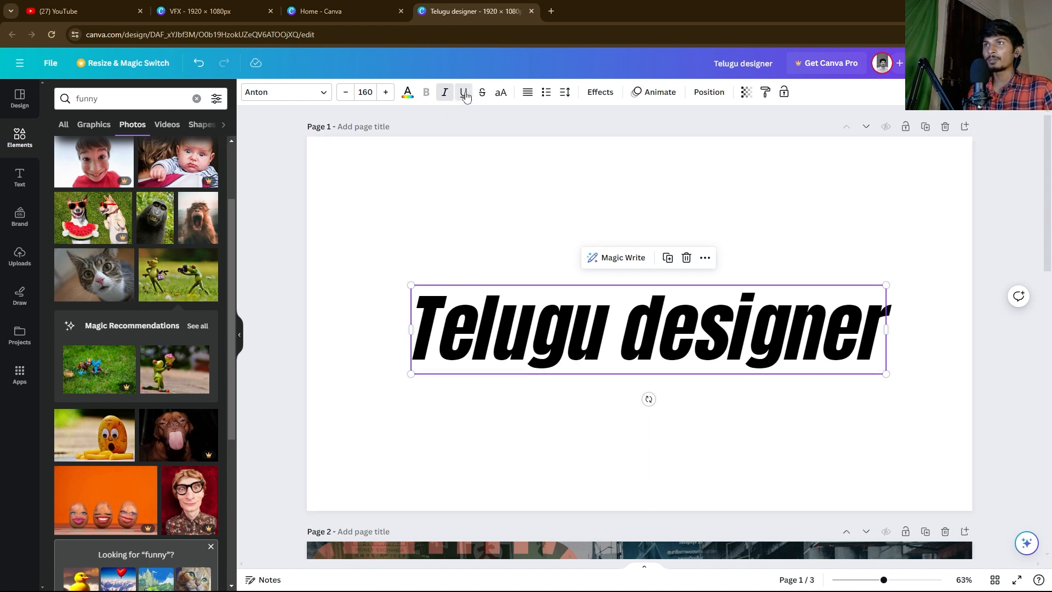
pyautogui.click(482, 94)
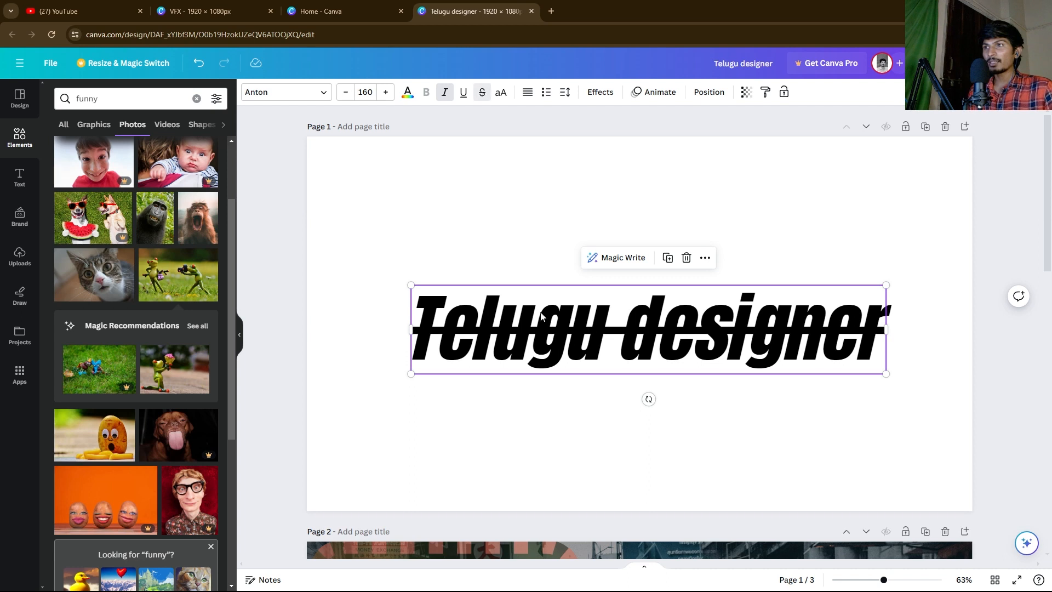
pyautogui.click(482, 93)
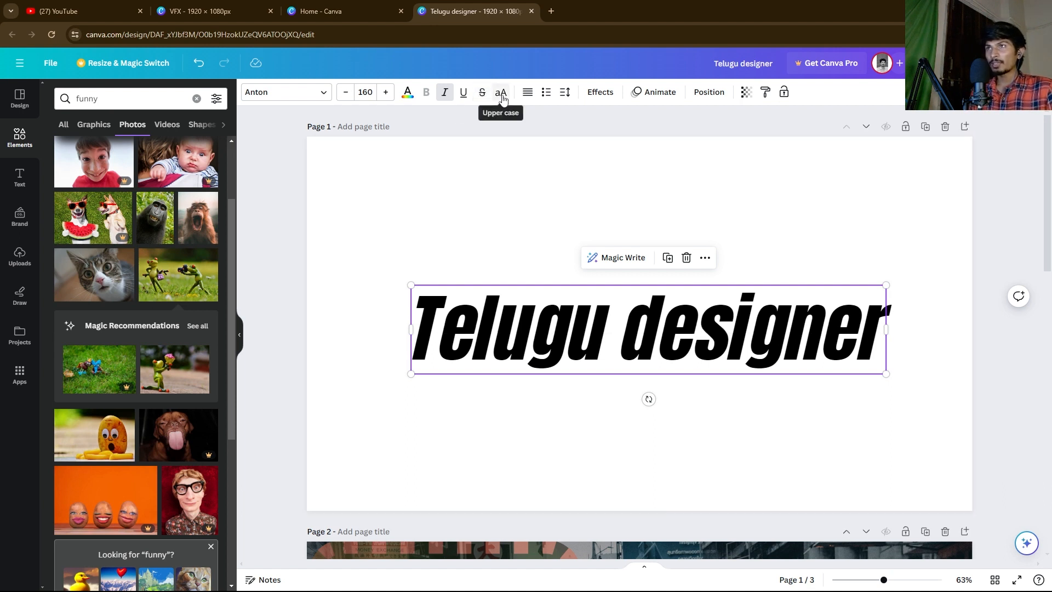
pyautogui.click(501, 93)
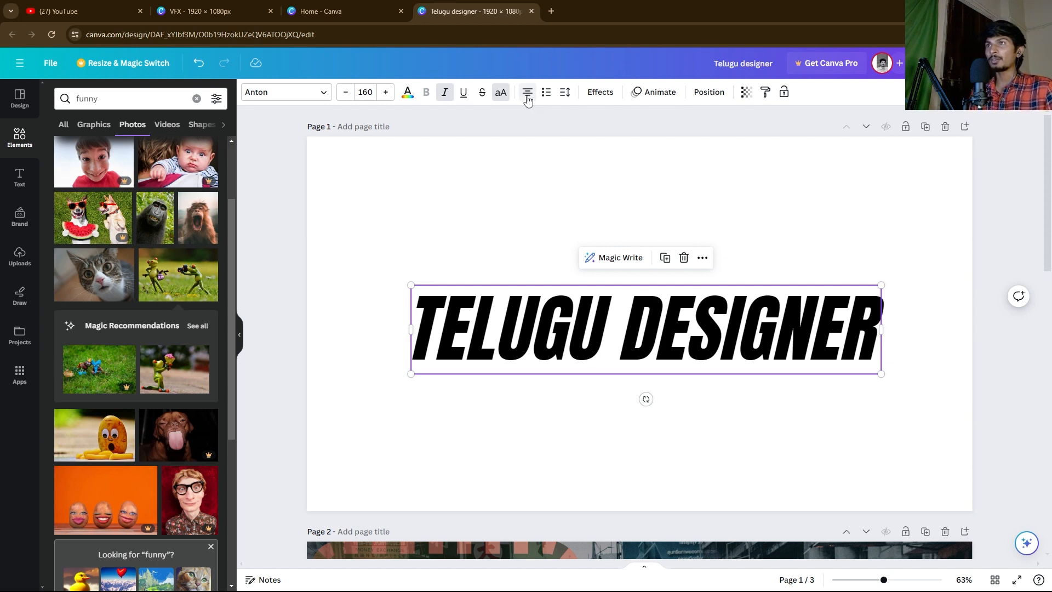
# Step: Cycle the heading through bullet and numbered list styles, ending with no list marker
pyautogui.click(516, 236)
pyautogui.click(522, 301)
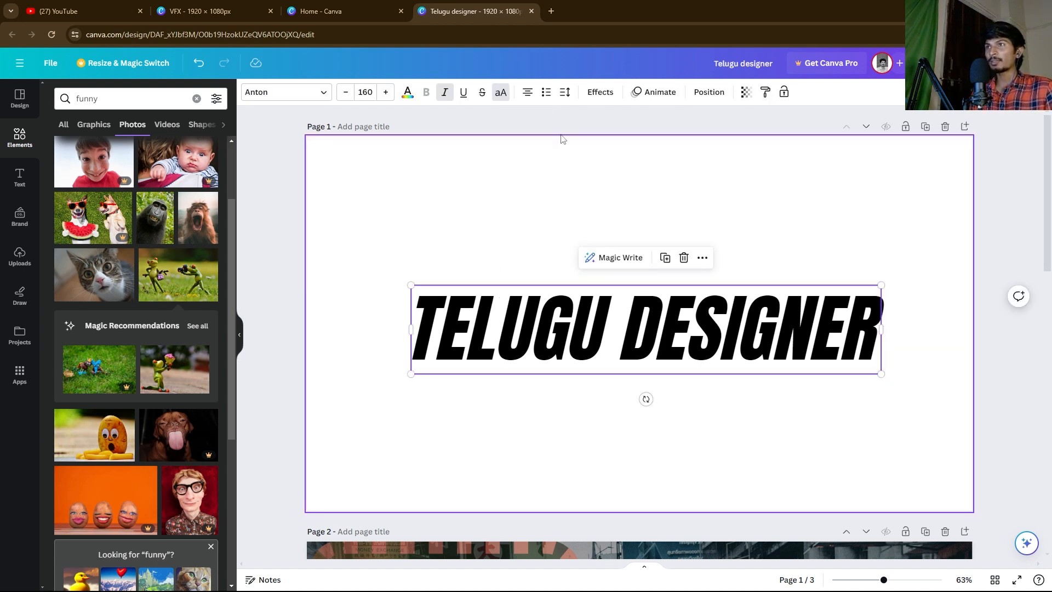
pyautogui.click(547, 92)
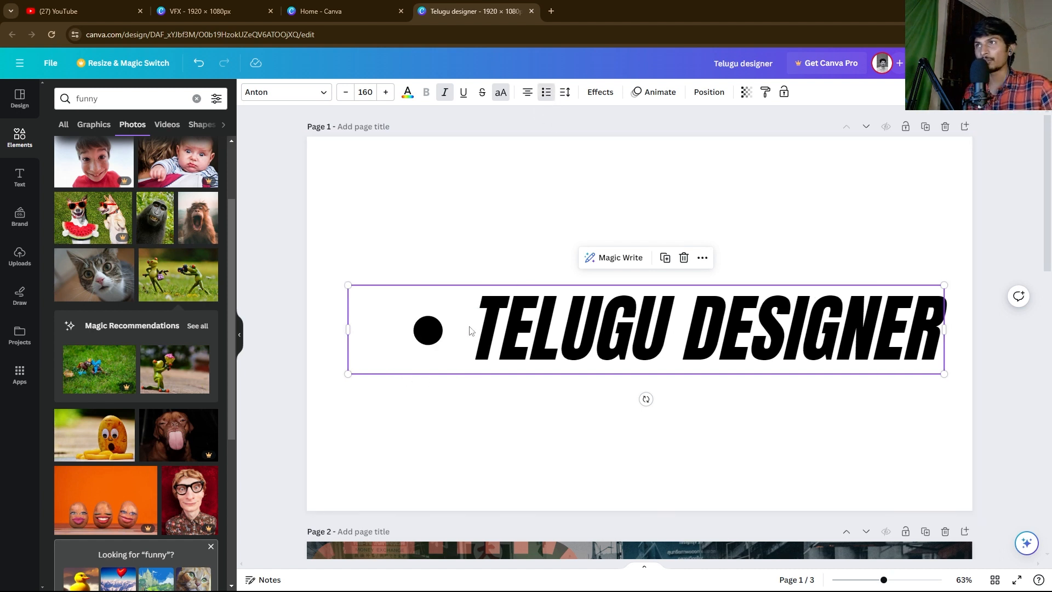
pyautogui.click(546, 94)
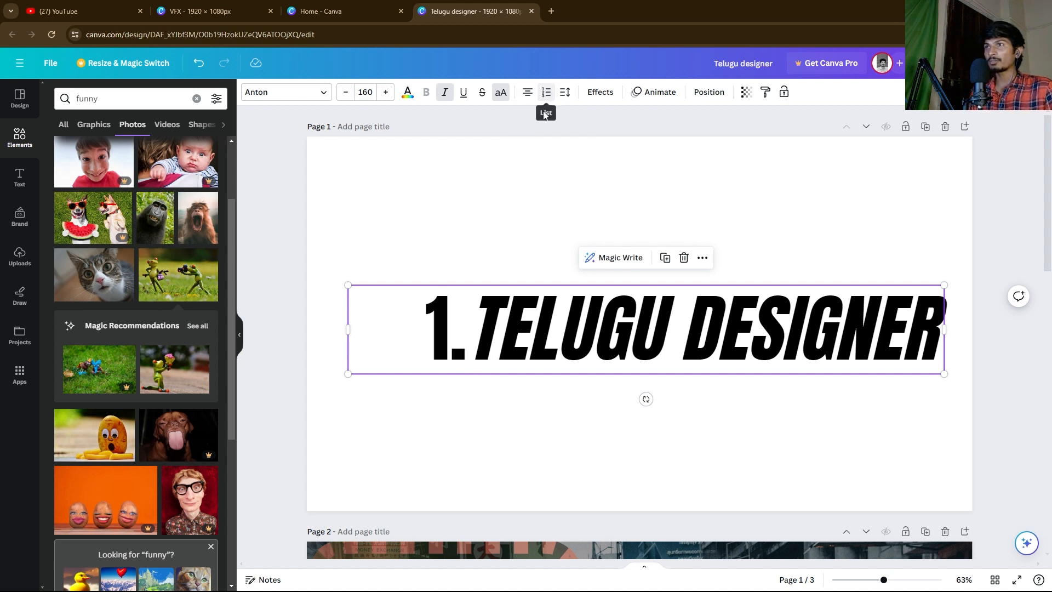
pyautogui.click(546, 94)
pyautogui.click(546, 94)
pyautogui.click(546, 94)
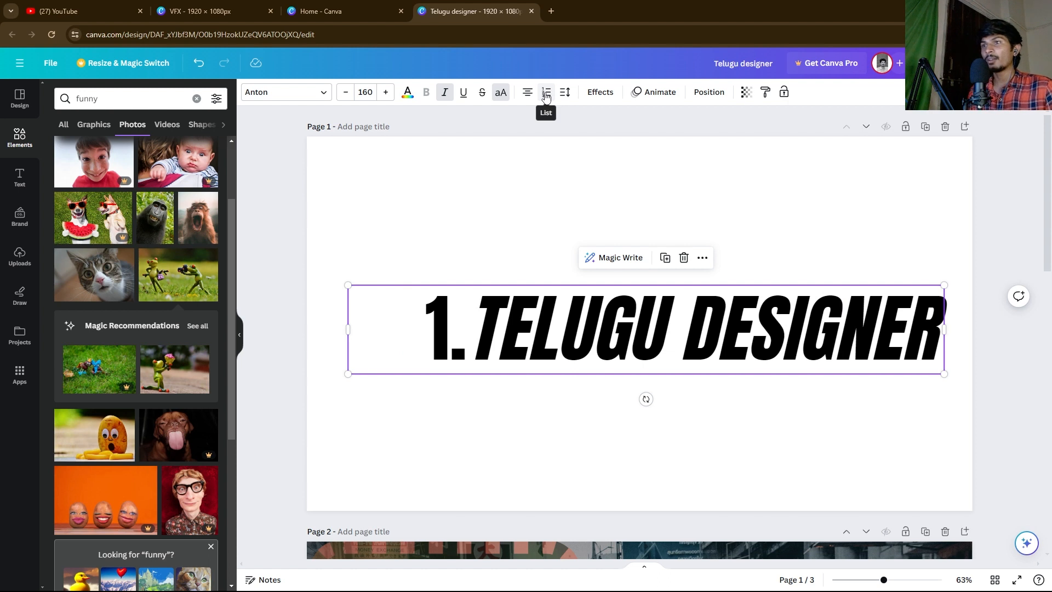
pyautogui.click(546, 94)
# Step: Bring up the heading's letter and line spacing settings
pyautogui.click(530, 206)
pyautogui.click(532, 325)
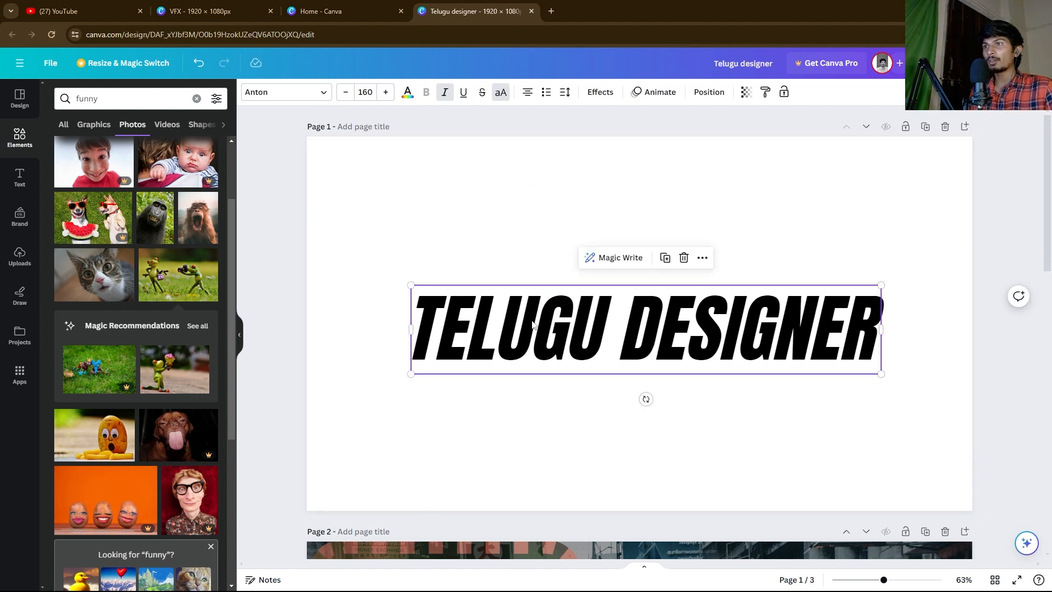
pyautogui.click(566, 94)
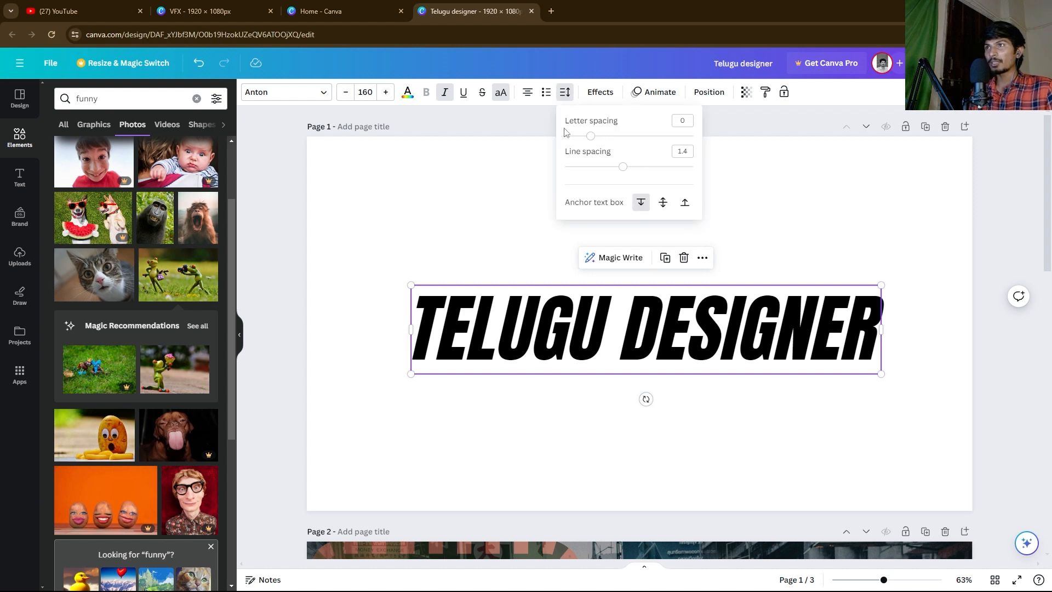
# Step: Set letter spacing to 124 and line spacing to 1.22, then place the cursor after DESIGNER
pyautogui.moveTo(595, 136)
pyautogui.mouseDown()
pyautogui.moveTo(612, 135)
pyautogui.moveTo(614, 146)
pyautogui.moveTo(595, 147)
pyautogui.moveTo(605, 137)
pyautogui.mouseUp()
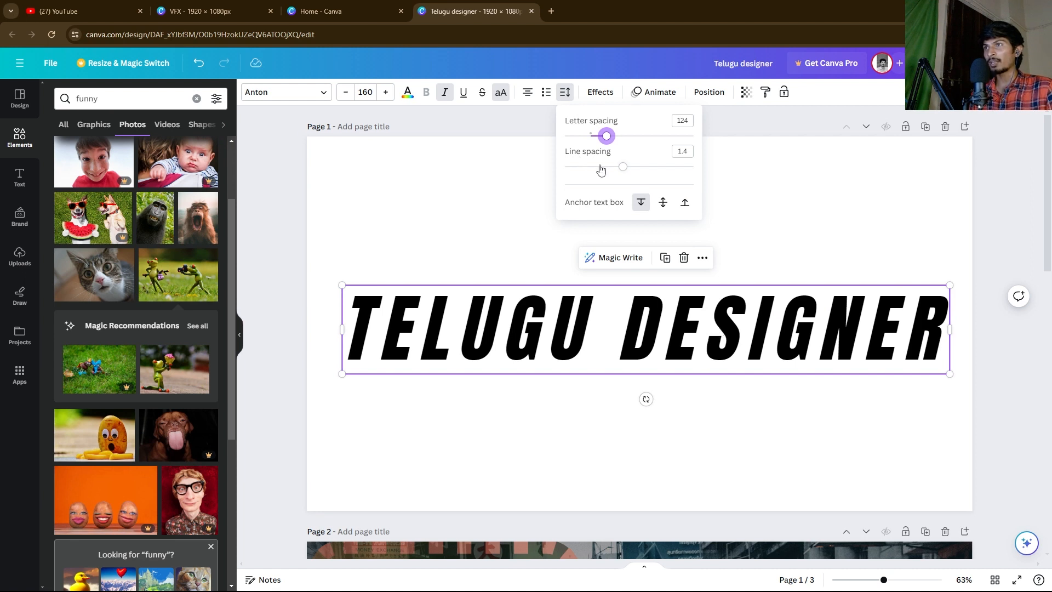
pyautogui.moveTo(606, 144); pyautogui.dragTo(607, 138)
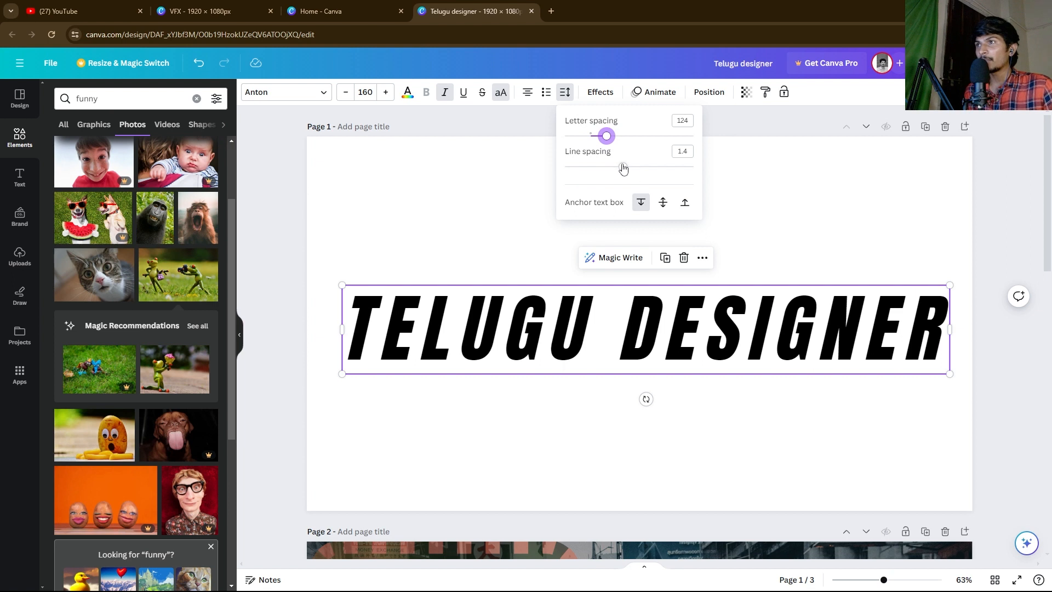
pyautogui.moveTo(622, 167)
pyautogui.mouseDown()
pyautogui.moveTo(573, 168)
pyautogui.moveTo(659, 171)
pyautogui.moveTo(611, 169)
pyautogui.mouseUp()
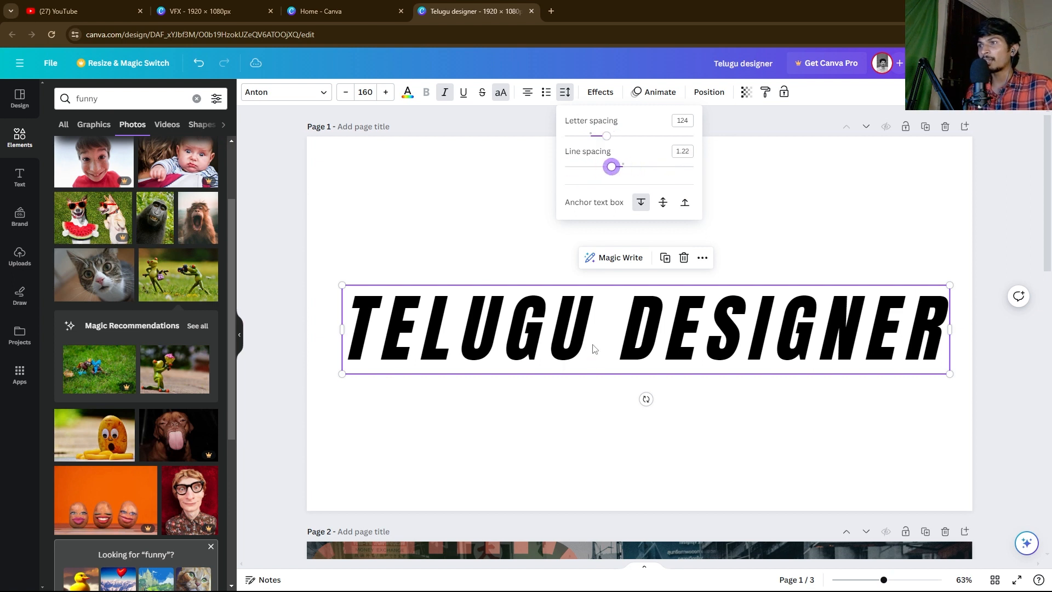
pyautogui.click(577, 418)
pyautogui.doubleClick(559, 333)
pyautogui.hotkey('ctrl', 'c')
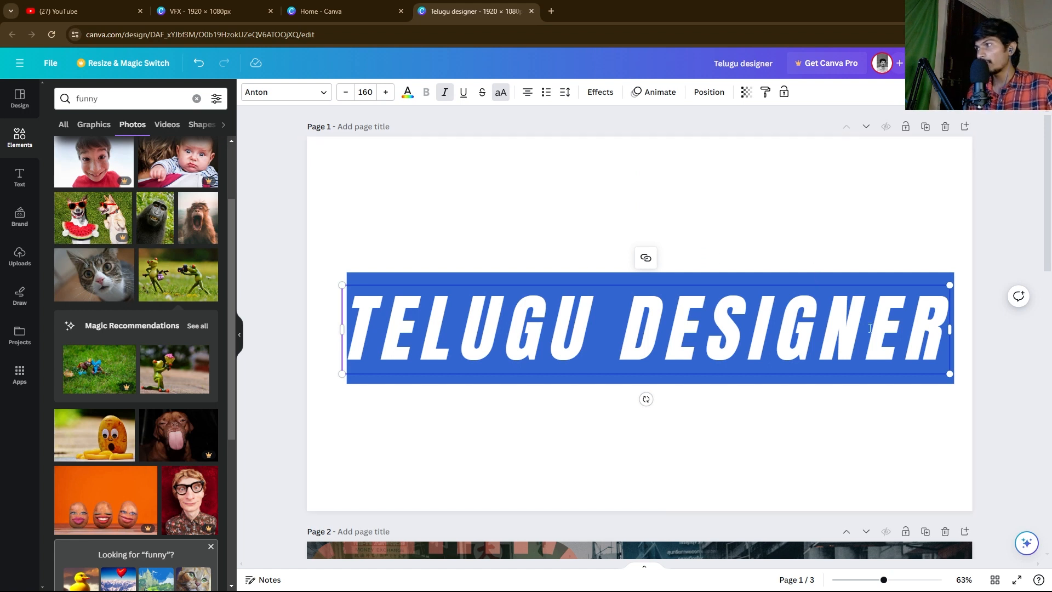
pyautogui.click(939, 333)
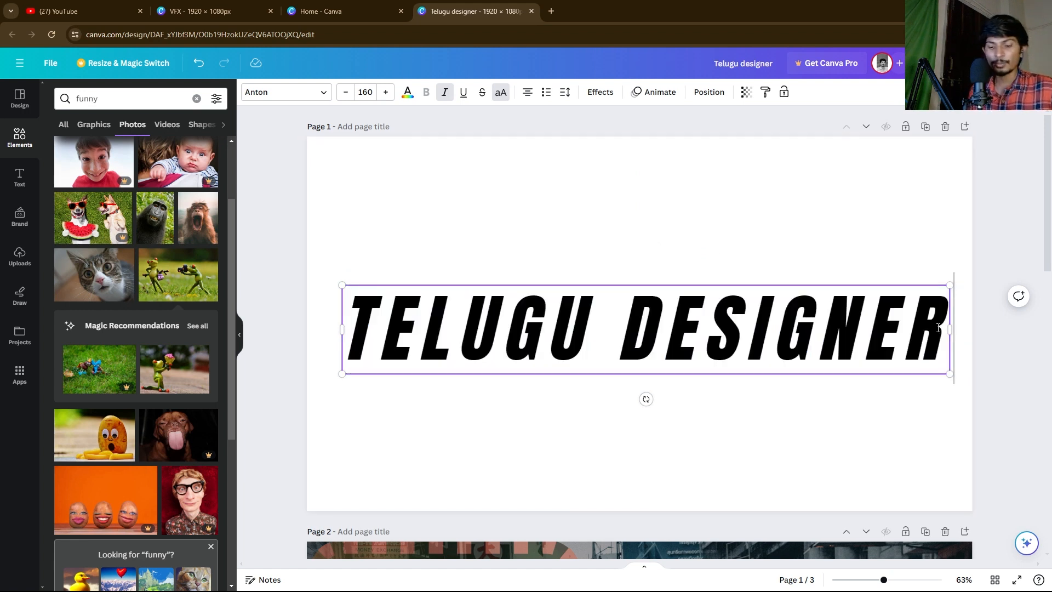
# Step: Paste a second TELUGU DESIGNER, shrink the text to size 108, and break it onto two lines
pyautogui.hotkey('ctrl', 'v')
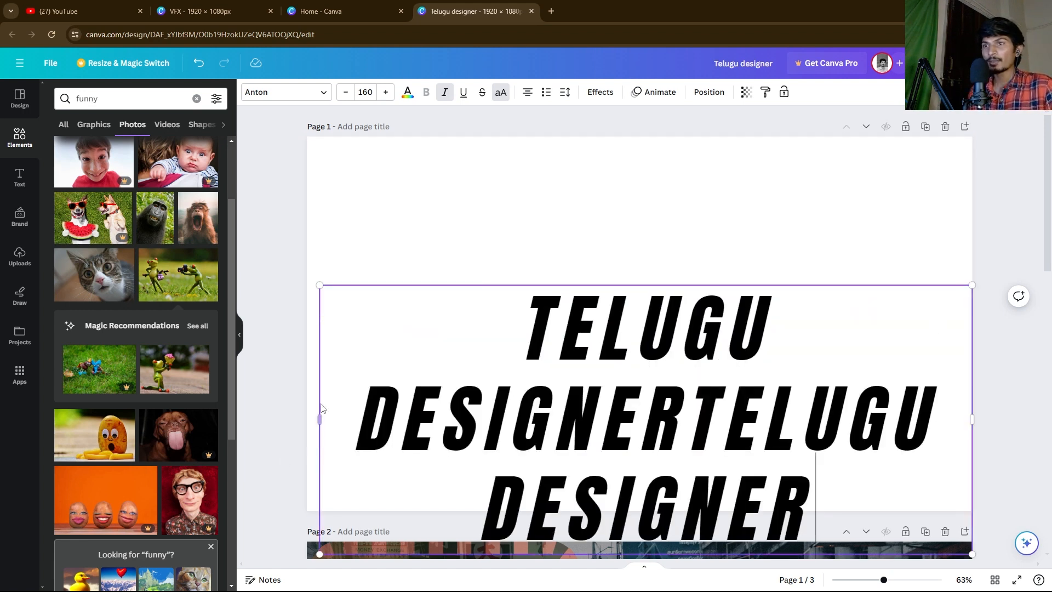
pyautogui.click(254, 274)
pyautogui.click(420, 344)
pyautogui.moveTo(319, 284); pyautogui.dragTo(533, 373)
pyautogui.moveTo(524, 459); pyautogui.dragTo(363, 430)
pyautogui.doubleClick(793, 392)
pyautogui.click(792, 391)
pyautogui.click(792, 390)
pyautogui.press('Return')
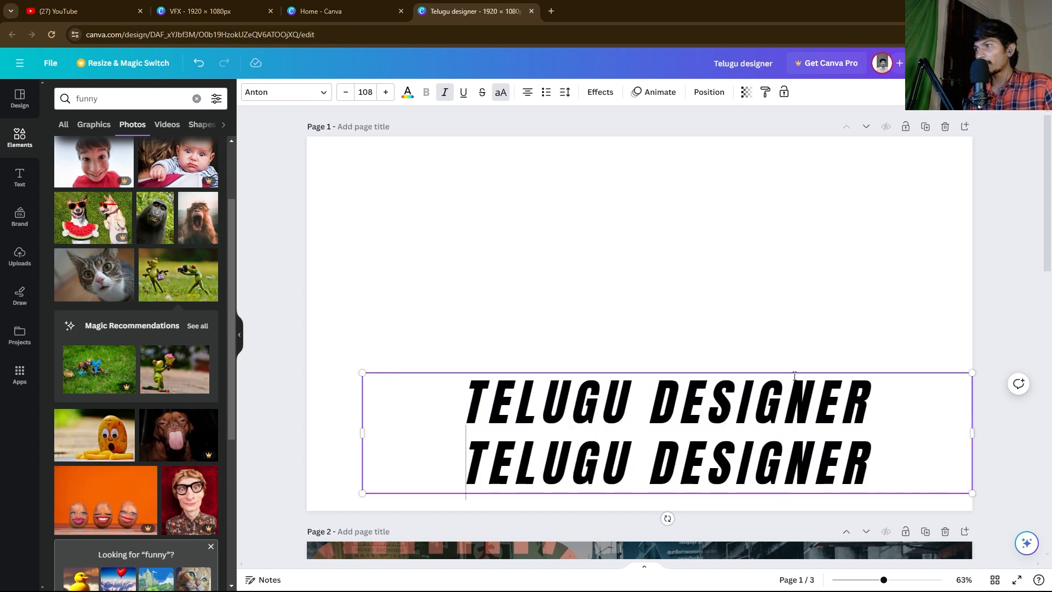
# Step: Align the two-line text box to the page centre and middle
pyautogui.click(364, 342)
pyautogui.click(609, 397)
pyautogui.rightClick(608, 398)
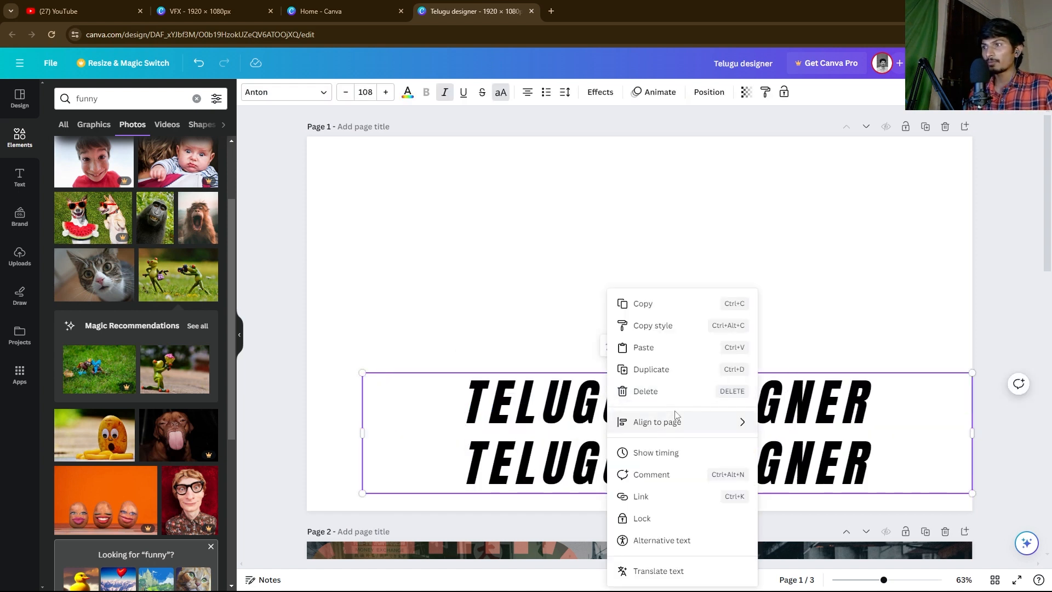
pyautogui.moveTo(656, 421)
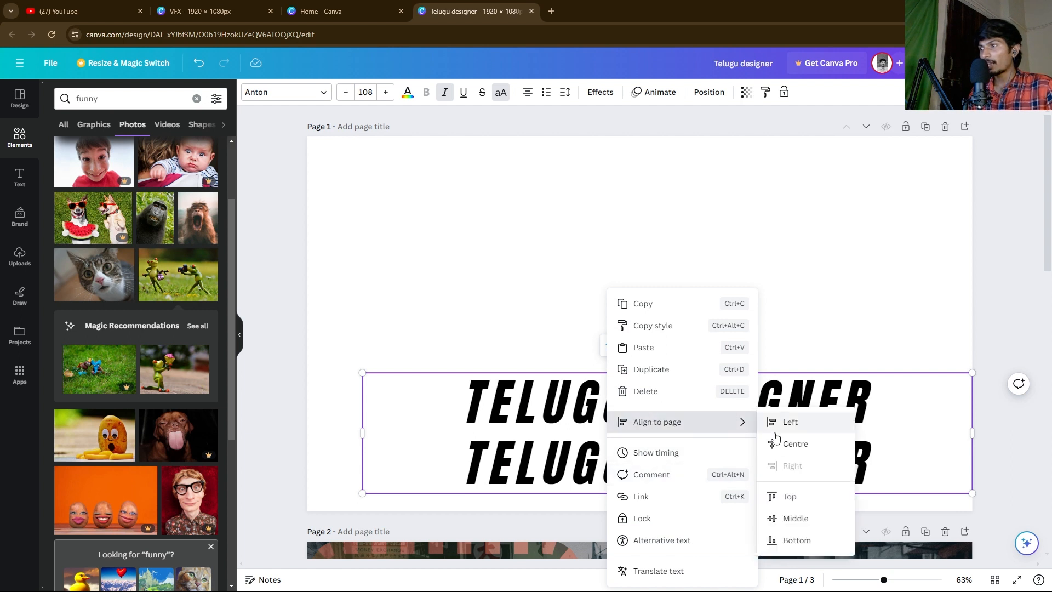
pyautogui.click(772, 441)
pyautogui.rightClick(660, 405)
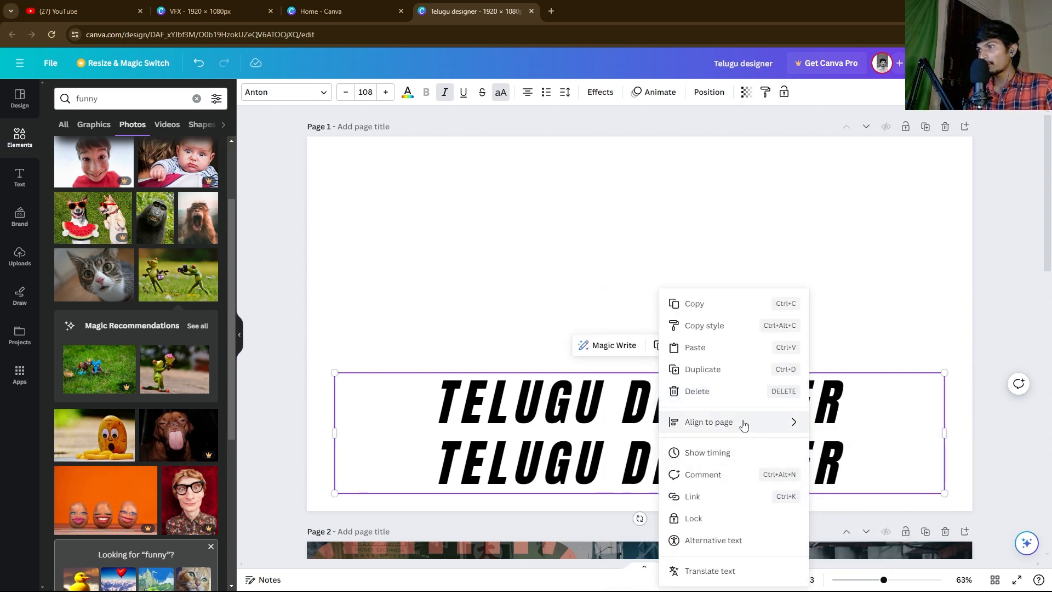
pyautogui.moveTo(753, 428)
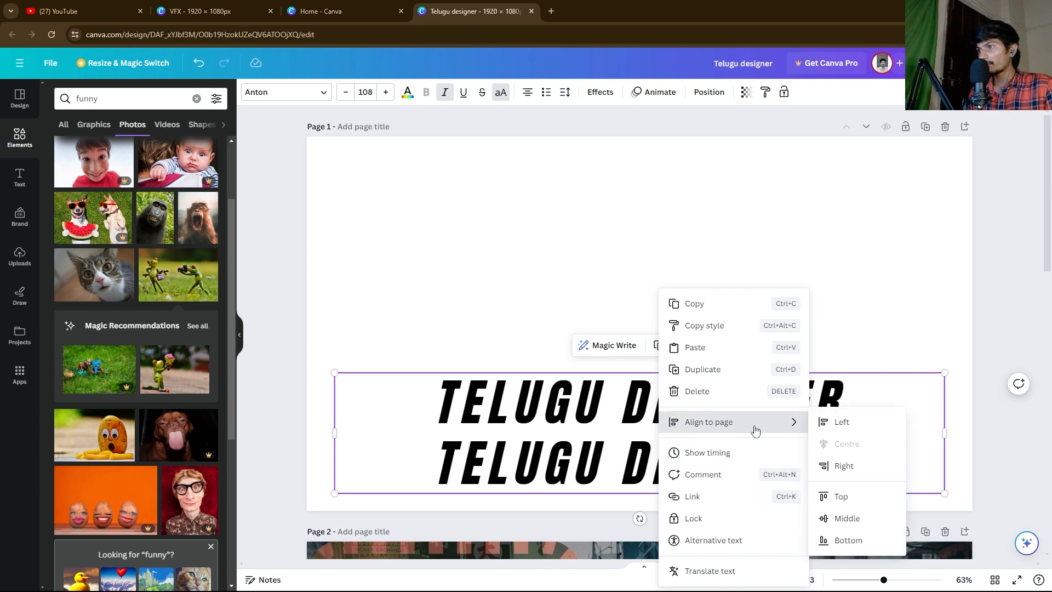
pyautogui.click(839, 518)
pyautogui.click(506, 427)
pyautogui.click(497, 326)
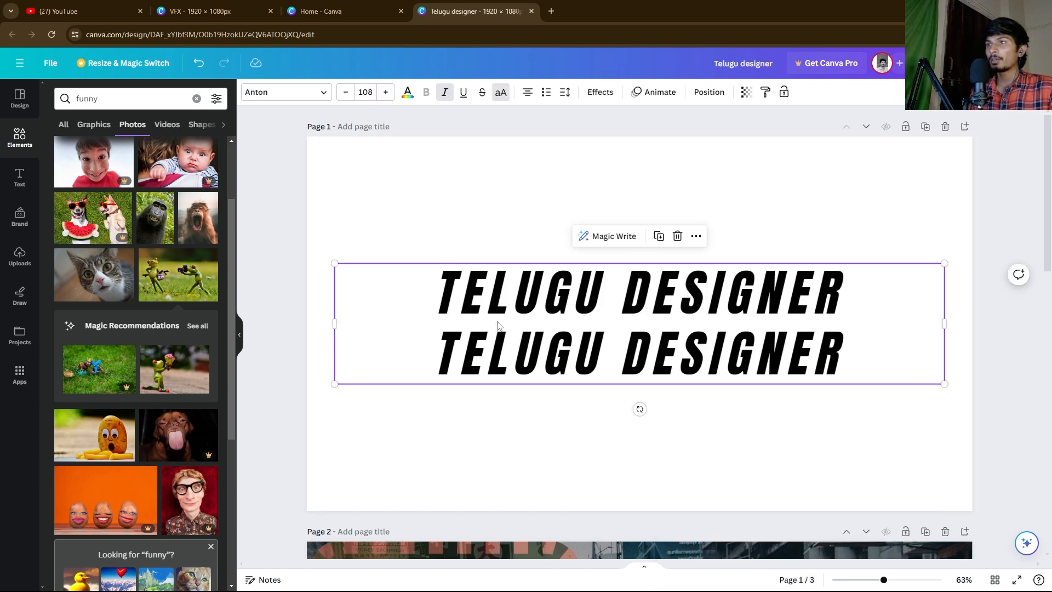
pyautogui.click(566, 92)
# Step: Adjust the line spacing to about 1.51 with the text anchored to the bottom
pyautogui.moveTo(613, 168); pyautogui.dragTo(686, 205)
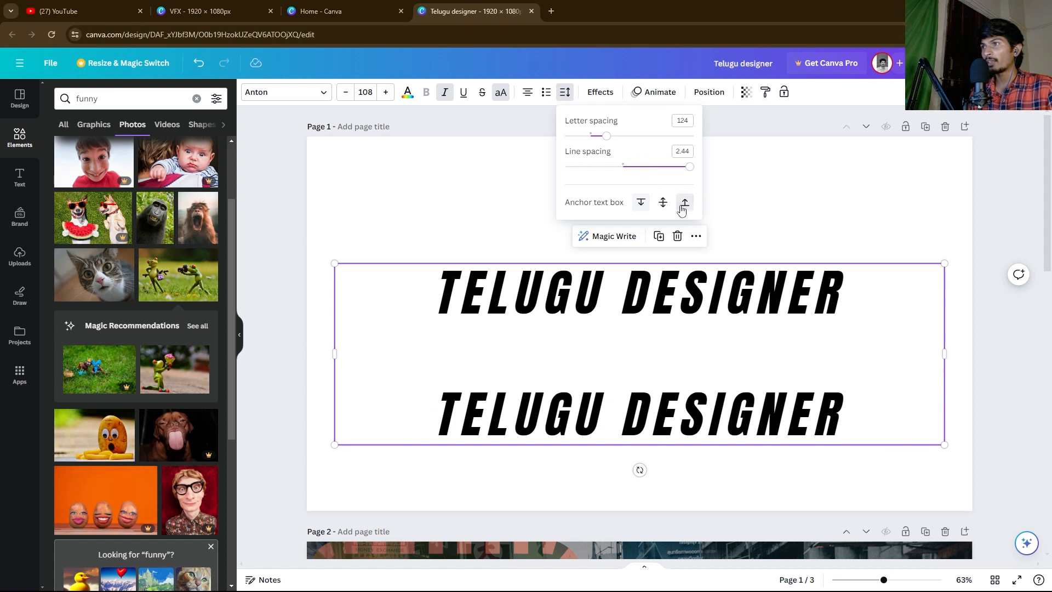
pyautogui.click(641, 206)
pyautogui.click(500, 209)
pyautogui.click(655, 285)
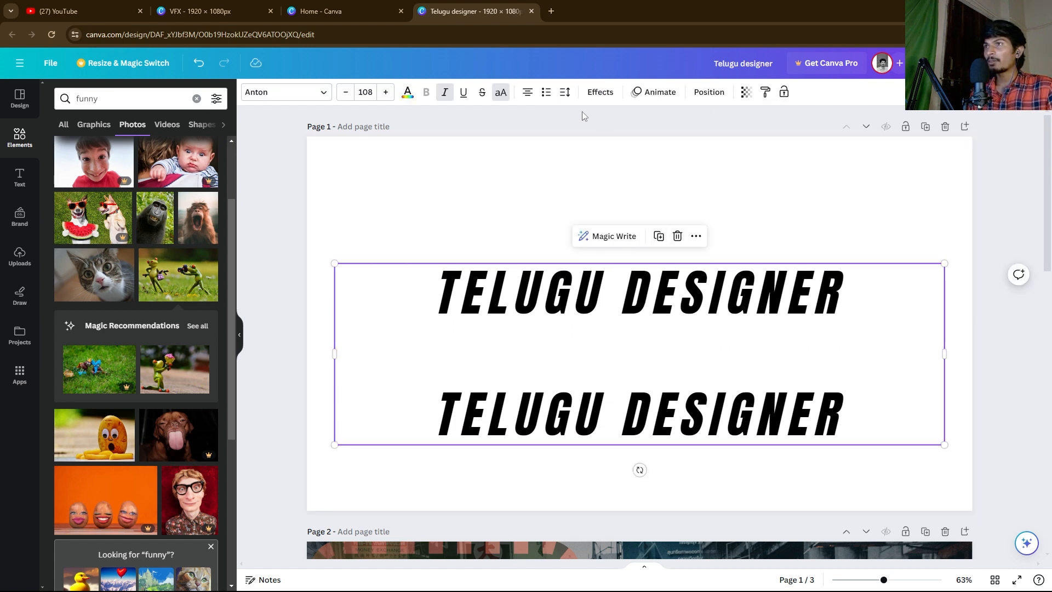
pyautogui.click(564, 93)
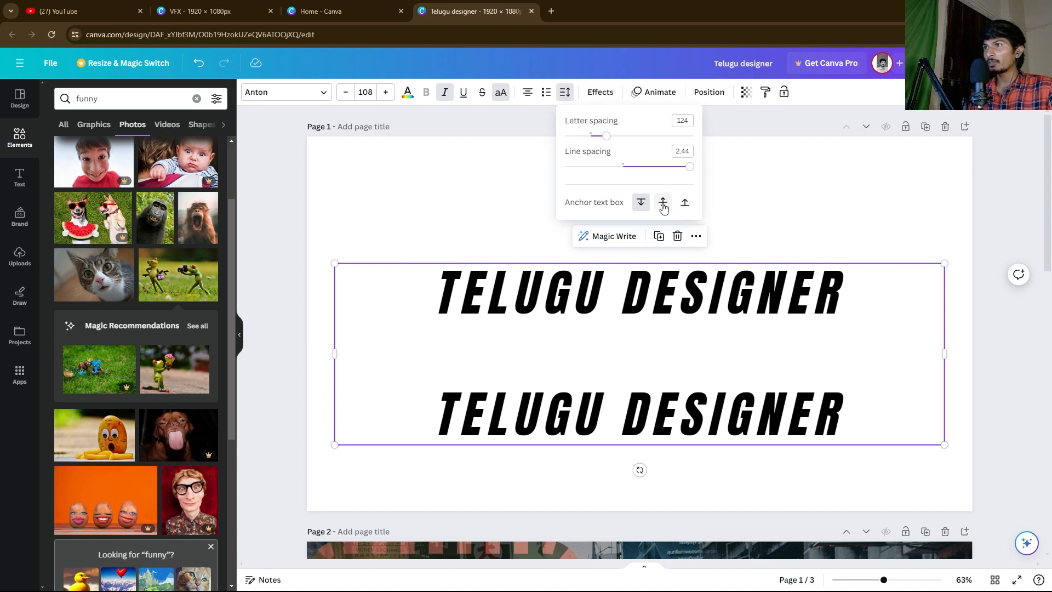
pyautogui.moveTo(689, 171); pyautogui.dragTo(623, 170)
pyautogui.click(684, 204)
pyautogui.moveTo(611, 204); pyautogui.dragTo(648, 207)
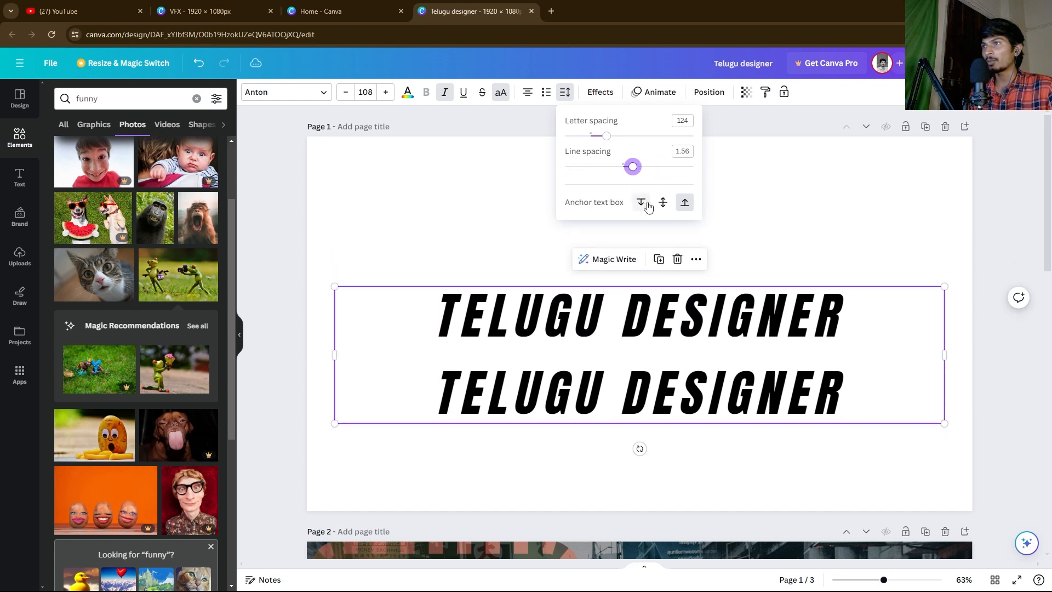
pyautogui.click(470, 234)
# Step: Delete the duplicate second line, leaving a single TELUGU DESIGNER line
pyautogui.click(526, 320)
pyautogui.doubleClick(515, 349)
pyautogui.moveTo(439, 392); pyautogui.dragTo(874, 402)
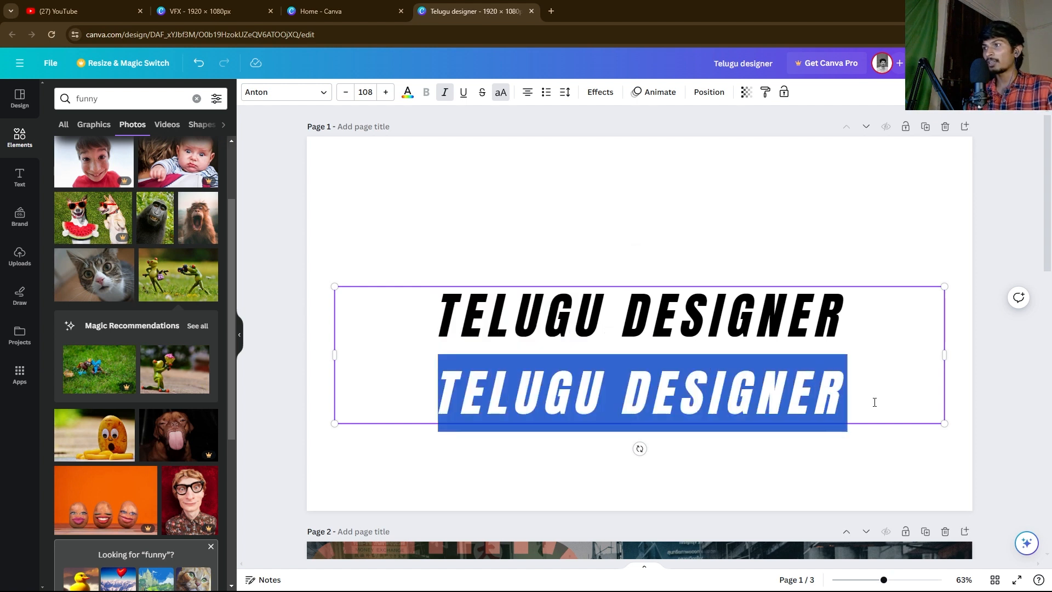
pyautogui.press('BackSpace')
pyautogui.press('BackSpace')
pyautogui.click(651, 245)
pyautogui.click(570, 314)
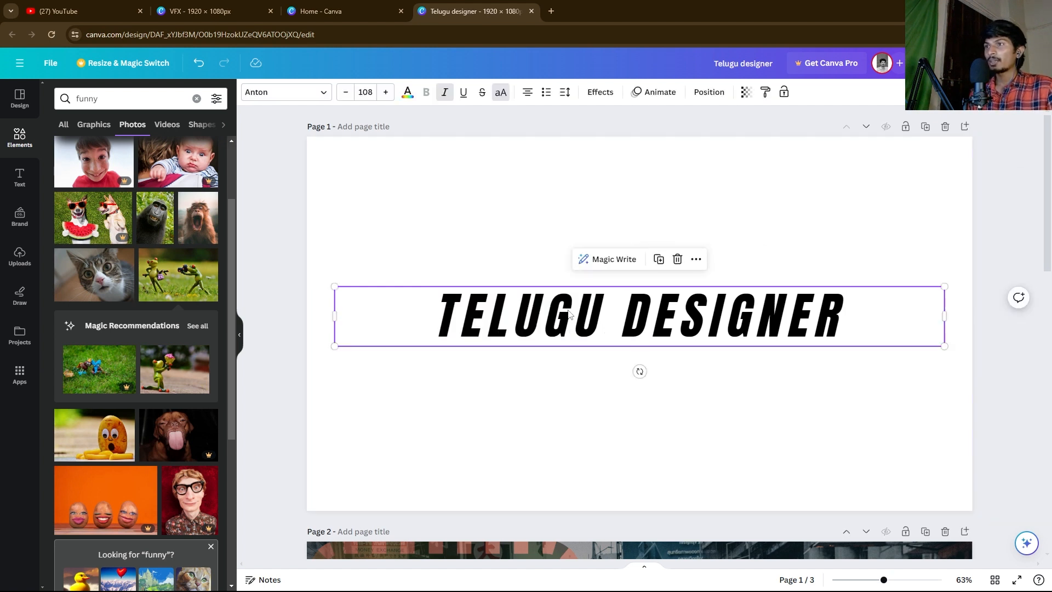
# Step: Try Shadow, Lift, Hollow and Splice effects, then apply the Outline effect to the text
pyautogui.click(598, 96)
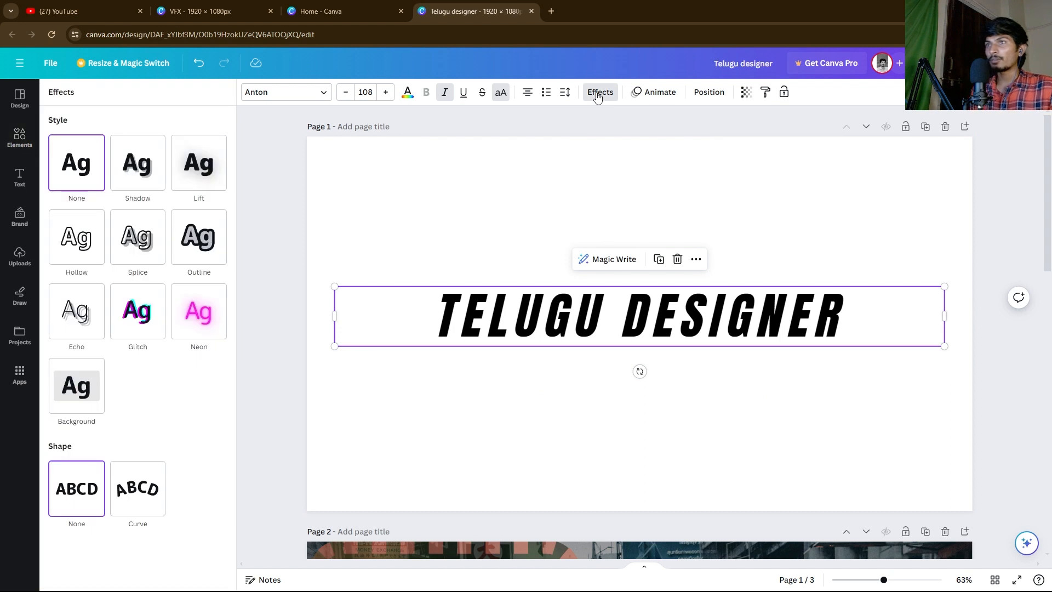
pyautogui.click(476, 232)
pyautogui.click(509, 329)
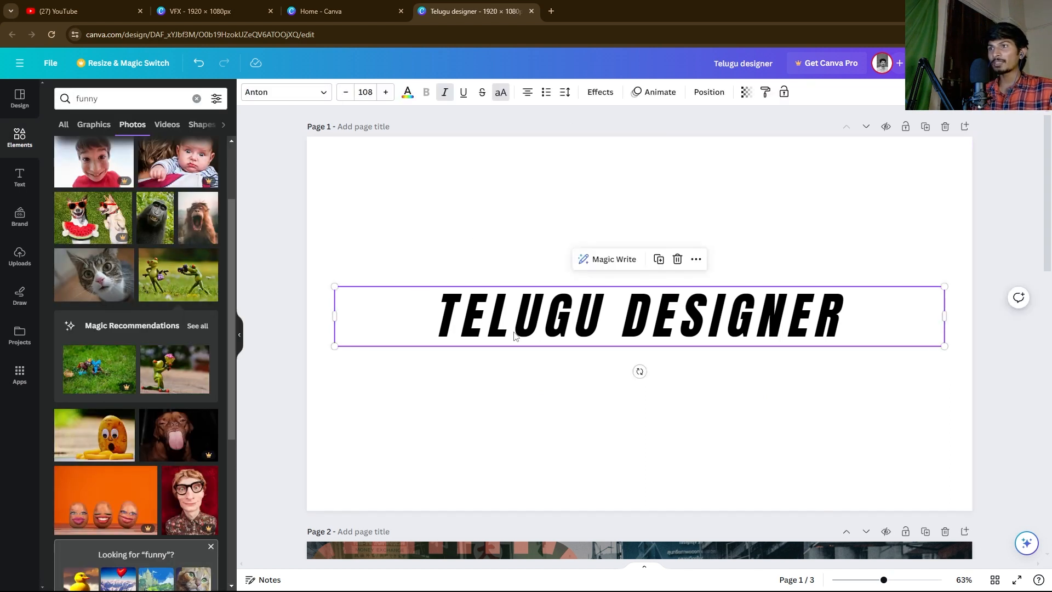
pyautogui.click(599, 93)
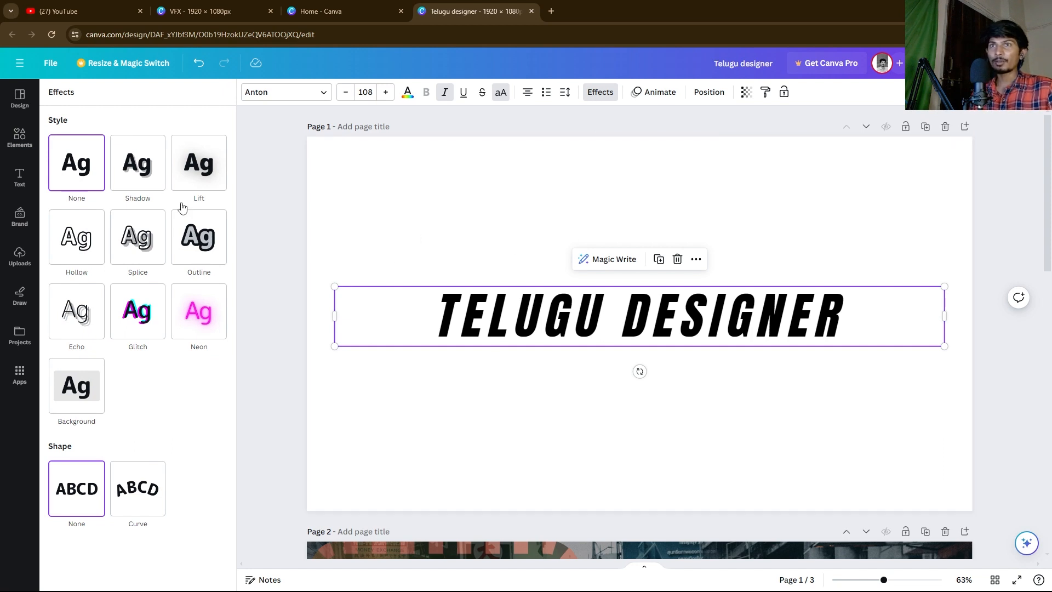
pyautogui.click(139, 169)
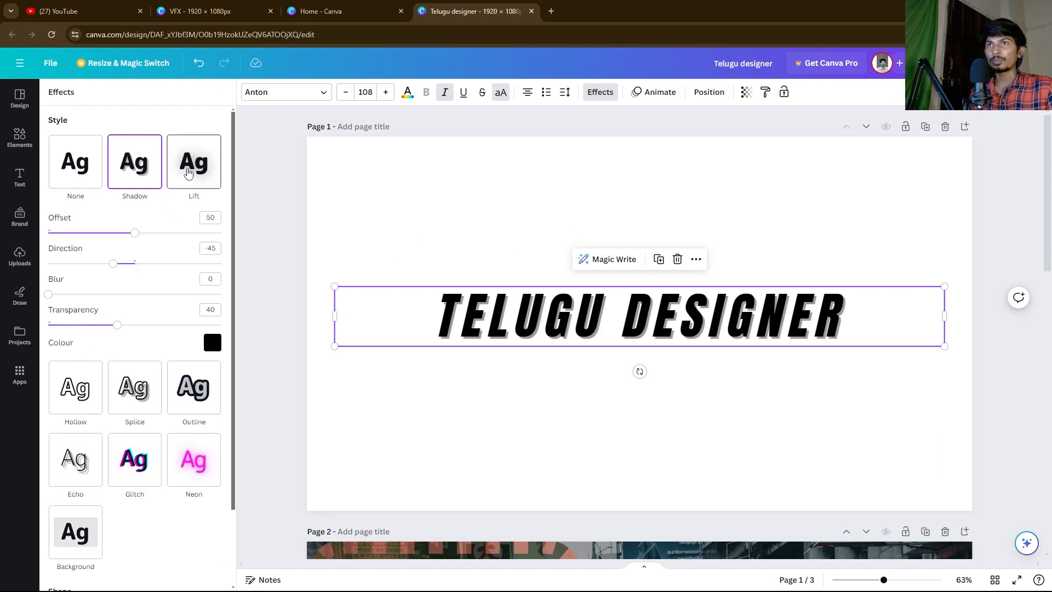
pyautogui.click(192, 169)
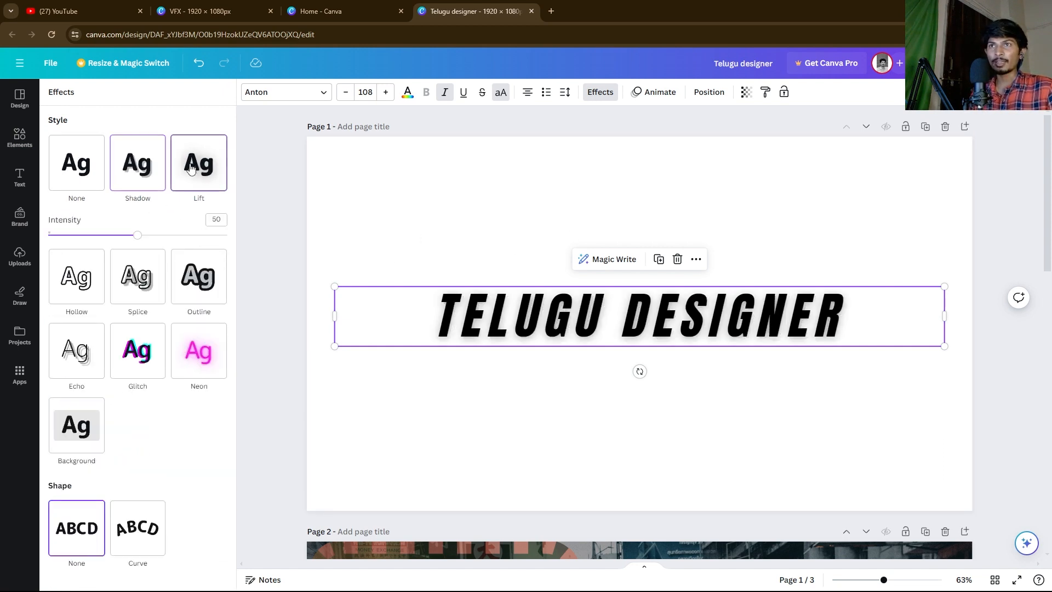
pyautogui.moveTo(134, 240); pyautogui.dragTo(57, 250)
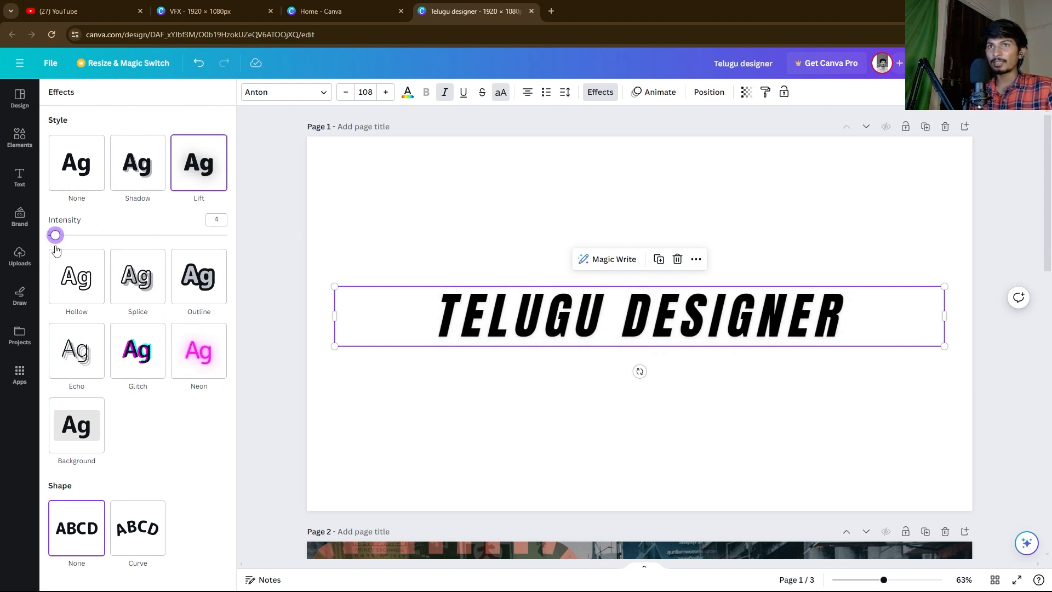
pyautogui.click(70, 284)
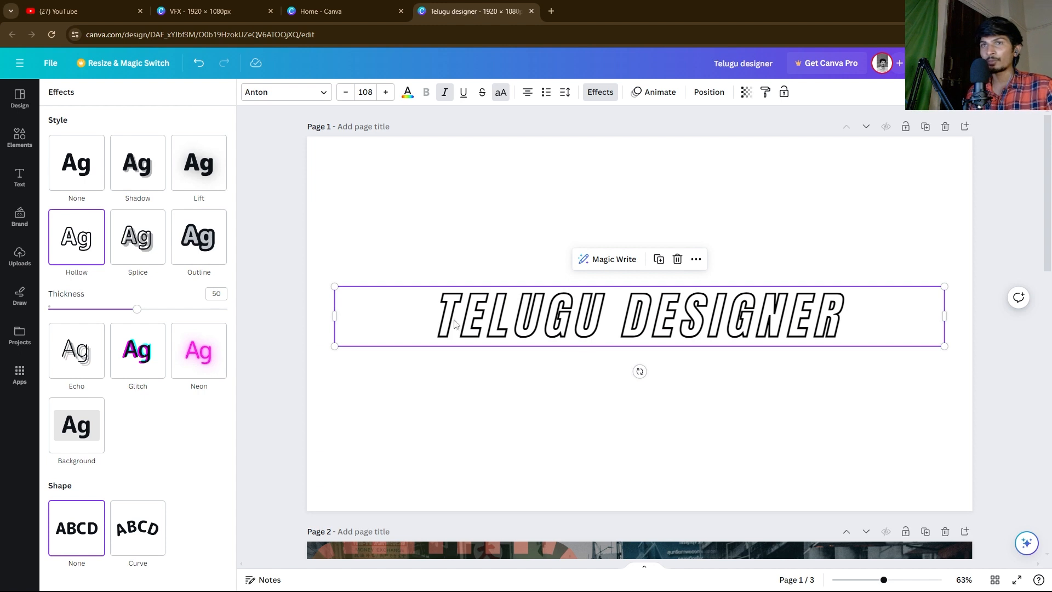
pyautogui.click(137, 241)
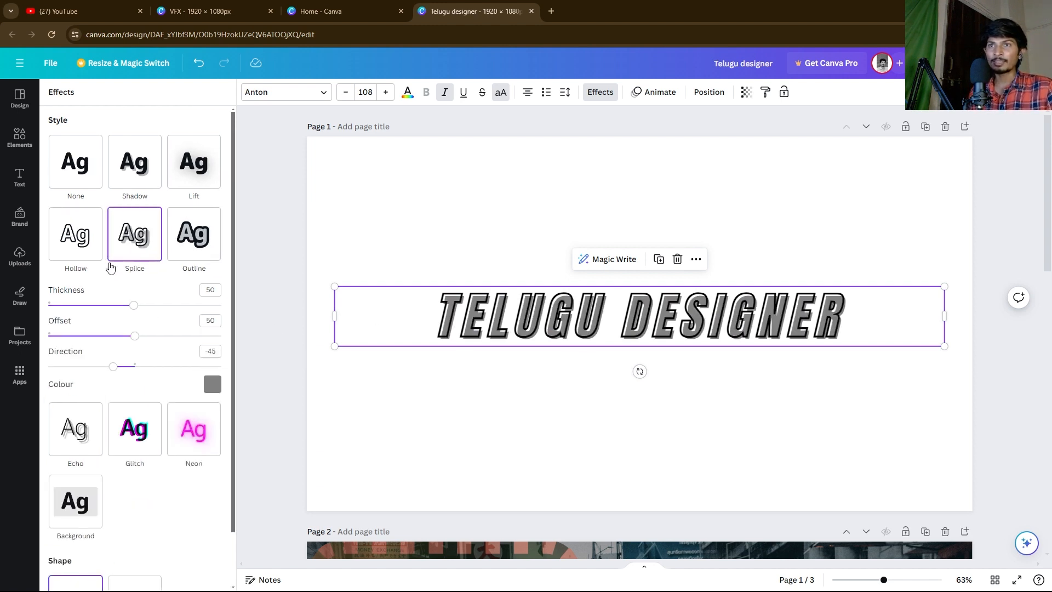
pyautogui.click(185, 244)
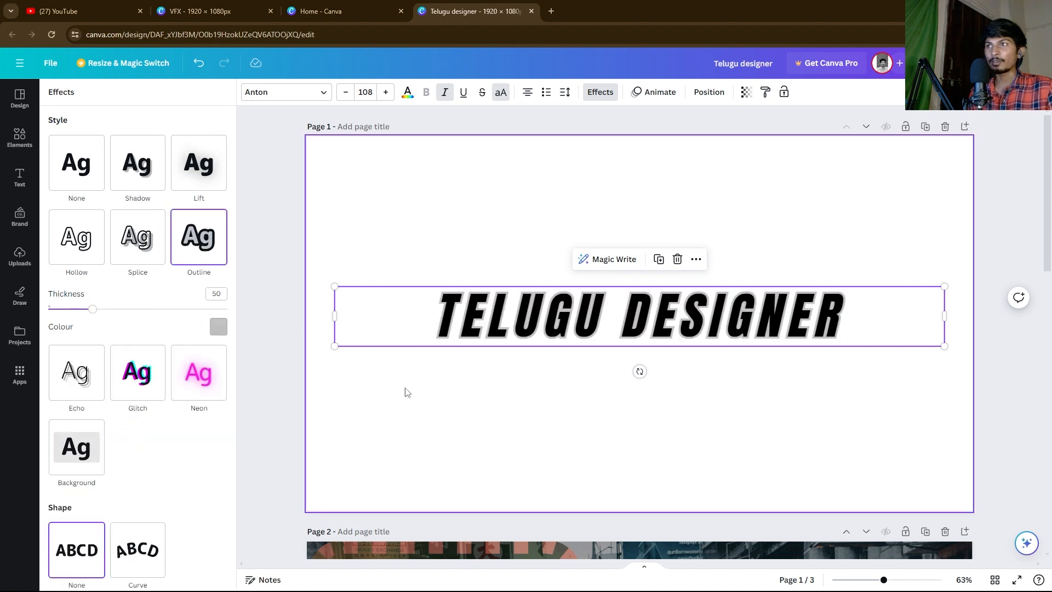
pyautogui.press('Escape')
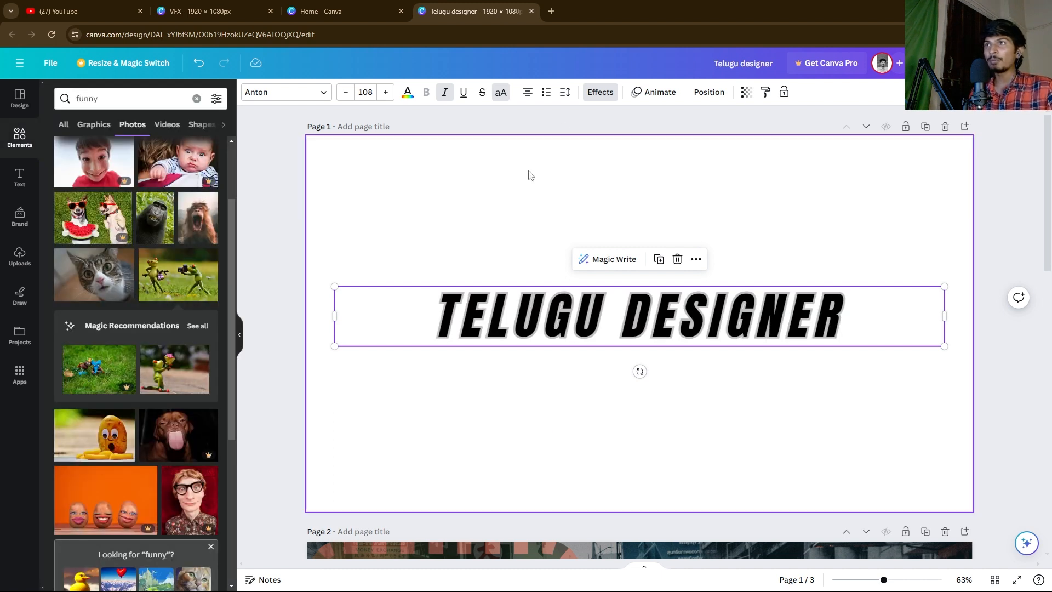
pyautogui.click(602, 92)
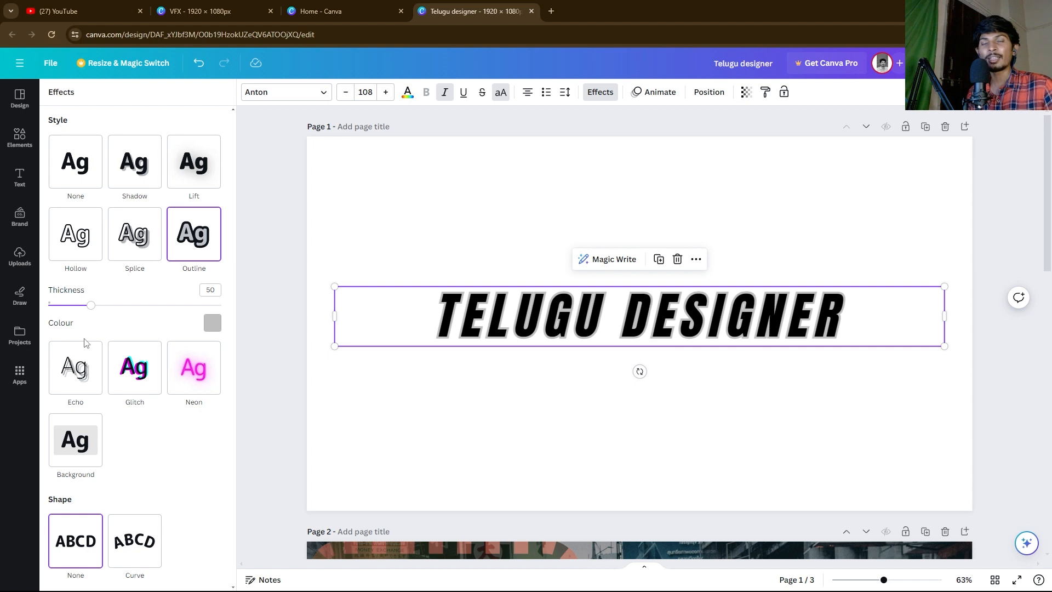
# Step: Narrow the text box from its left side to a width of 1,217
pyautogui.click(403, 394)
pyautogui.click(411, 325)
pyautogui.moveTo(334, 316); pyautogui.dragTo(525, 316)
pyautogui.rightClick(609, 315)
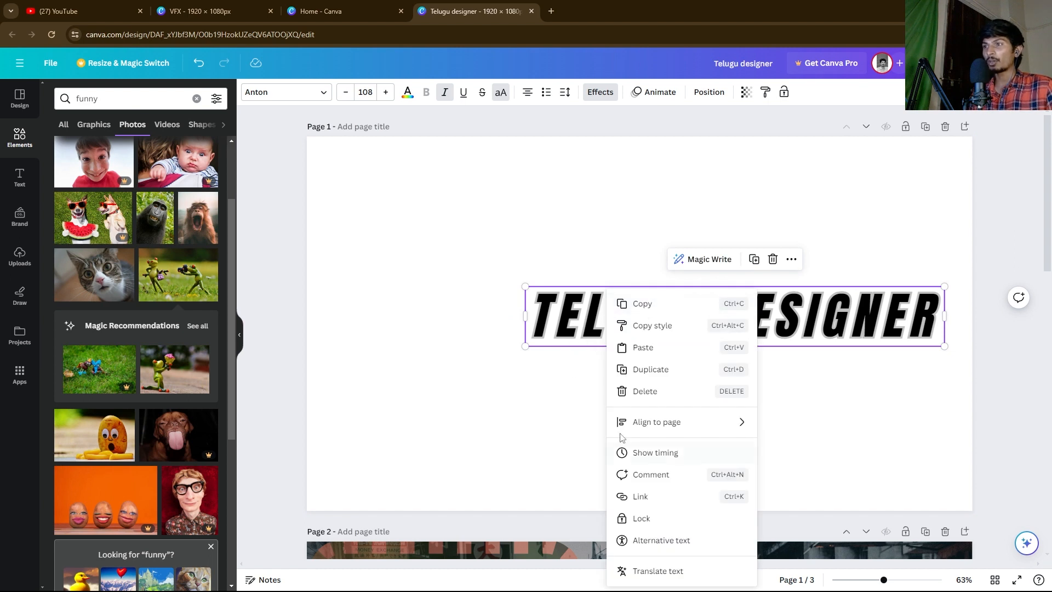
# Step: Centre the outlined TELUGU DESIGNER text horizontally on the page
pyautogui.moveTo(656, 422)
pyautogui.click(789, 442)
pyautogui.click(565, 395)
pyautogui.click(559, 320)
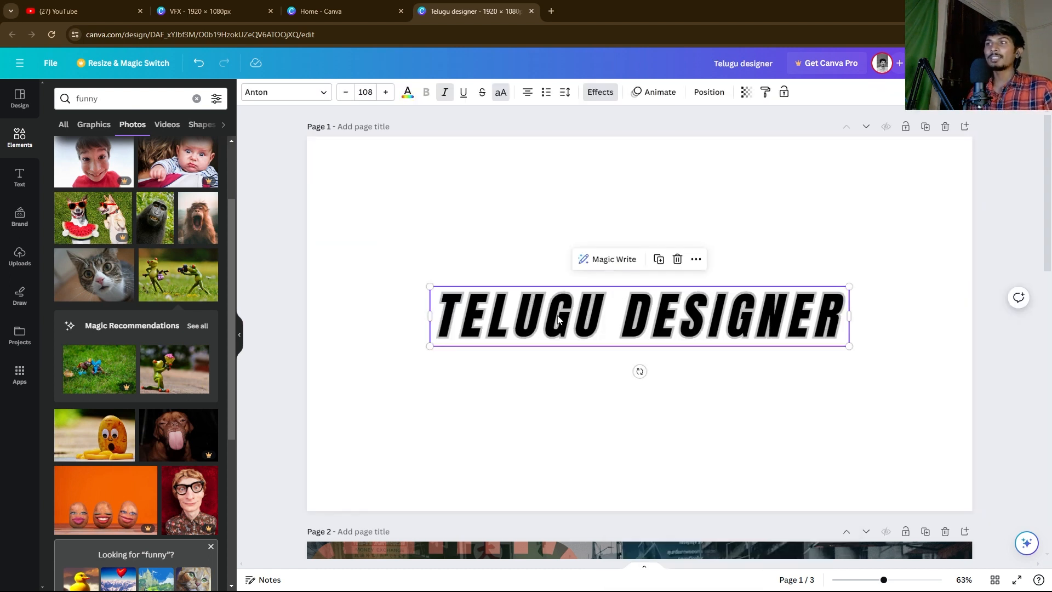
# Step: Reselect the TELUGU DESIGNER text and bring up its Animate presets
pyautogui.click(469, 276)
pyautogui.click(569, 328)
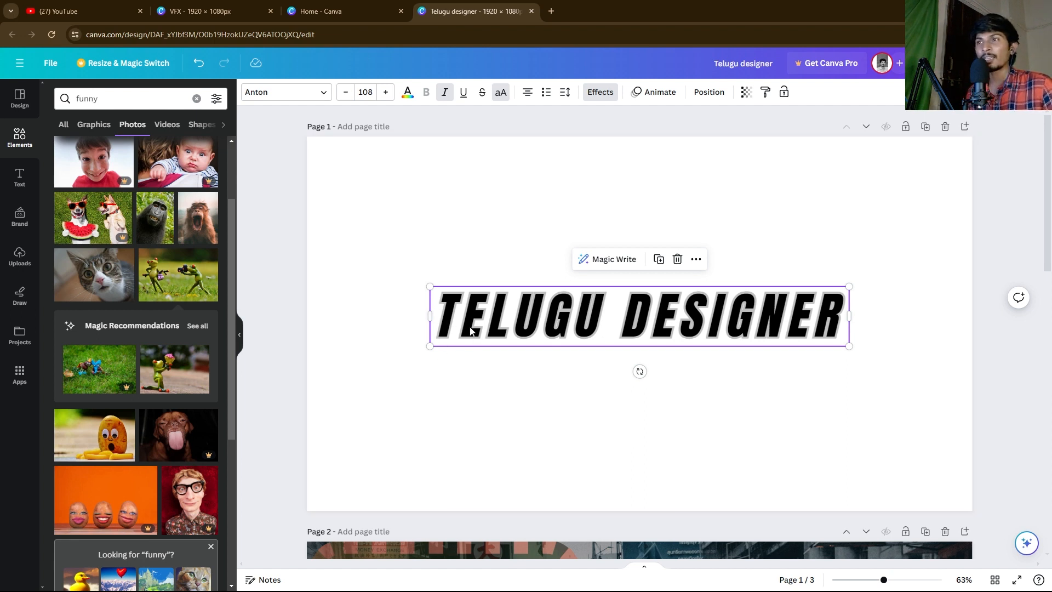
pyautogui.click(371, 322)
pyautogui.click(461, 317)
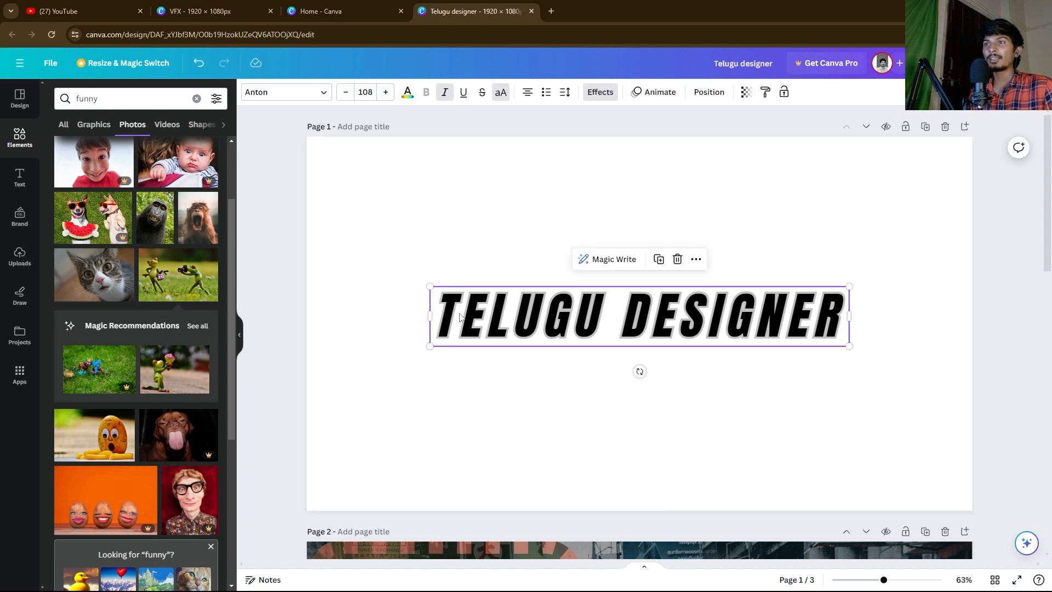
pyautogui.click(467, 279)
pyautogui.click(488, 332)
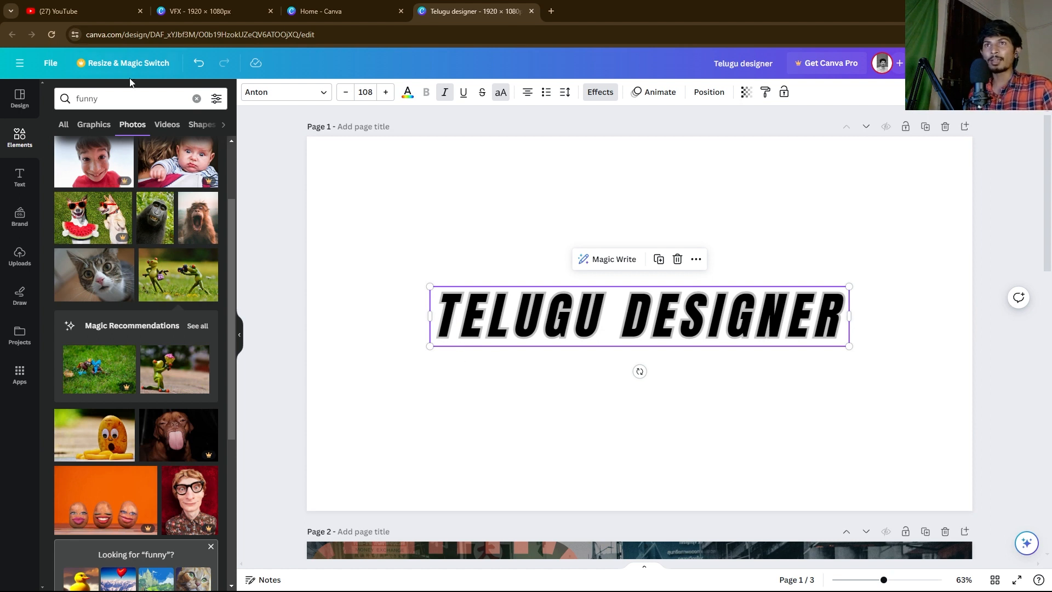
pyautogui.click(389, 298)
pyautogui.click(500, 326)
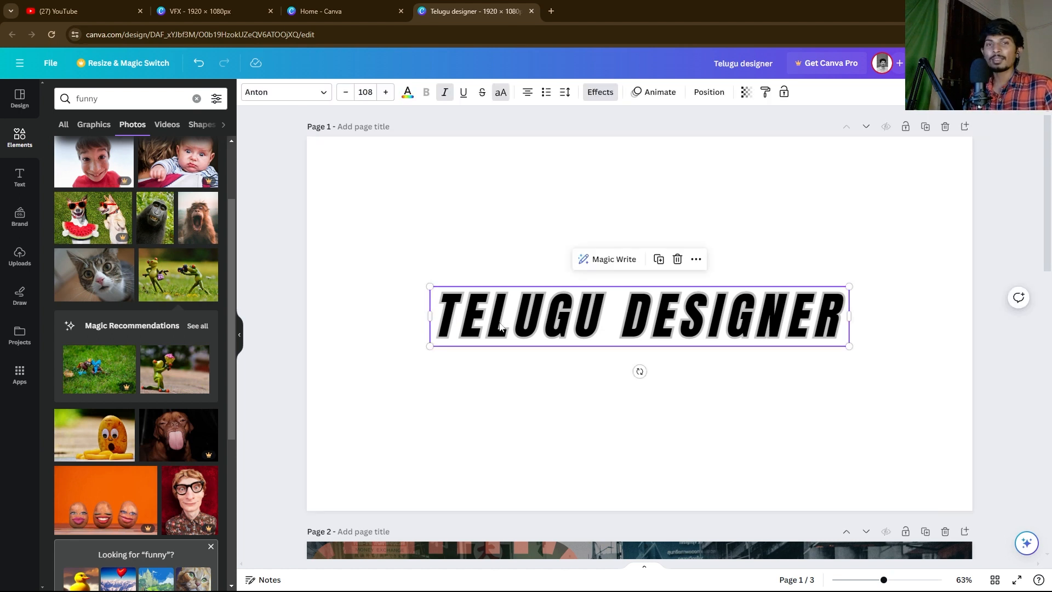
pyautogui.click(496, 249)
pyautogui.click(521, 295)
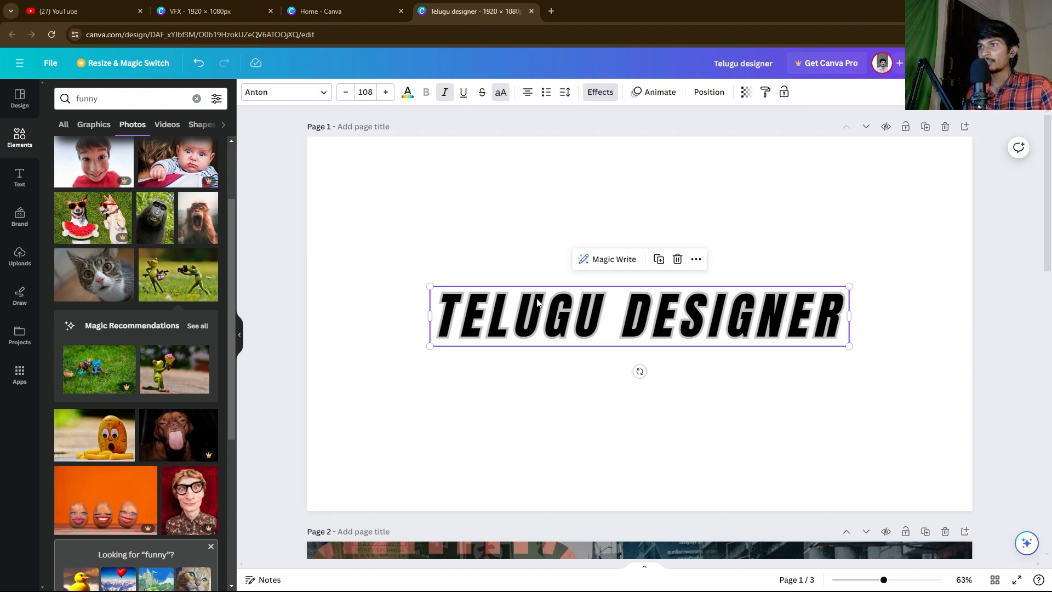
pyautogui.click(654, 93)
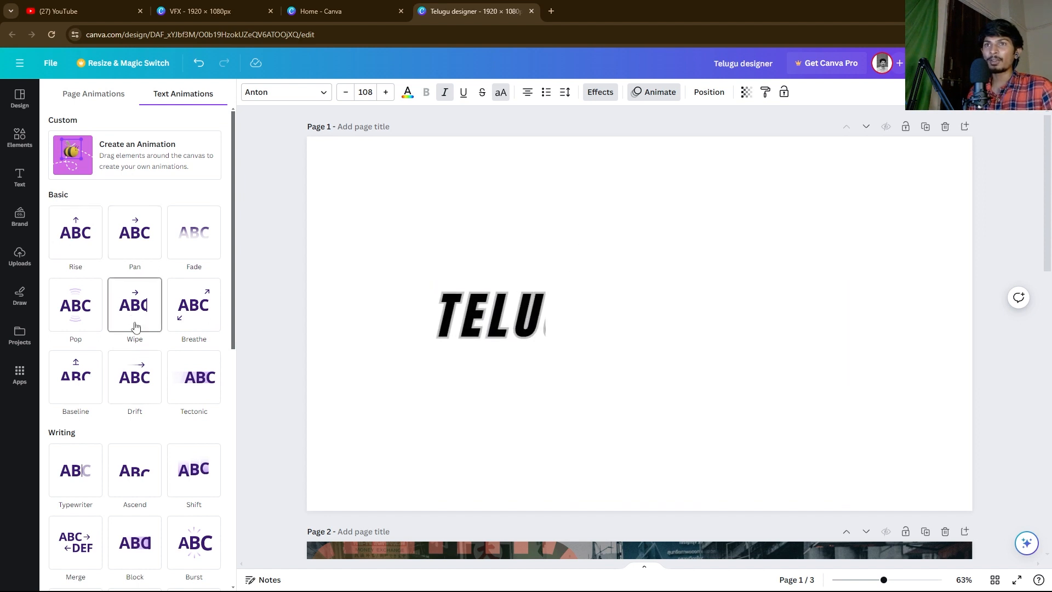
# Step: Apply the Wipe animation to the TELUGU DESIGNER text
pyautogui.click(368, 237)
pyautogui.click(518, 318)
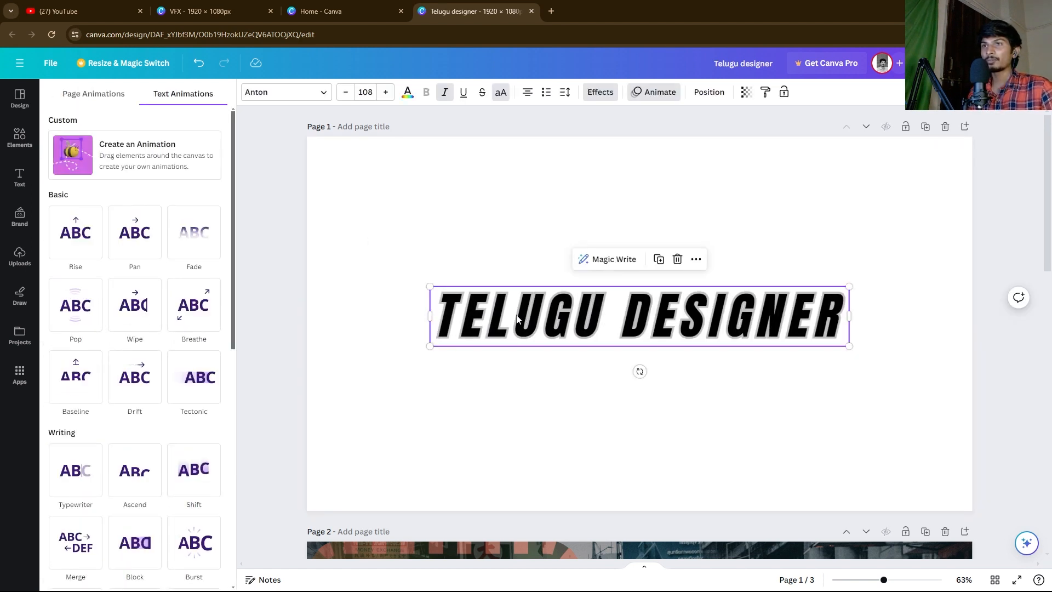
pyautogui.scroll(-8, 205, 406)
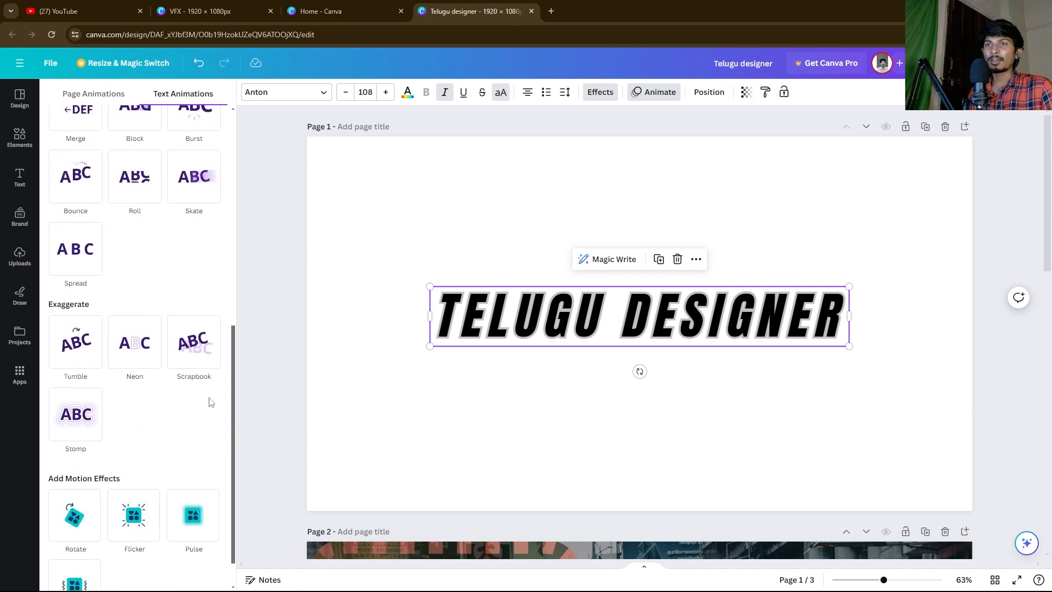
pyautogui.scroll(6, 143, 280)
pyautogui.scroll(2, 152, 283)
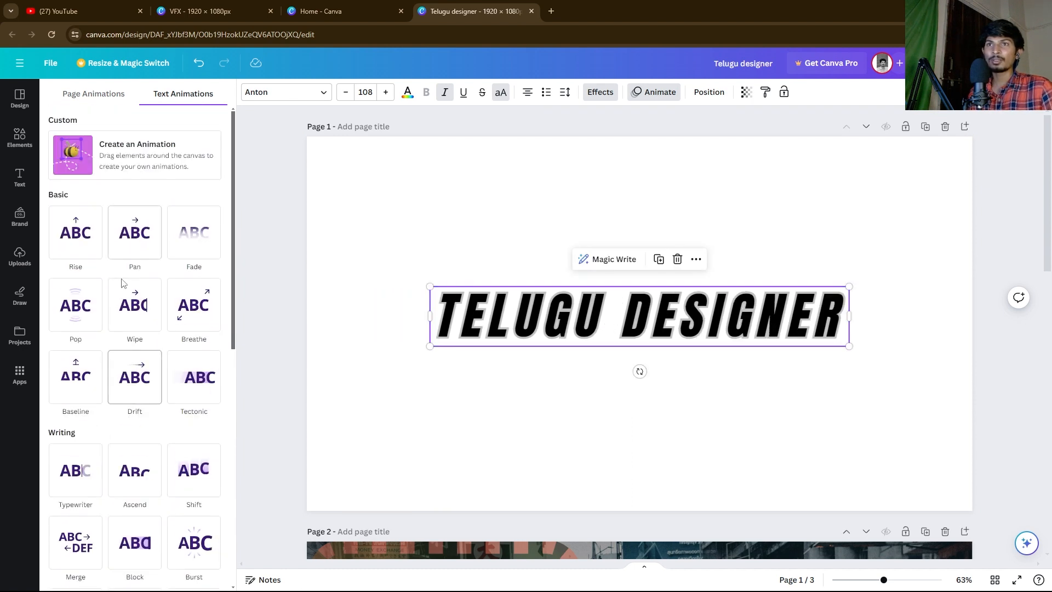
pyautogui.click(132, 303)
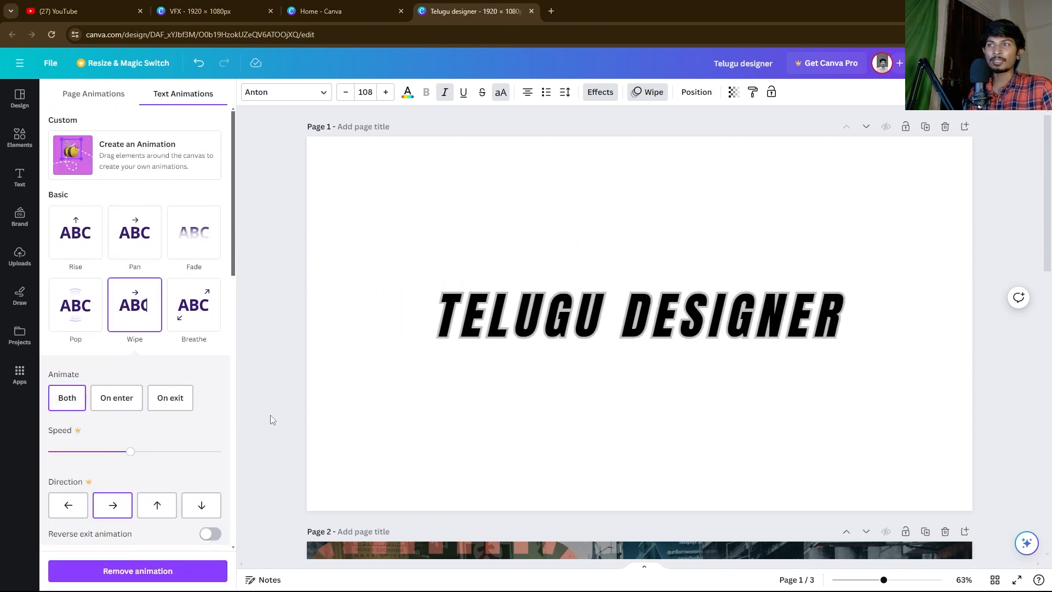
# Step: Show the Position panel's Layers list for the first page
pyautogui.click(472, 229)
pyautogui.click(582, 311)
pyautogui.click(696, 92)
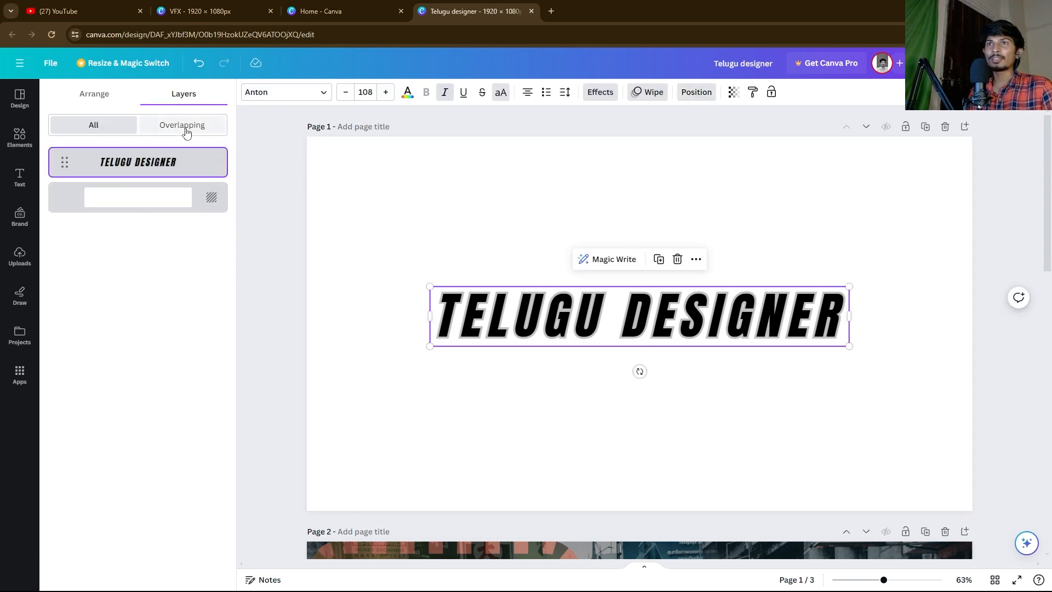
# Step: Align the TELUGU DESIGNER text to the Middle of the page with Align to page
pyautogui.click(489, 241)
pyautogui.click(566, 324)
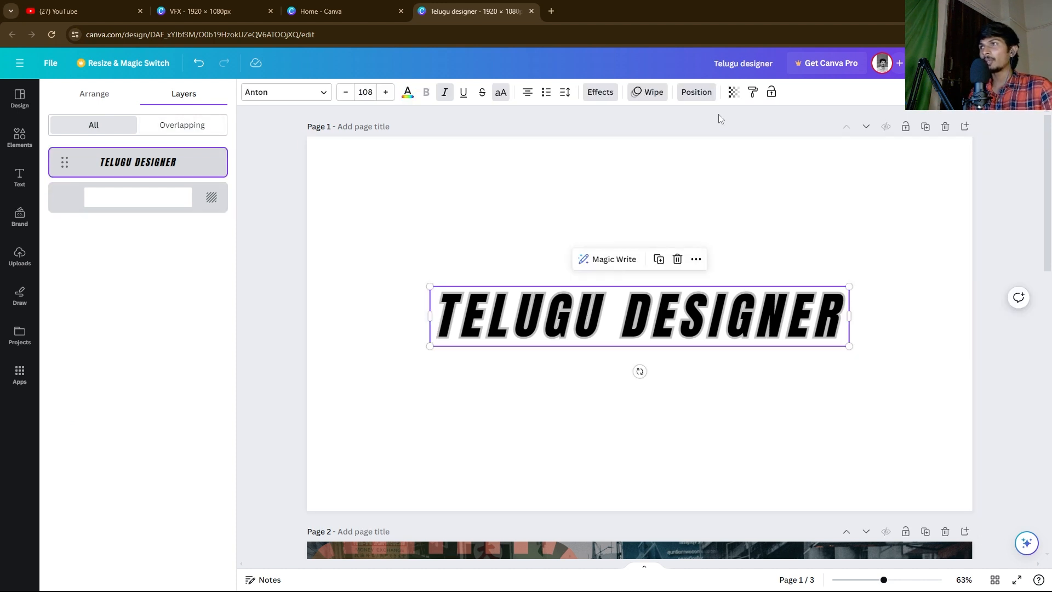
pyautogui.click(490, 243)
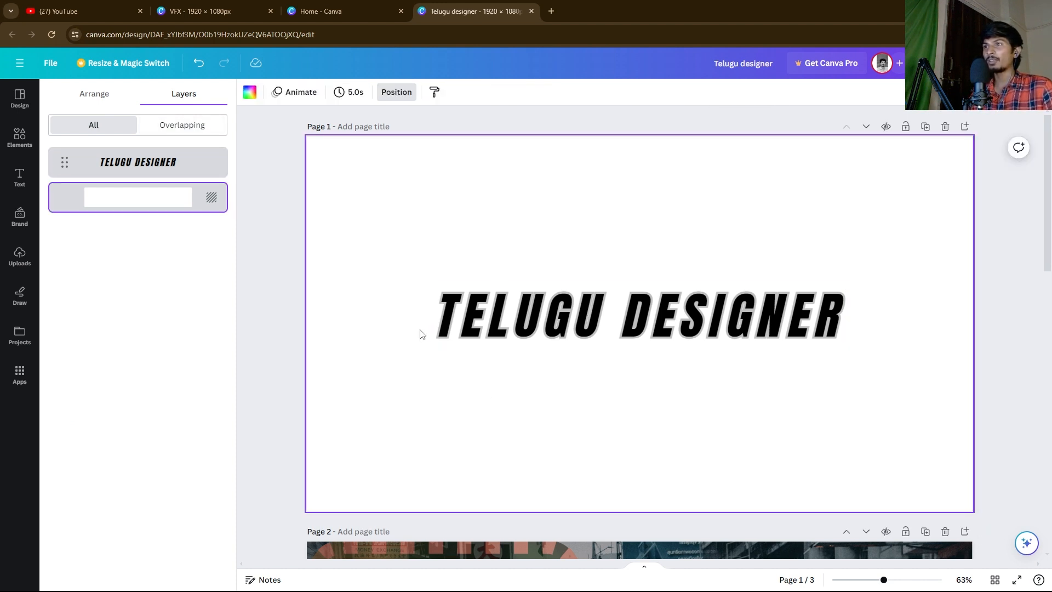
pyautogui.click(518, 302)
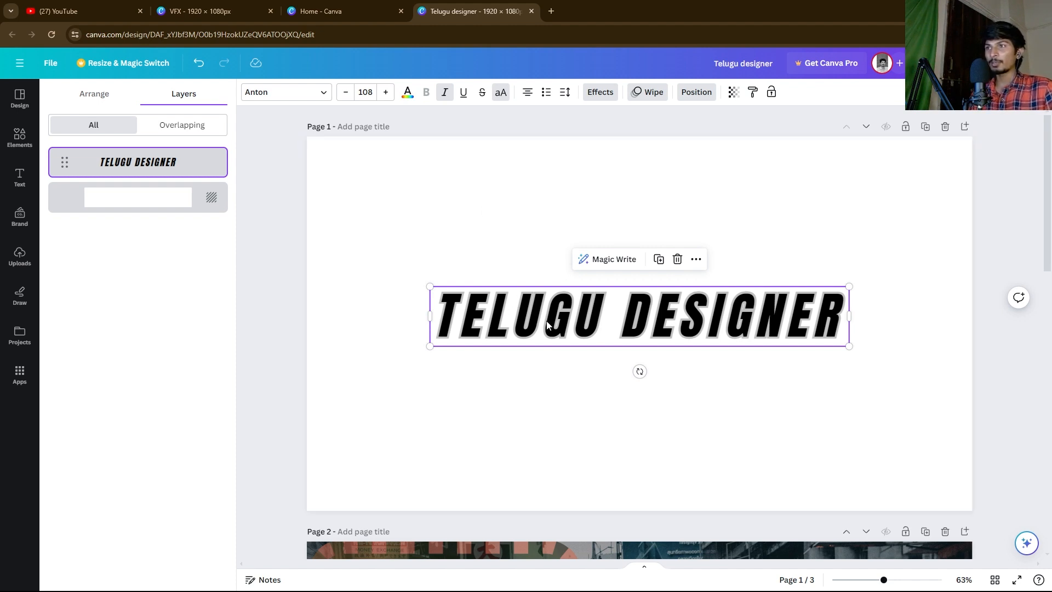
pyautogui.rightClick(531, 308)
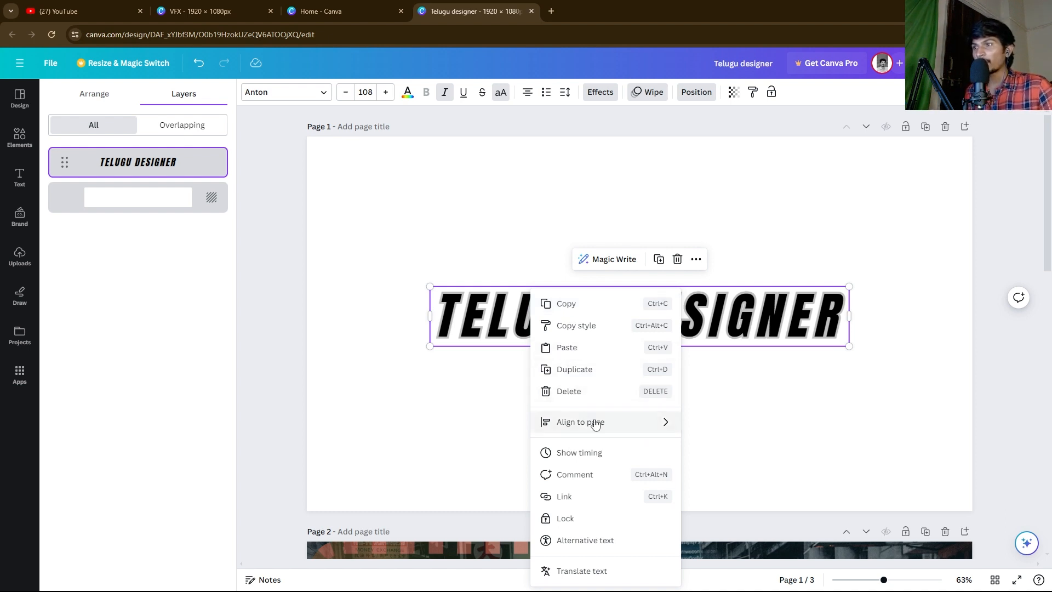
pyautogui.moveTo(611, 427)
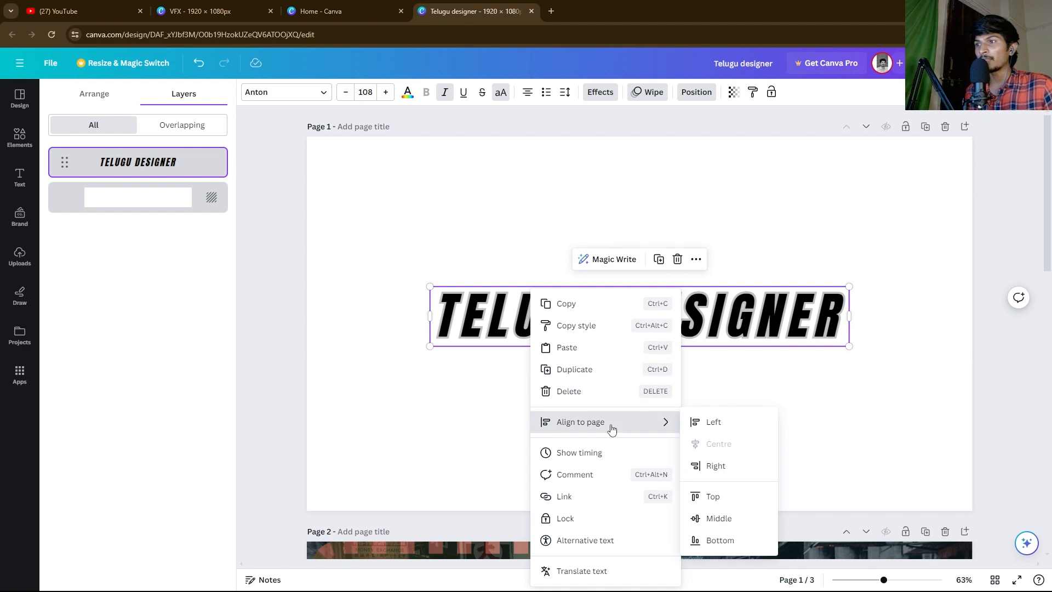
pyautogui.click(710, 519)
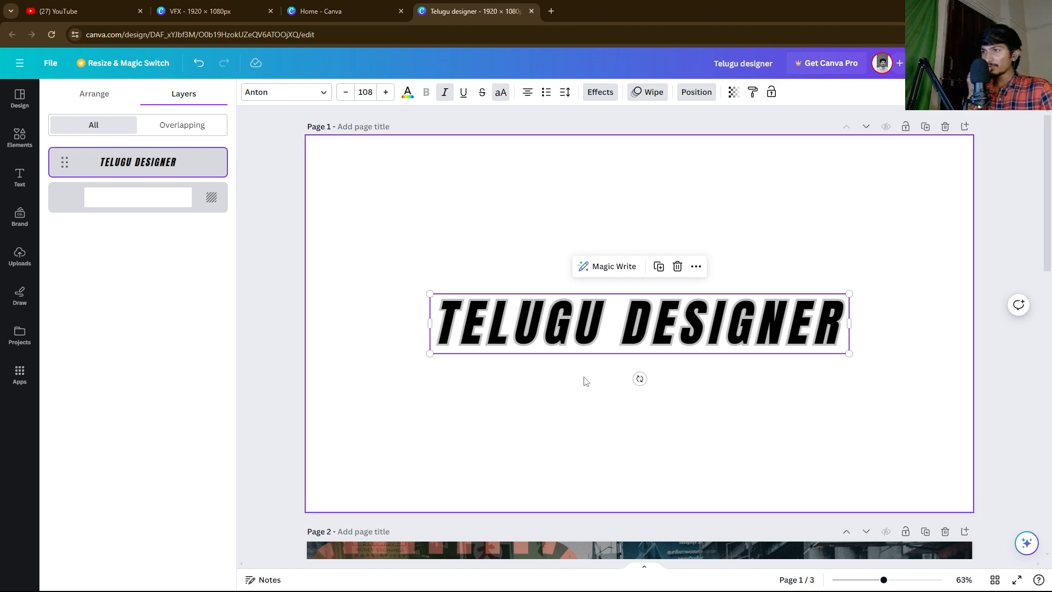
pyautogui.rightClick(594, 315)
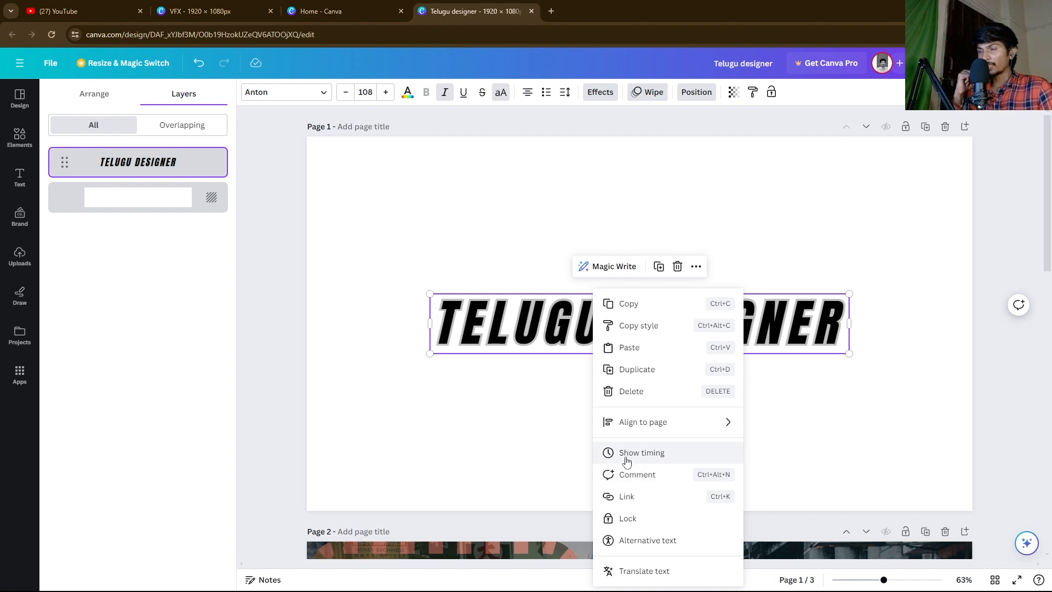
pyautogui.click(536, 395)
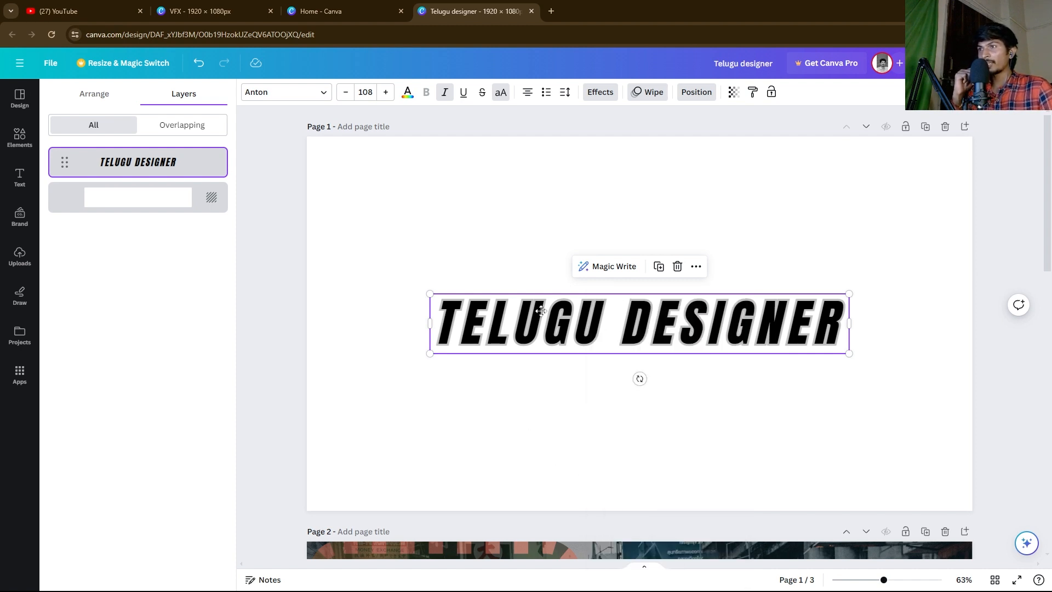
# Step: Move the TELUGU DESIGNER title higher, duplicate it, and place the copy below
pyautogui.moveTo(538, 306); pyautogui.dragTo(524, 221)
pyautogui.click(645, 183)
pyautogui.moveTo(638, 243); pyautogui.dragTo(631, 341)
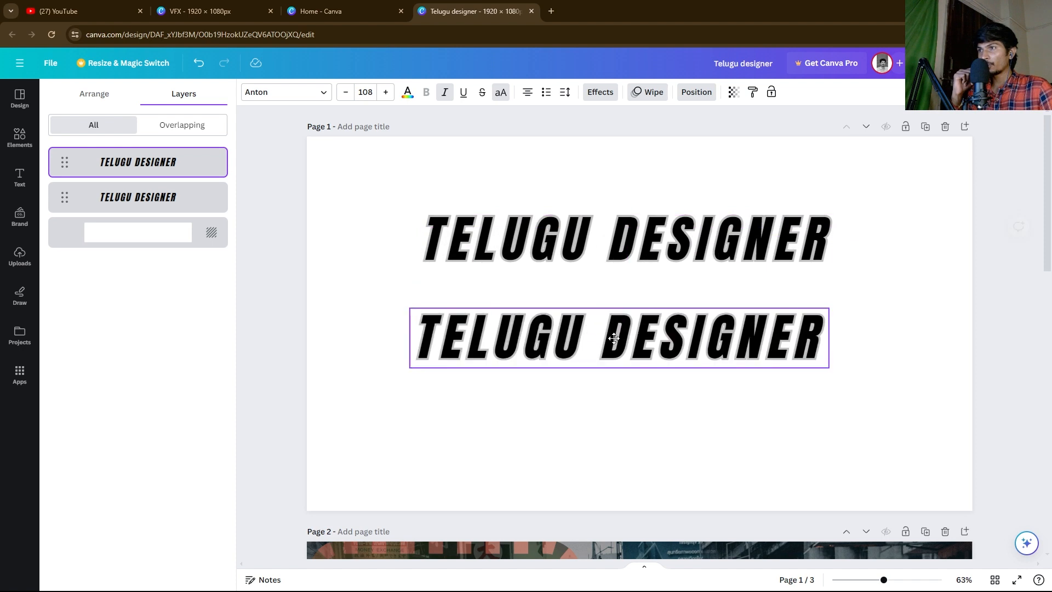
# Step: Select both TELUGU DESIGNER lines together and lock them in place
pyautogui.moveTo(615, 171); pyautogui.dragTo(685, 398)
pyautogui.rightClick(698, 240)
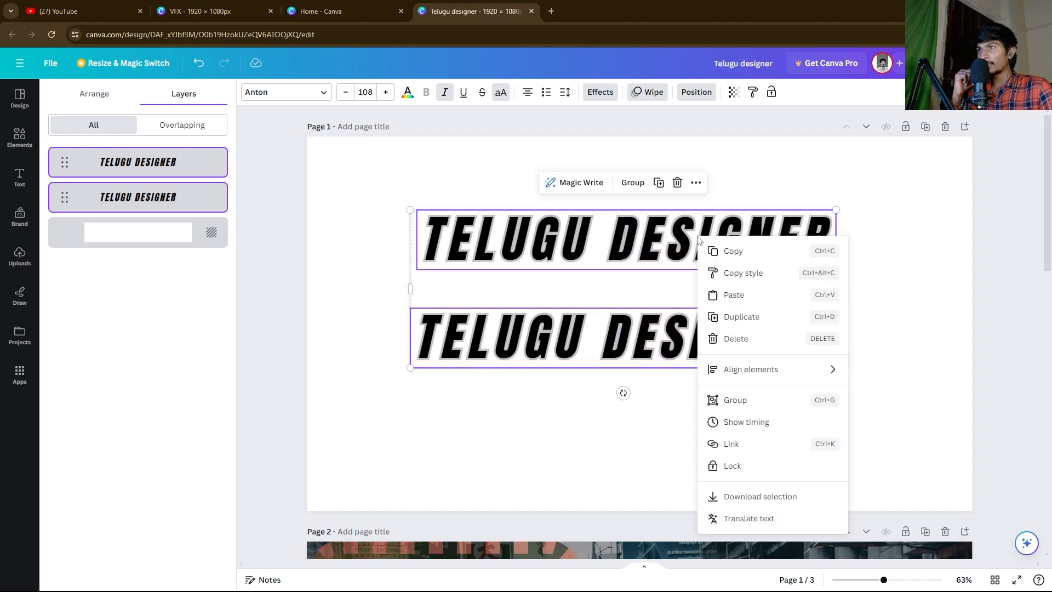
pyautogui.click(741, 445)
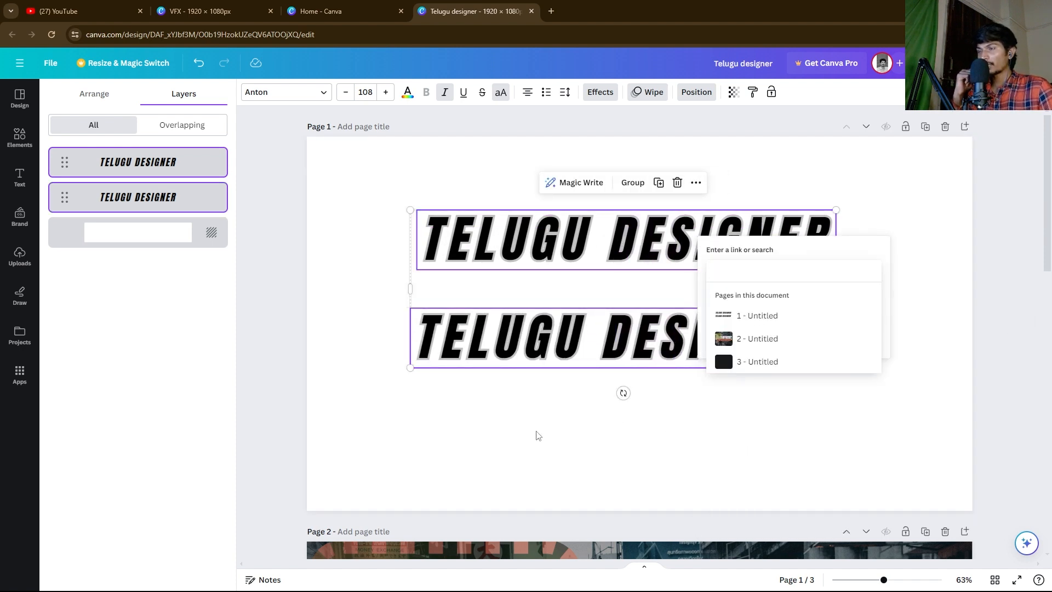
pyautogui.moveTo(565, 345); pyautogui.dragTo(619, 296)
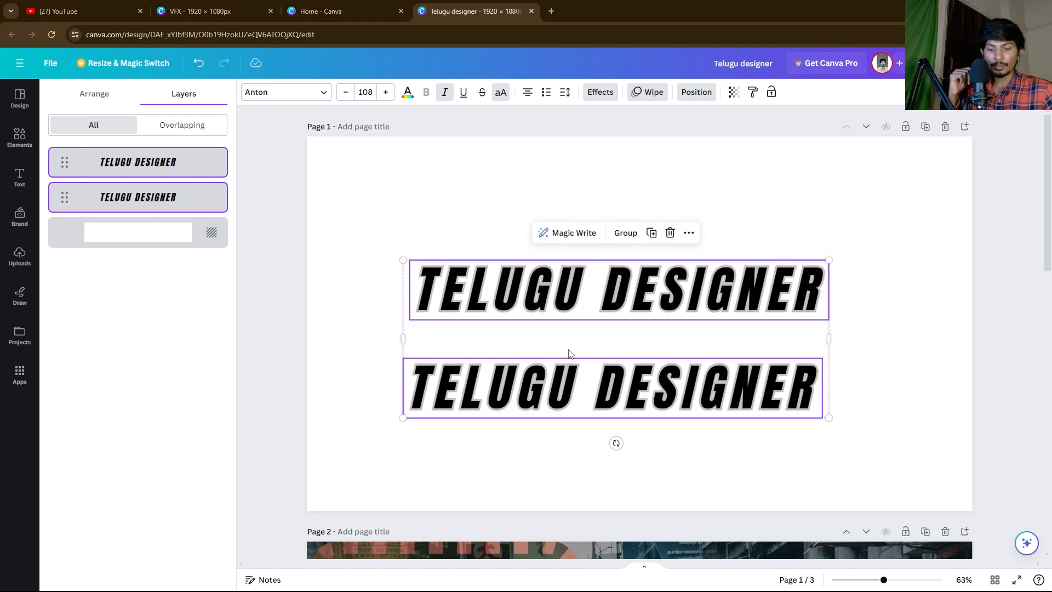
pyautogui.hotkey('ctrl', 'z')
pyautogui.hotkey('ctrl', 'z')
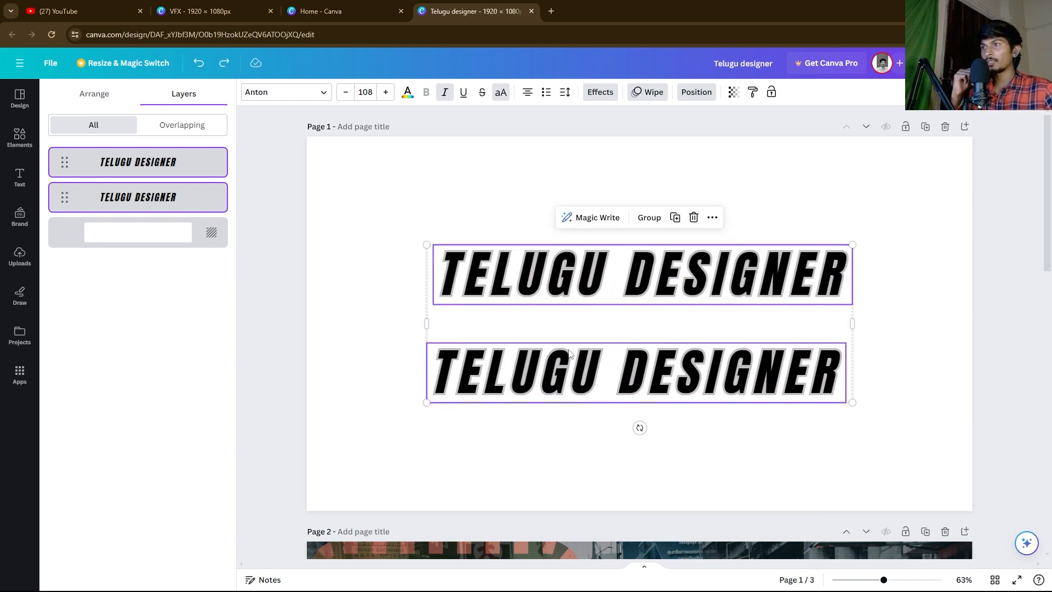
pyautogui.rightClick(641, 278)
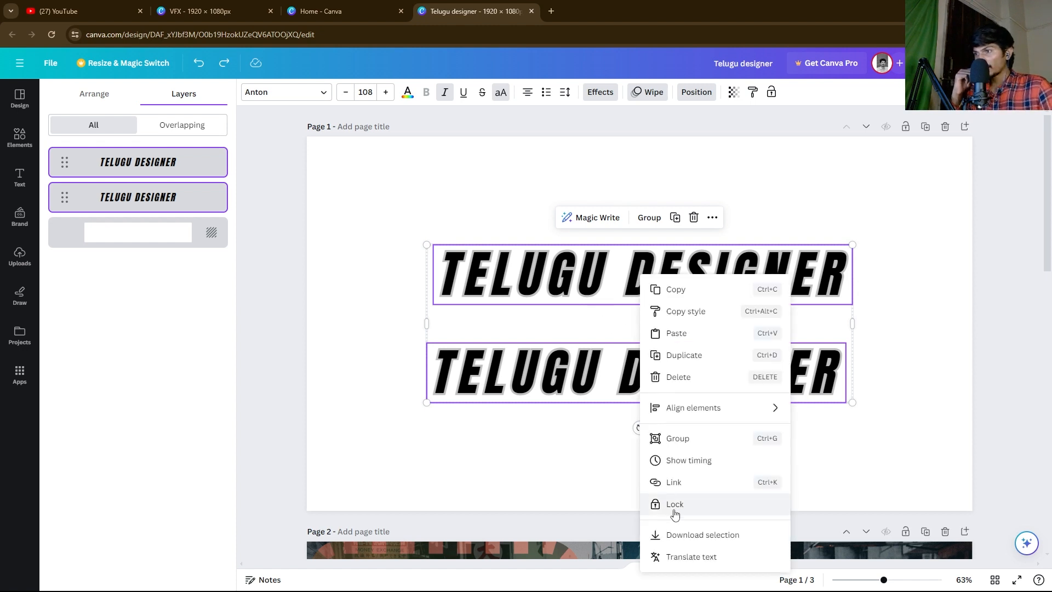
pyautogui.click(692, 505)
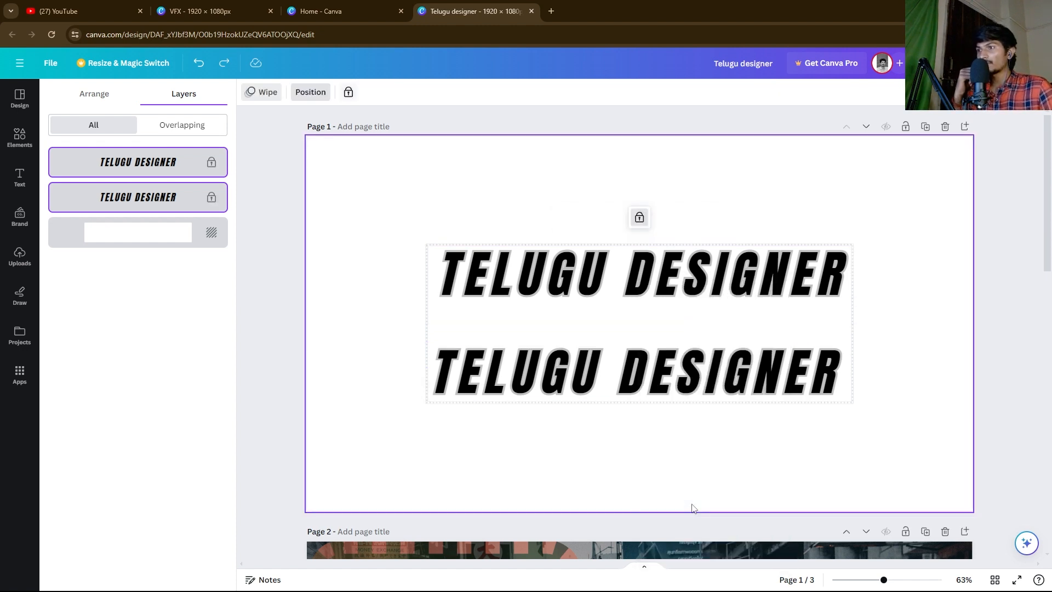
pyautogui.click(580, 276)
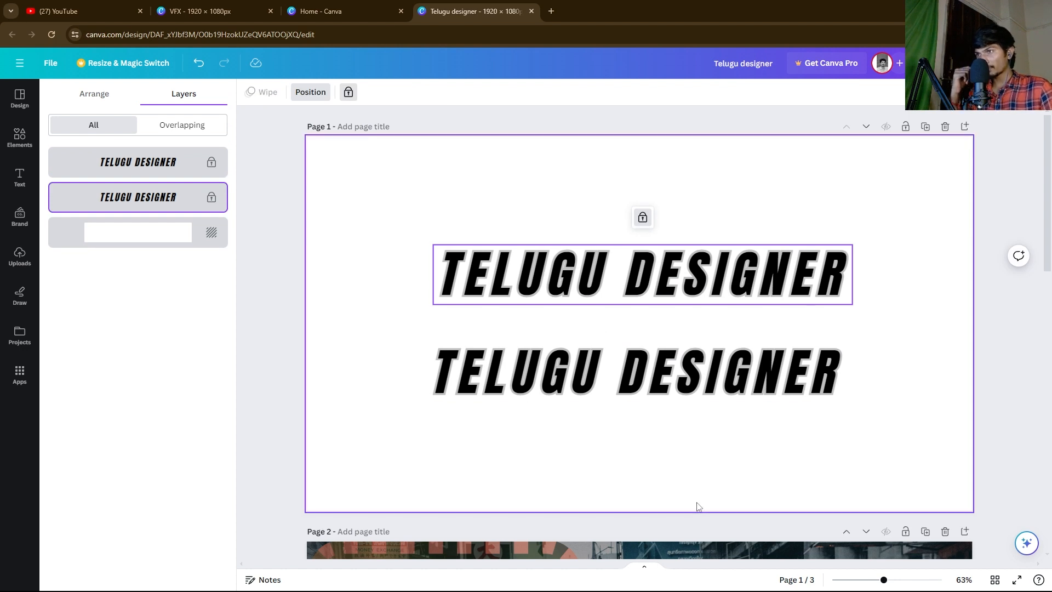
pyautogui.click(572, 354)
pyautogui.moveTo(478, 194); pyautogui.dragTo(555, 397)
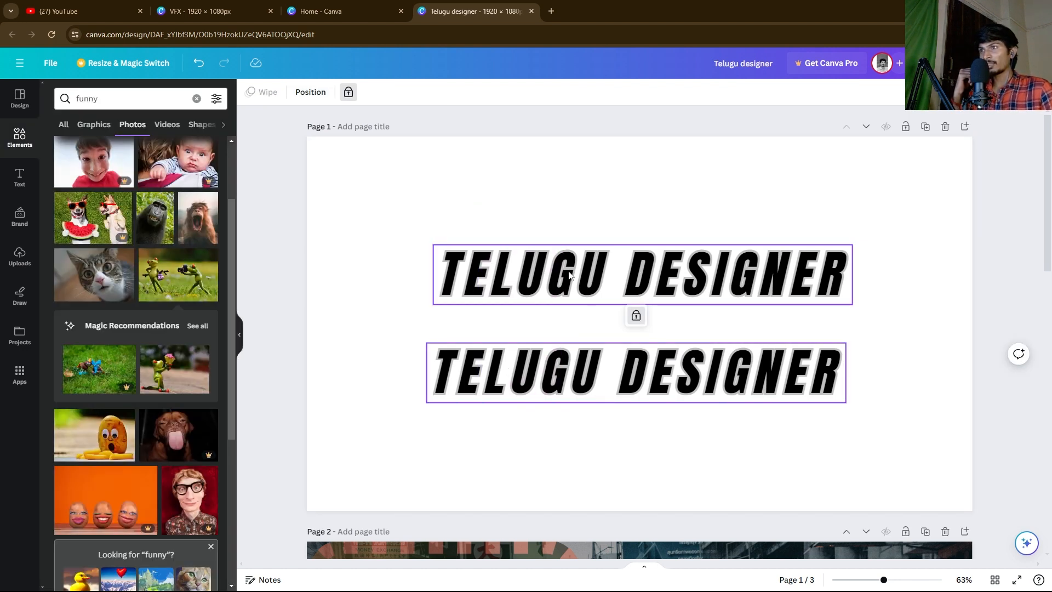
# Step: Unlock the top TELUGU DESIGNER line
pyautogui.click(570, 275)
pyautogui.click(639, 216)
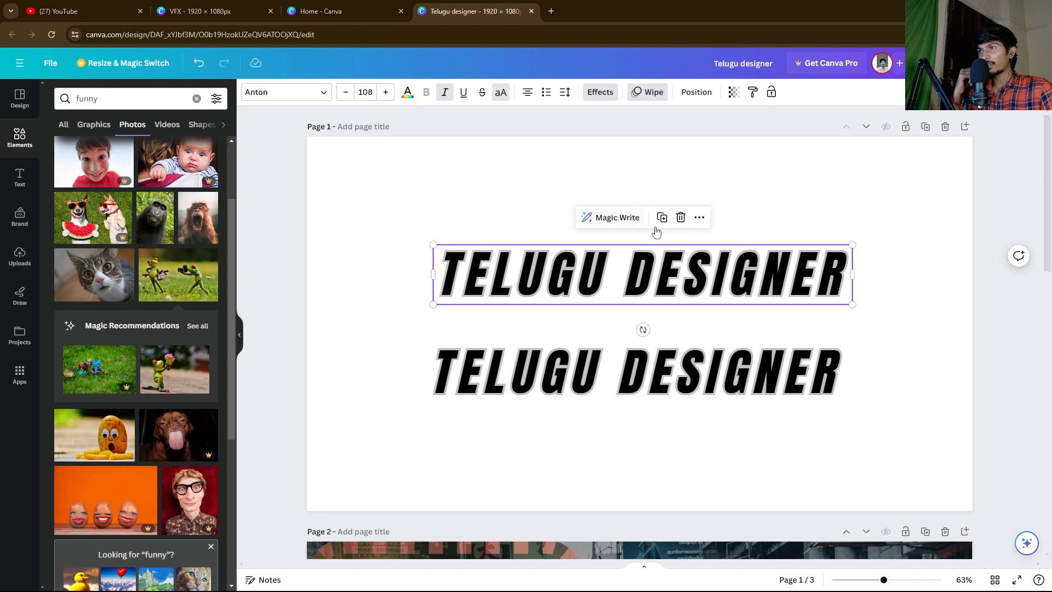
pyautogui.click(485, 226)
# Step: Open Translate text for the top TELUGU DESIGNER line from its right-click menu
pyautogui.click(521, 269)
pyautogui.rightClick(581, 290)
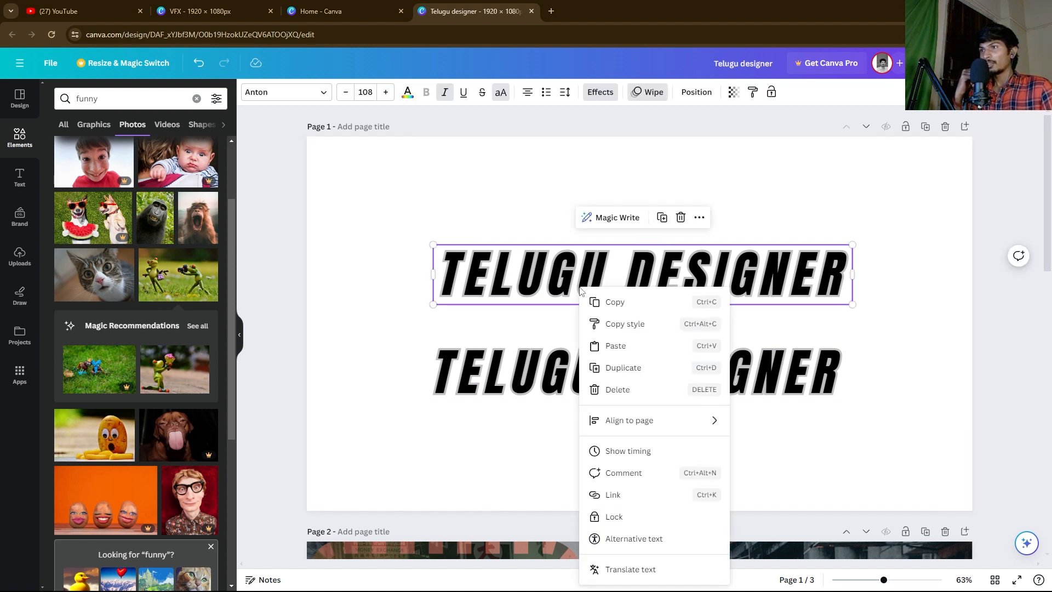
pyautogui.click(642, 540)
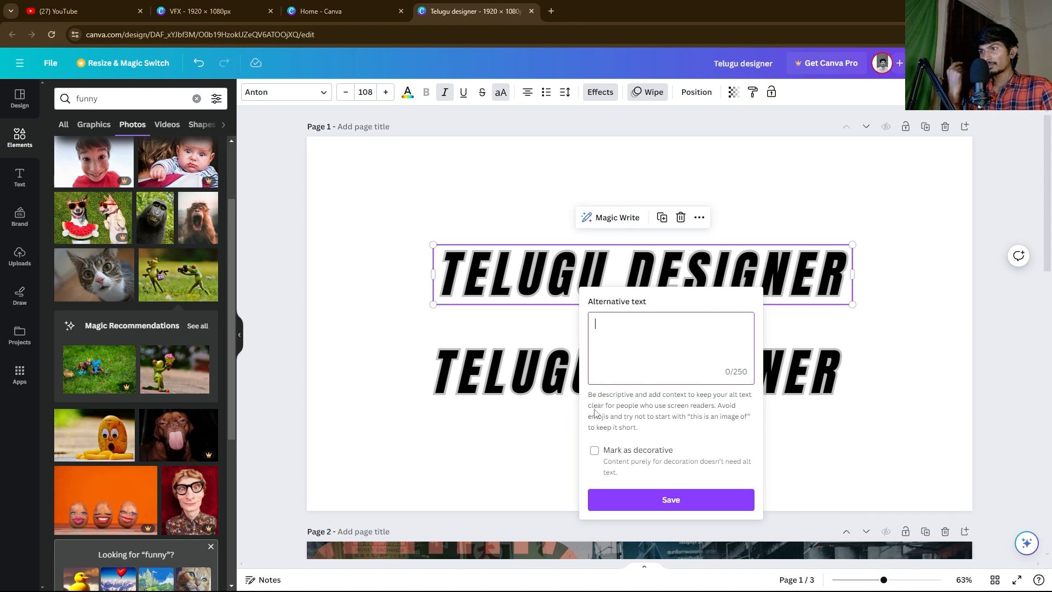
pyautogui.click(677, 508)
pyautogui.click(552, 205)
pyautogui.click(649, 270)
pyautogui.rightClick(649, 269)
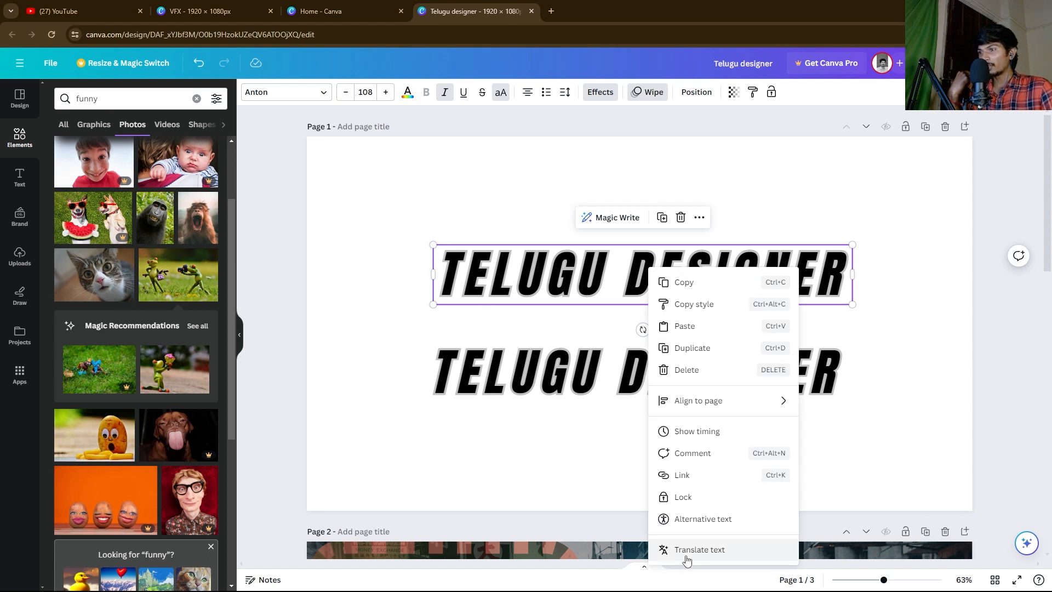
pyautogui.click(697, 550)
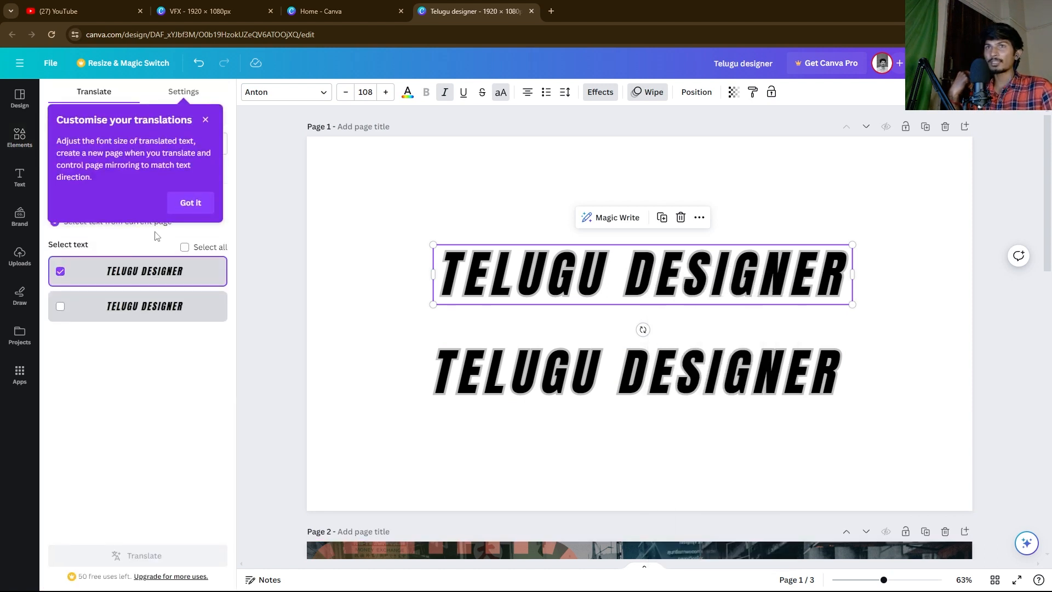
# Step: Dismiss the translation tips and try the Translate pages and Select all options
pyautogui.click(184, 206)
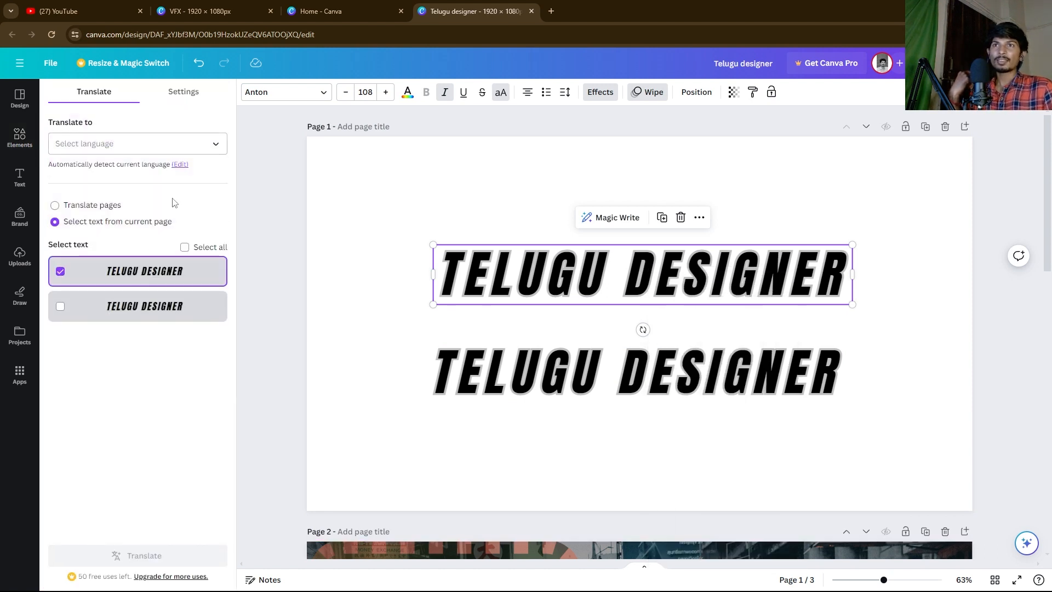
pyautogui.click(56, 207)
pyautogui.click(55, 221)
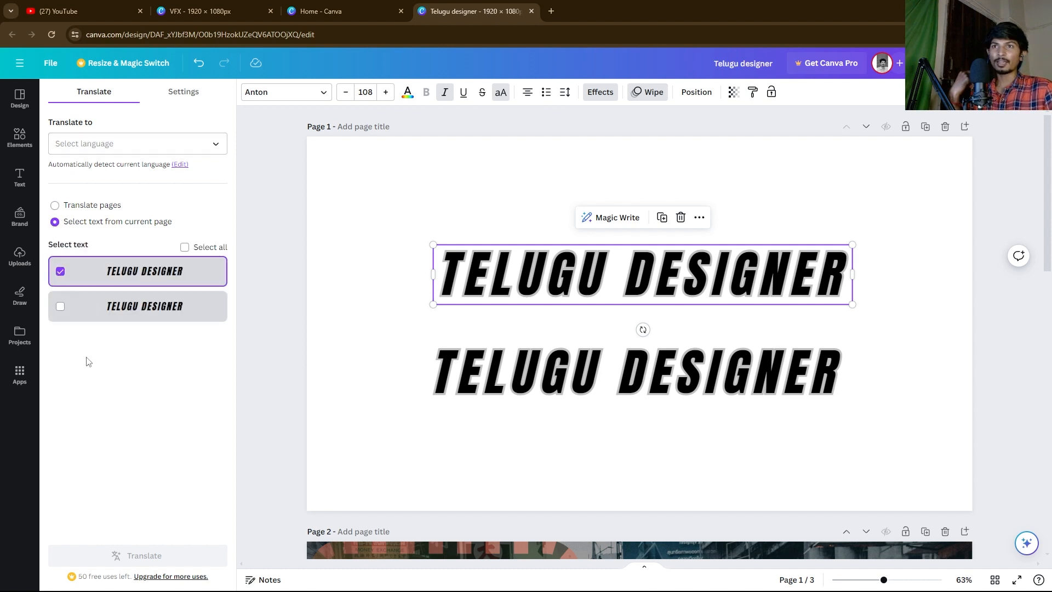
pyautogui.click(184, 247)
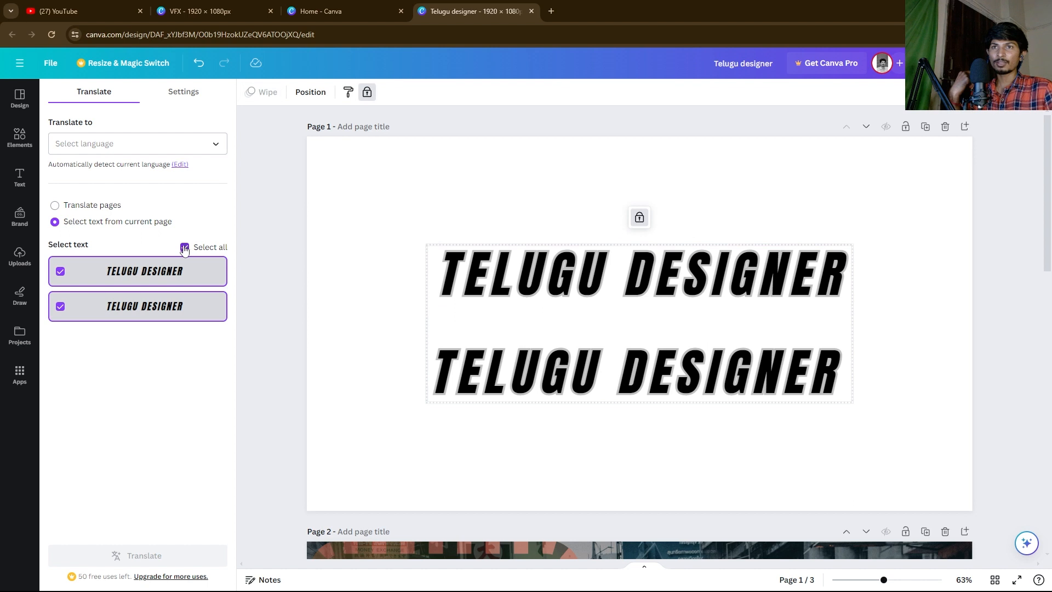
# Step: Close the Translate panel by clicking the canvas, then reselect the TELUGU DESIGNER lines
pyautogui.click(373, 315)
pyautogui.click(603, 268)
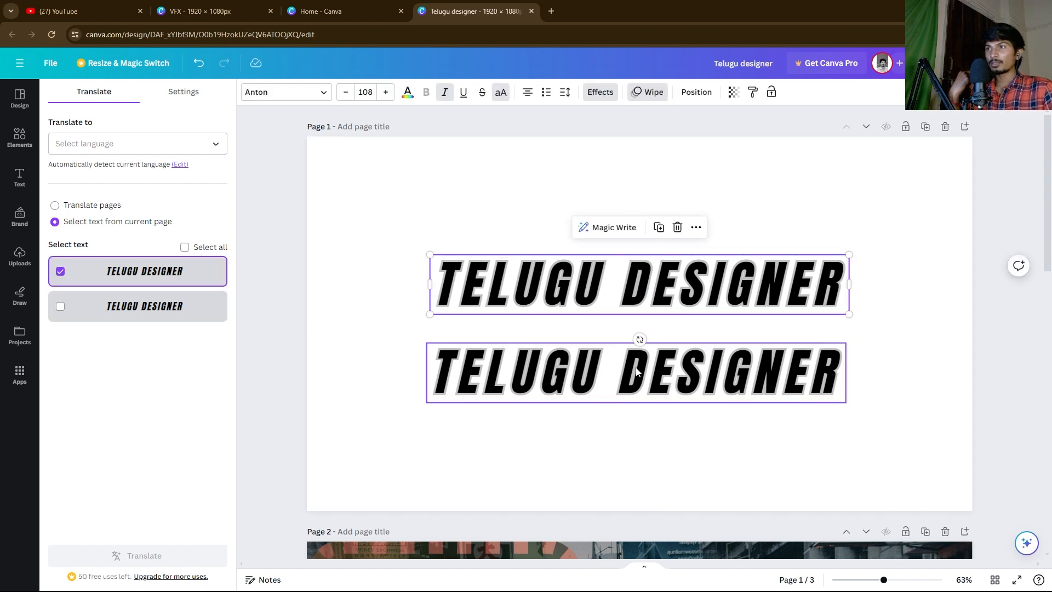
pyautogui.click(636, 372)
pyautogui.click(635, 315)
pyautogui.moveTo(411, 361); pyautogui.dragTo(724, 444)
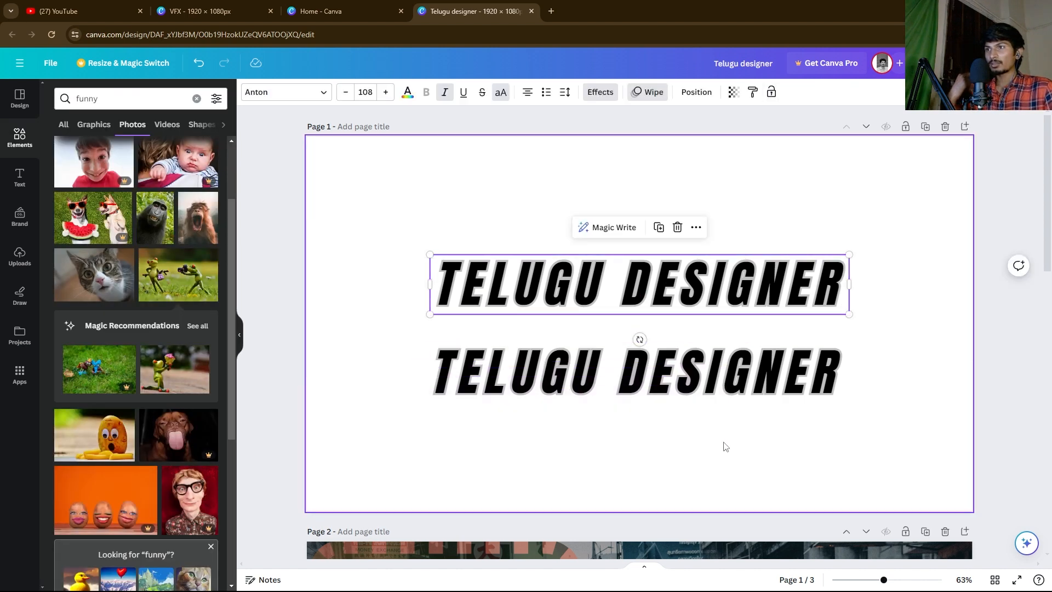
# Step: Unlock the lower TELUGU DESIGNER line and delete it
pyautogui.click(646, 370)
pyautogui.click(633, 313)
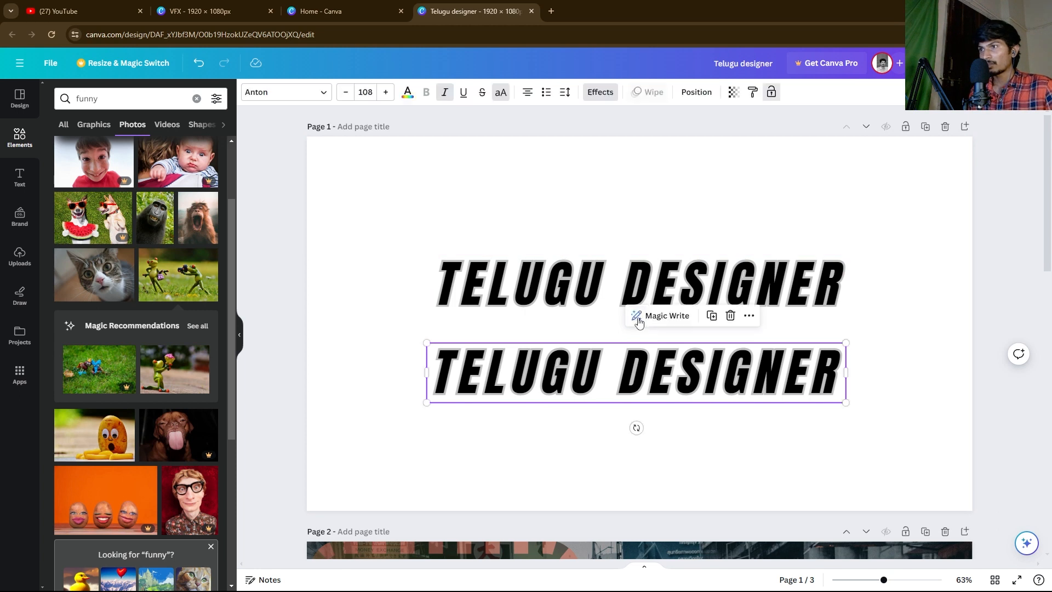
pyautogui.doubleClick(634, 375)
pyautogui.click(567, 214)
pyautogui.click(614, 388)
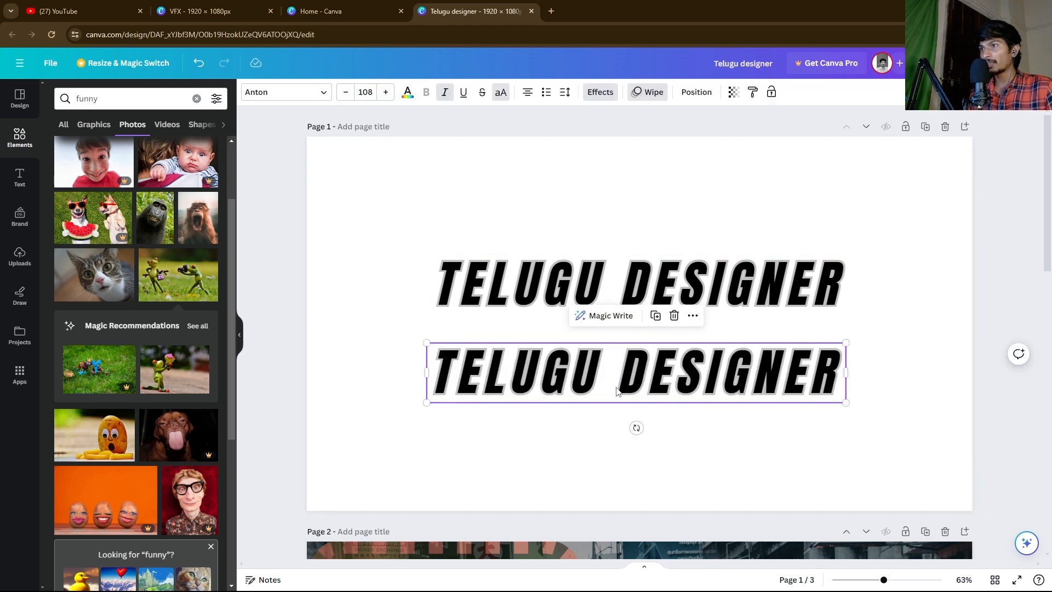
pyautogui.press('Delete')
# Step: Drag the remaining TELUGU DESIGNER line to the page centre and confirm its alignment
pyautogui.moveTo(697, 287); pyautogui.dragTo(680, 324)
pyautogui.rightClick(680, 317)
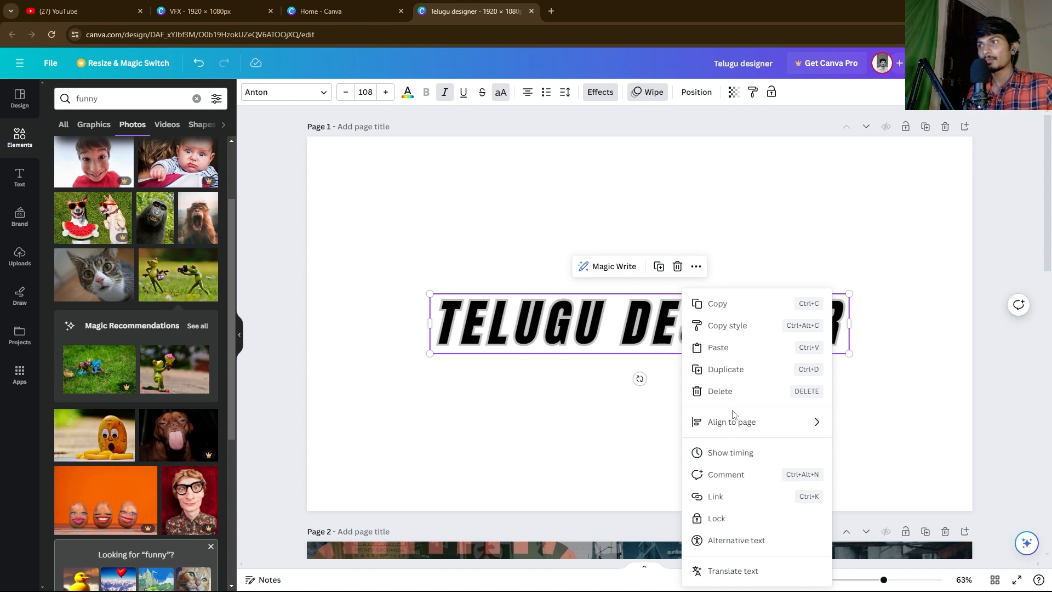
pyautogui.moveTo(737, 422)
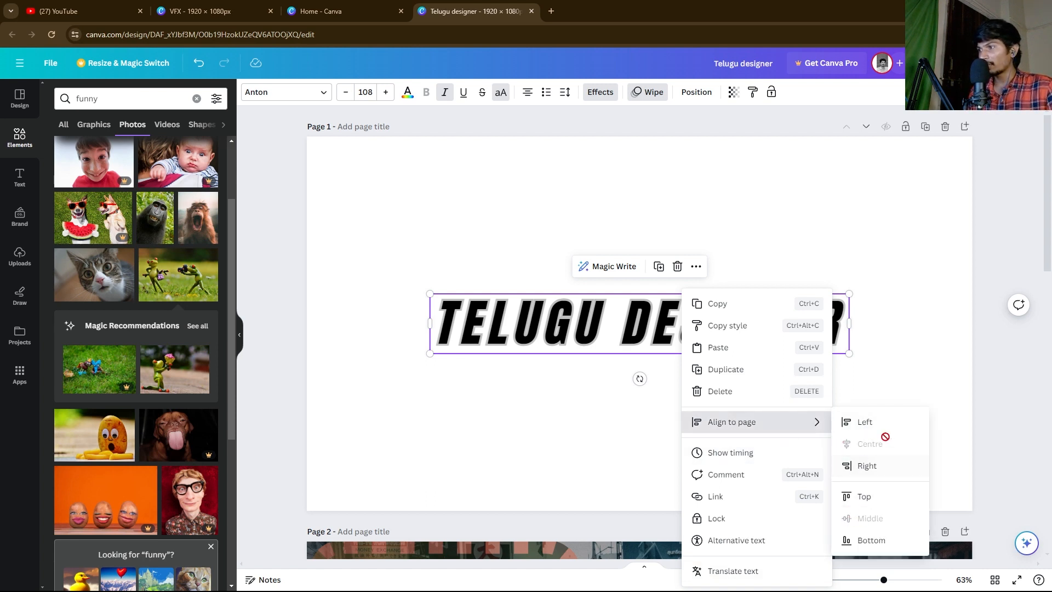
pyautogui.click(907, 344)
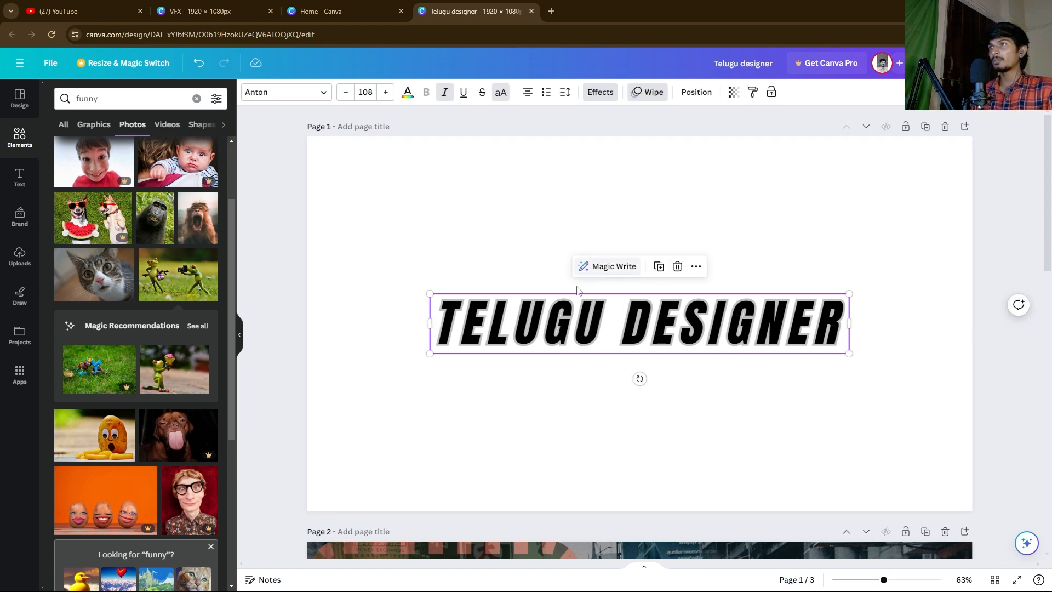
pyautogui.click(342, 245)
pyautogui.click(439, 335)
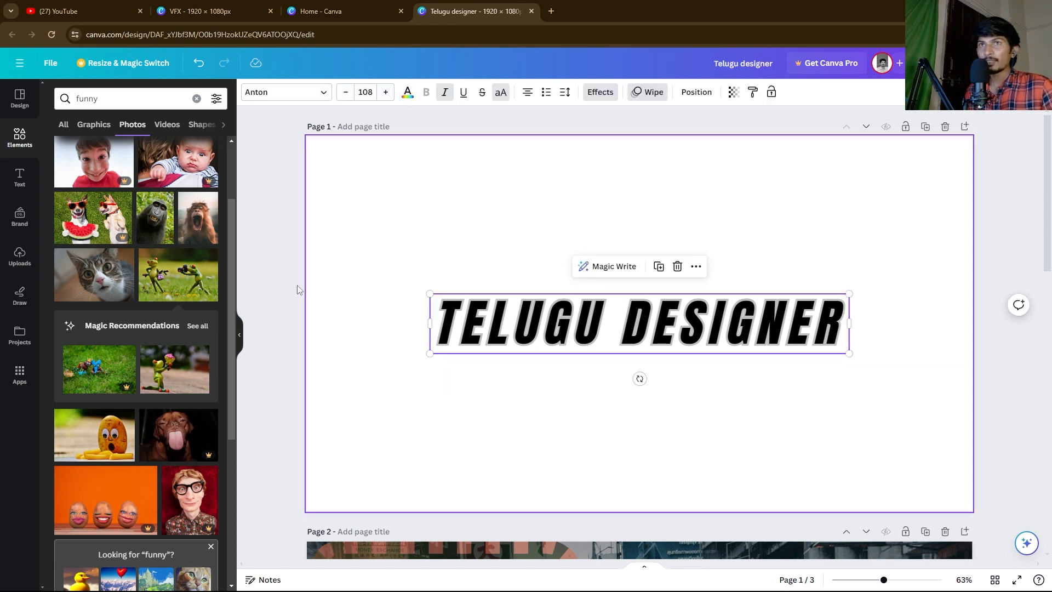
# Step: Add the Thank you and LIKE & SUBSCRIBE font combinations from the Text panel
pyautogui.click(19, 176)
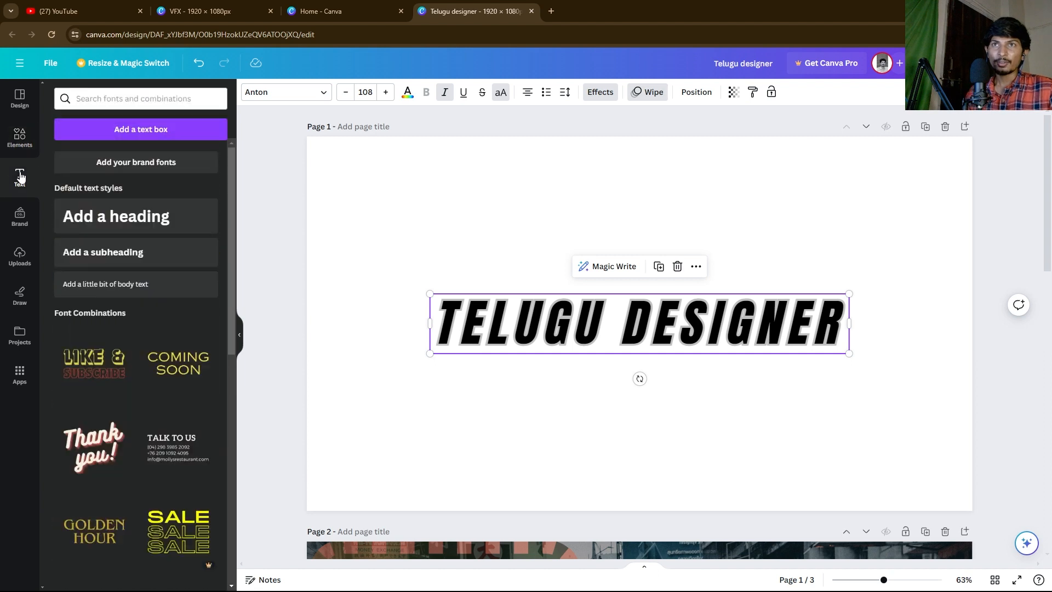
pyautogui.scroll(-8, 130, 366)
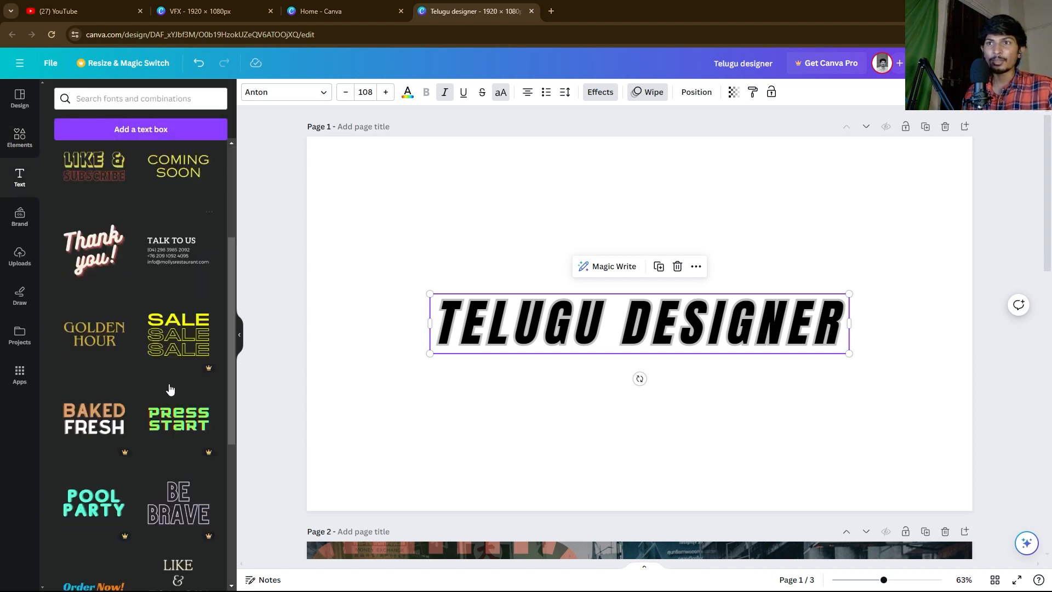
pyautogui.scroll(6, 156, 241)
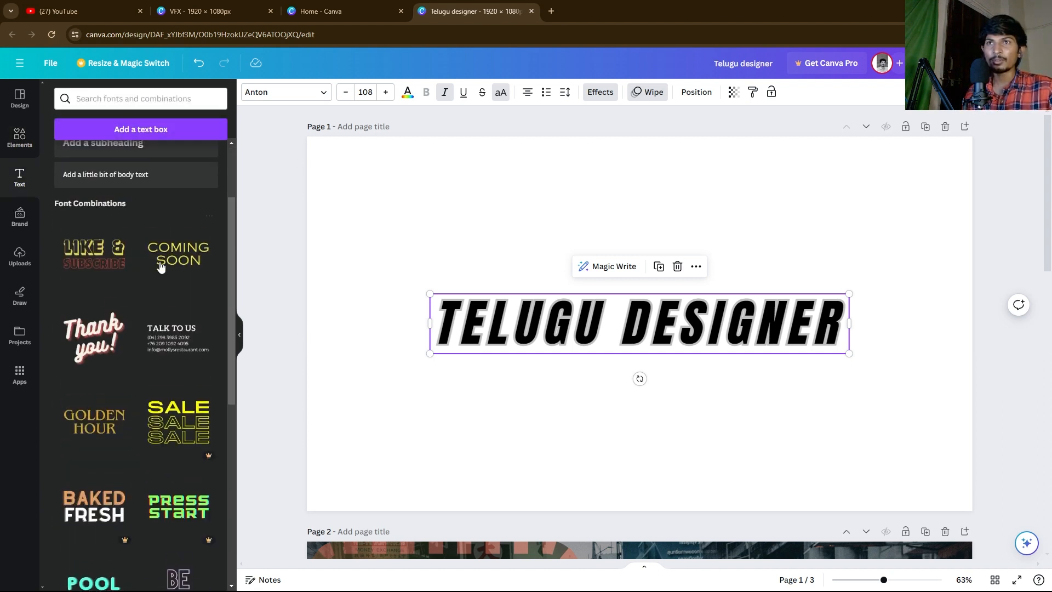
pyautogui.click(77, 336)
pyautogui.click(77, 339)
# Step: Move LIKE & SUBSCRIBE into the lower-right corner and shrink it against the right edge
pyautogui.moveTo(663, 304); pyautogui.dragTo(727, 229)
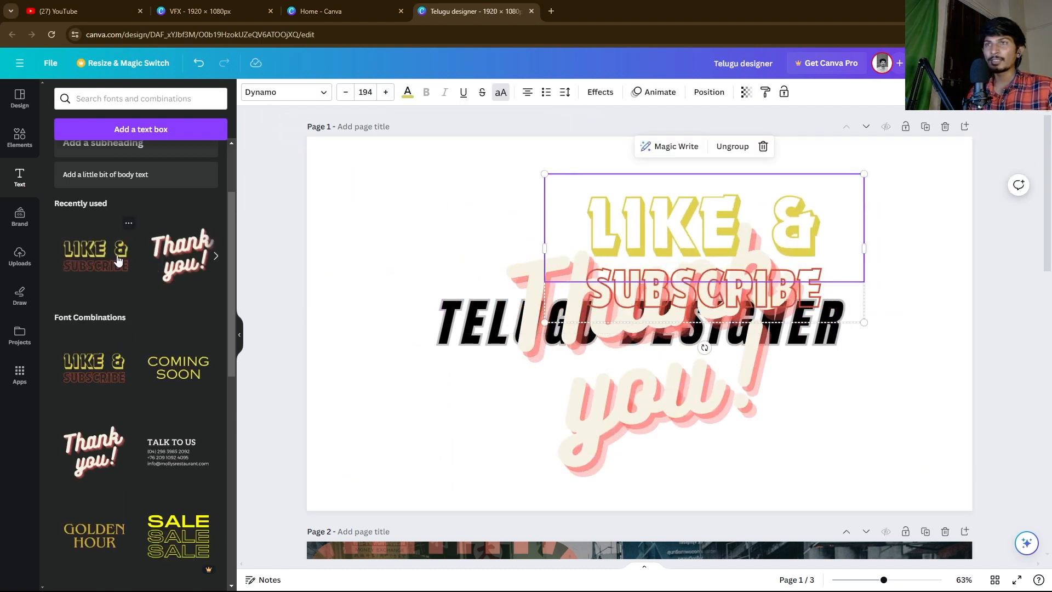
pyautogui.moveTo(611, 216); pyautogui.dragTo(735, 404)
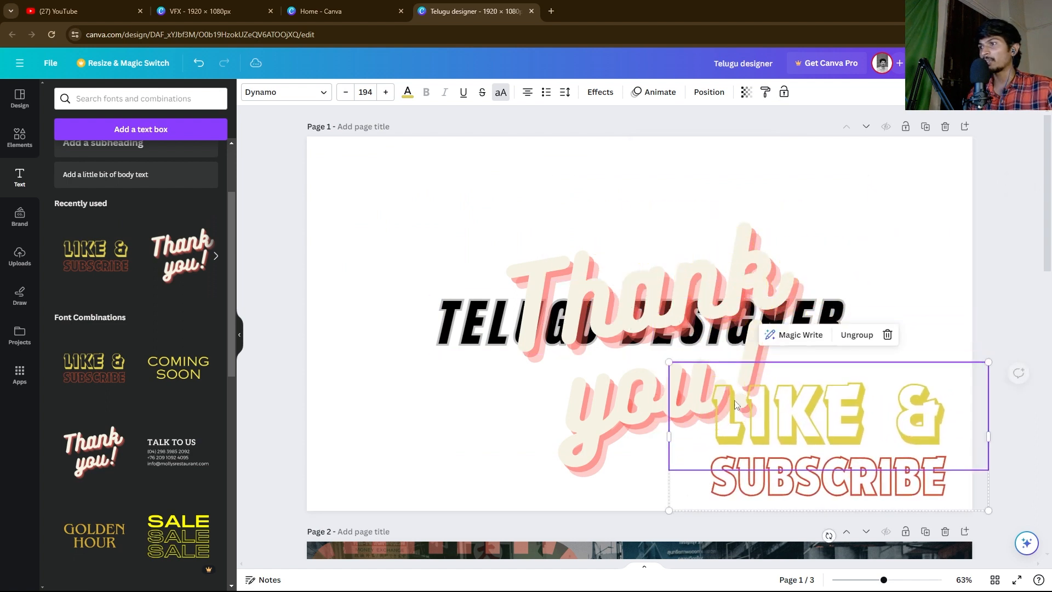
pyautogui.moveTo(669, 362); pyautogui.dragTo(791, 418)
pyautogui.moveTo(851, 472); pyautogui.dragTo(836, 448)
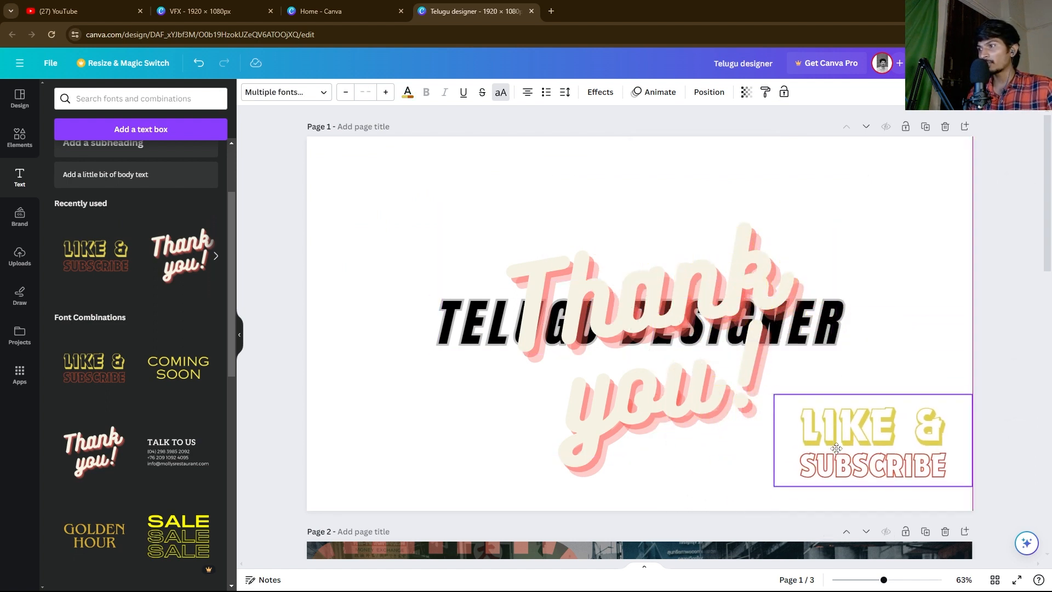
# Step: Inspect the LIKE &, SUBSCRIBE and you! text elements inside the added groups
pyautogui.click(872, 444)
pyautogui.click(903, 444)
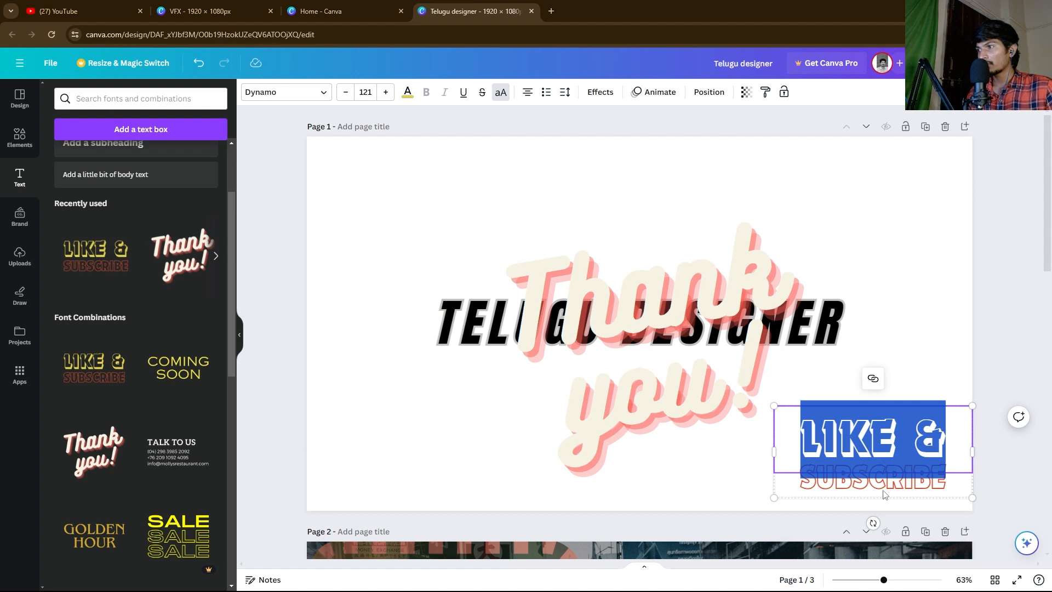
pyautogui.press('Escape')
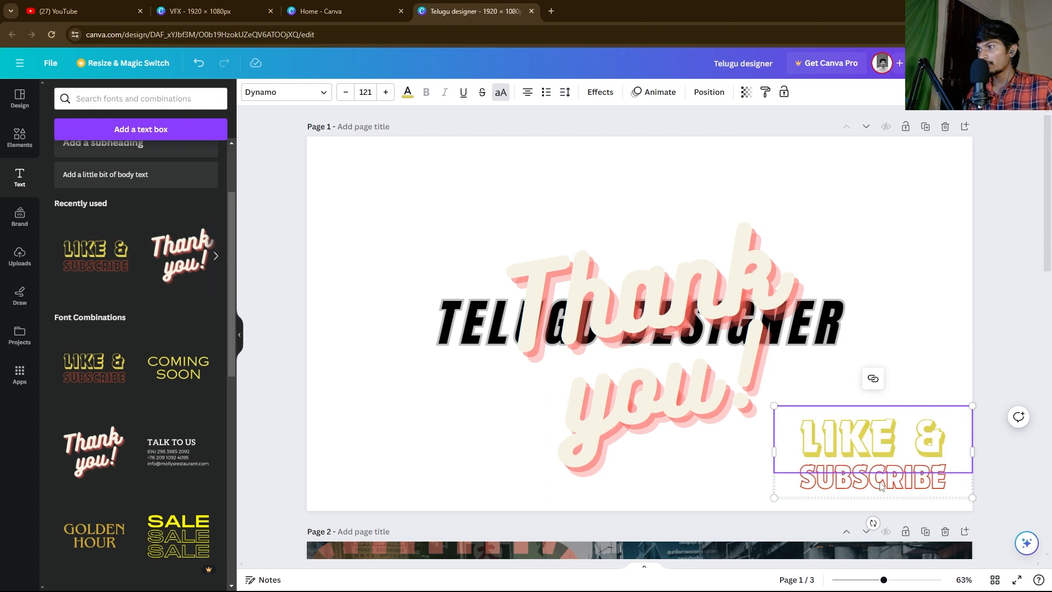
pyautogui.click(911, 489)
pyautogui.click(911, 489)
pyautogui.press('Escape')
pyautogui.click(885, 387)
pyautogui.click(669, 307)
pyautogui.click(638, 387)
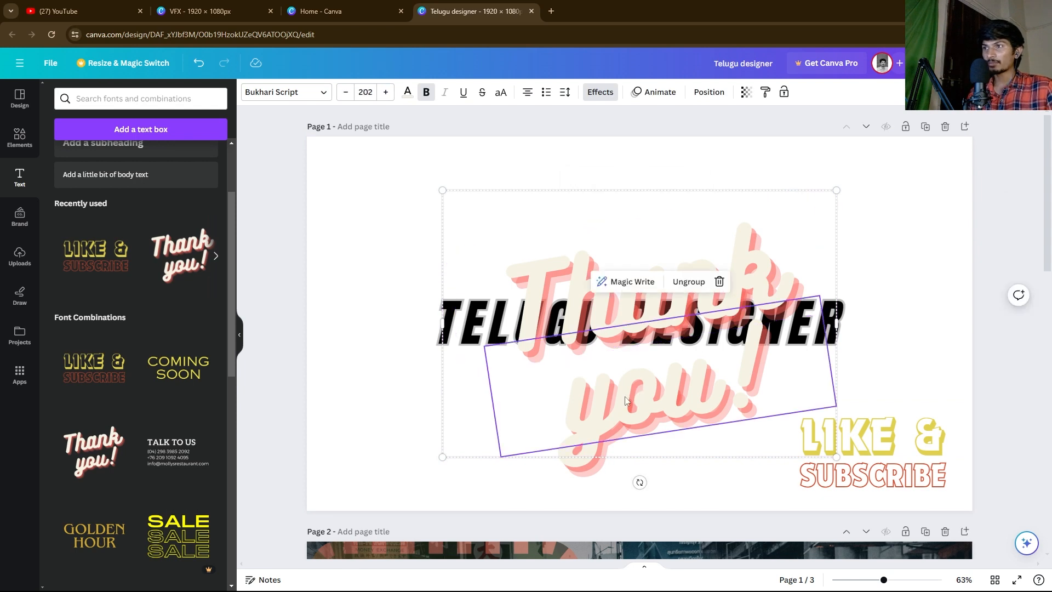
# Step: Reposition the Thank you! group up and to the right
pyautogui.click(332, 383)
pyautogui.moveTo(621, 411); pyautogui.dragTo(667, 396)
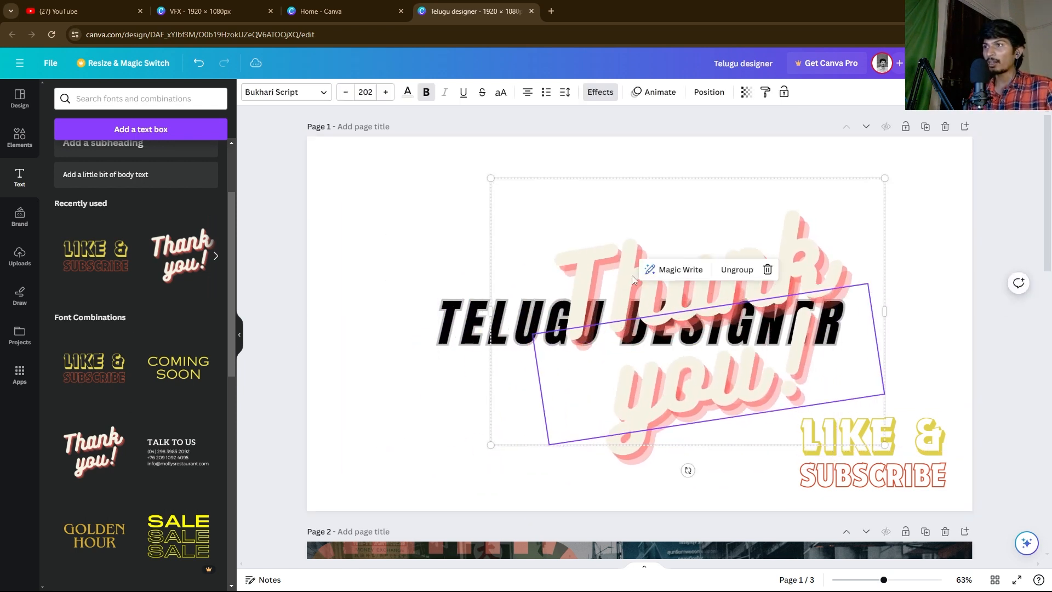
pyautogui.doubleClick(775, 297)
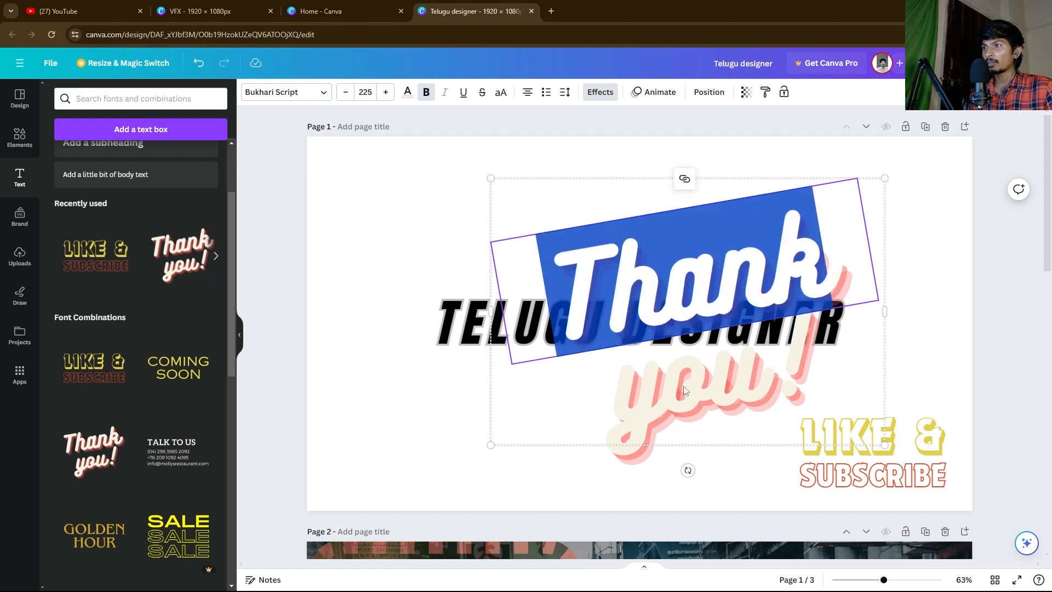
pyautogui.click(342, 288)
pyautogui.moveTo(623, 280); pyautogui.dragTo(646, 262)
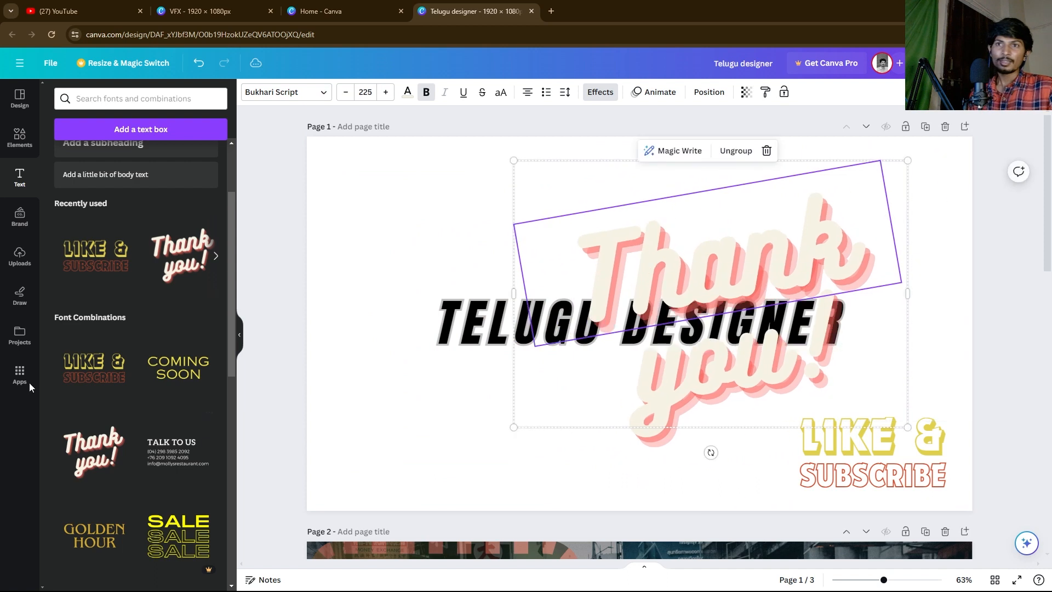
# Step: Add the thank you so much template and centre it horizontally
pyautogui.scroll(-12, 204, 298)
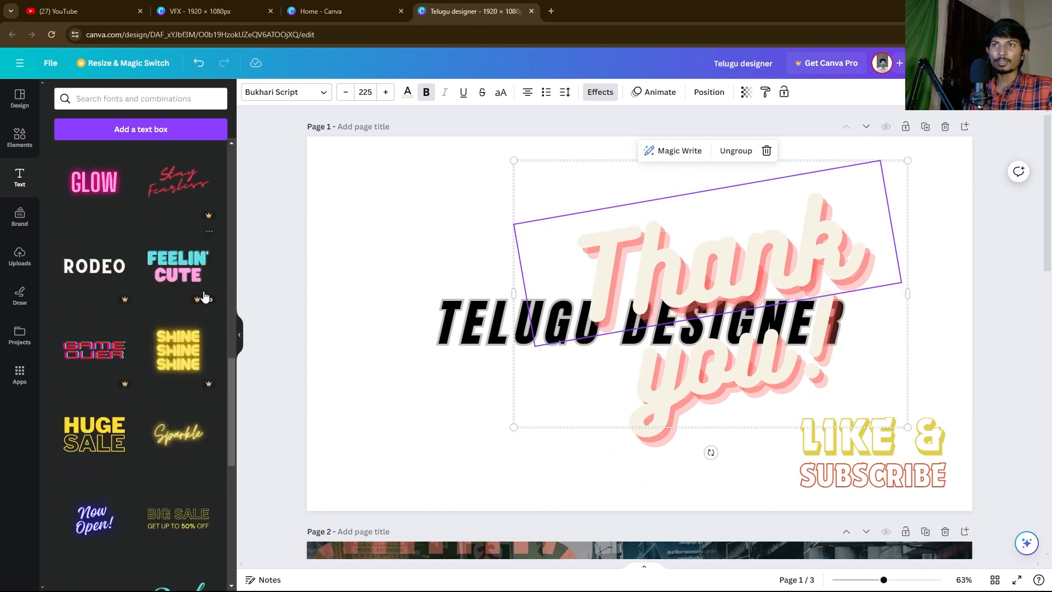
pyautogui.moveTo(231, 376); pyautogui.dragTo(225, 590)
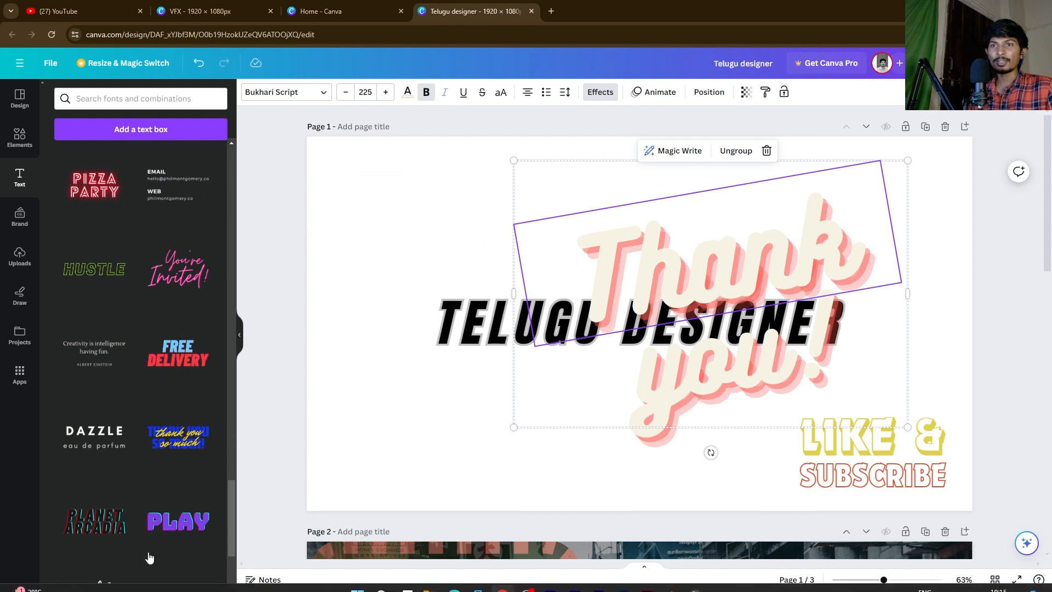
pyautogui.click(173, 433)
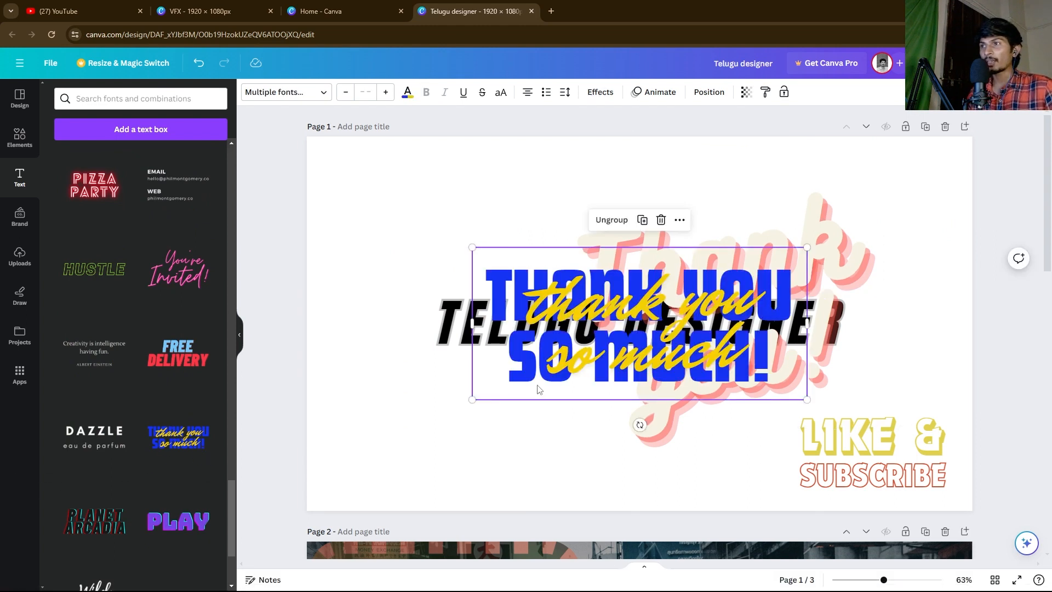
pyautogui.moveTo(568, 317); pyautogui.dragTo(546, 315)
# Step: Delete the Thank you!, thank you so much and LIKE & SUBSCRIBE groups
pyautogui.click(790, 265)
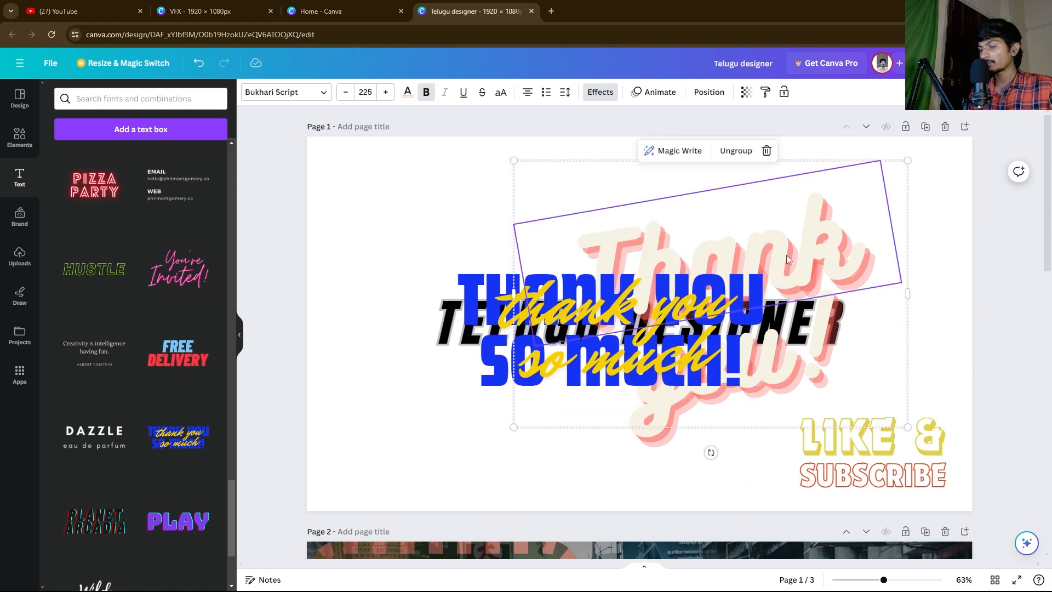
pyautogui.press('Delete')
pyautogui.click(714, 305)
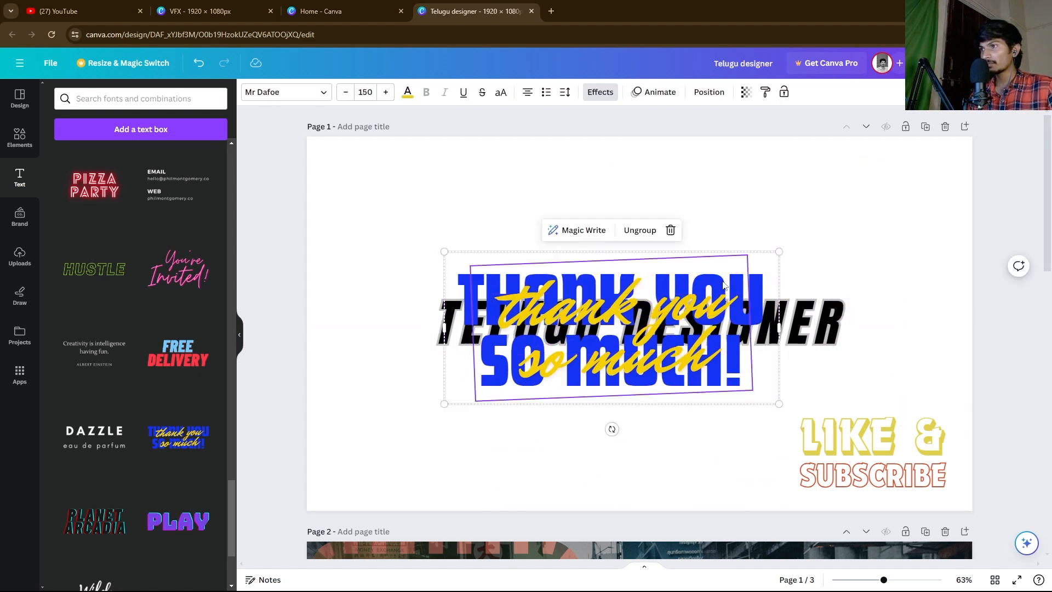
pyautogui.press('Delete')
pyautogui.press('Delete')
pyautogui.click(840, 459)
pyautogui.press('Delete')
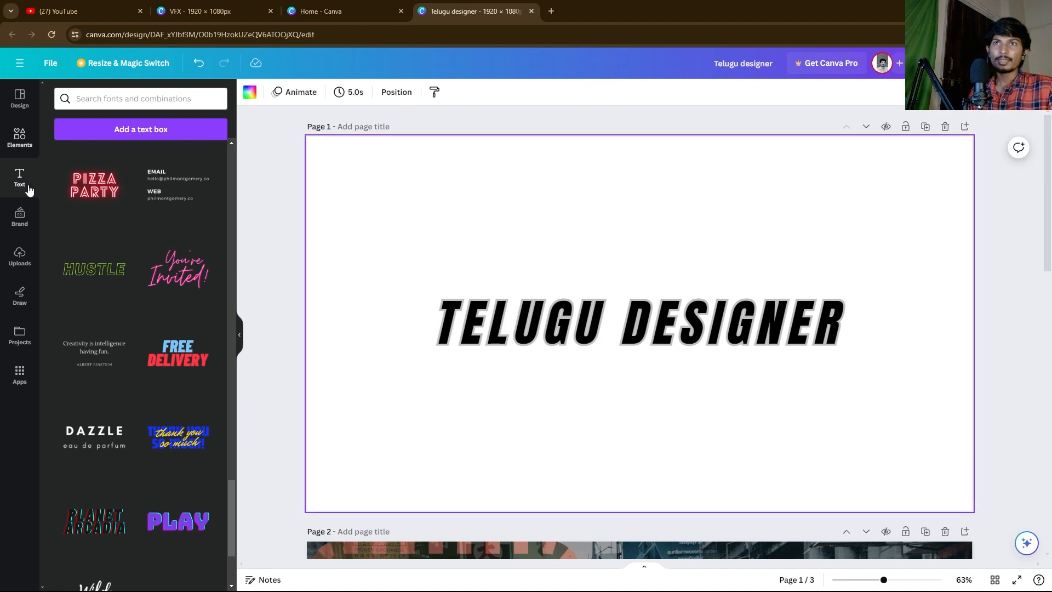
# Step: Open the Brand kit panel from the left sidebar
pyautogui.scroll(-5, 87, 296)
pyautogui.scroll(-10, 108, 343)
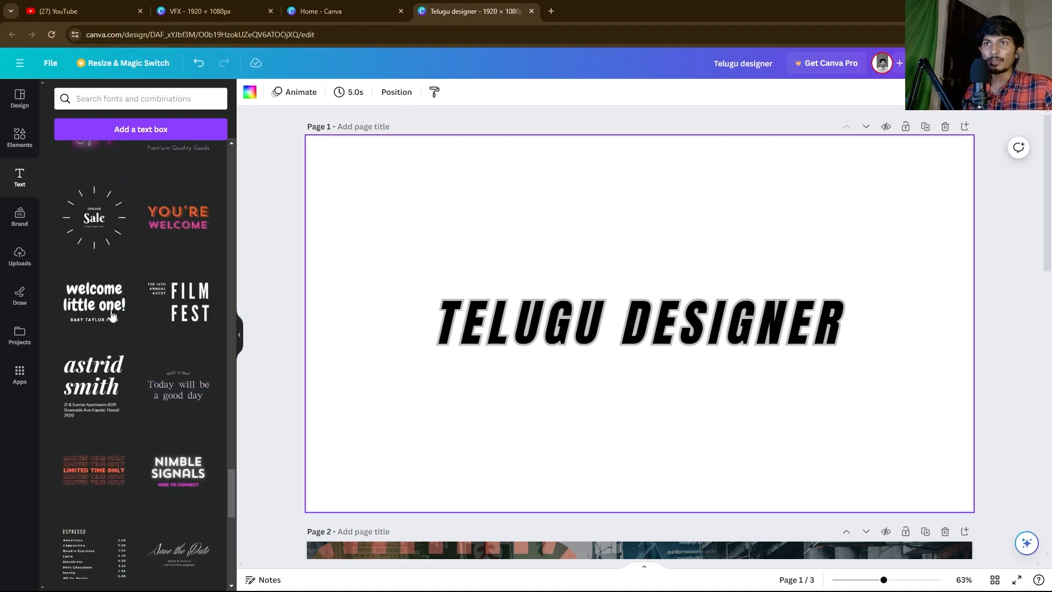
pyautogui.click(15, 219)
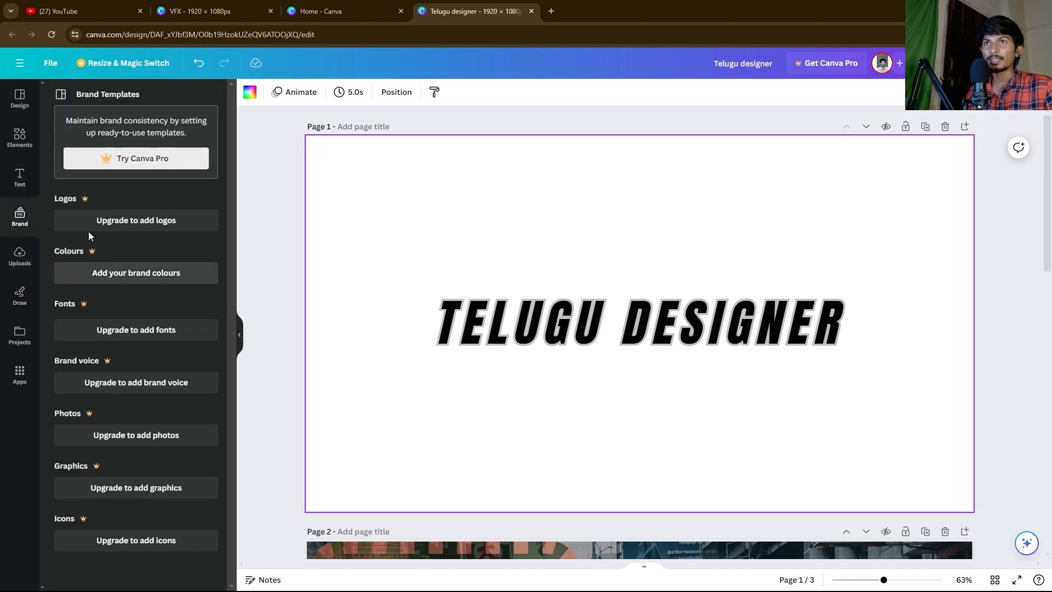
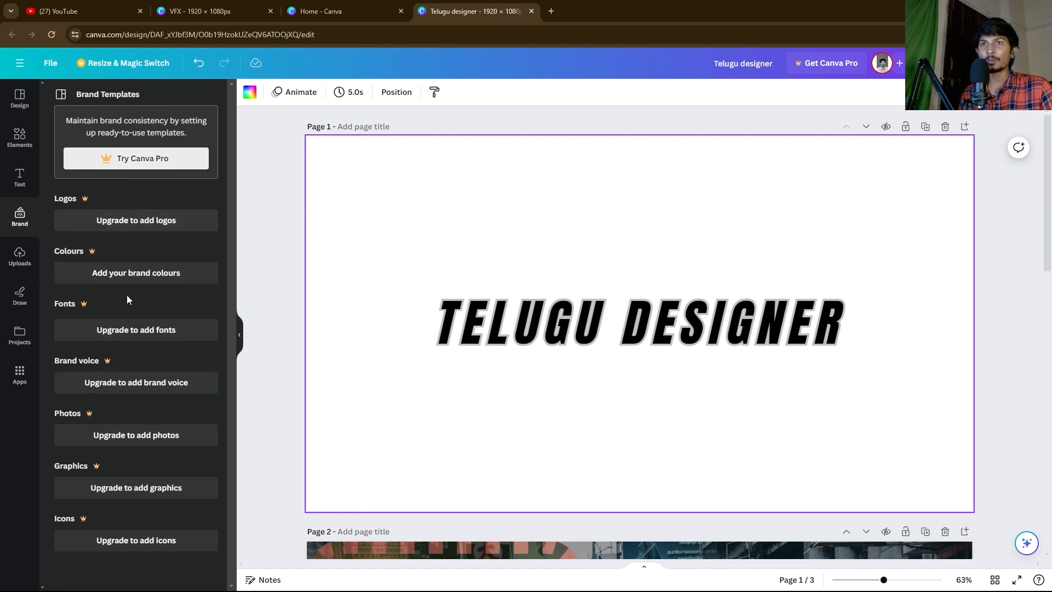
# Step: Select the TELUGU DESIGNER title and start uploading a file from the Uploads library
pyautogui.click(478, 327)
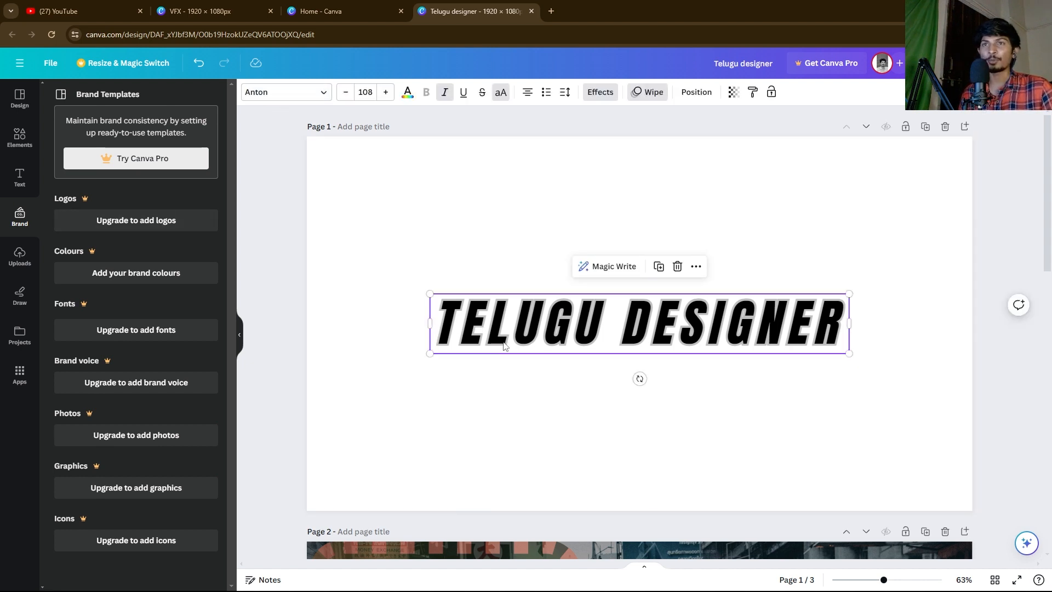
pyautogui.click(18, 254)
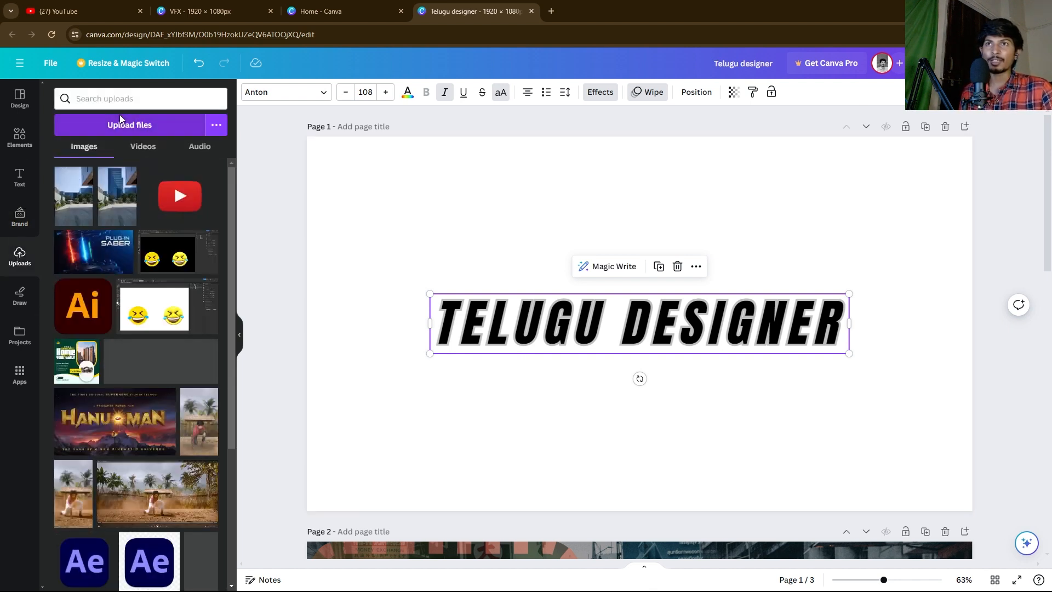
pyautogui.click(124, 124)
# Step: Cancel the file upload and scroll through the uploaded images
pyautogui.click(688, 277)
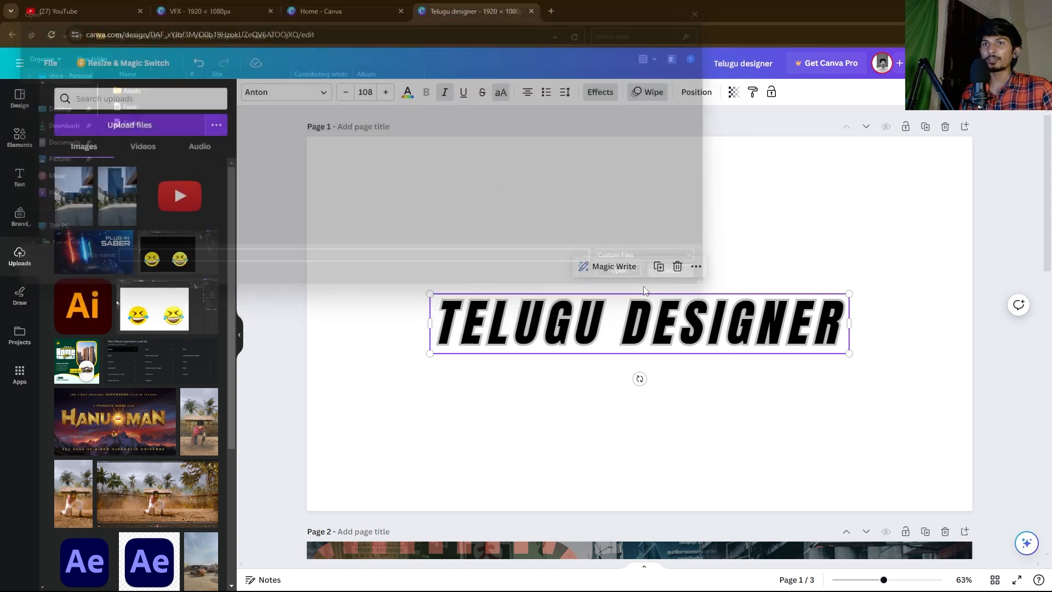
pyautogui.scroll(-5, 141, 257)
pyautogui.scroll(5, 141, 258)
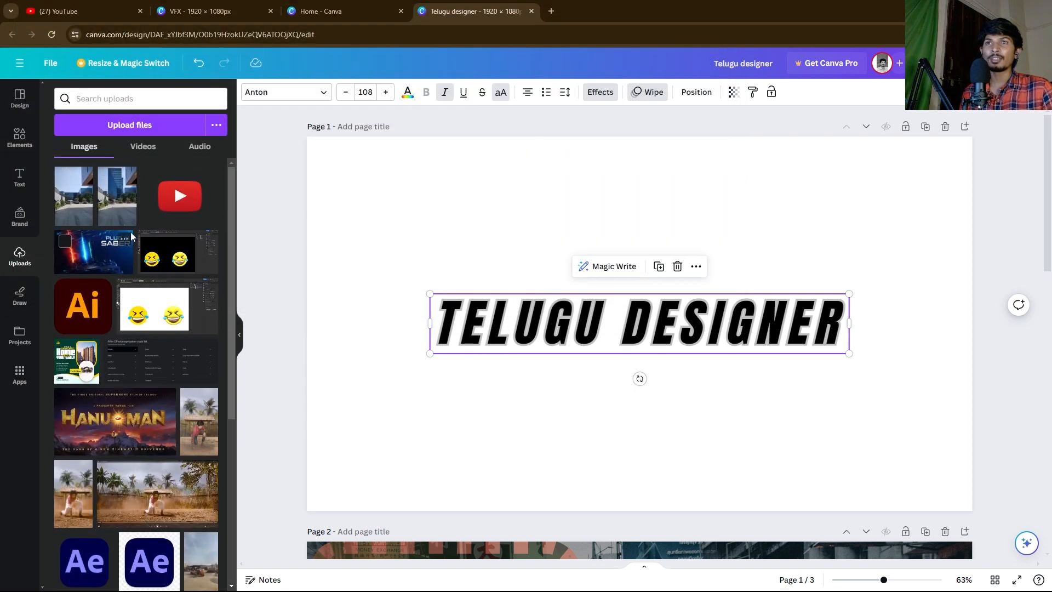
pyautogui.scroll(-3, 145, 290)
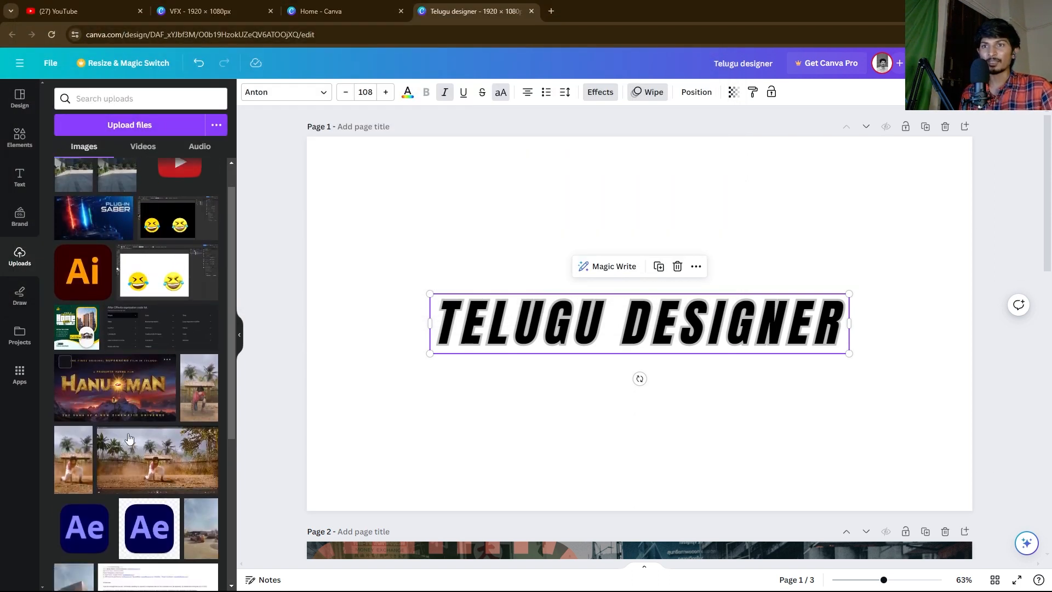
pyautogui.scroll(3, 142, 300)
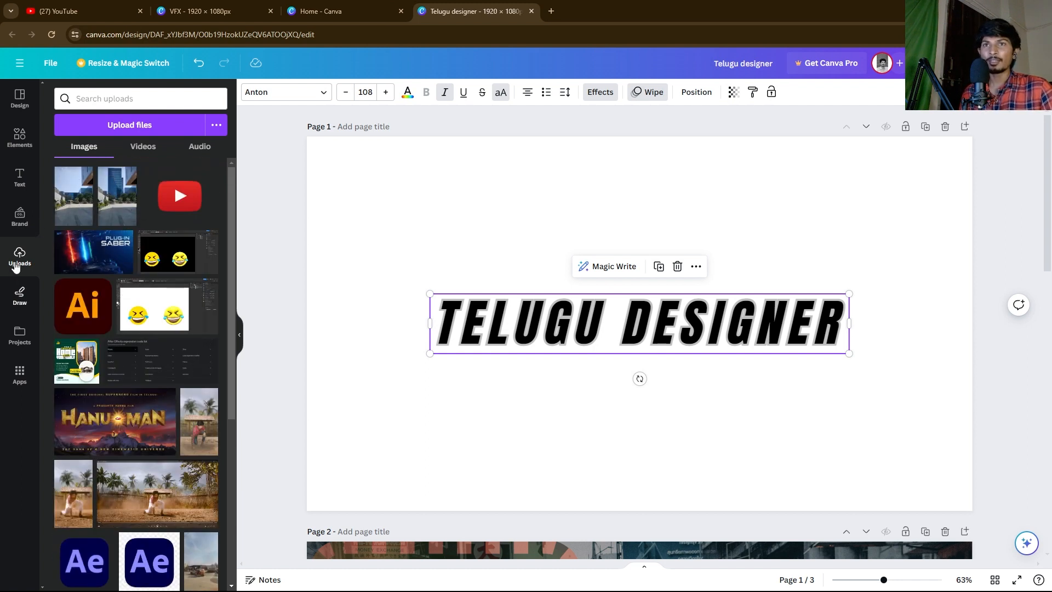
# Step: Look through the uploaded videos and audio, return to images, and switch to Draw
pyautogui.click(143, 147)
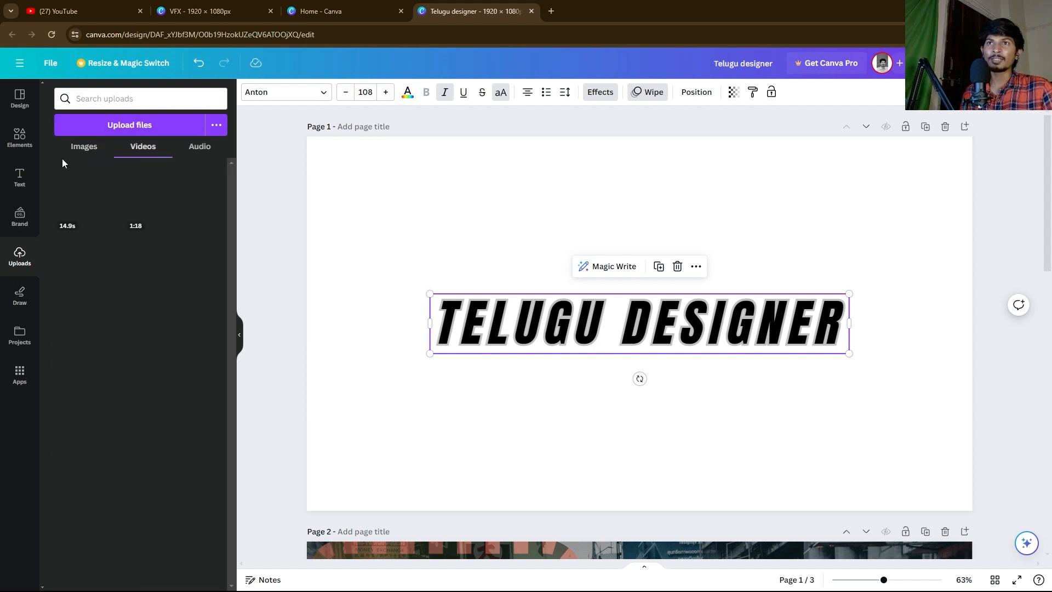
pyautogui.click(192, 155)
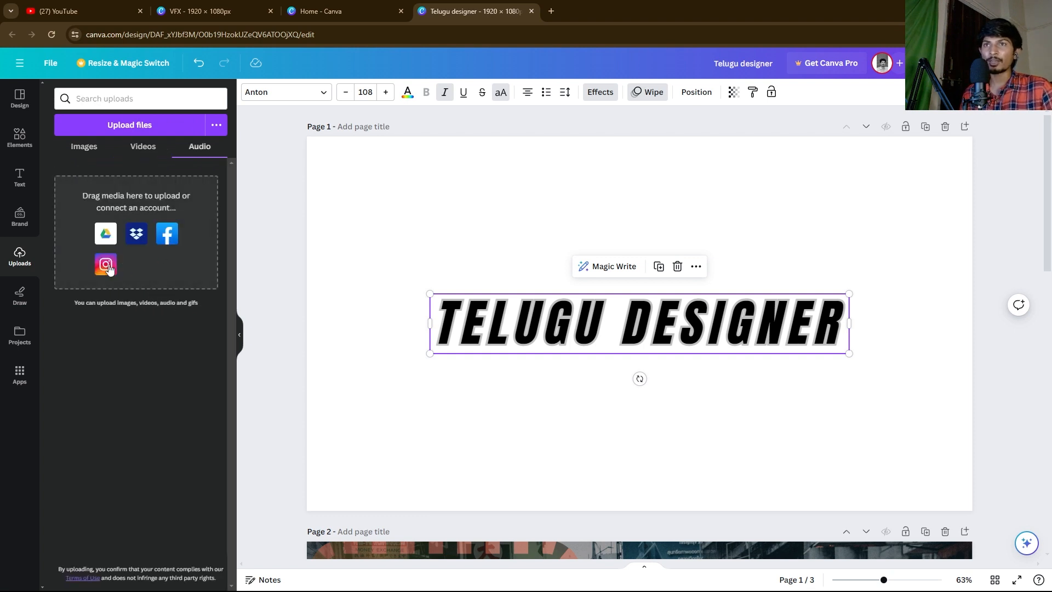
pyautogui.click(82, 148)
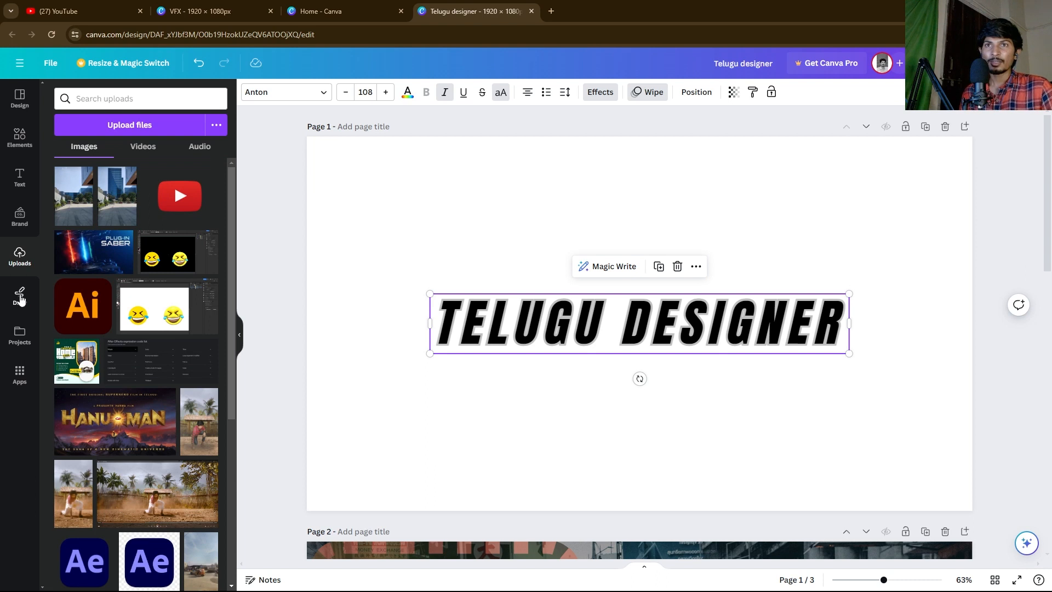
pyautogui.click(19, 296)
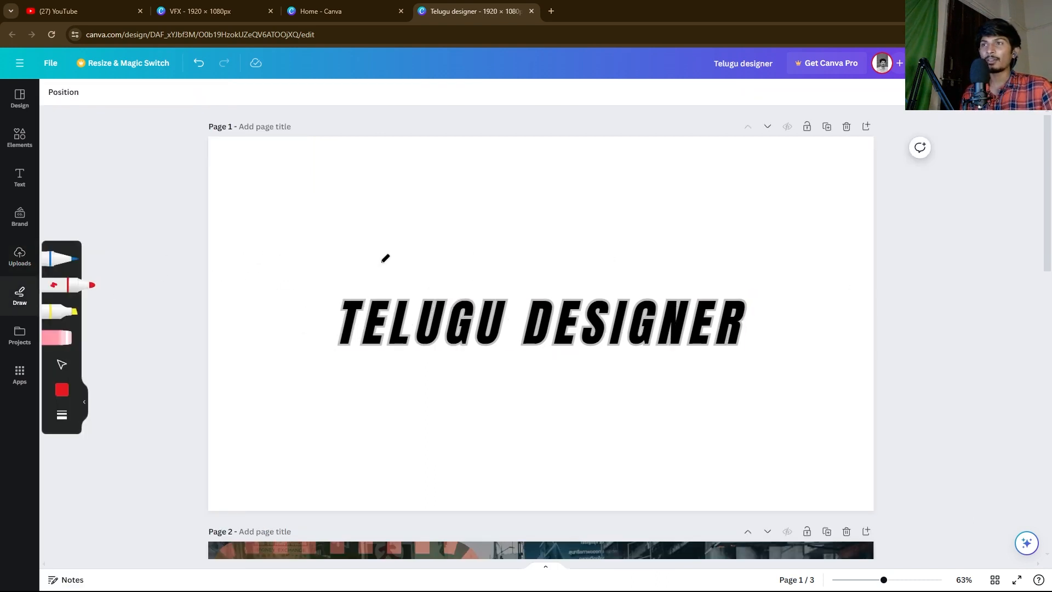
# Step: Scribble red freehand letters, a strike-through line and doodles around the TELUGU DESIGNER title
pyautogui.moveTo(347, 158); pyautogui.dragTo(294, 279)
pyautogui.moveTo(384, 174); pyautogui.dragTo(331, 294)
pyautogui.moveTo(271, 211)
pyautogui.mouseDown()
pyautogui.moveTo(412, 248)
pyautogui.moveTo(393, 304)
pyautogui.mouseUp()
pyautogui.click(437, 200)
pyautogui.moveTo(488, 273)
pyautogui.mouseDown()
pyautogui.moveTo(562, 213)
pyautogui.moveTo(588, 281)
pyautogui.moveTo(618, 259)
pyautogui.moveTo(641, 274)
pyautogui.mouseUp()
pyautogui.moveTo(460, 245); pyautogui.dragTo(664, 249)
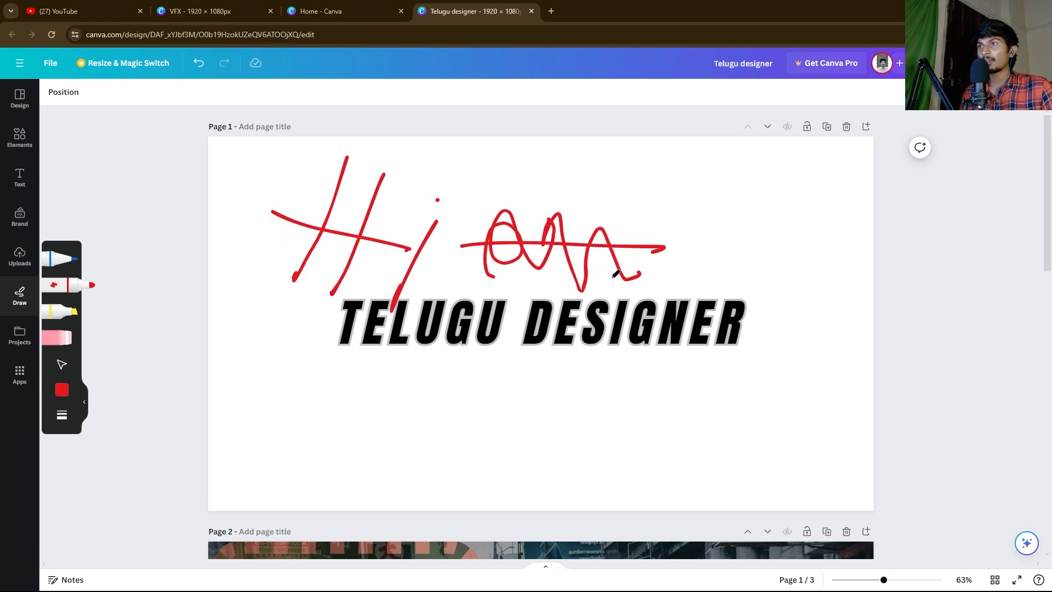
pyautogui.moveTo(445, 379)
pyautogui.mouseDown()
pyautogui.moveTo(429, 410)
pyautogui.moveTo(474, 425)
pyautogui.moveTo(519, 418)
pyautogui.moveTo(488, 440)
pyautogui.moveTo(372, 446)
pyautogui.moveTo(568, 380)
pyautogui.mouseUp()
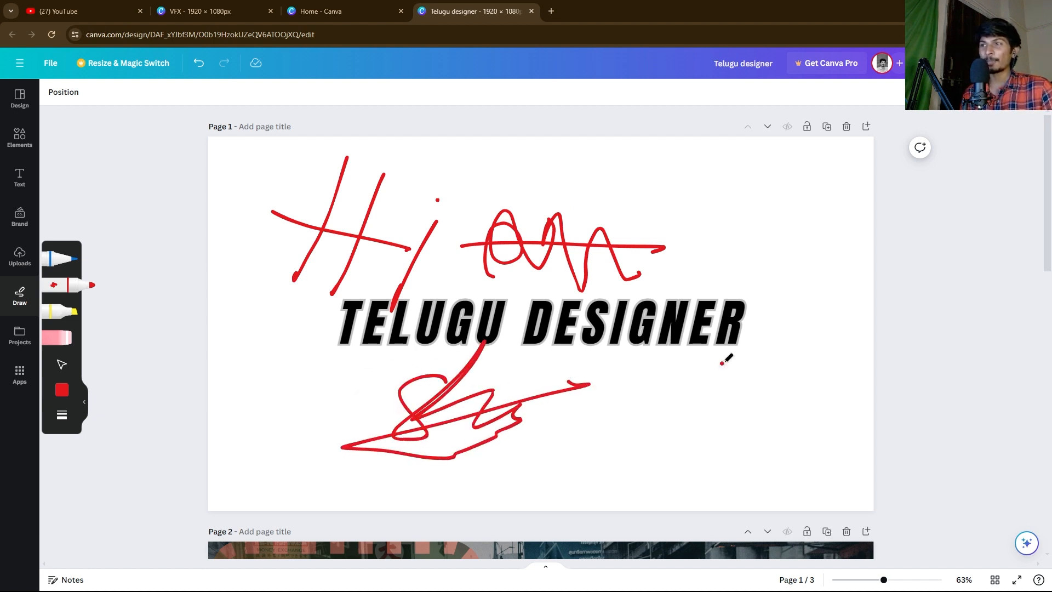
pyautogui.moveTo(722, 362)
pyautogui.mouseDown()
pyautogui.moveTo(676, 399)
pyautogui.moveTo(560, 438)
pyautogui.mouseUp()
# Step: Switch to the selection tool and delete the lower red scribble
pyautogui.click(62, 364)
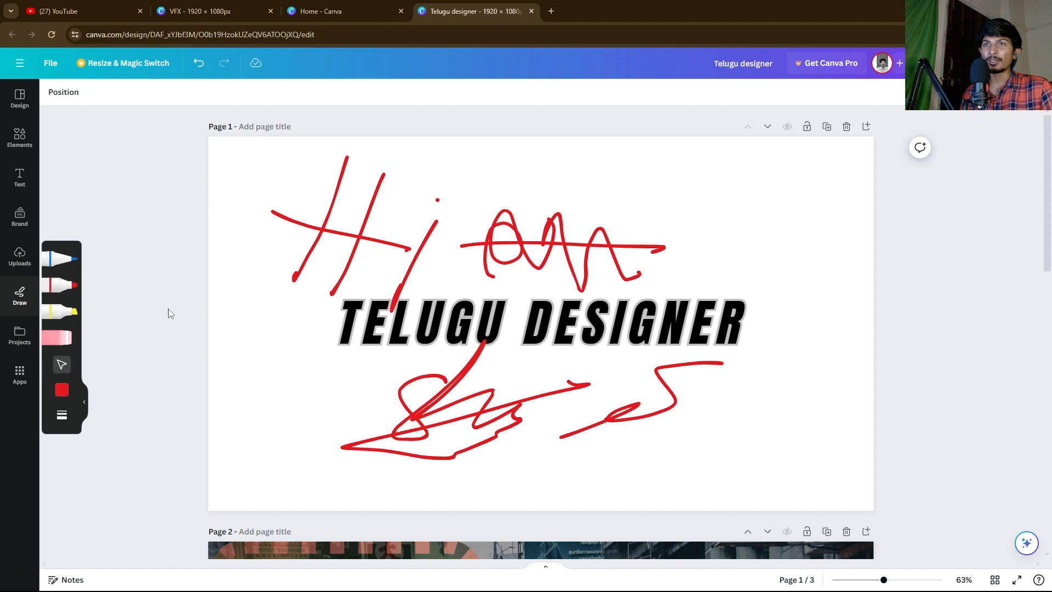
pyautogui.moveTo(326, 356); pyautogui.dragTo(237, 421)
pyautogui.click(55, 293)
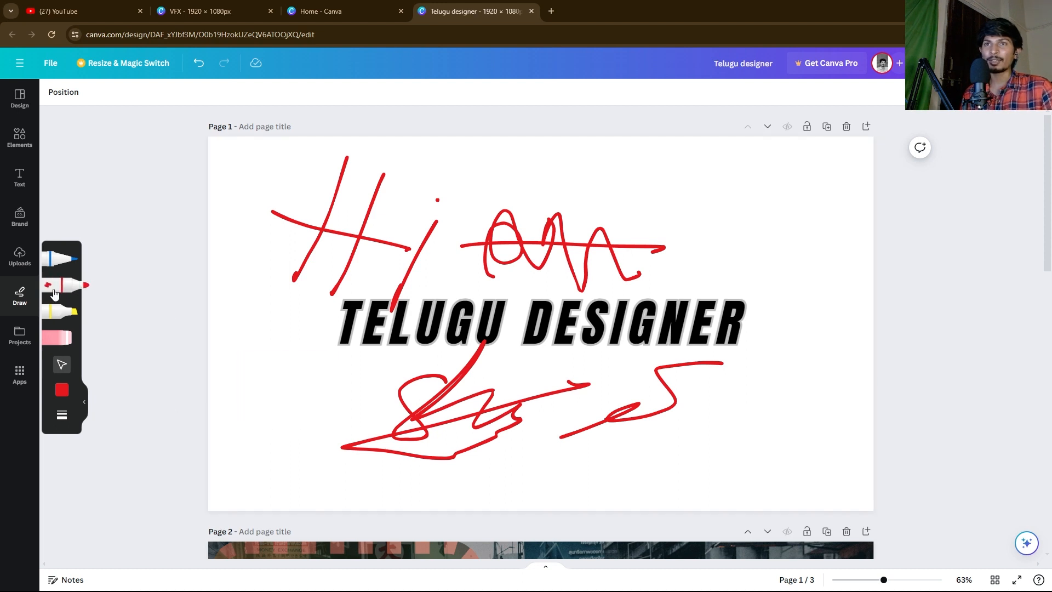
pyautogui.click(61, 364)
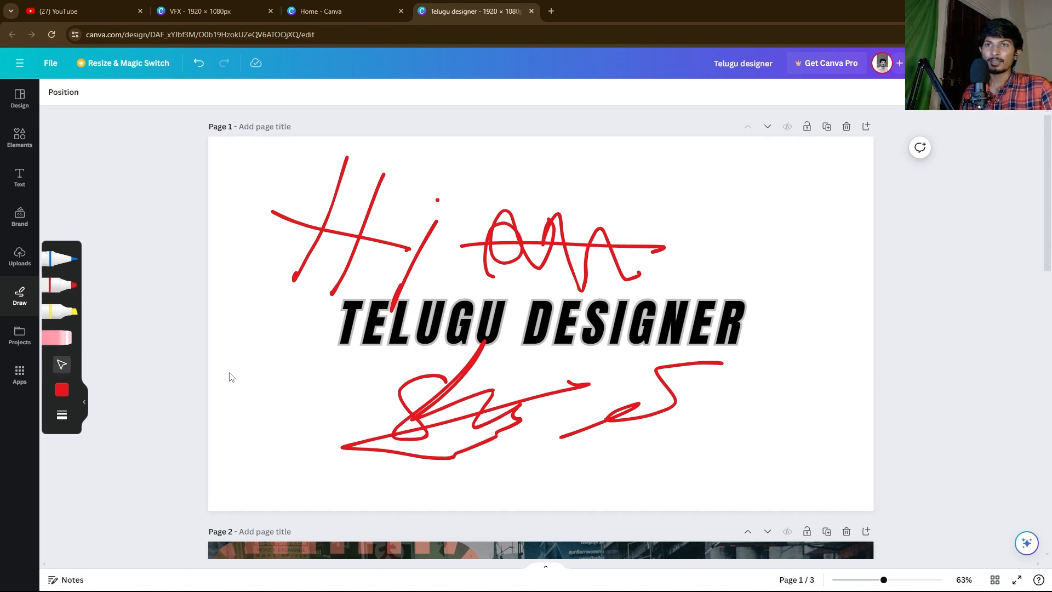
pyautogui.click(410, 424)
pyautogui.moveTo(410, 424)
pyautogui.mouseDown()
pyautogui.moveTo(397, 455)
pyautogui.moveTo(387, 454)
pyautogui.mouseUp()
pyautogui.press('Delete')
# Step: Delete the red squiggle, the strike-through line and remaining doodles, then show Projects
pyautogui.click(625, 426)
pyautogui.press('Delete')
pyautogui.click(551, 245)
pyautogui.press('Delete')
pyautogui.moveTo(264, 184); pyautogui.dragTo(658, 276)
pyautogui.press('Delete')
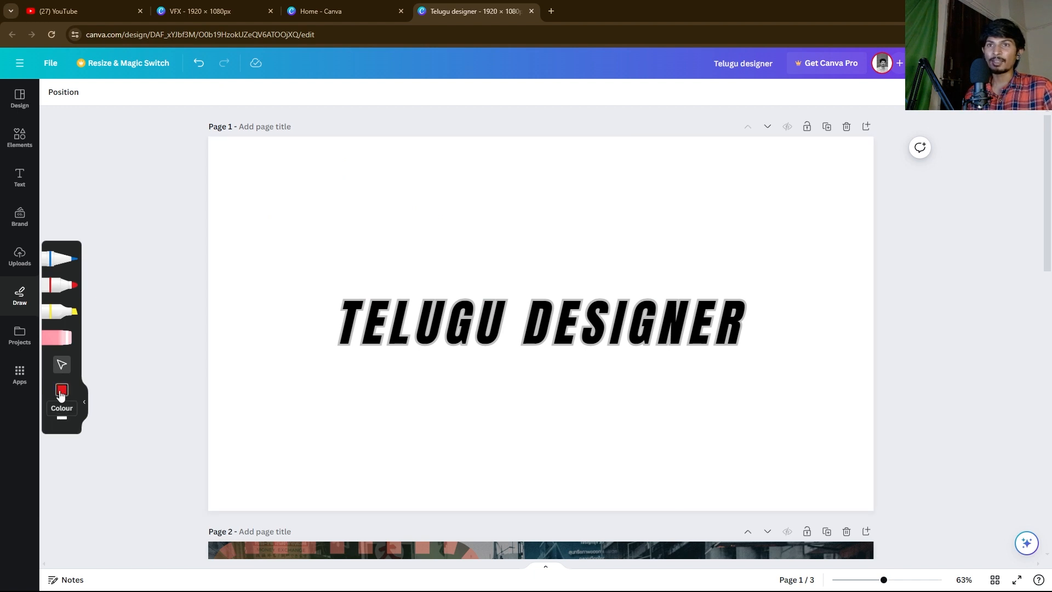
pyautogui.moveTo(273, 183); pyautogui.dragTo(492, 267)
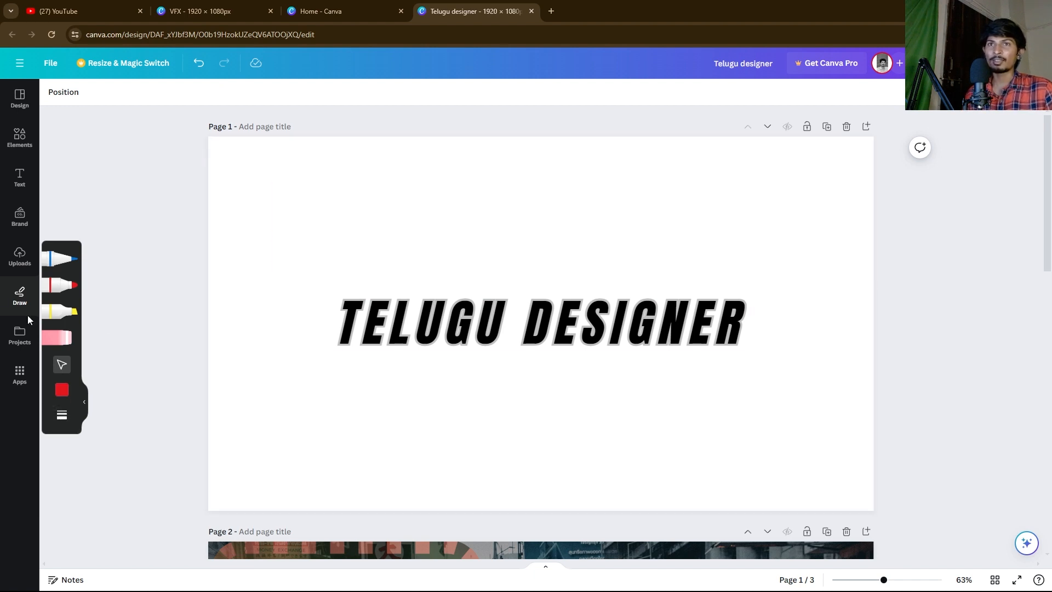
pyautogui.click(16, 335)
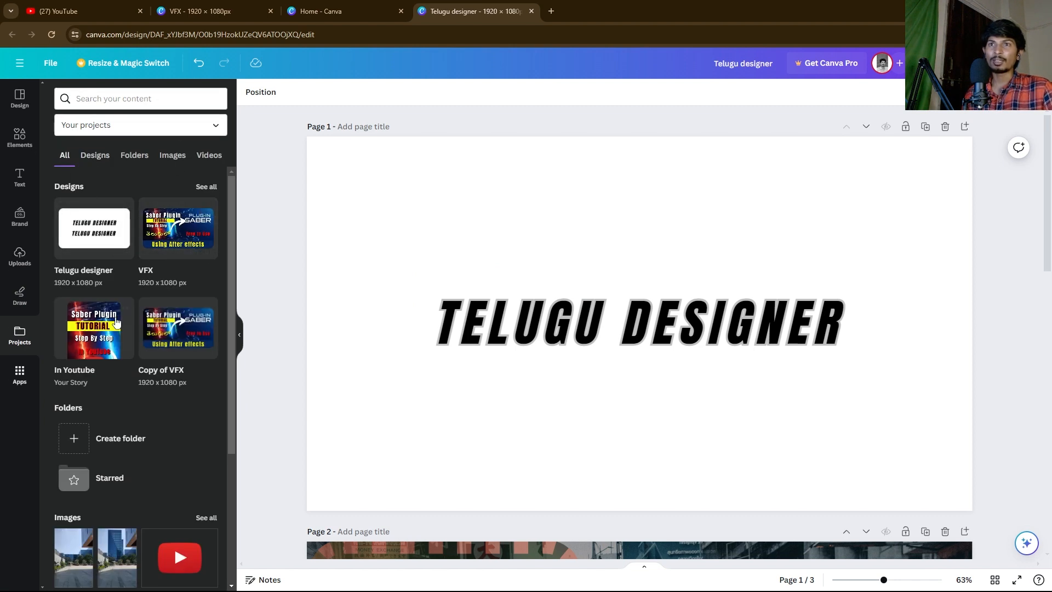
pyautogui.scroll(-1, 90, 454)
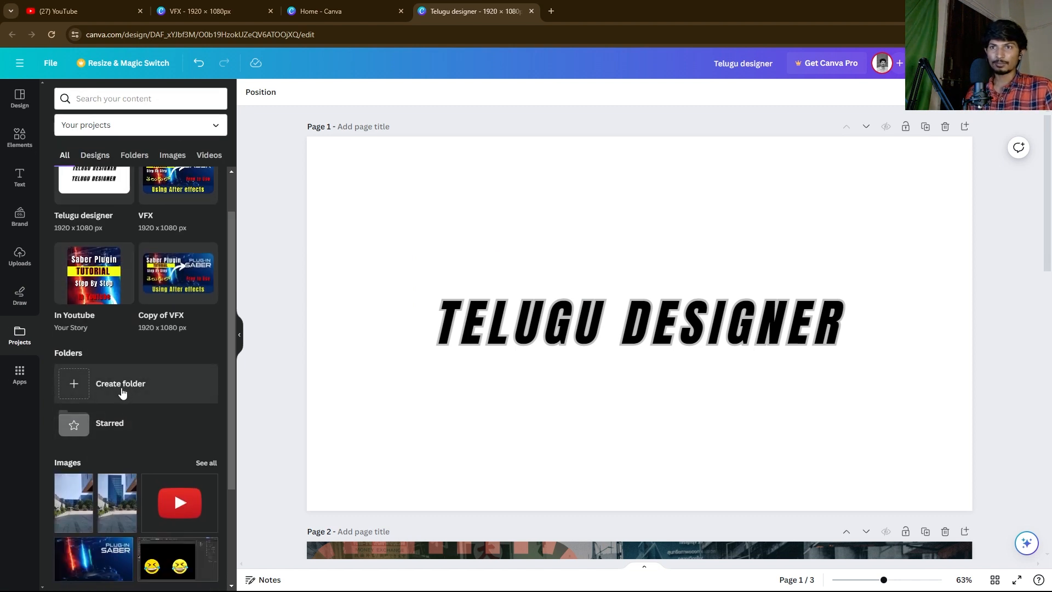
pyautogui.click(605, 331)
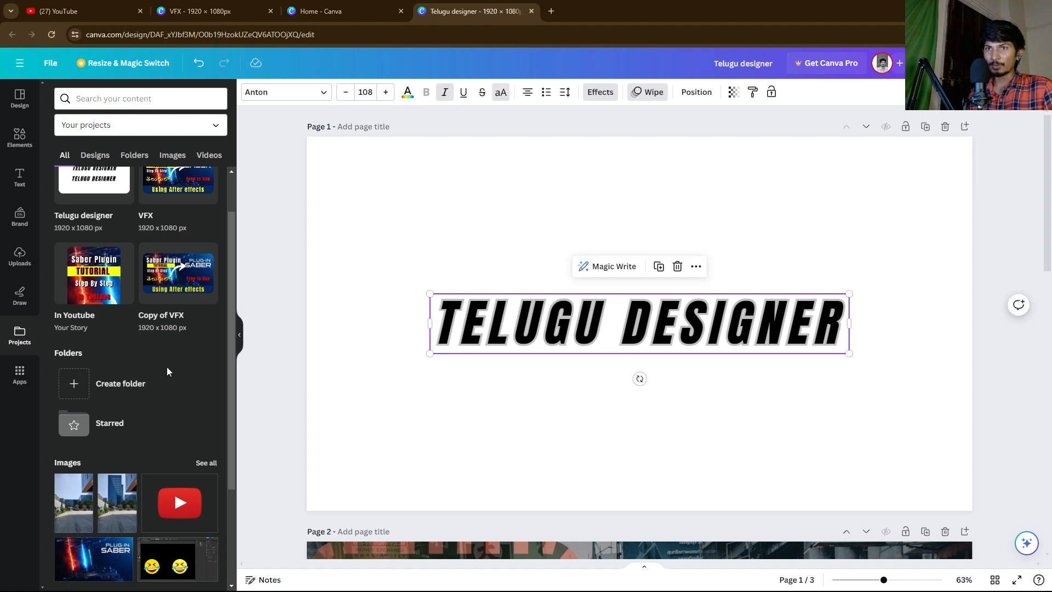
pyautogui.click(463, 419)
pyautogui.click(478, 332)
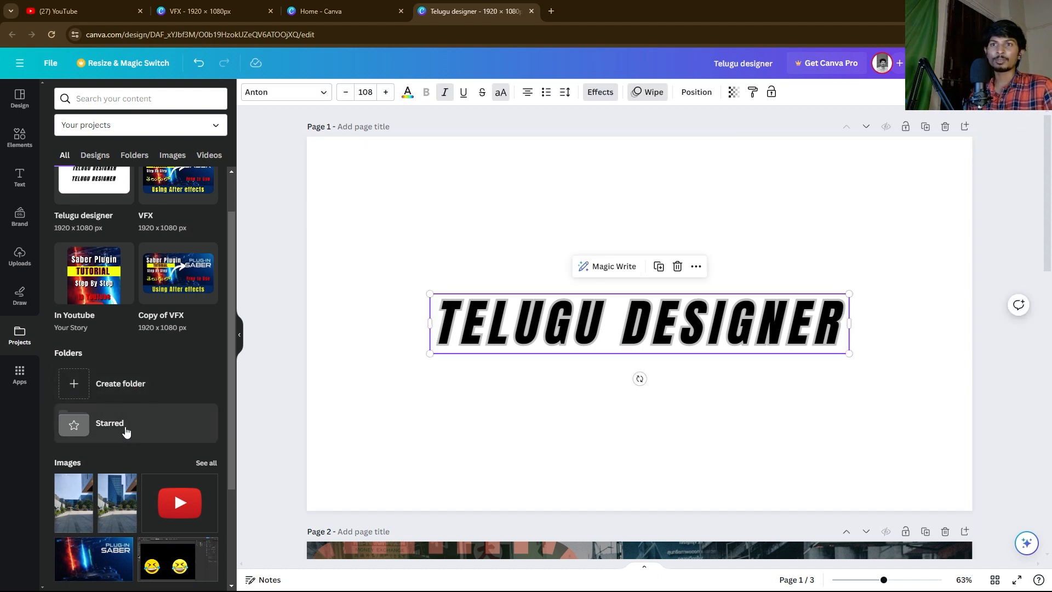
pyautogui.click(19, 372)
# Step: Scroll the Apps list down to Sketch To Life and launch it
pyautogui.scroll(-5, 139, 341)
pyautogui.scroll(4, 98, 288)
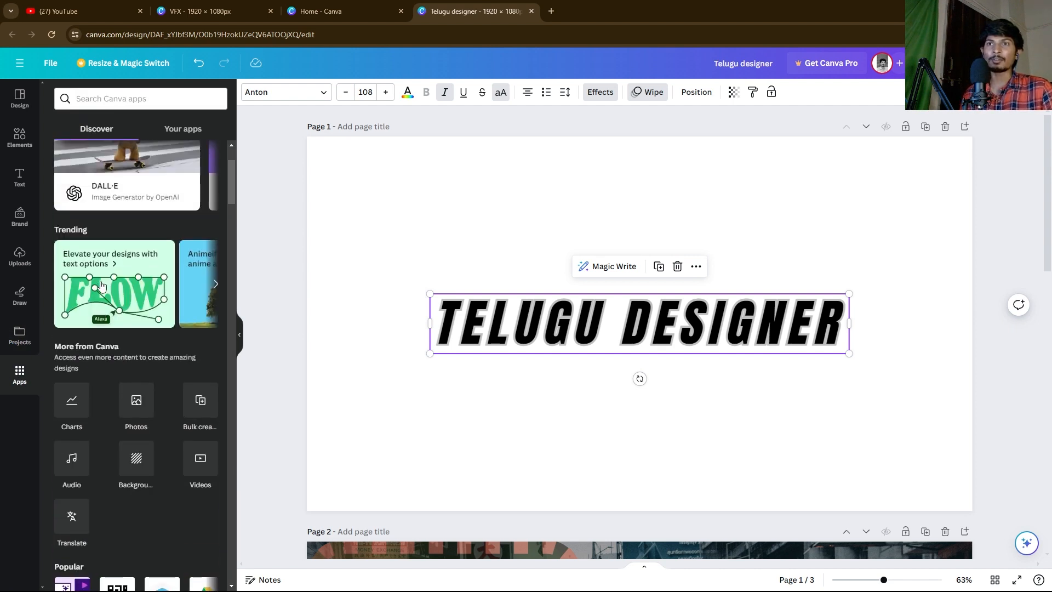
pyautogui.scroll(-8, 147, 408)
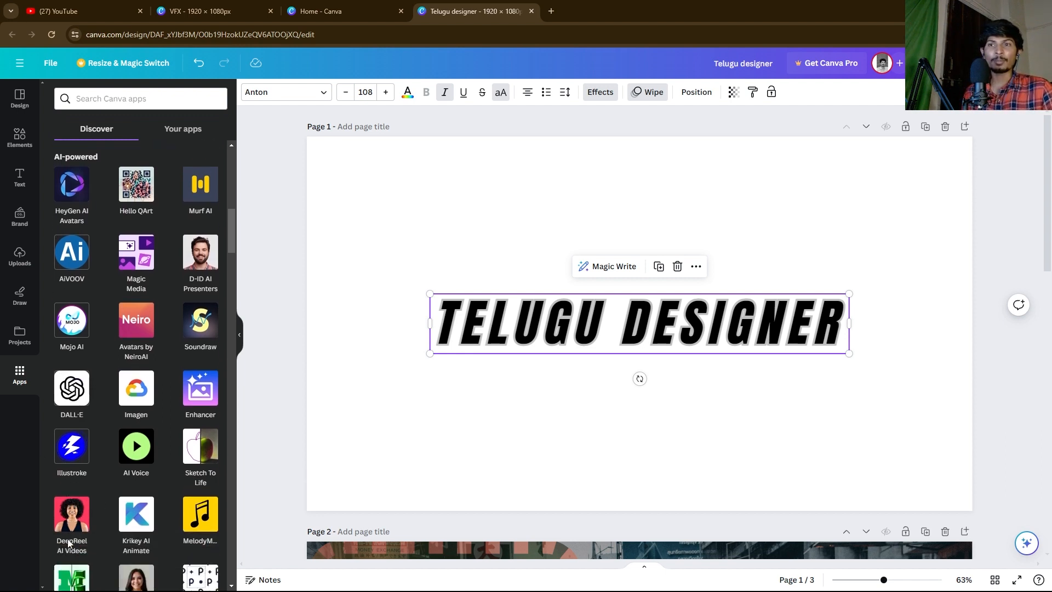
pyautogui.scroll(-2, 110, 383)
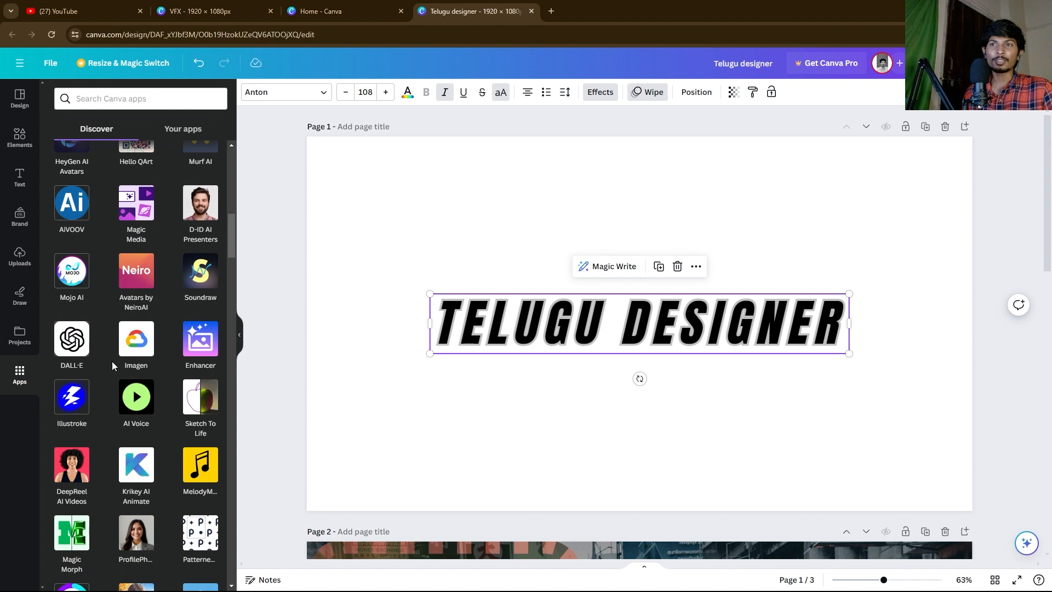
pyautogui.click(192, 399)
pyautogui.click(124, 535)
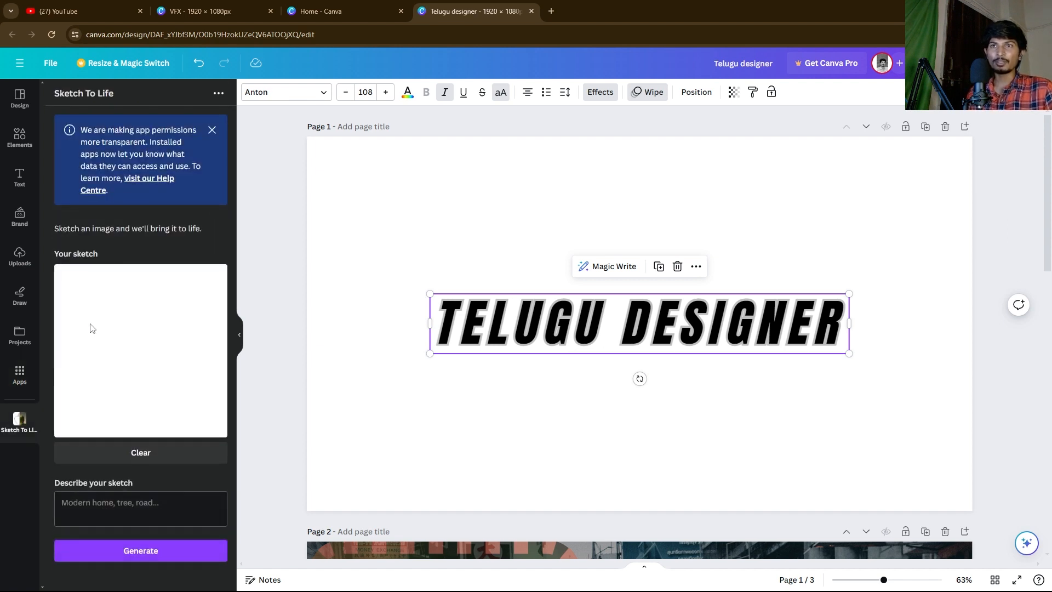
# Step: Sketch an S, describe it as a tree, and generate the tree image onto page 1
pyautogui.moveTo(96, 285); pyautogui.dragTo(84, 347)
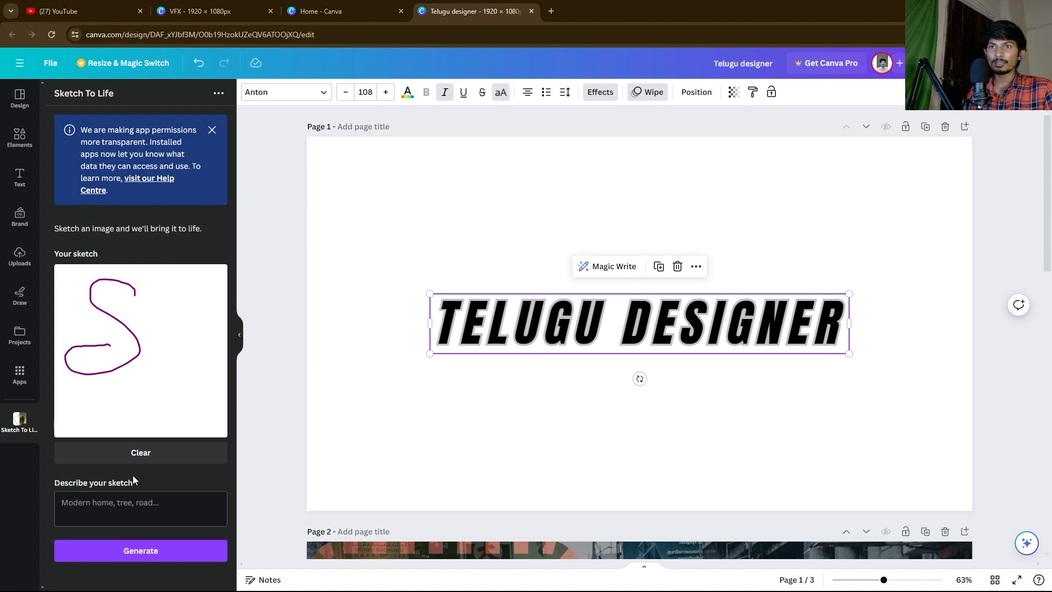
pyautogui.click(141, 551)
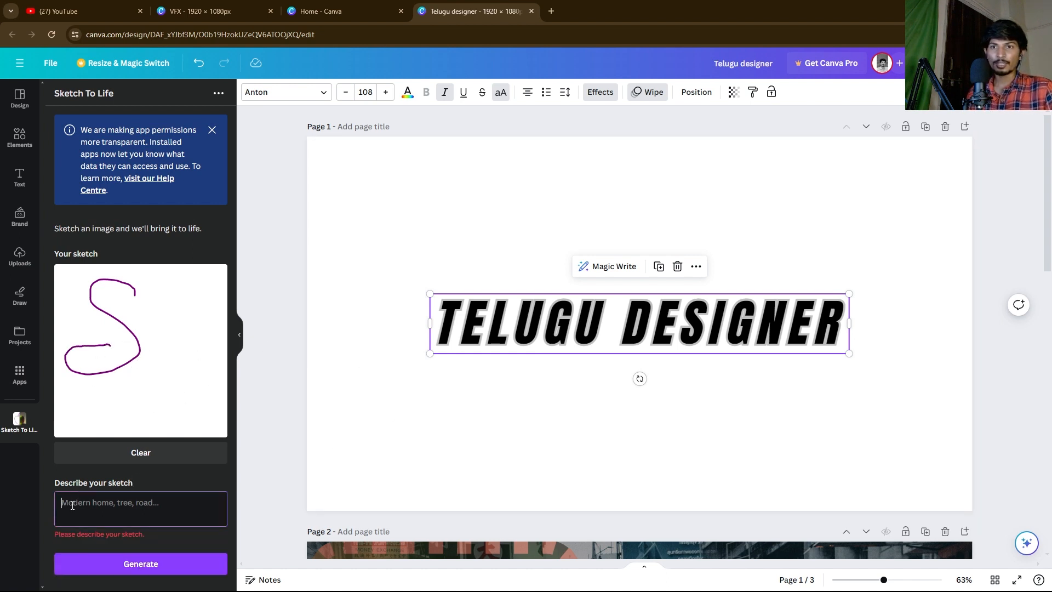
pyautogui.write('Tree text')
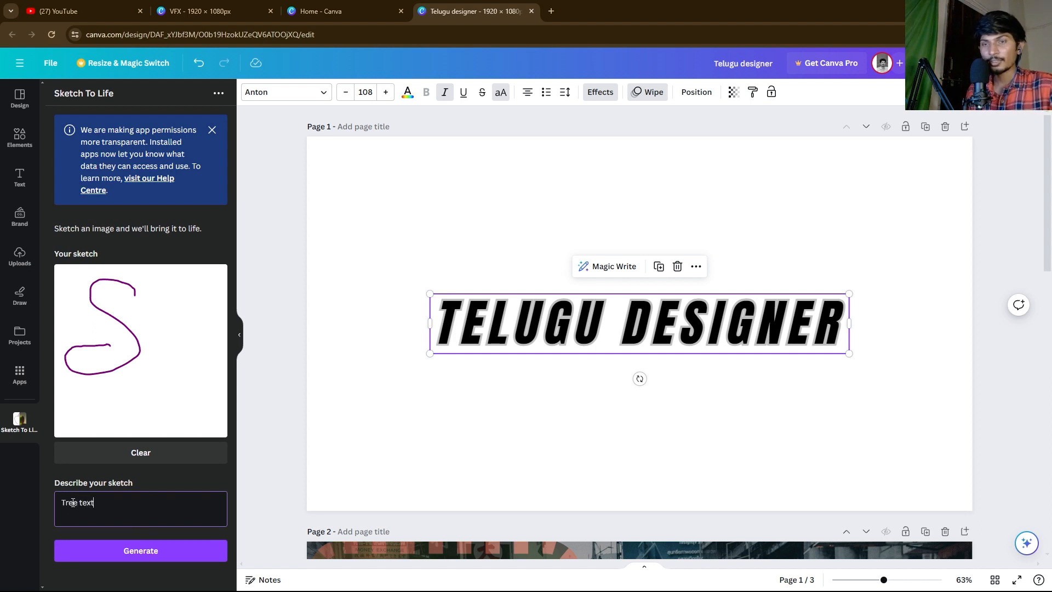
pyautogui.click(123, 554)
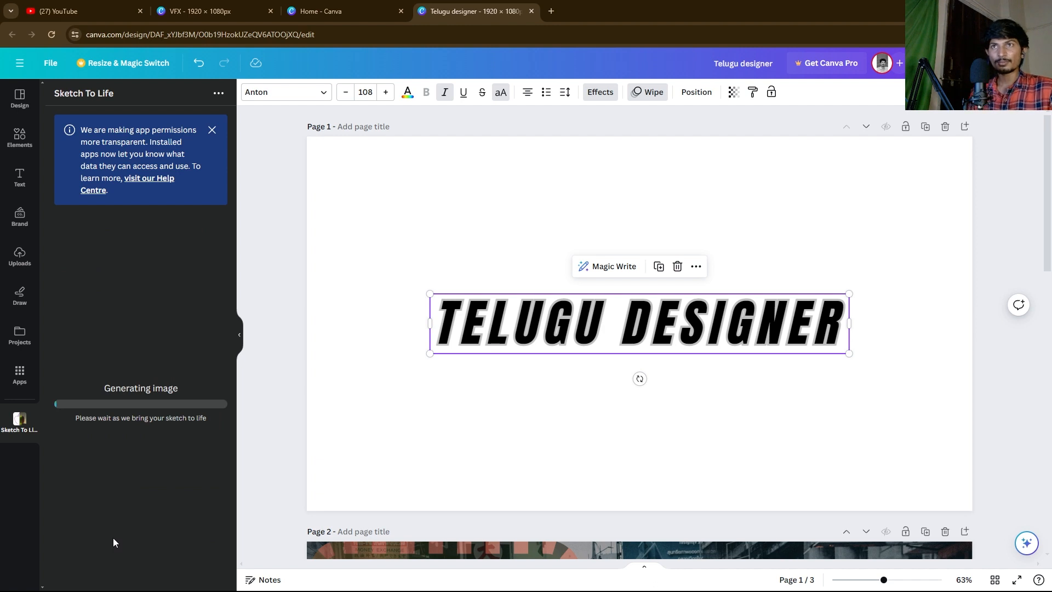
pyautogui.click(212, 131)
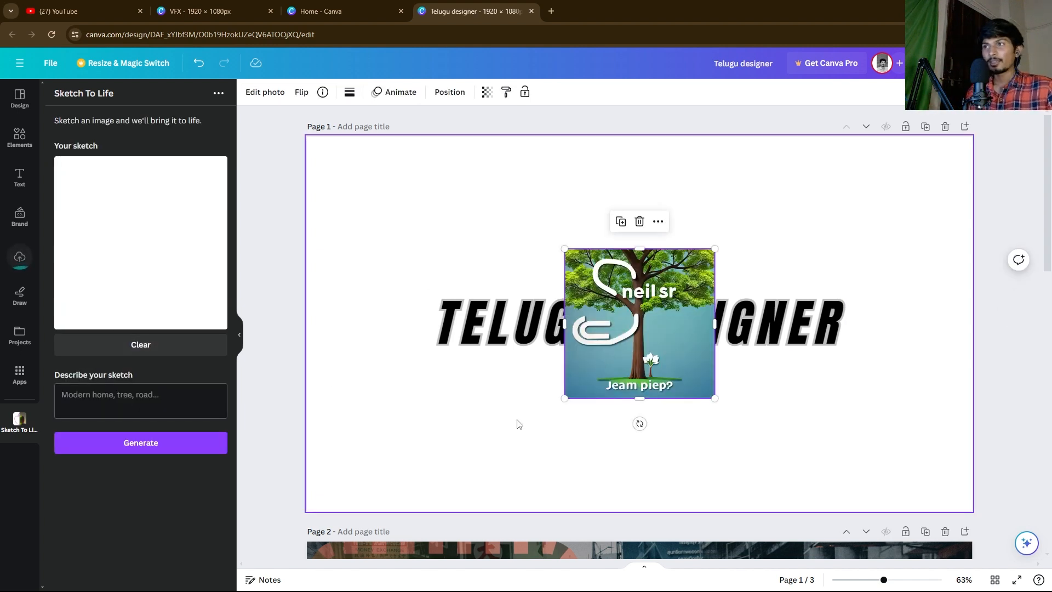
# Step: Move and resize the generated tree image on page 1, then delete it
pyautogui.click(429, 442)
pyautogui.click(680, 359)
pyautogui.moveTo(681, 359); pyautogui.dragTo(815, 345)
pyautogui.moveTo(678, 226); pyautogui.dragTo(462, 11)
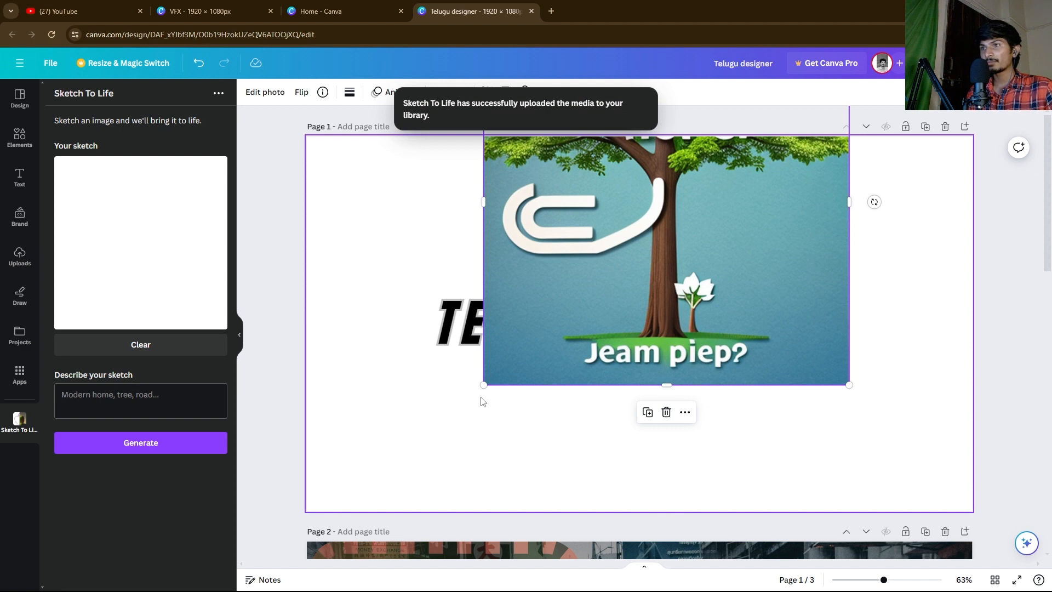
pyautogui.moveTo(483, 385); pyautogui.dragTo(545, 323)
pyautogui.moveTo(595, 261); pyautogui.dragTo(729, 306)
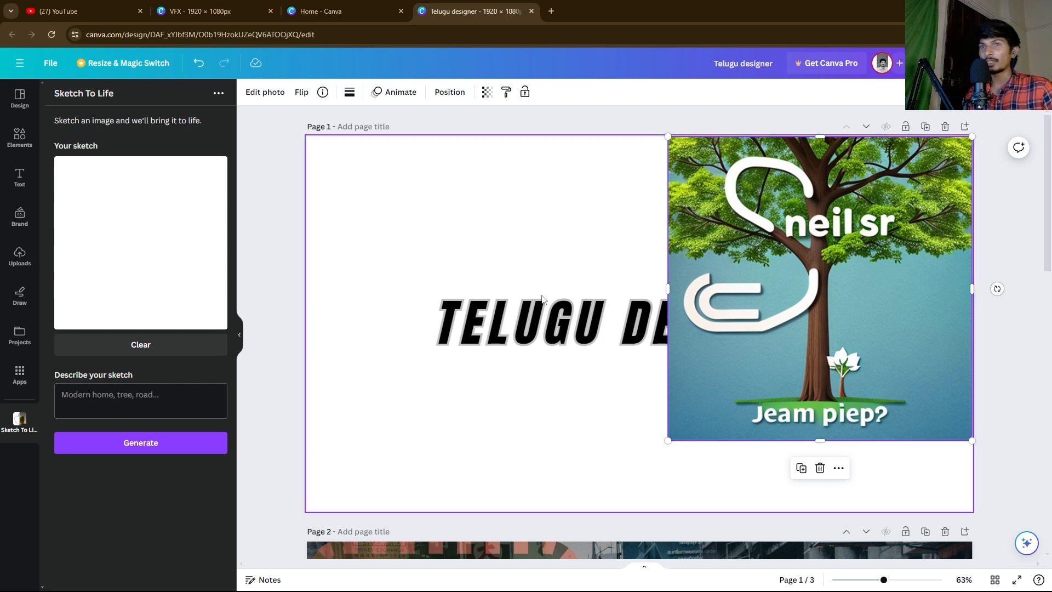
pyautogui.press('Delete')
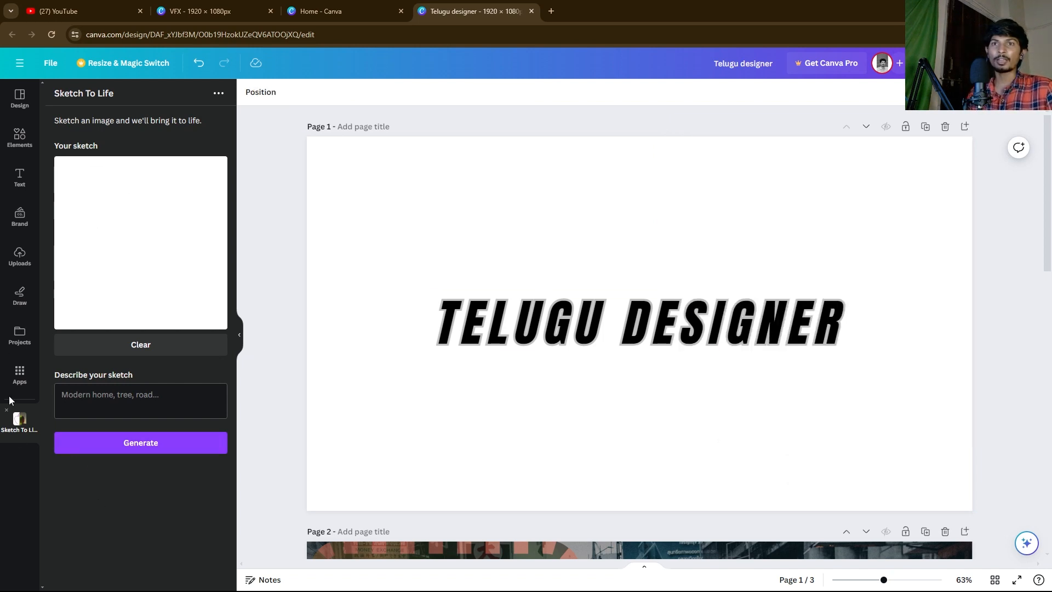
pyautogui.click(454, 206)
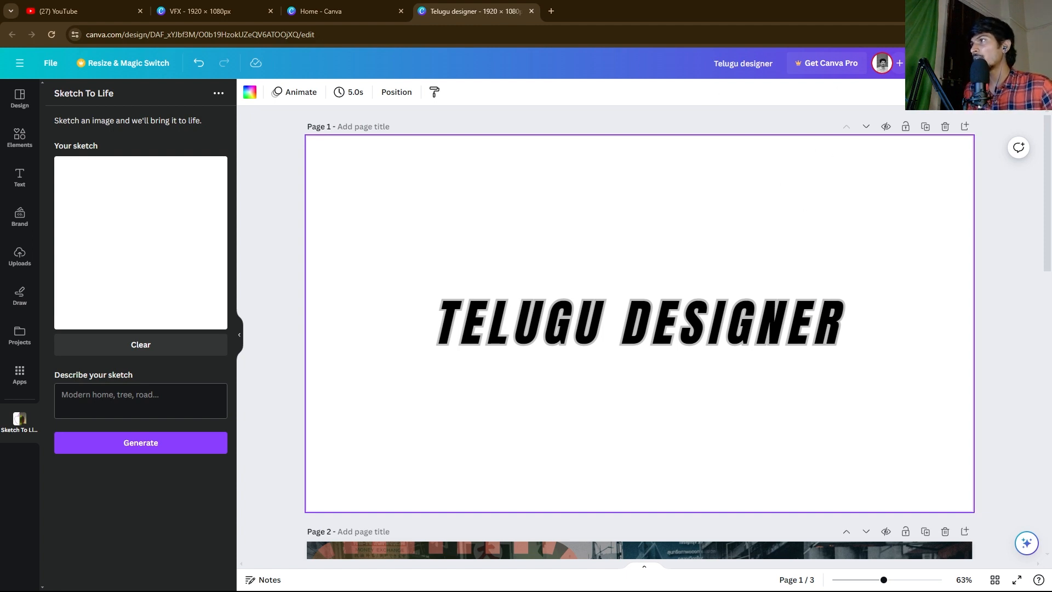
pyautogui.click(1020, 63)
# Step: Delete the blank page 3 and the TELUGU DESIGNER page, keeping only AUTHENTIC THAILAND
pyautogui.click(371, 246)
pyautogui.scroll(-10, 370, 250)
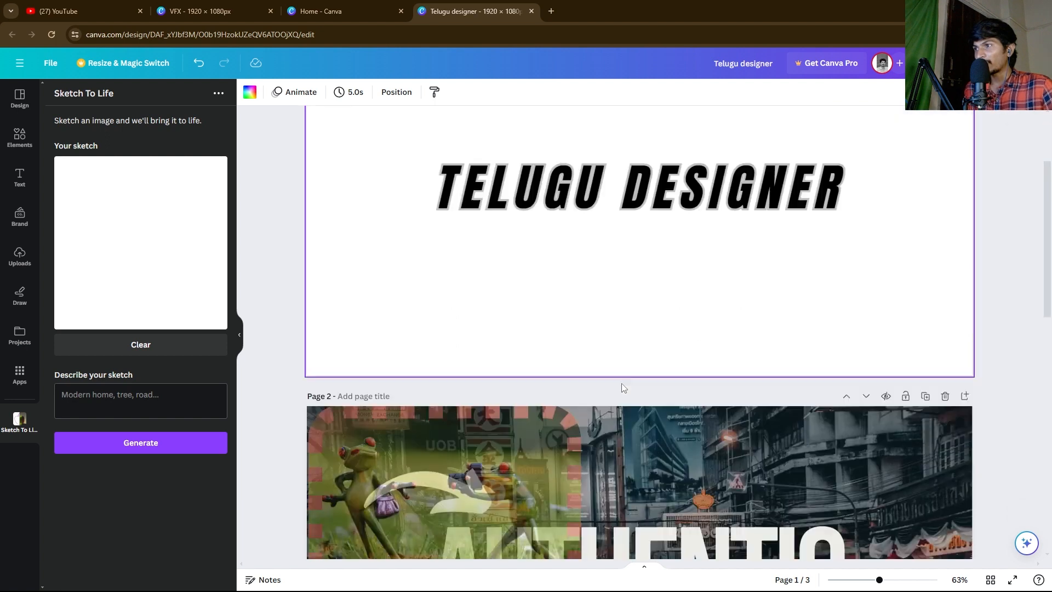
pyautogui.scroll(4, 721, 243)
pyautogui.click(730, 271)
pyautogui.scroll(-5, 729, 270)
pyautogui.click(906, 164)
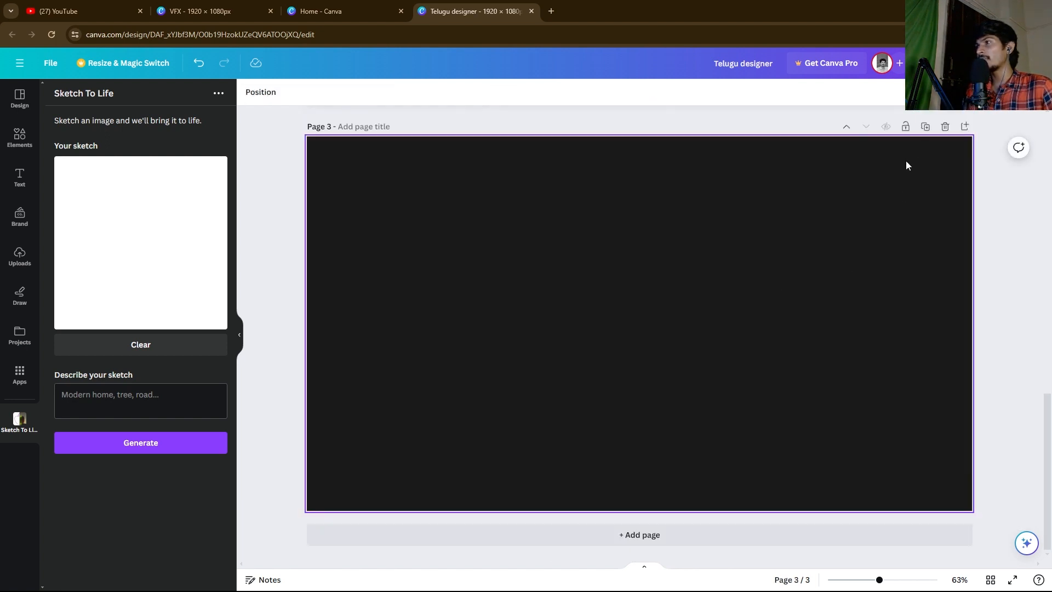
pyautogui.click(943, 125)
pyautogui.scroll(4, 914, 197)
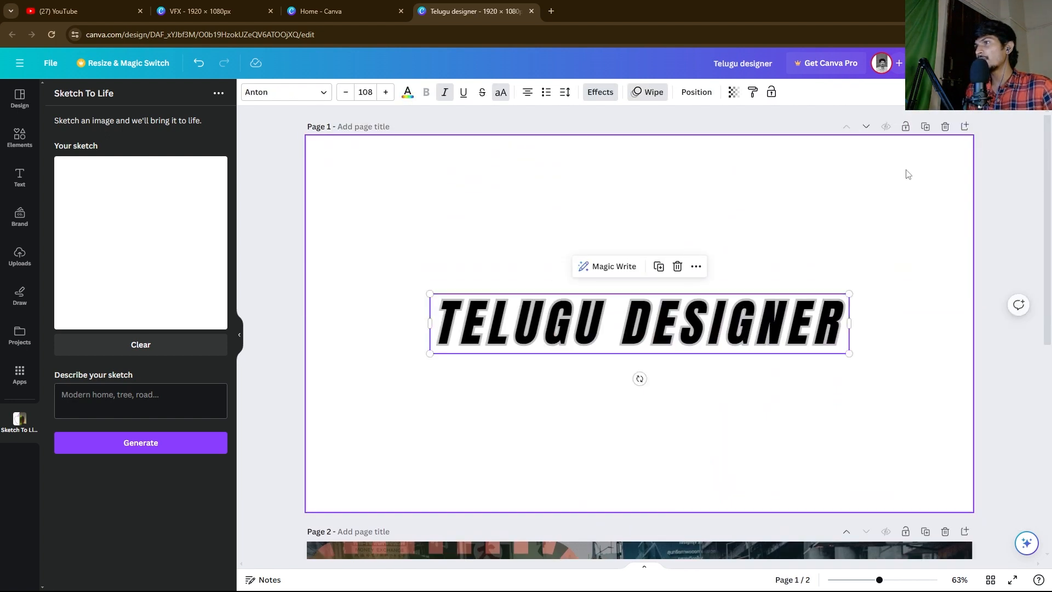
pyautogui.click(944, 126)
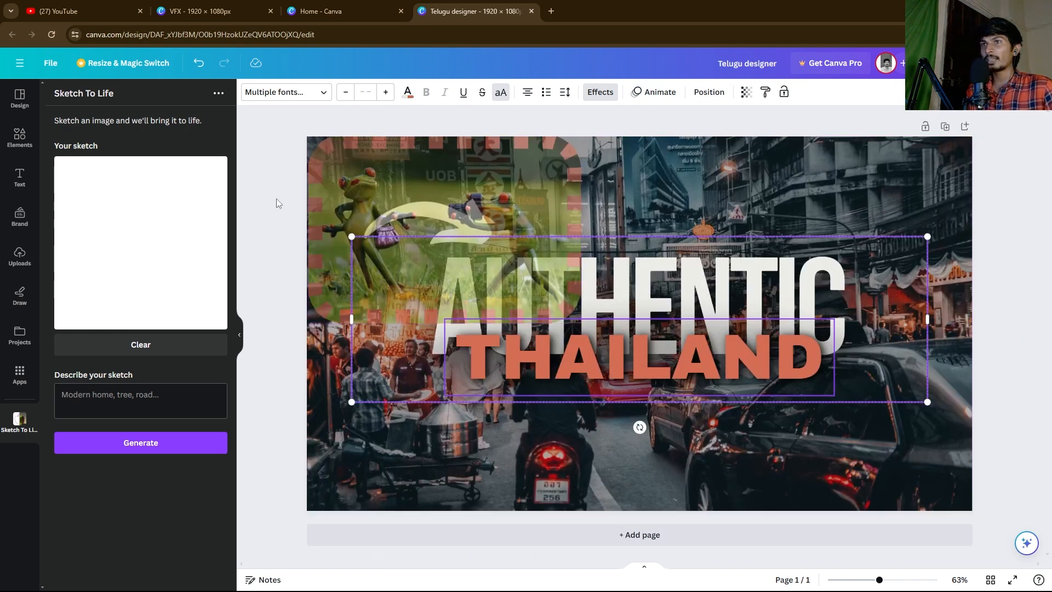
# Step: Unlock and delete the frog overlay, shift the white arrow right, and open Share
pyautogui.click(389, 191)
pyautogui.click(371, 93)
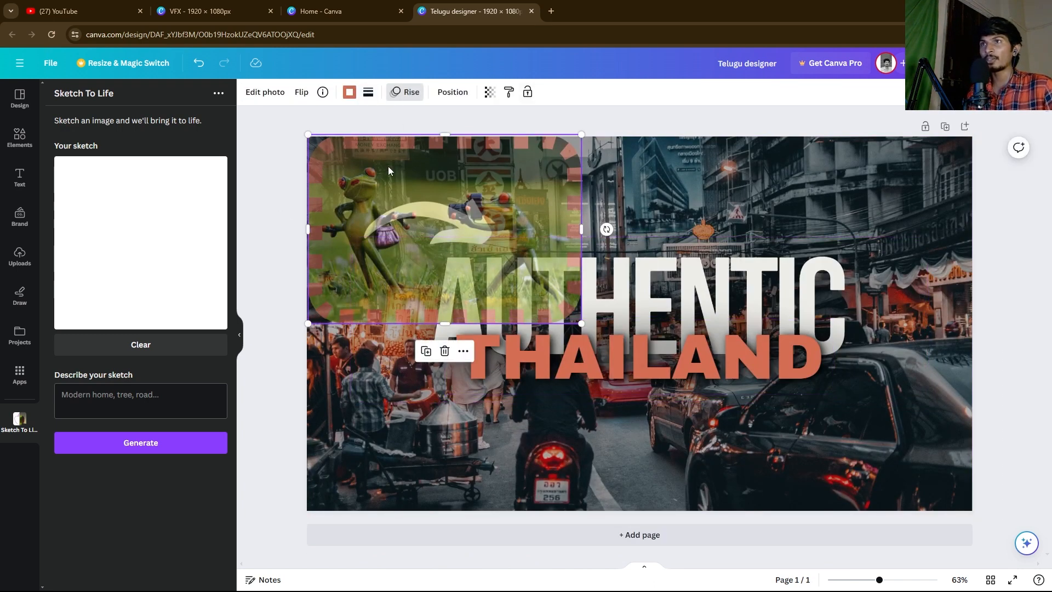
pyautogui.press('Delete')
pyautogui.click(521, 214)
pyautogui.moveTo(521, 214); pyautogui.dragTo(588, 209)
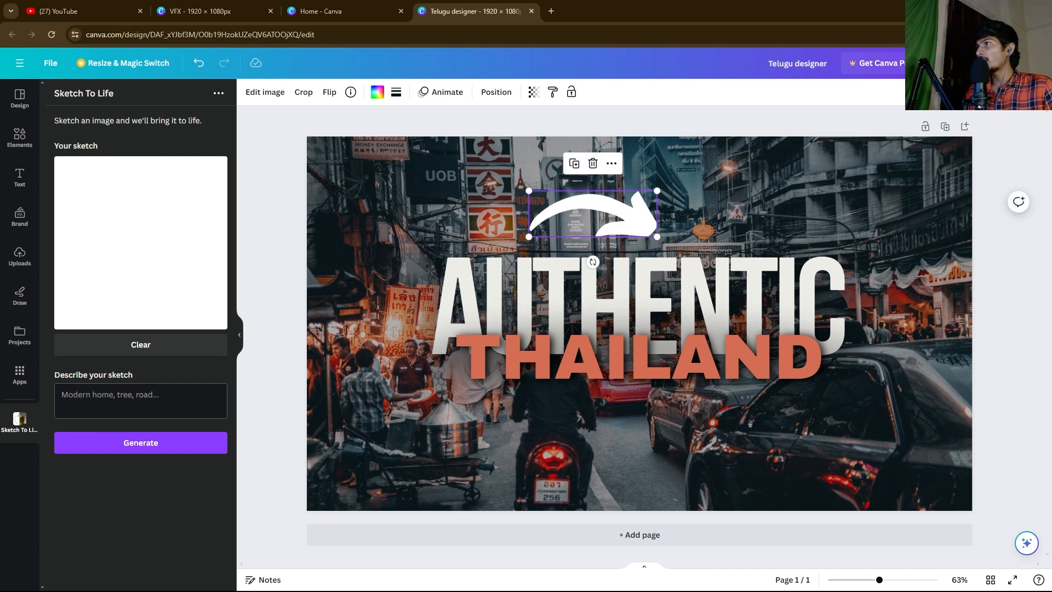
pyautogui.click(992, 63)
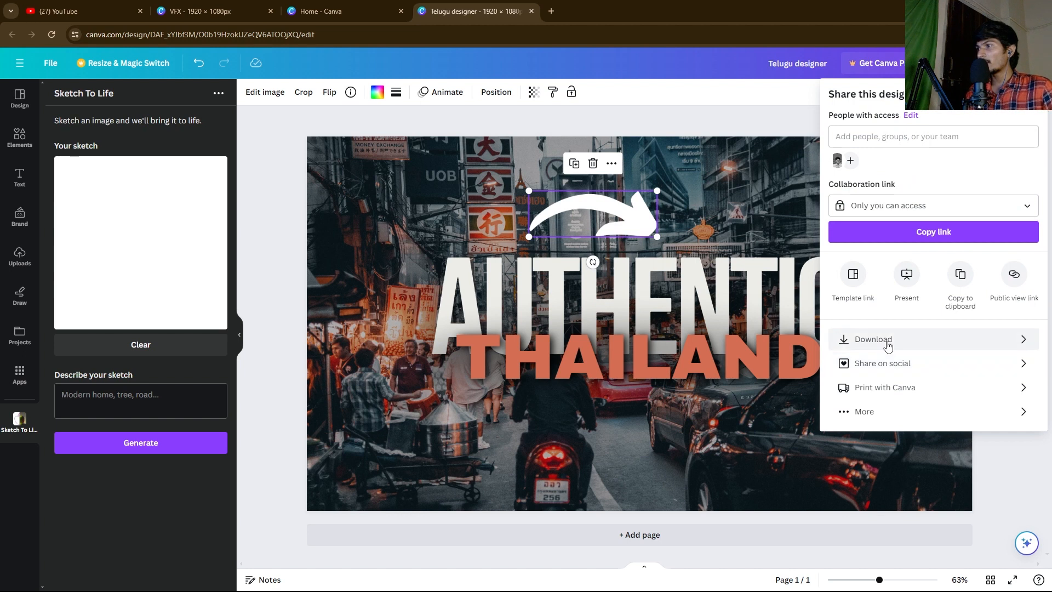
# Step: Download the AUTHENTIC THAILAND design as a 1920 × 1080 JPG instead of PNG
pyautogui.click(918, 343)
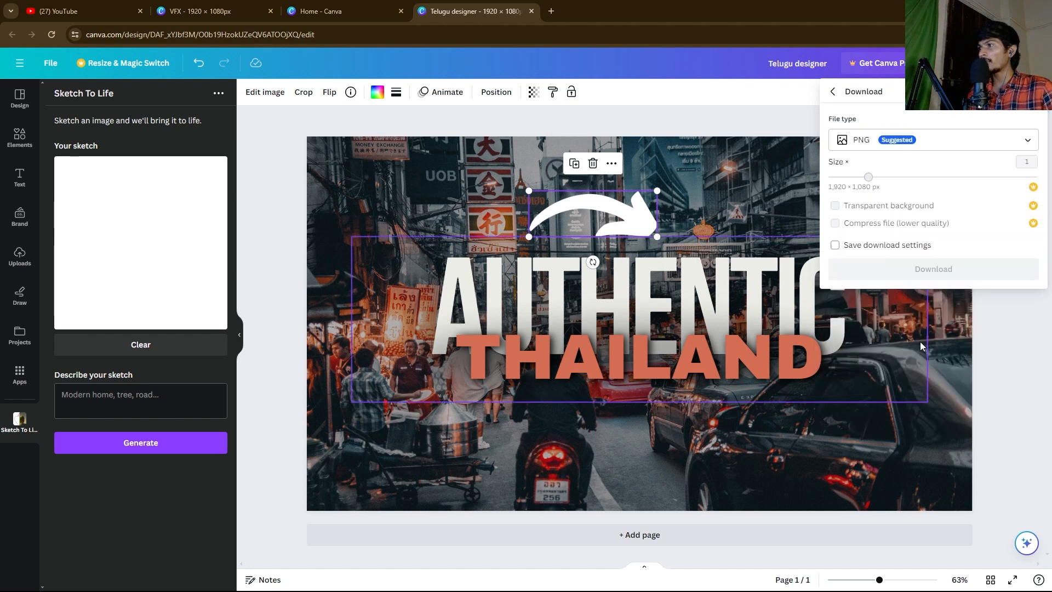
pyautogui.click(951, 140)
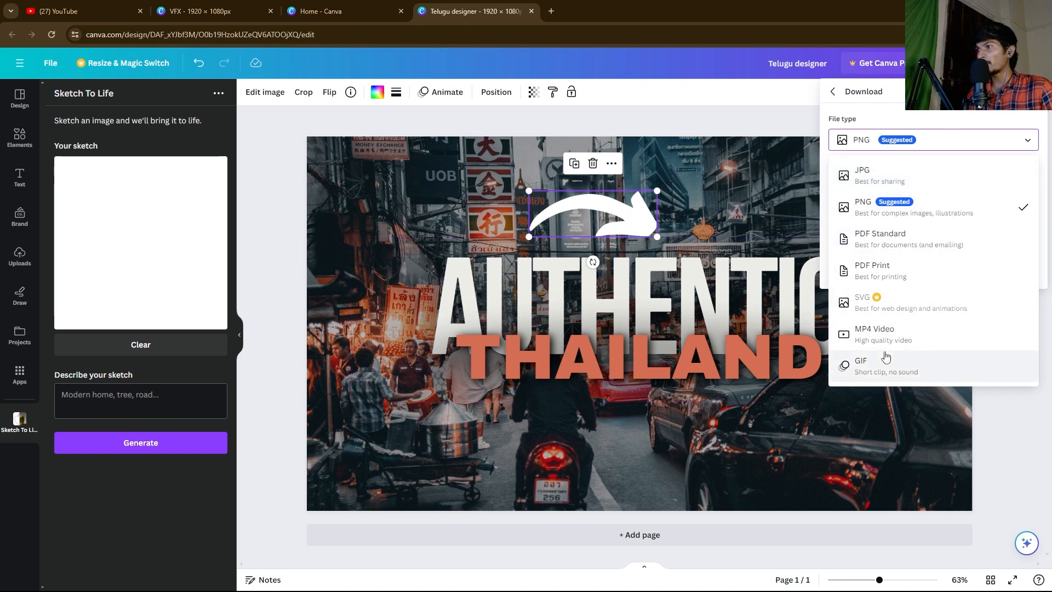
pyautogui.click(926, 207)
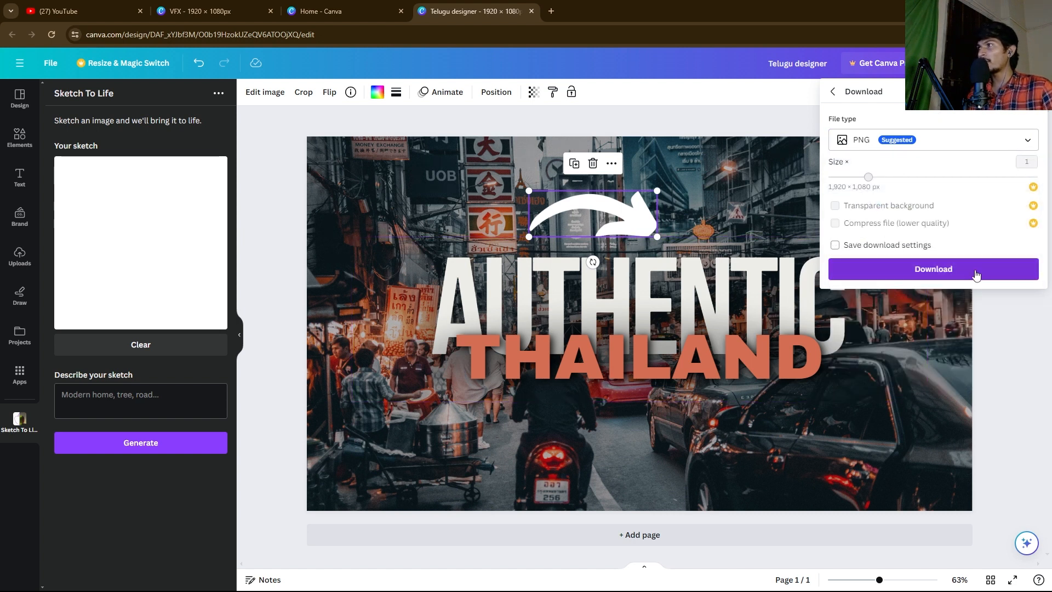
pyautogui.click(942, 142)
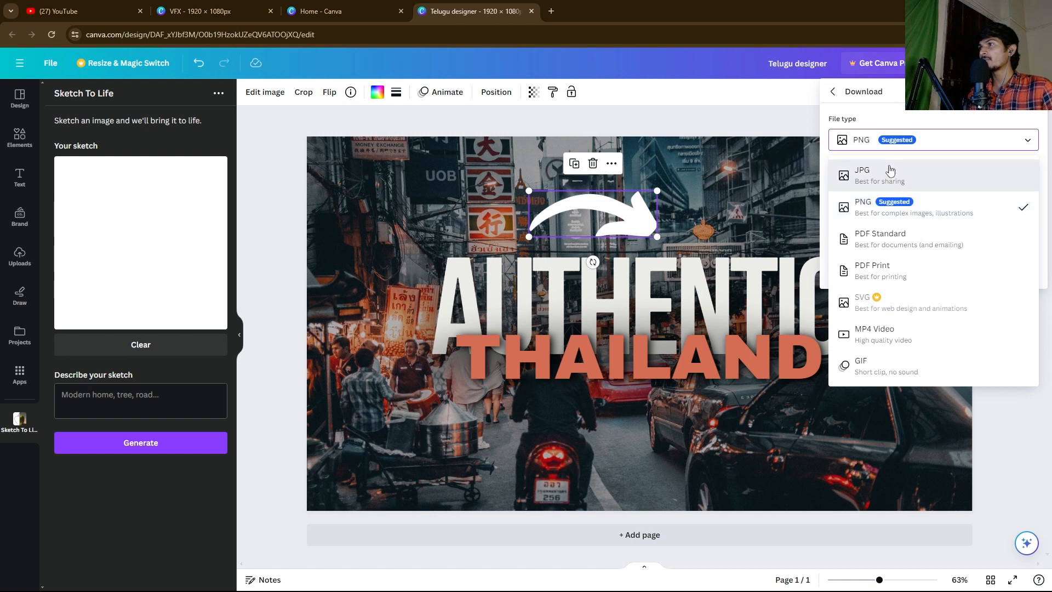
pyautogui.click(889, 171)
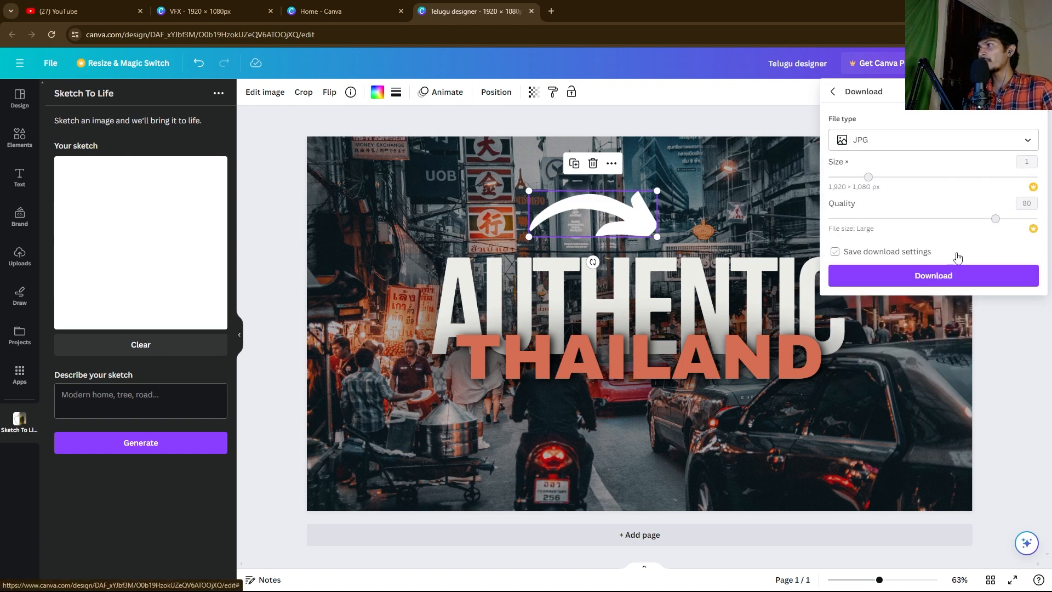
pyautogui.click(936, 276)
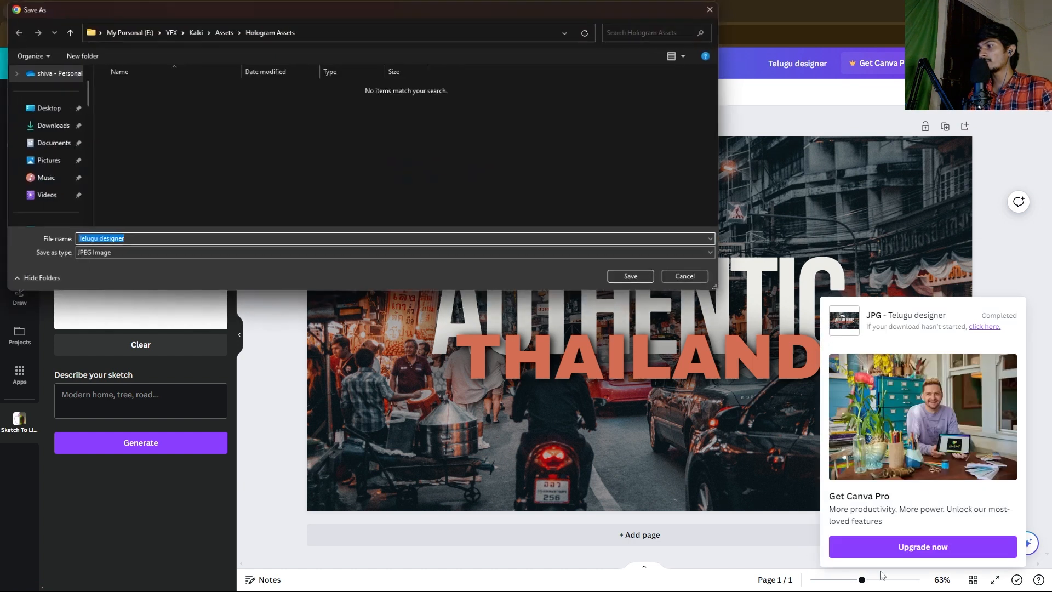
pyautogui.click(688, 278)
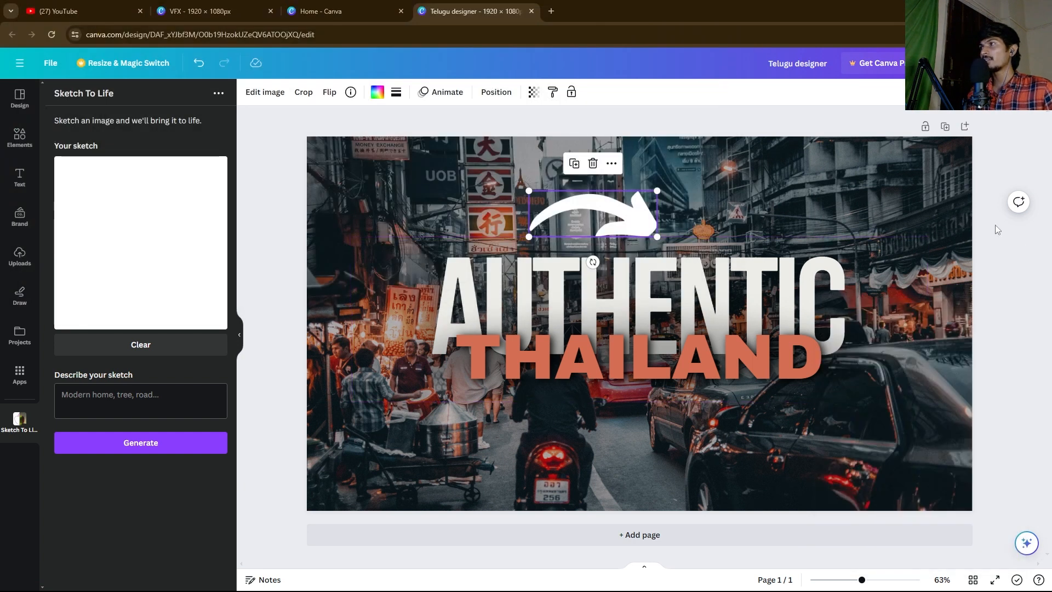